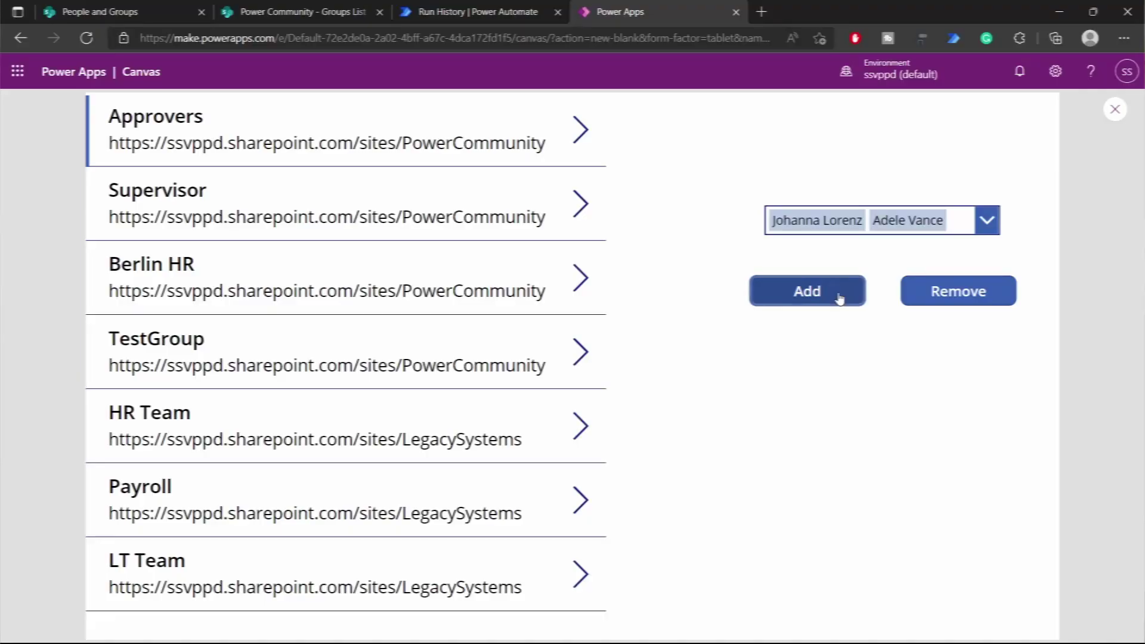
# - Submit the two selected people from the canvas app and switch to the Approvers group tab
pyautogui.click(840, 293)
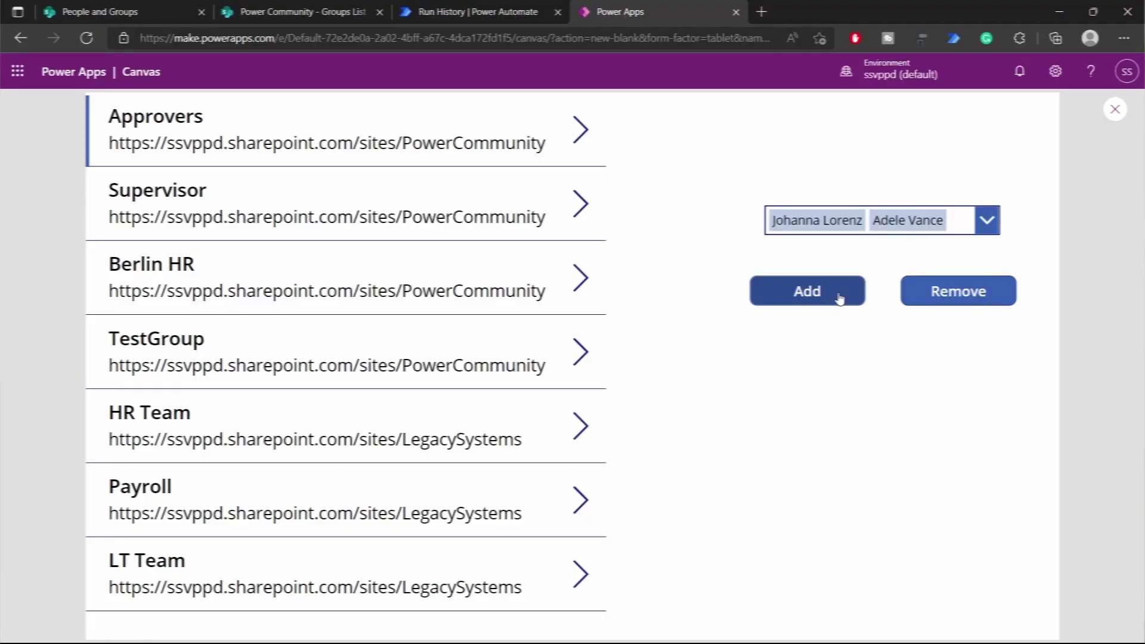
pyautogui.click(115, 17)
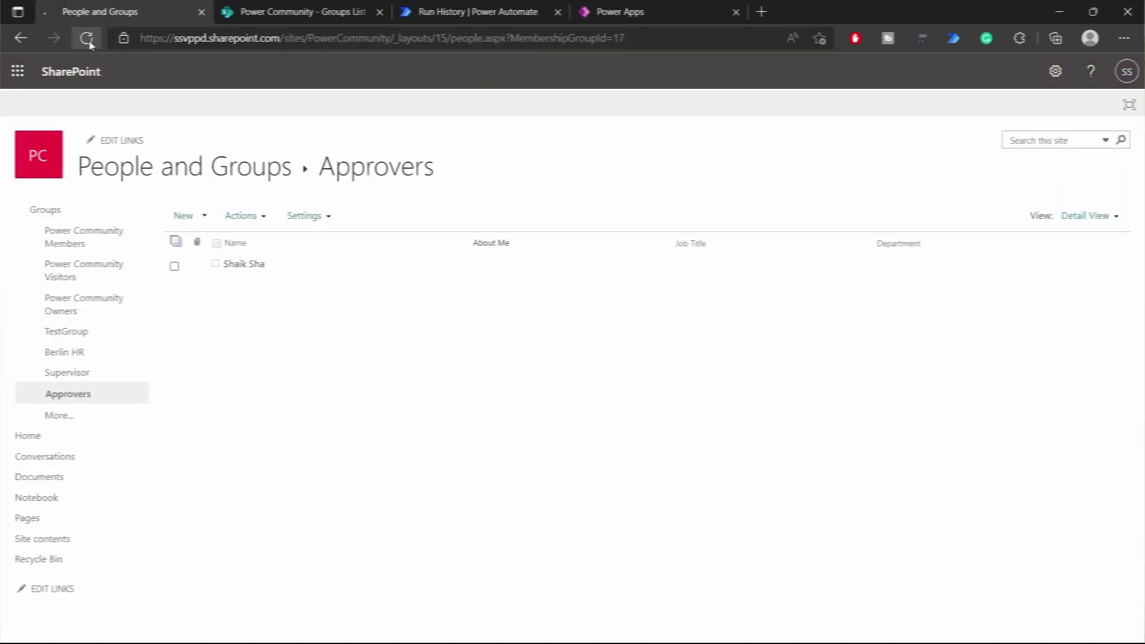
# - Refresh the Approvers members page
pyautogui.click(86, 38)
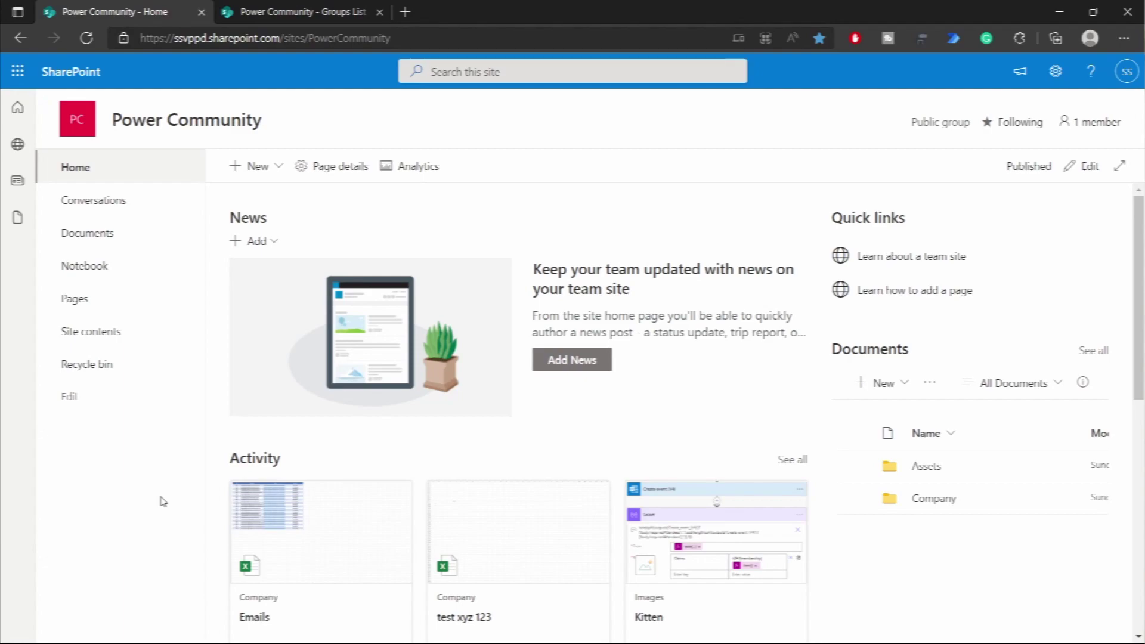
# - Append /_layouts/15/groups.aspx to the Power Community site URL and load it
pyautogui.click(424, 38)
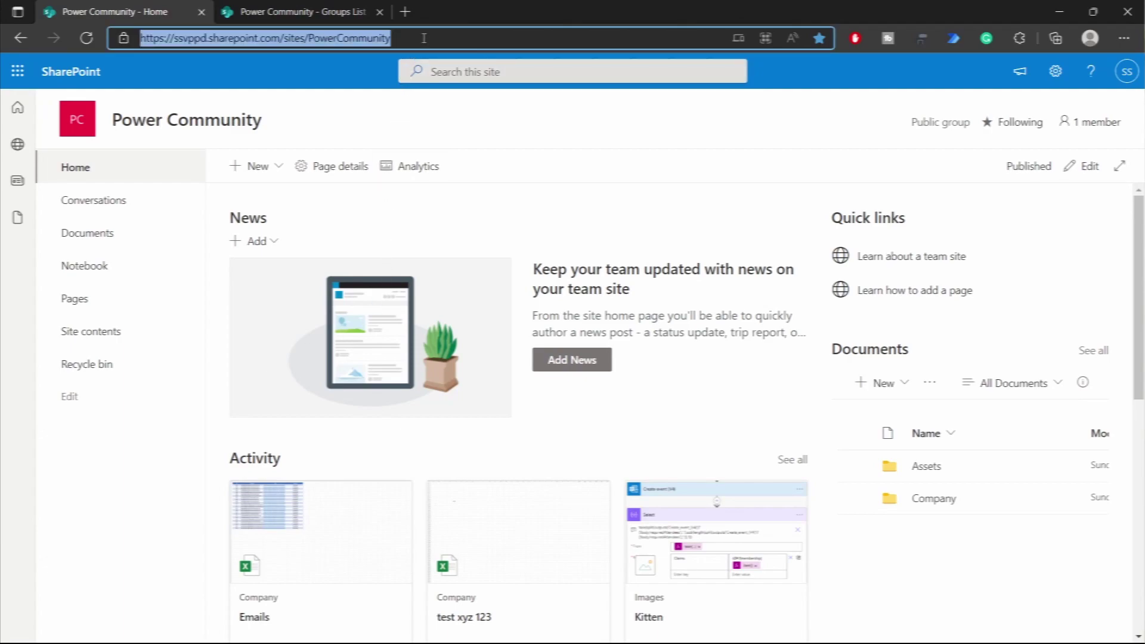
pyautogui.click(453, 37)
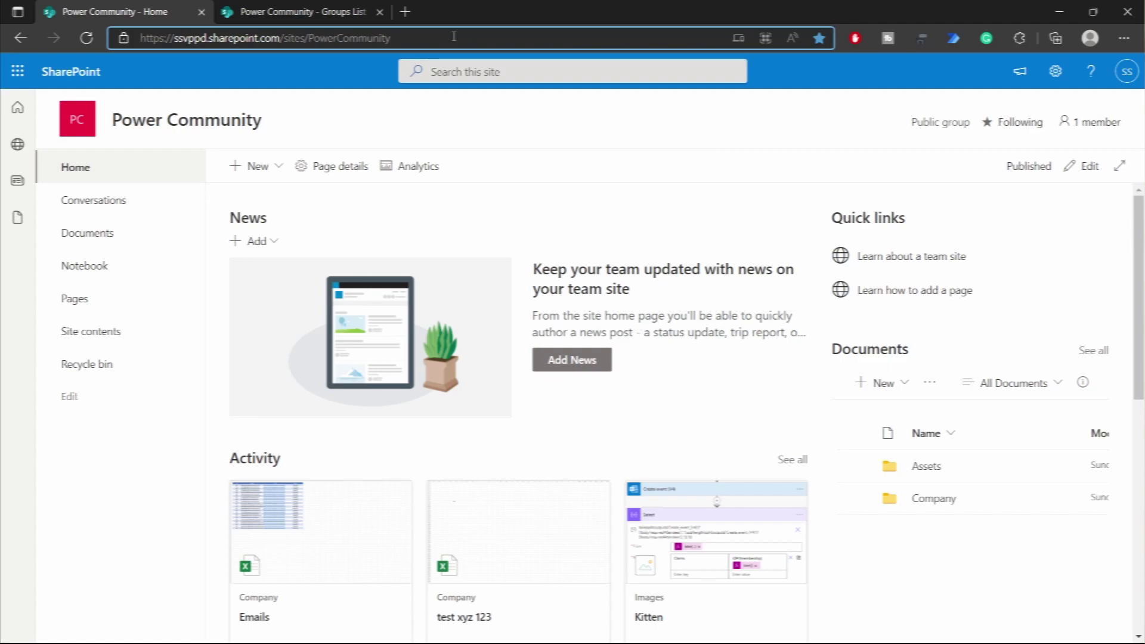
pyautogui.write('/_la')
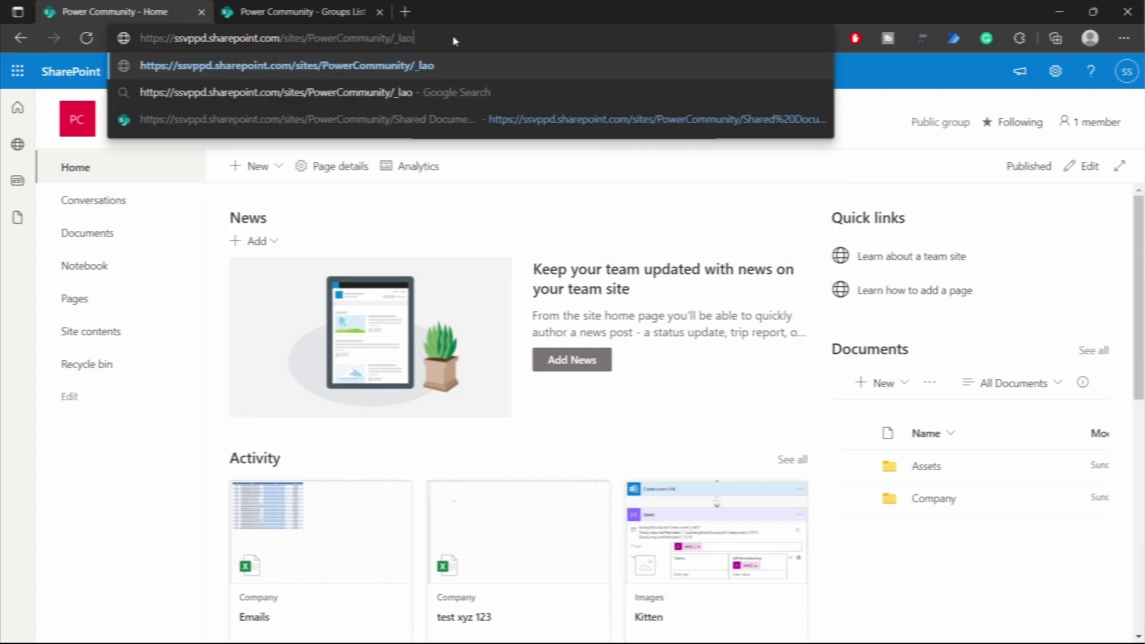
pyautogui.write('youts/')
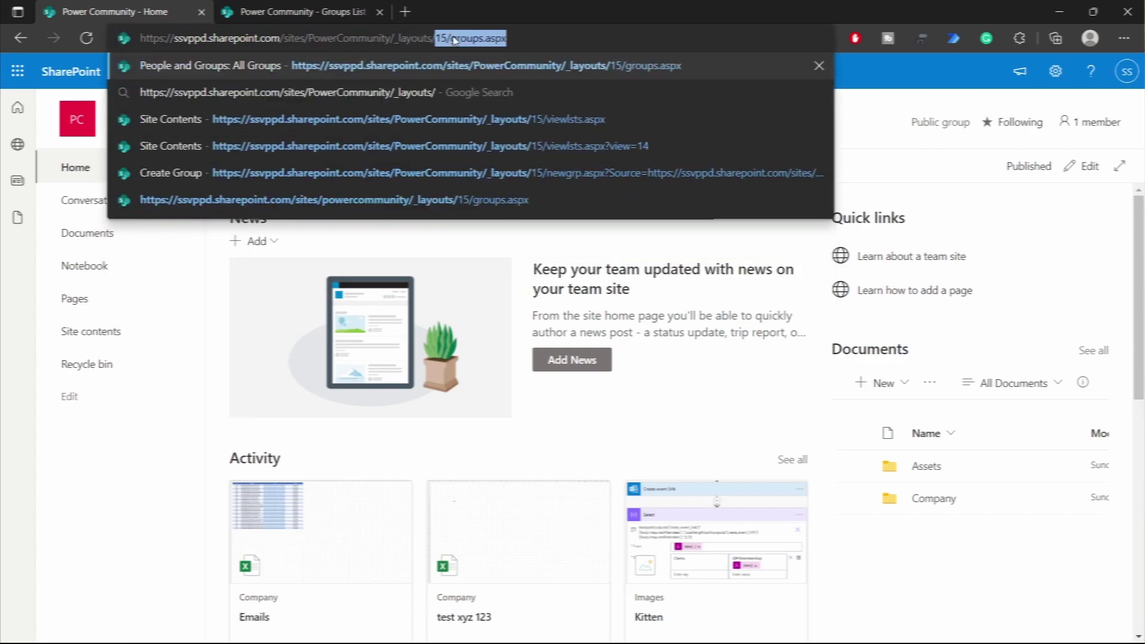
pyautogui.write('15/gro')
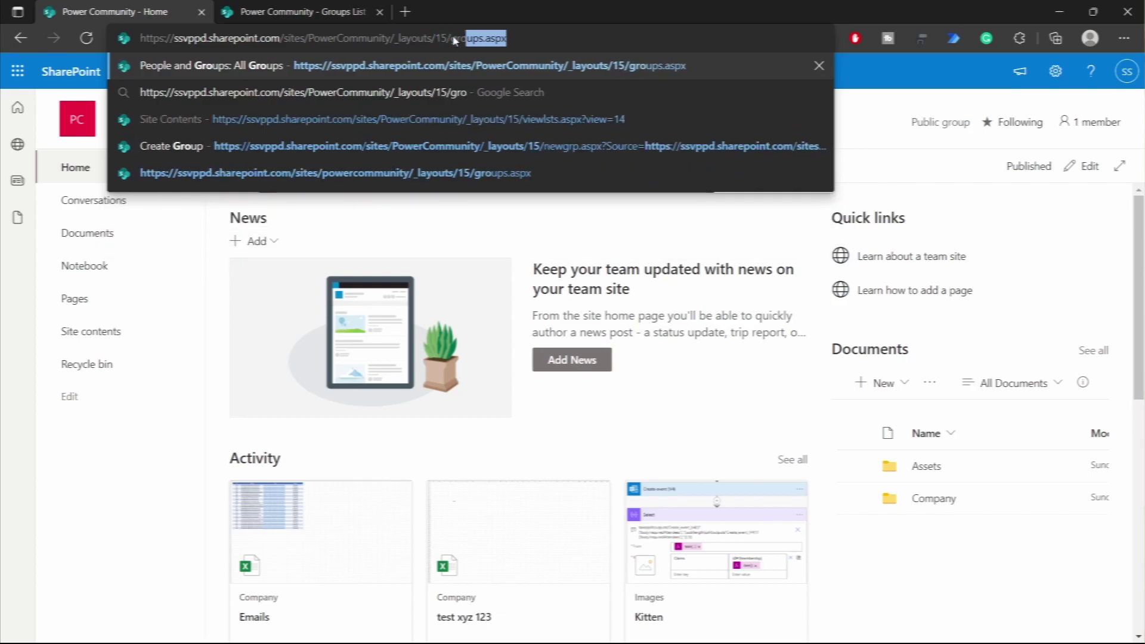
pyautogui.write('ups.aspx')
pyautogui.press('Return')
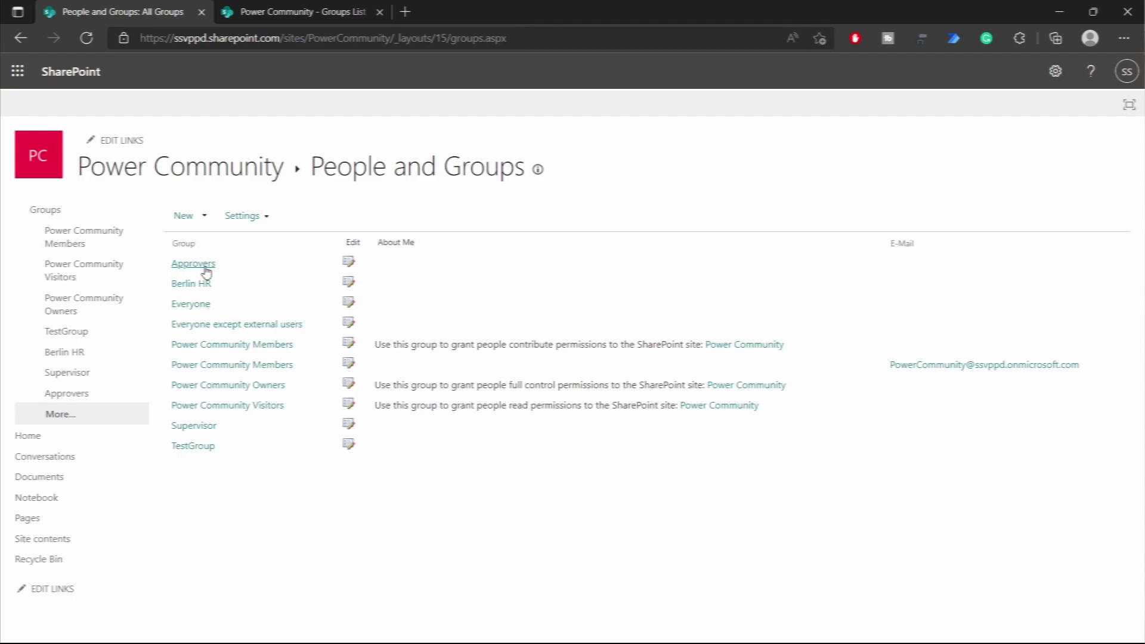
# - Open the Approvers group, confirm MembershipGroupId=17 in its URL, then view the Groups List tab
pyautogui.click(191, 269)
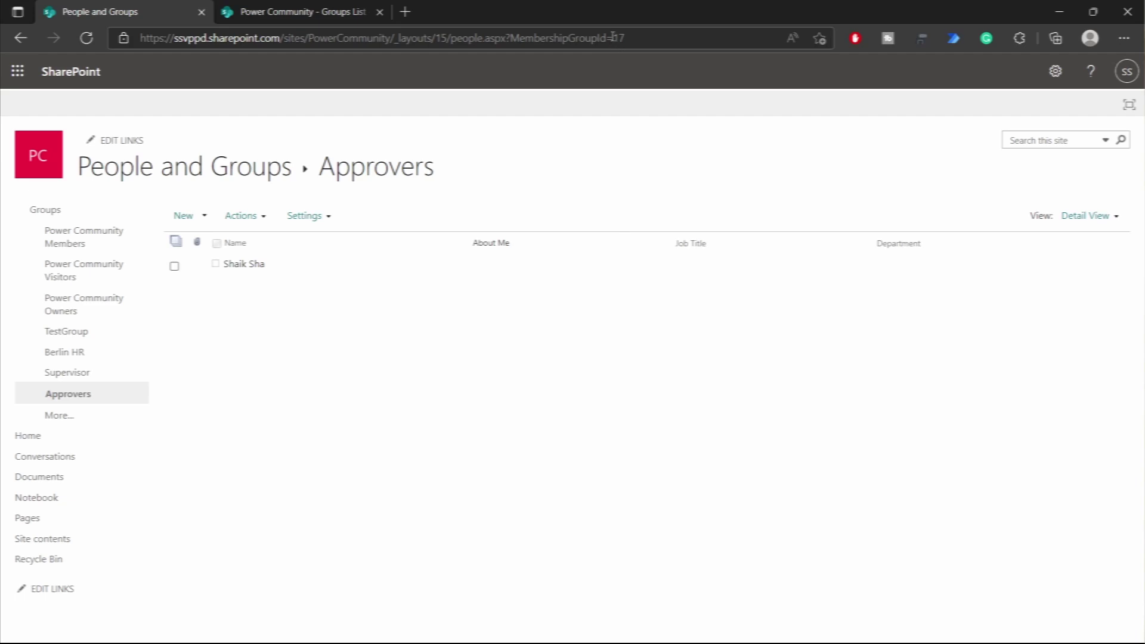
pyautogui.moveTo(612, 37); pyautogui.dragTo(645, 43)
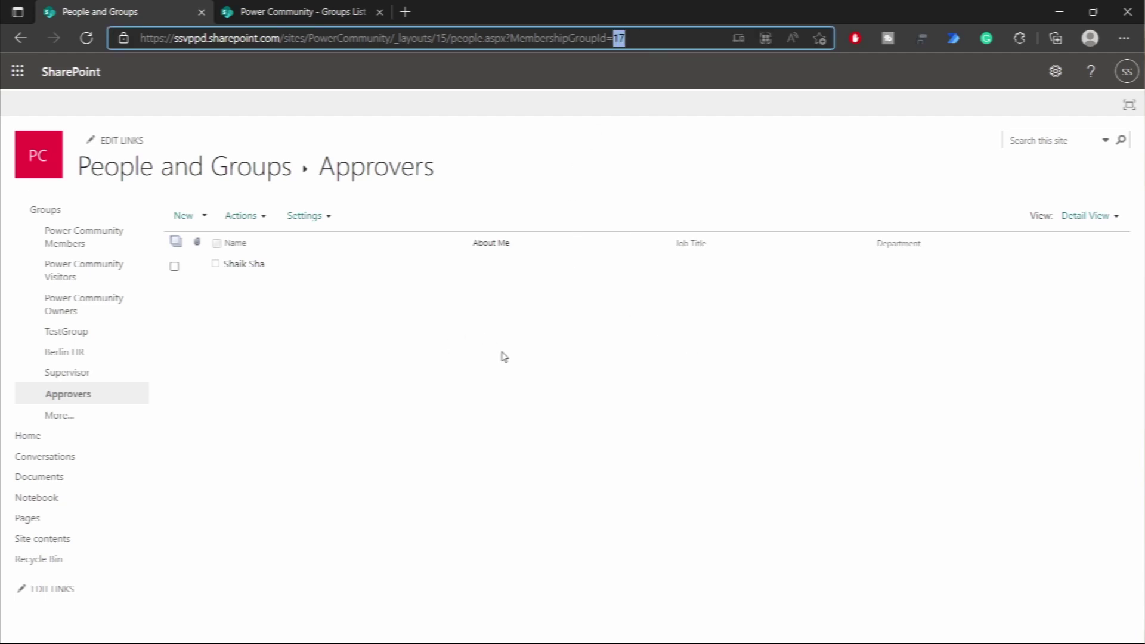
pyautogui.click(394, 369)
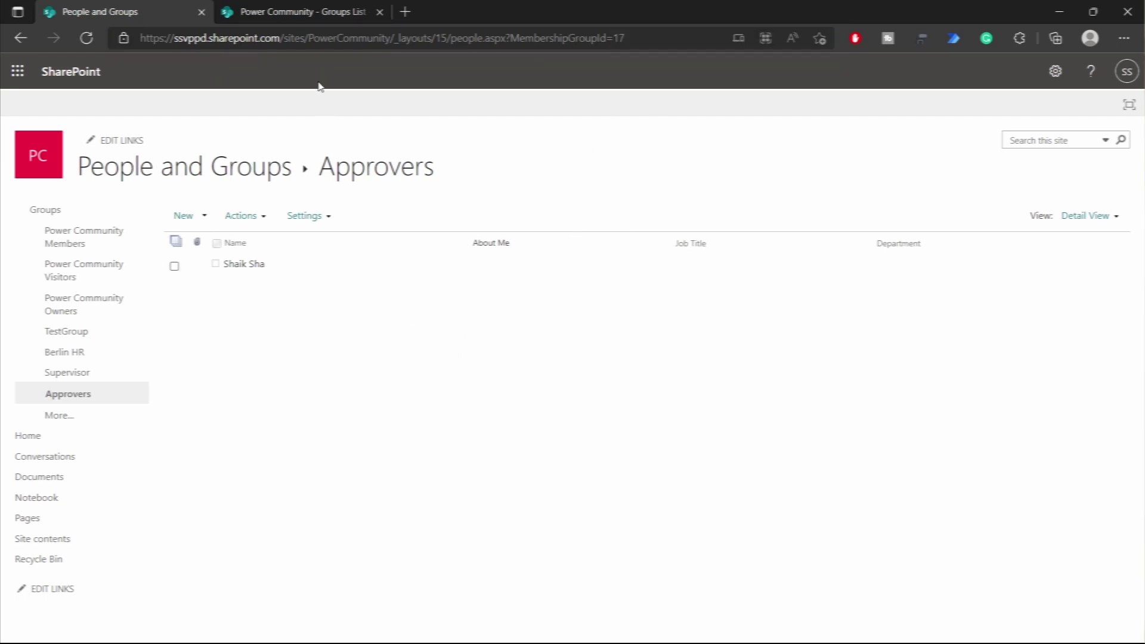
pyautogui.click(285, 17)
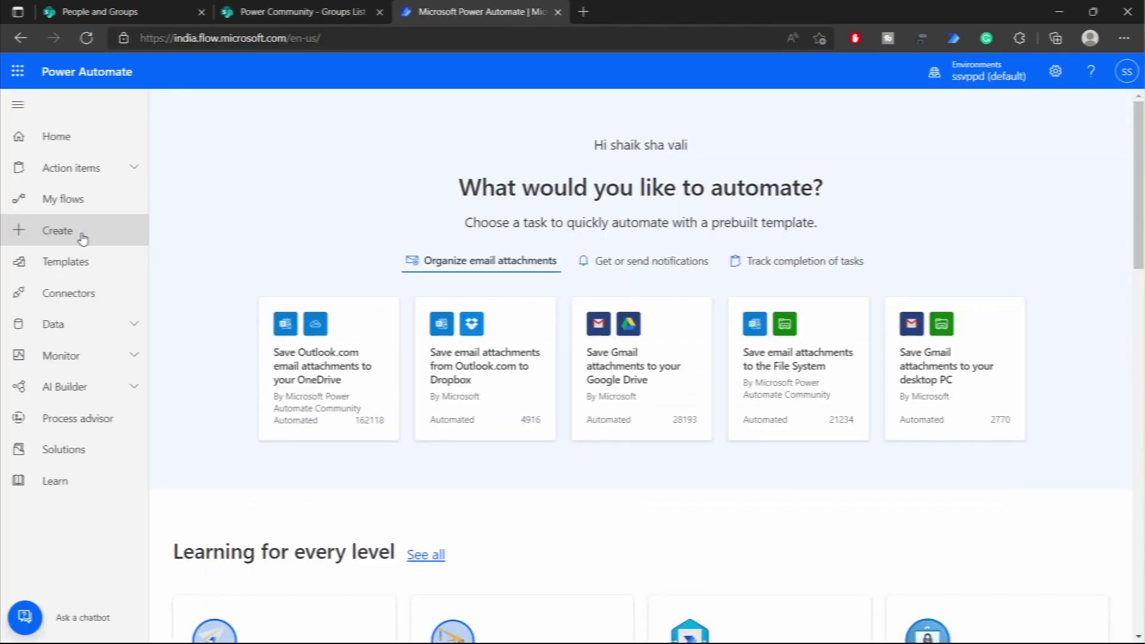
# - Create an instant cloud flow with the PowerApps (V2) trigger
pyautogui.click(82, 239)
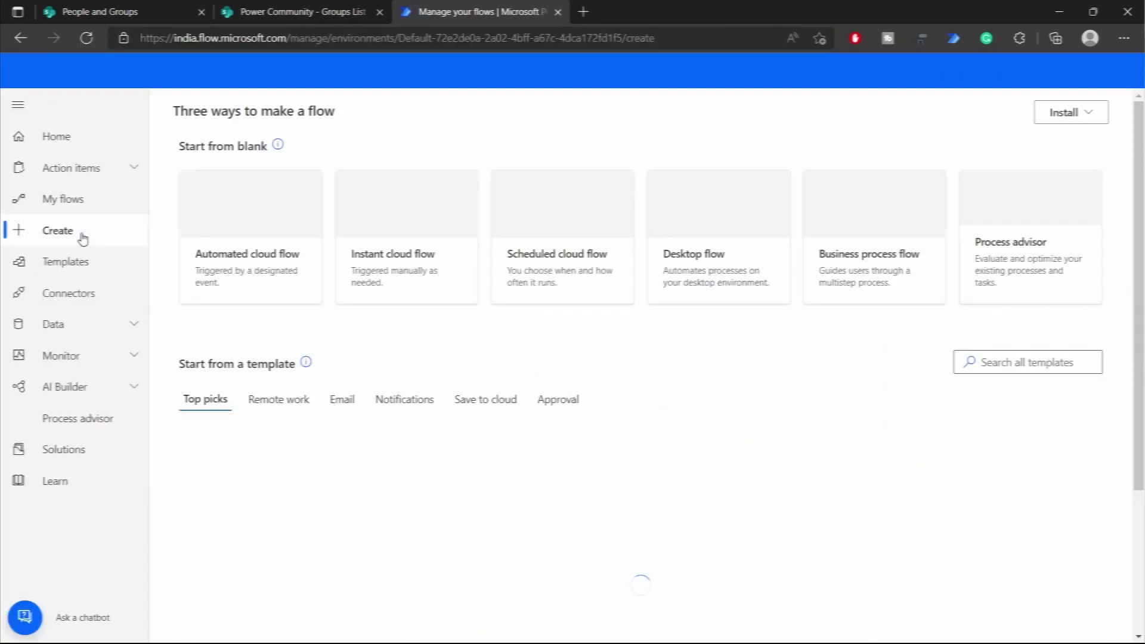
pyautogui.click(416, 261)
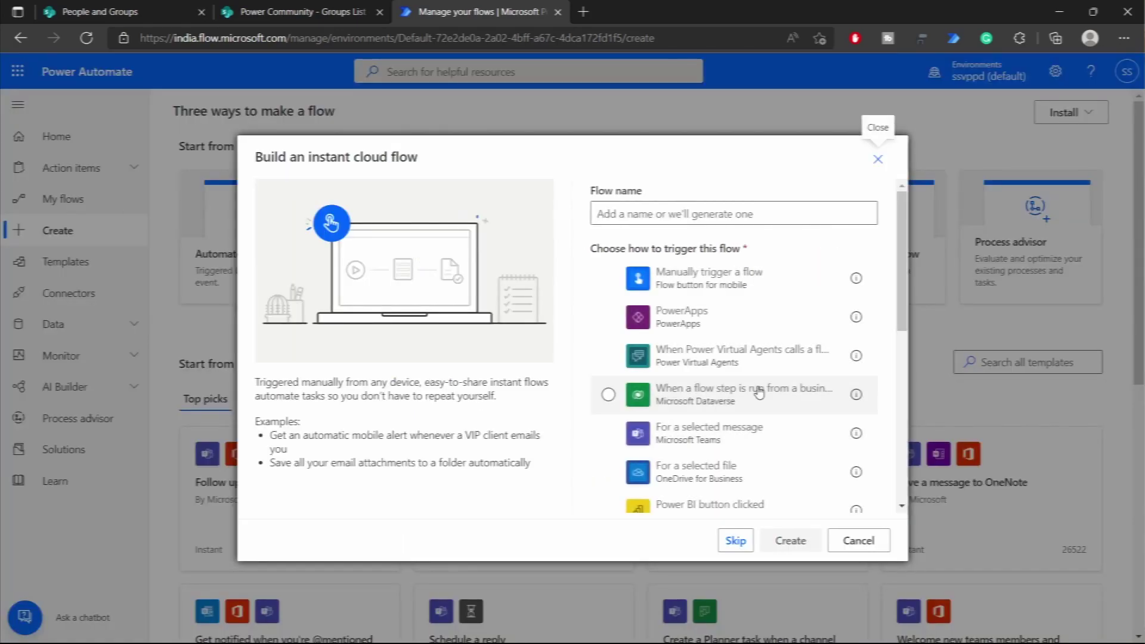
pyautogui.scroll(-5, 760, 402)
pyautogui.click(761, 455)
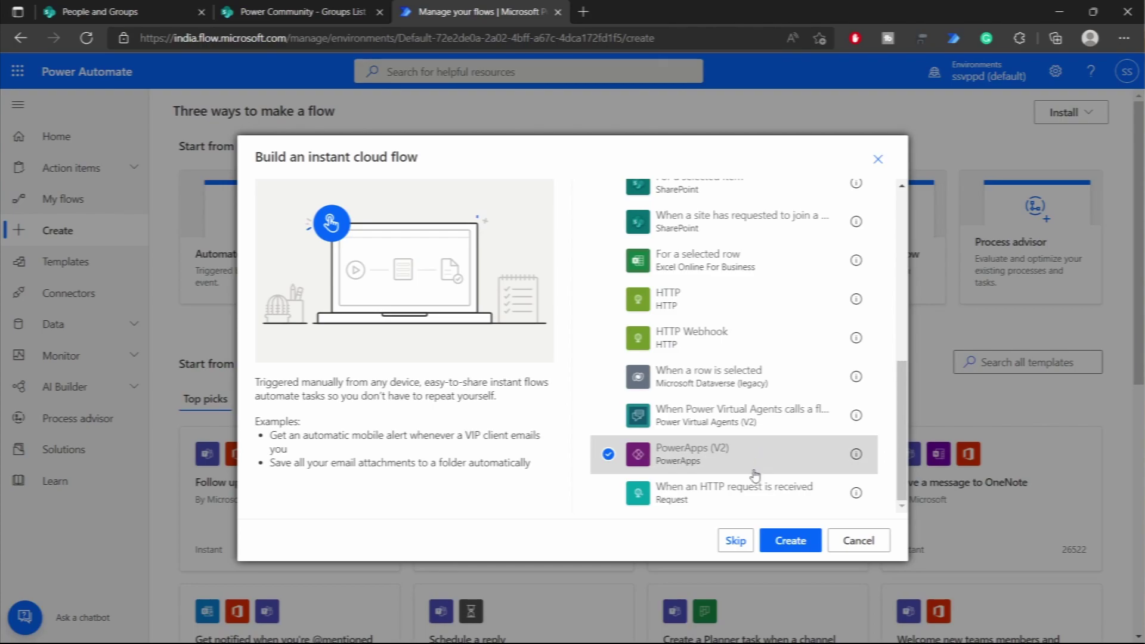
pyautogui.click(811, 547)
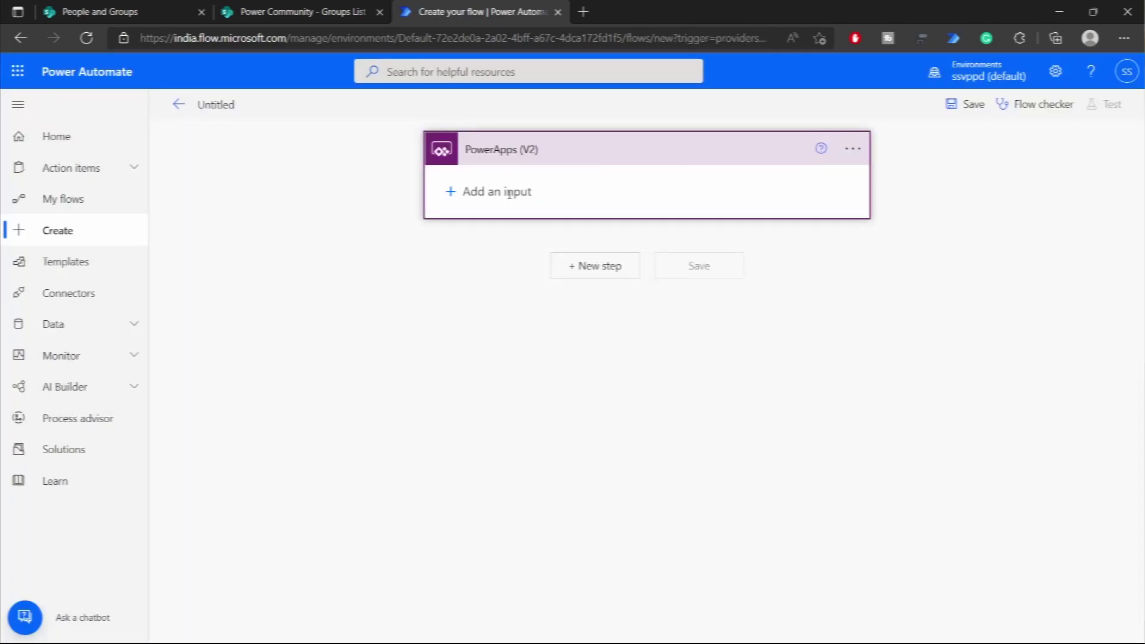
# - Add a text input named Emails to the trigger
pyautogui.click(510, 192)
pyautogui.click(471, 222)
pyautogui.doubleClick(504, 179)
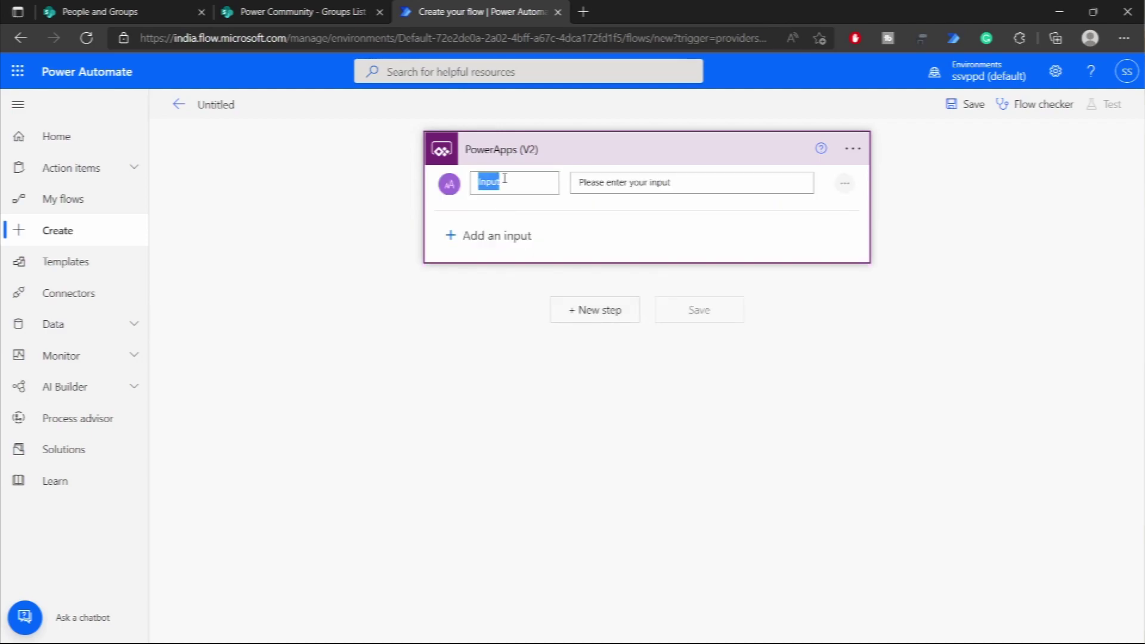
pyautogui.write('Emails')
# - Add a Yes/No input named Add with description 'to Add or no Remove'
pyautogui.click(527, 236)
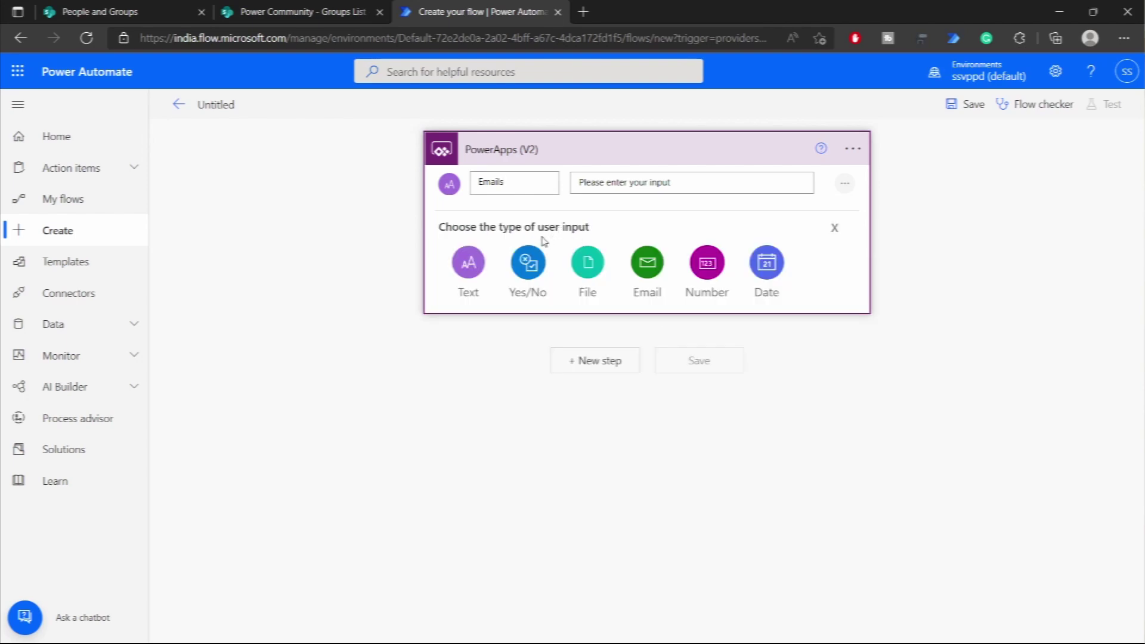
pyautogui.click(530, 268)
pyautogui.moveTo(506, 238); pyautogui.dragTo(478, 238)
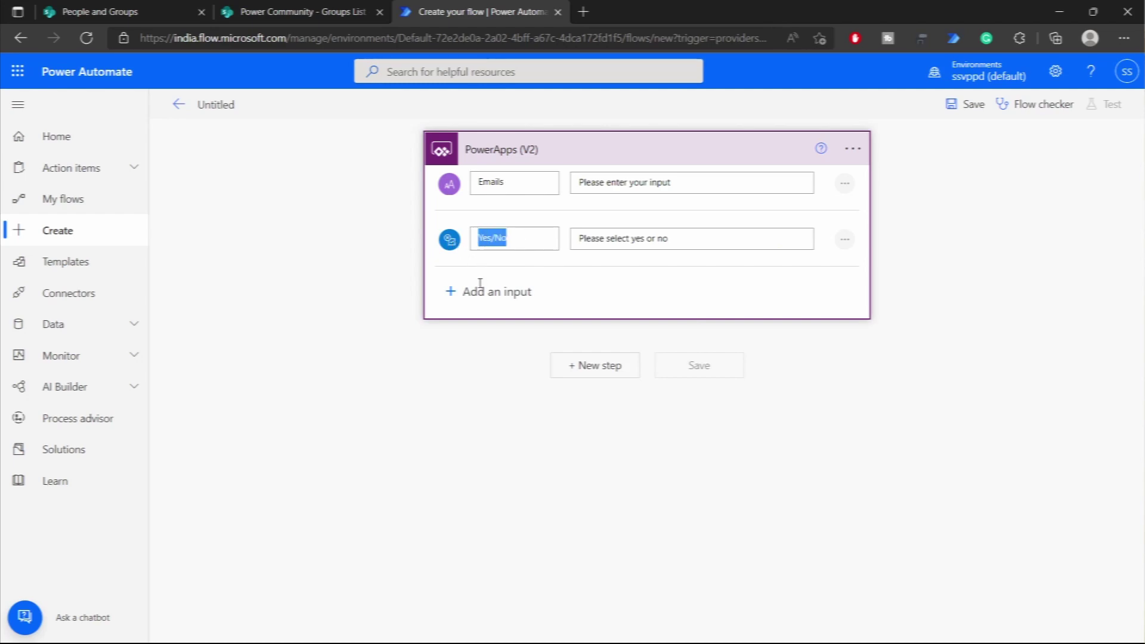
pyautogui.write('Add')
pyautogui.click(645, 238)
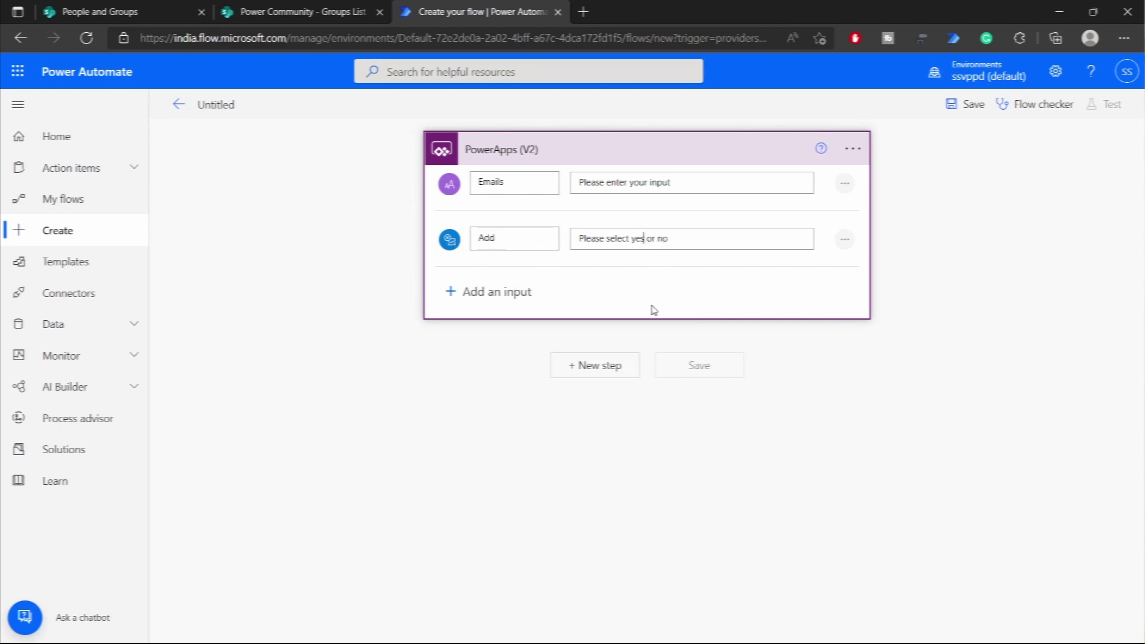
pyautogui.write('to Add')
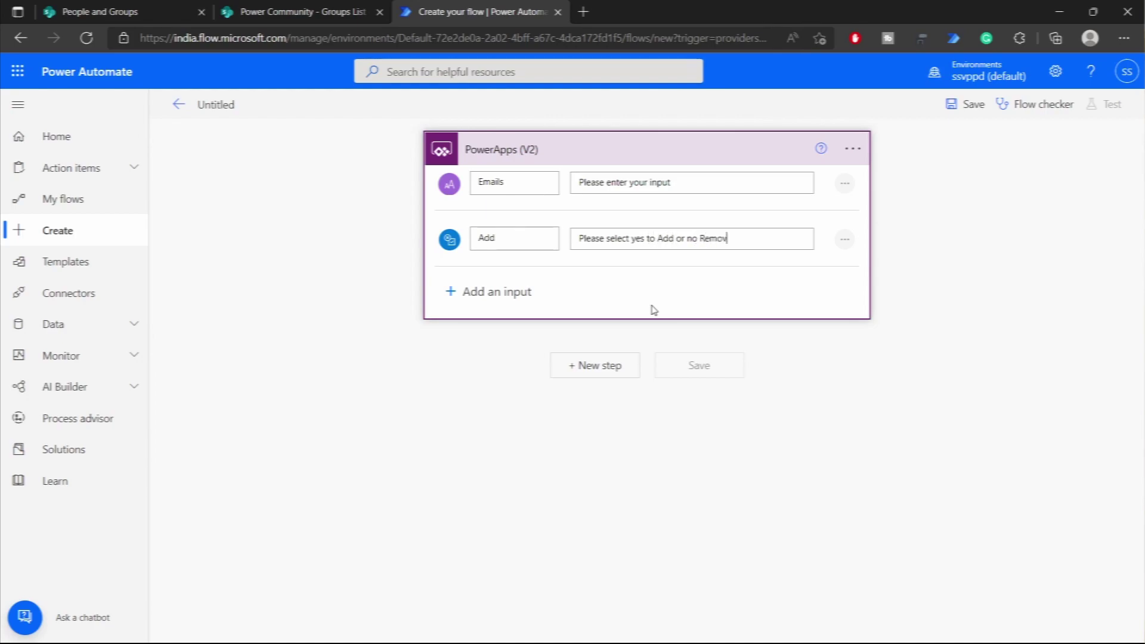
pyautogui.write(' or no Remove')
# - Add a number input named GroupID
pyautogui.click(652, 309)
pyautogui.click(704, 315)
pyautogui.doubleClick(537, 300)
pyautogui.write('Group')
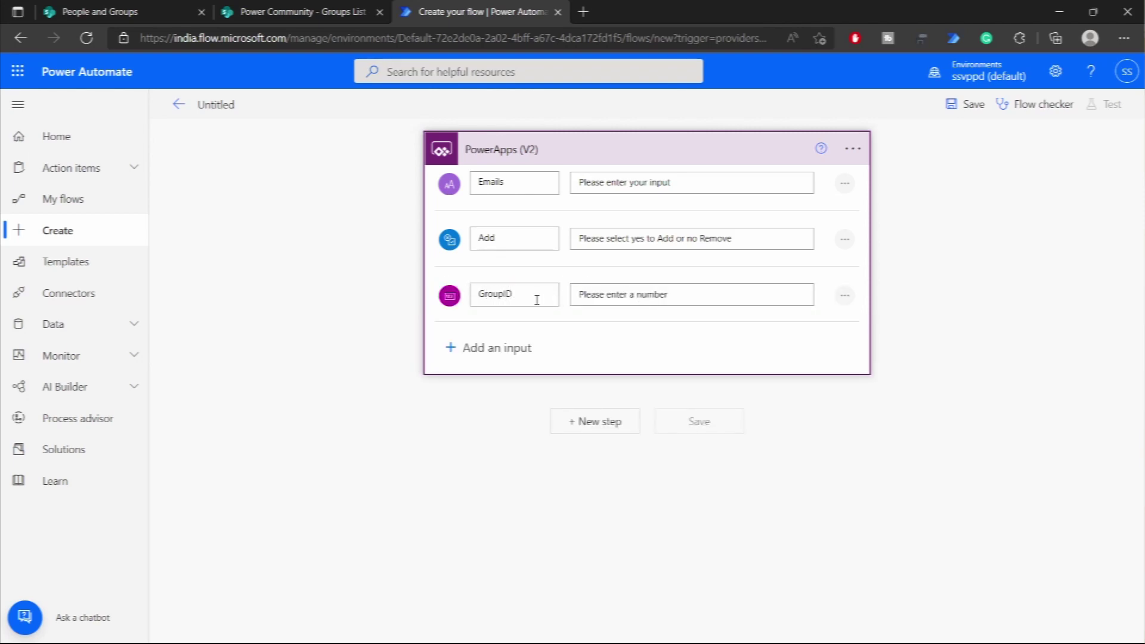
pyautogui.write('ID')
# - Add a text input named Site
pyautogui.click(507, 344)
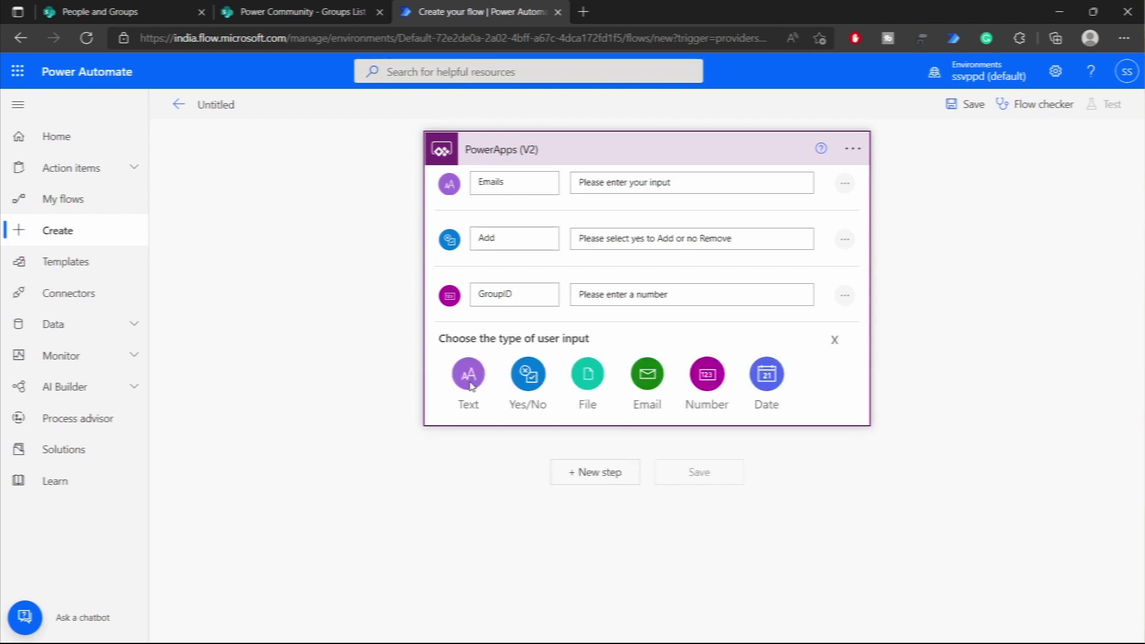
pyautogui.click(470, 375)
pyautogui.tripleClick(525, 341)
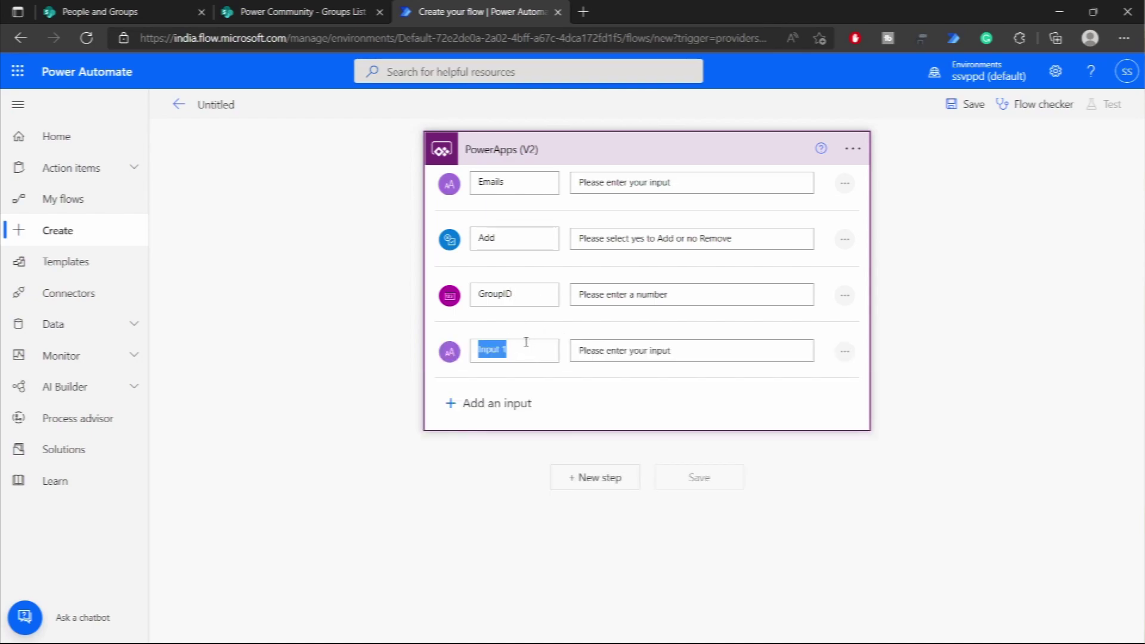
pyautogui.write('Site')
pyautogui.click(671, 389)
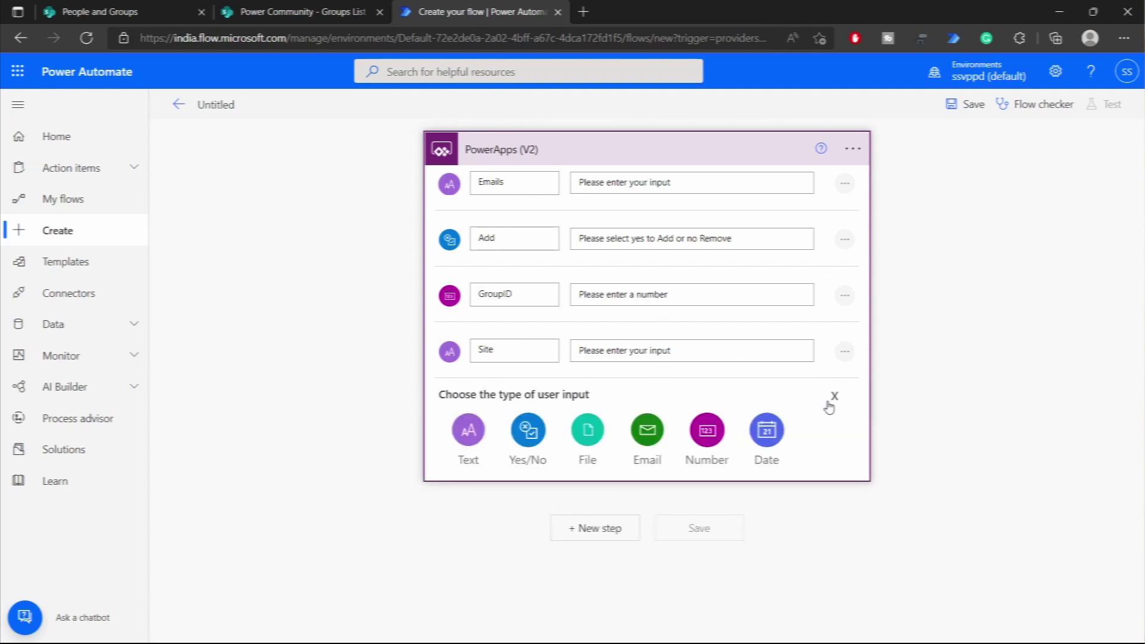
pyautogui.click(834, 396)
# - Rewrite the GroupID and Site descriptions, Site reading 'Enter the SharePoint site URL'
pyautogui.moveTo(641, 296); pyautogui.dragTo(704, 296)
pyautogui.hotkey('ctrl', 'a')
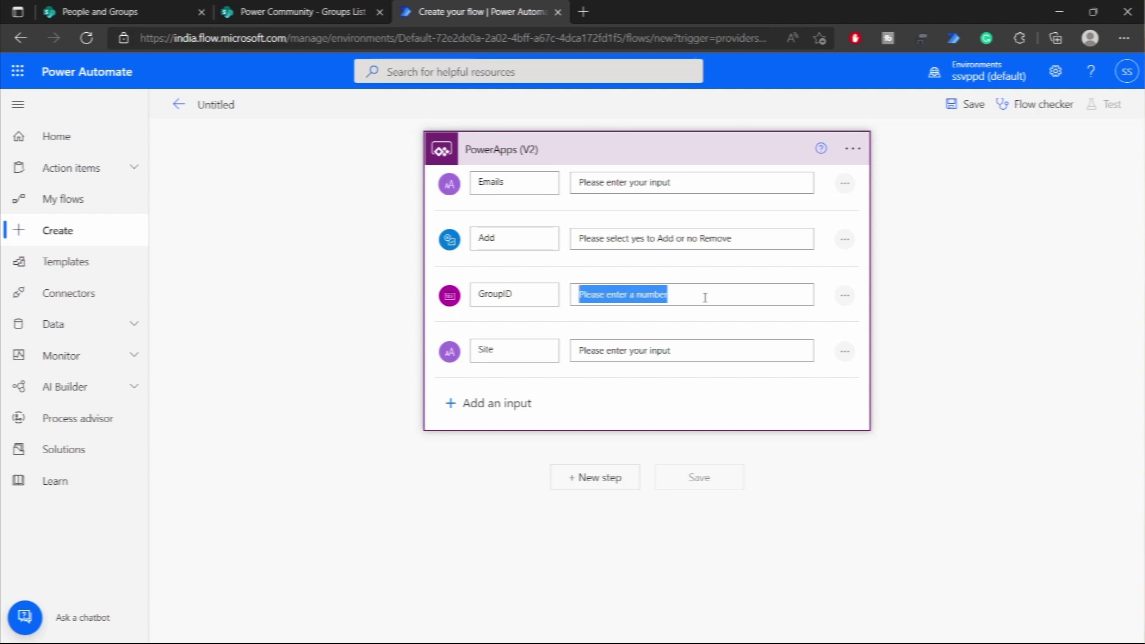
pyautogui.write('P')
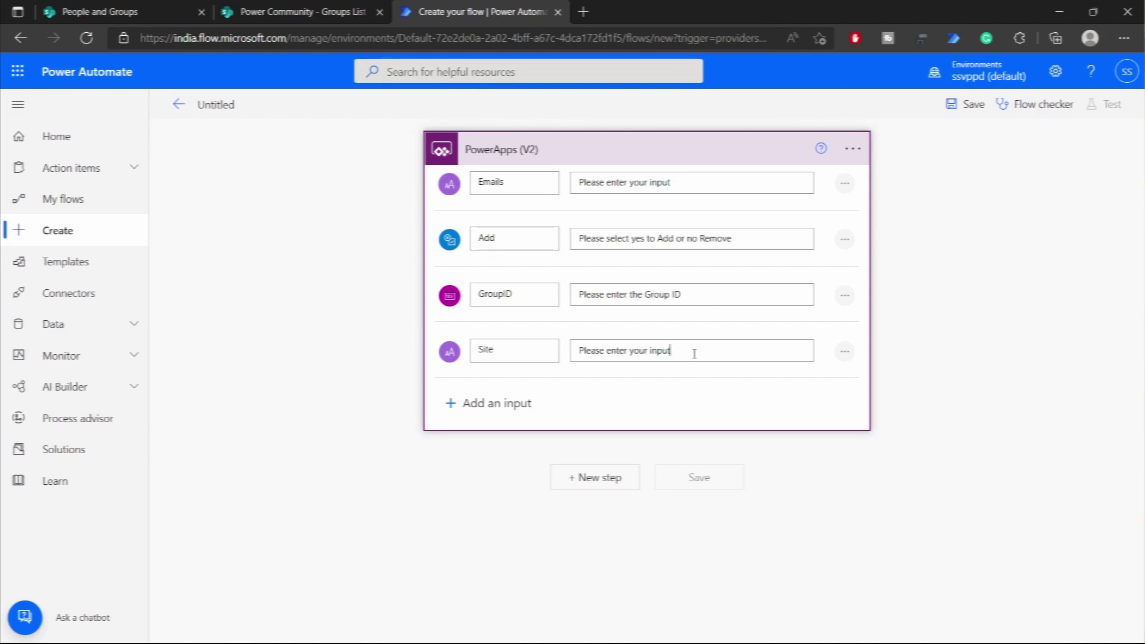
pyautogui.hotkey('ctrl', 'a')
pyautogui.write('Ent')
pyautogui.press('Return')
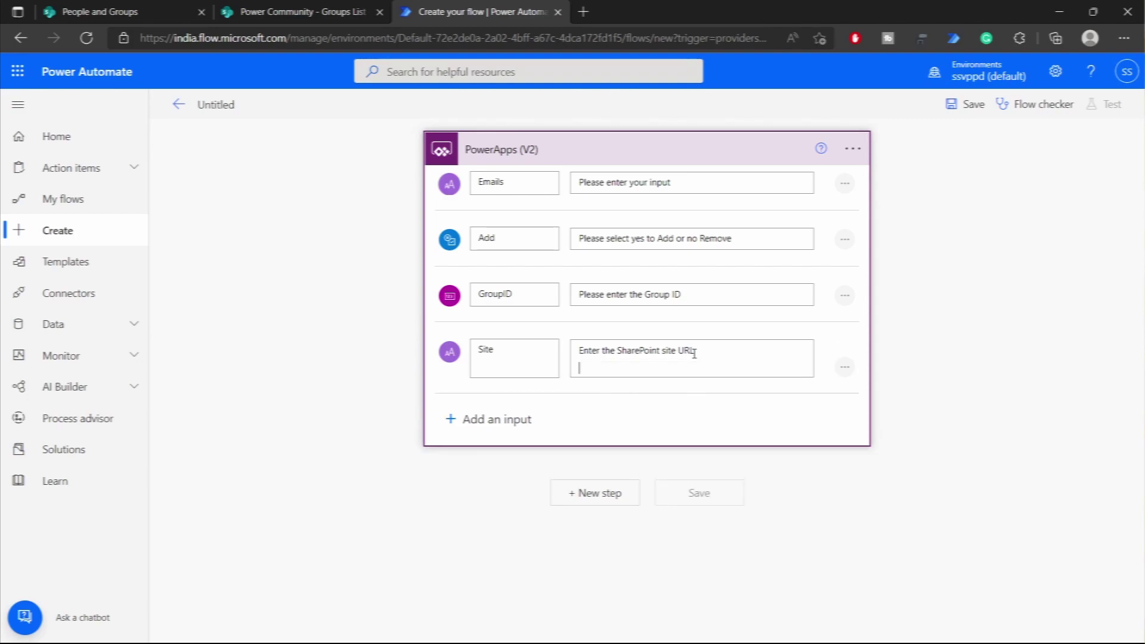
# - Add a Control > Apply to each loop using Emails as its input
pyautogui.click(594, 492)
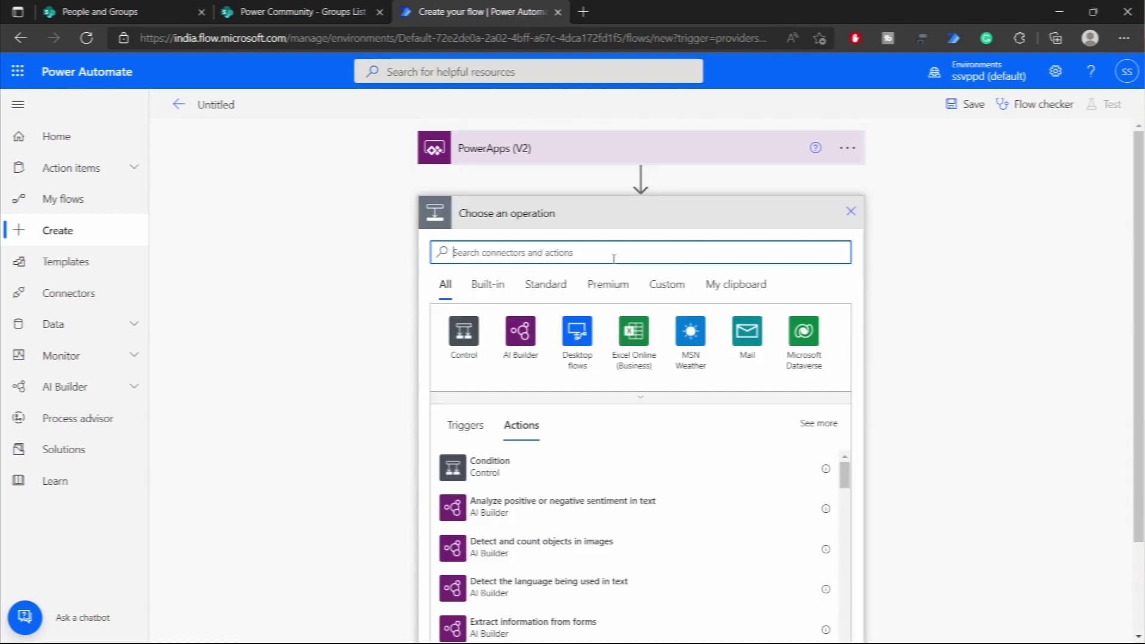
pyautogui.click(464, 346)
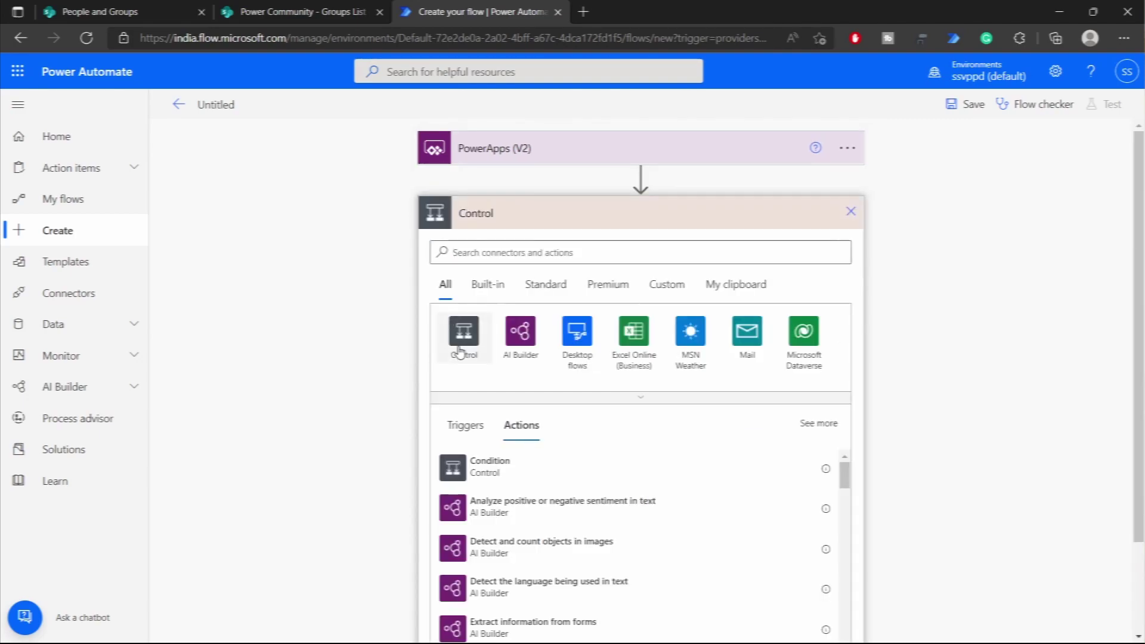
pyautogui.click(502, 356)
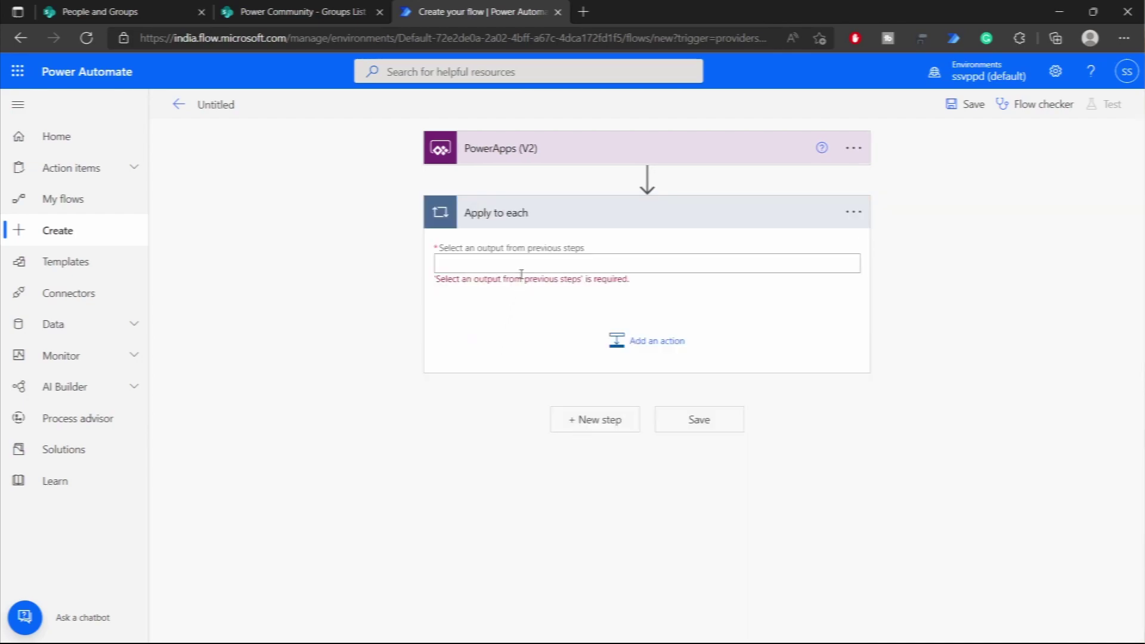
pyautogui.click(521, 265)
pyautogui.click(876, 411)
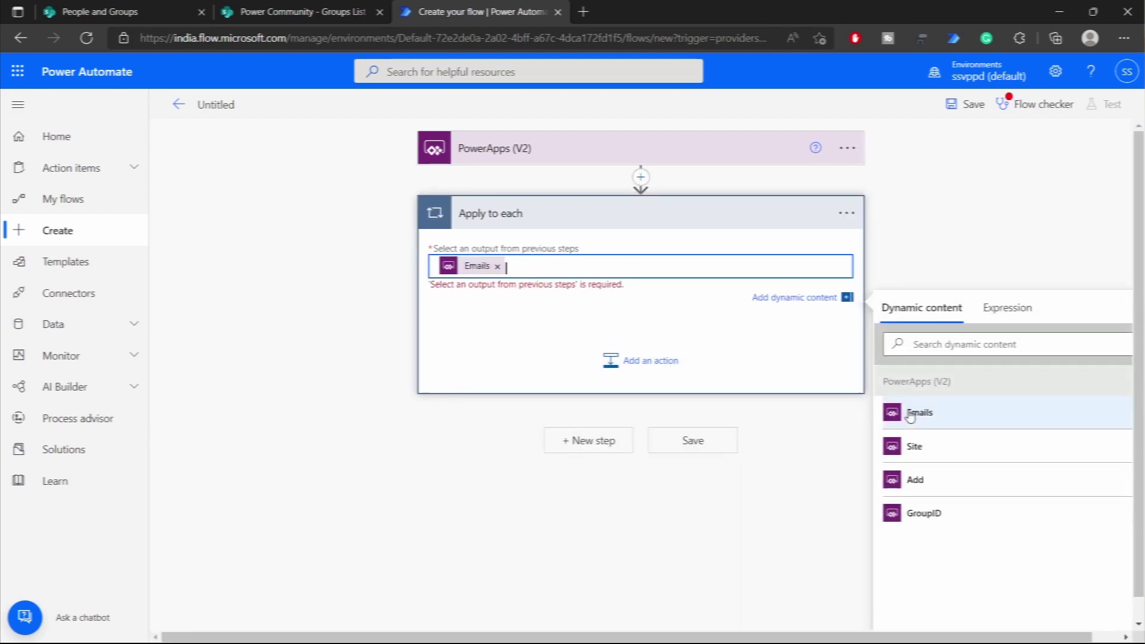
pyautogui.click(520, 328)
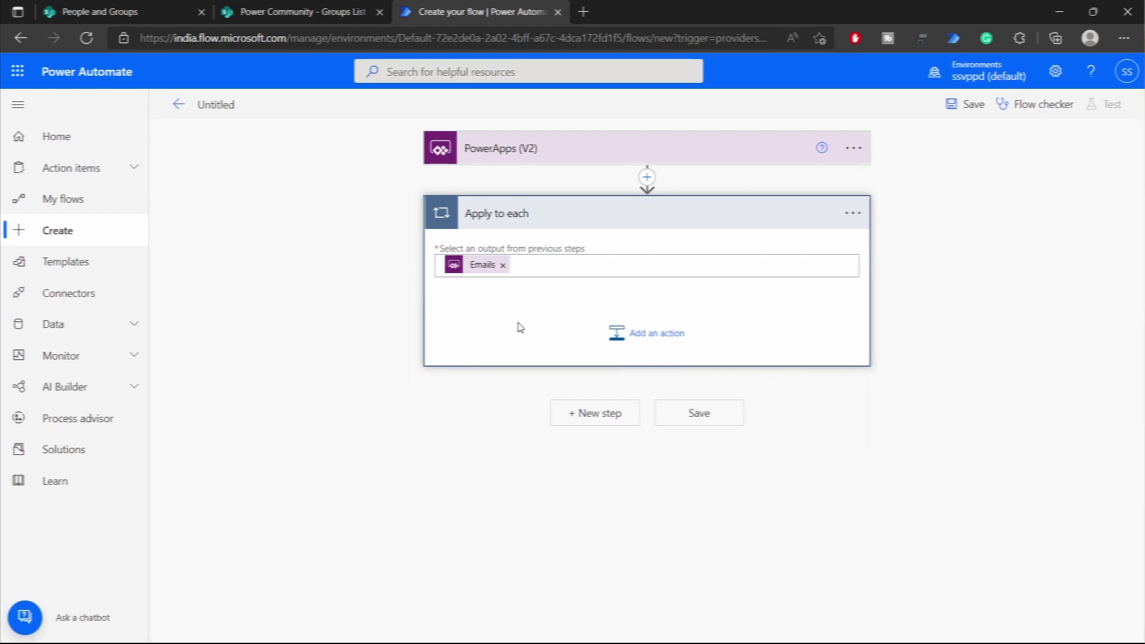
# - Review the trigger inputs and replace the loop's Emails value with an expression
pyautogui.click(565, 158)
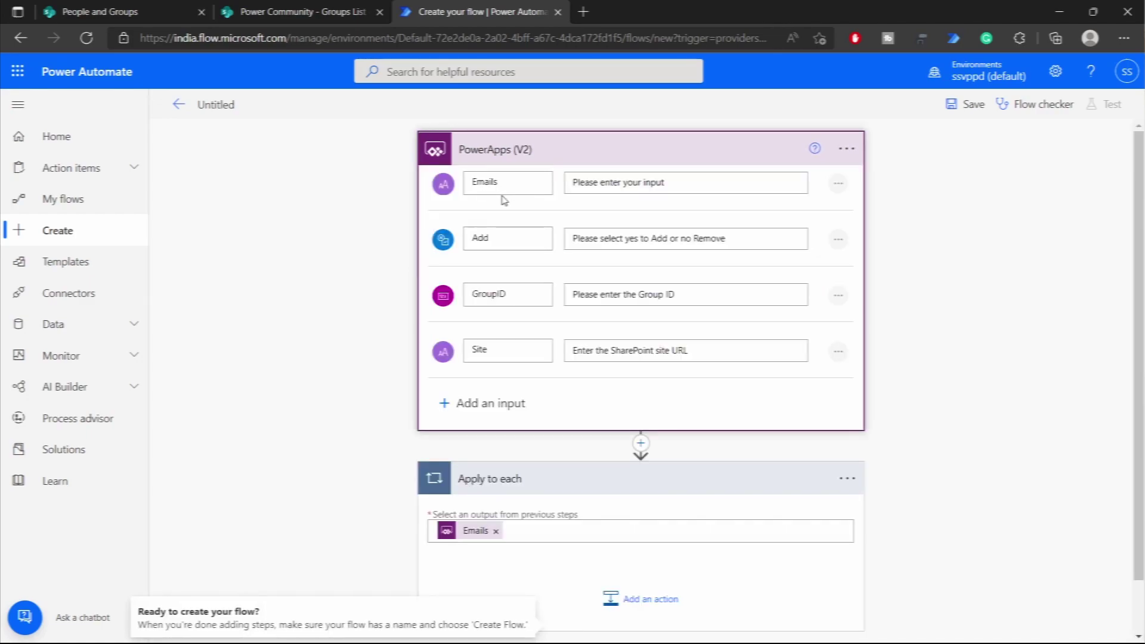
pyautogui.click(566, 156)
pyautogui.click(528, 266)
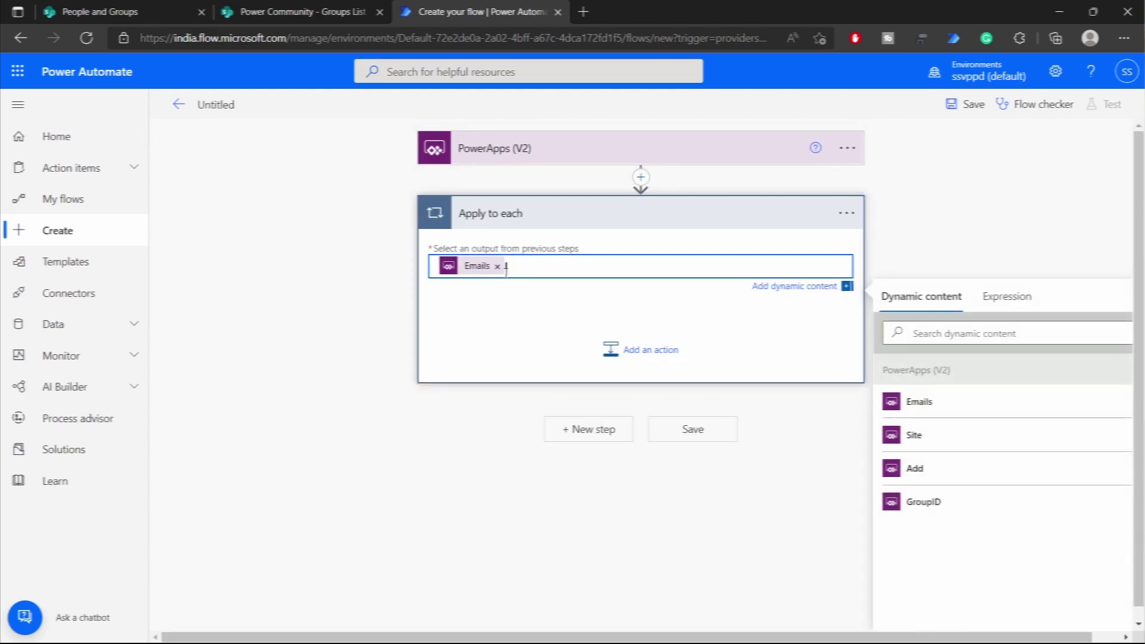
pyautogui.click(468, 270)
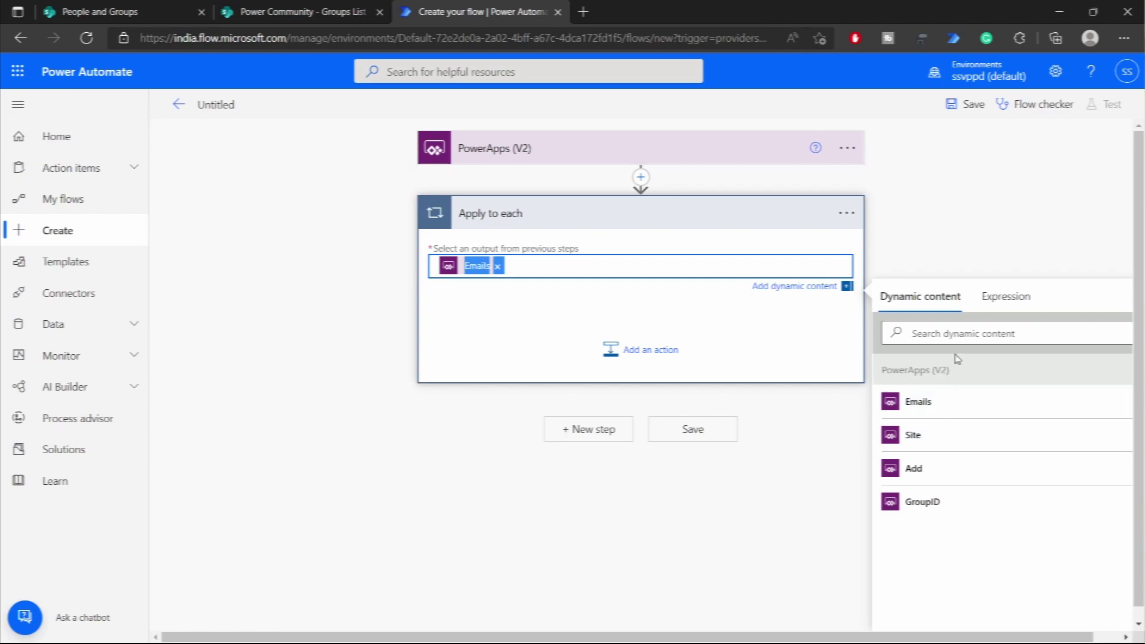
pyautogui.click(1006, 296)
pyautogui.click(962, 332)
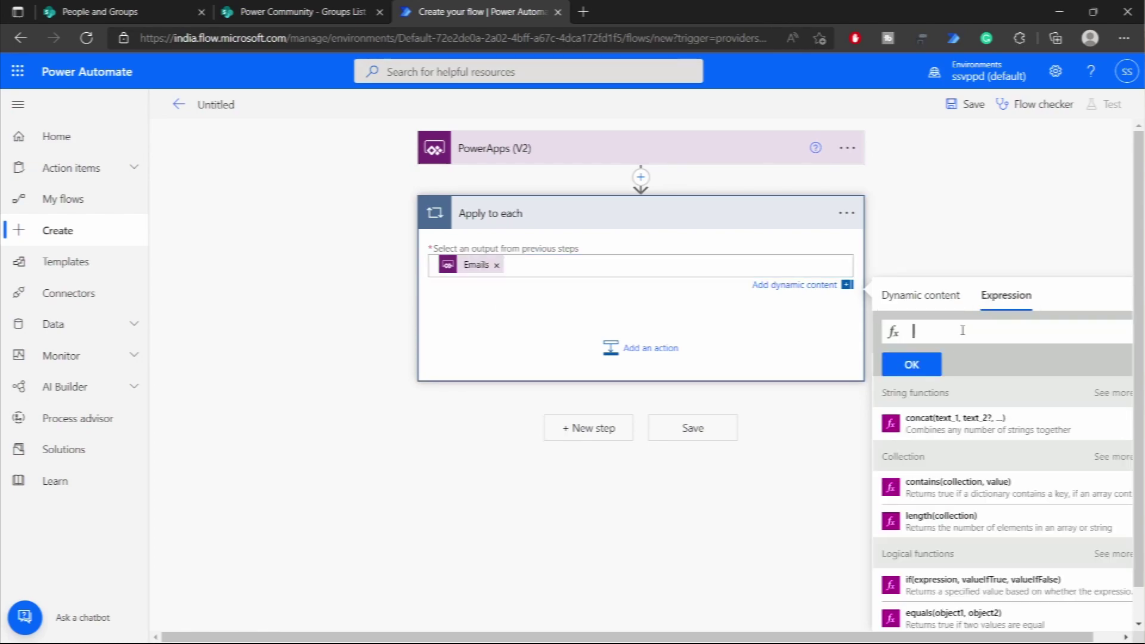
# - Set the loop input to split(triggerBody()['text'],',') over Emails
pyautogui.write('split(')
pyautogui.click(891, 301)
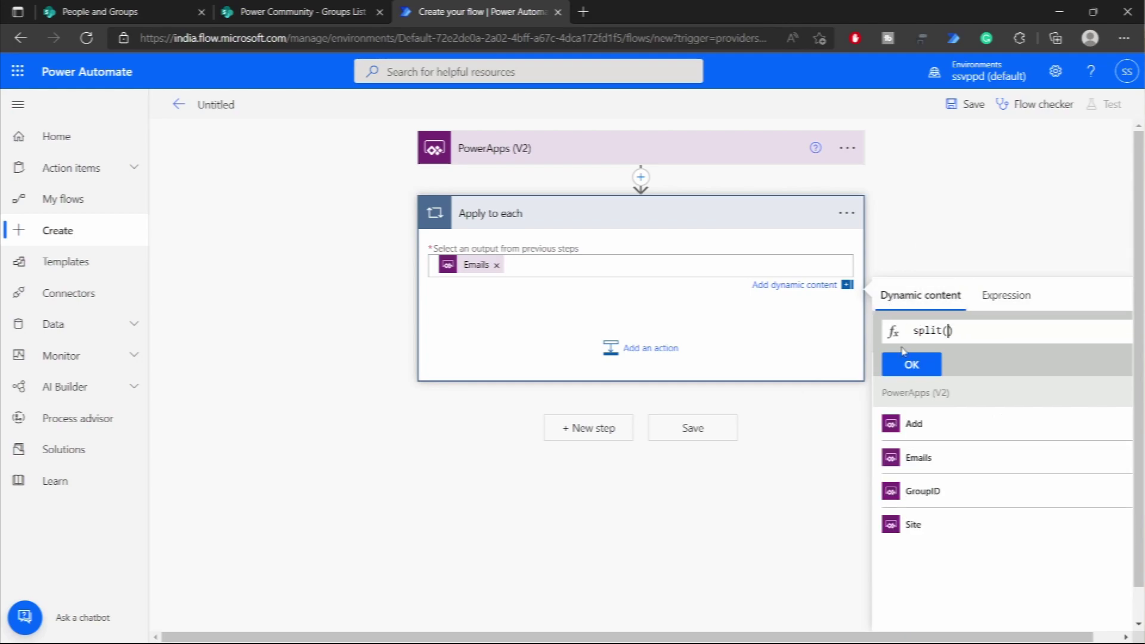
pyautogui.click(943, 458)
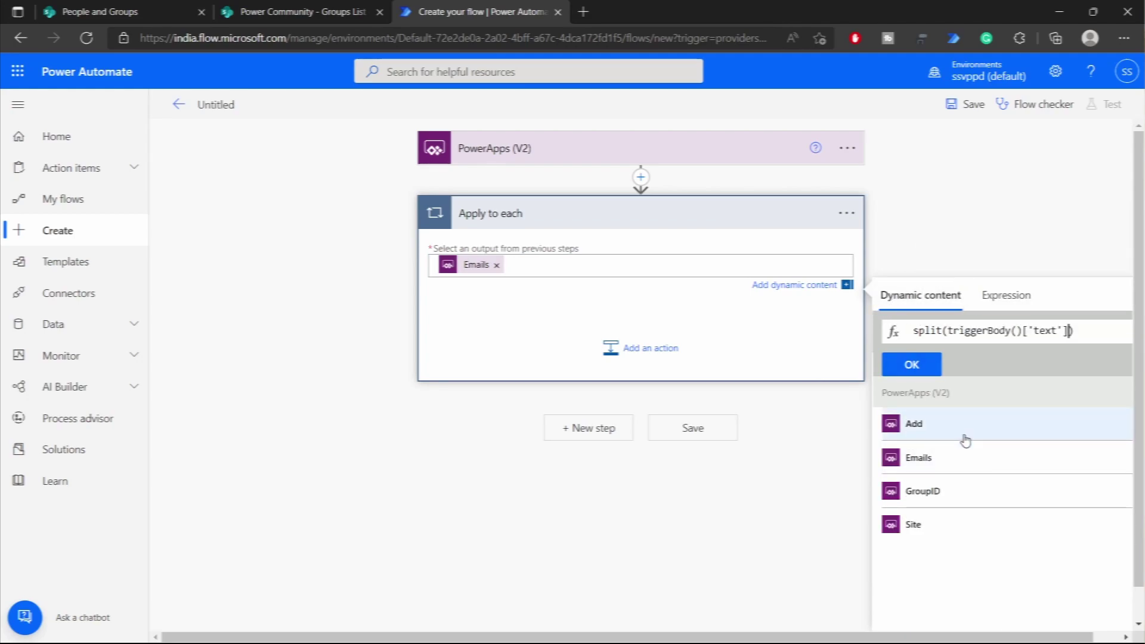
pyautogui.write(",'")
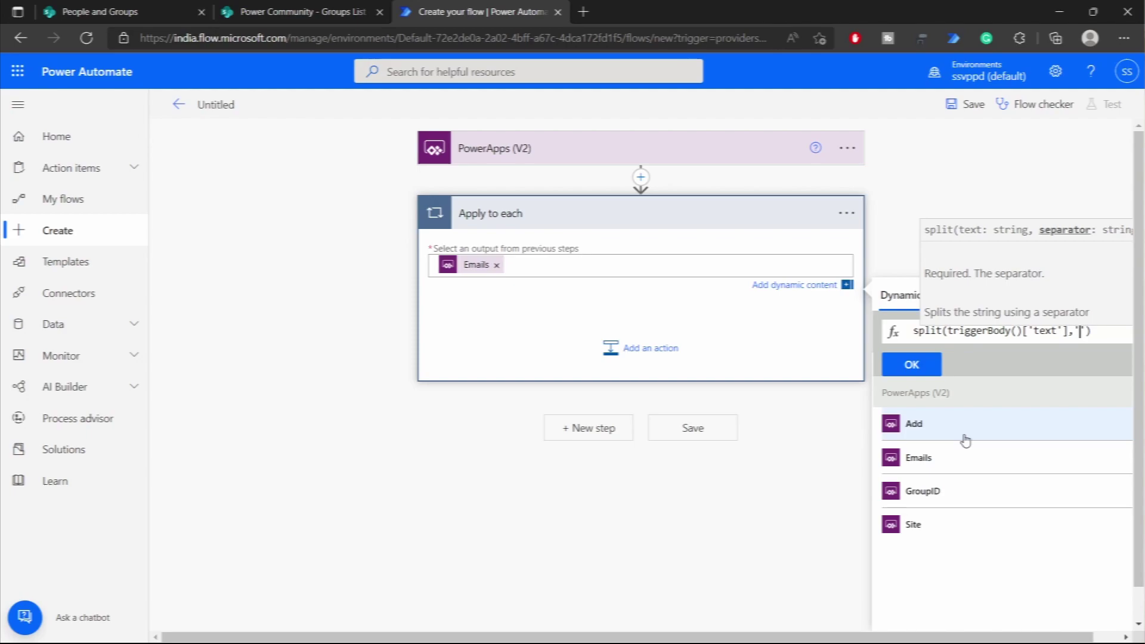
pyautogui.write(',')
pyautogui.click(924, 369)
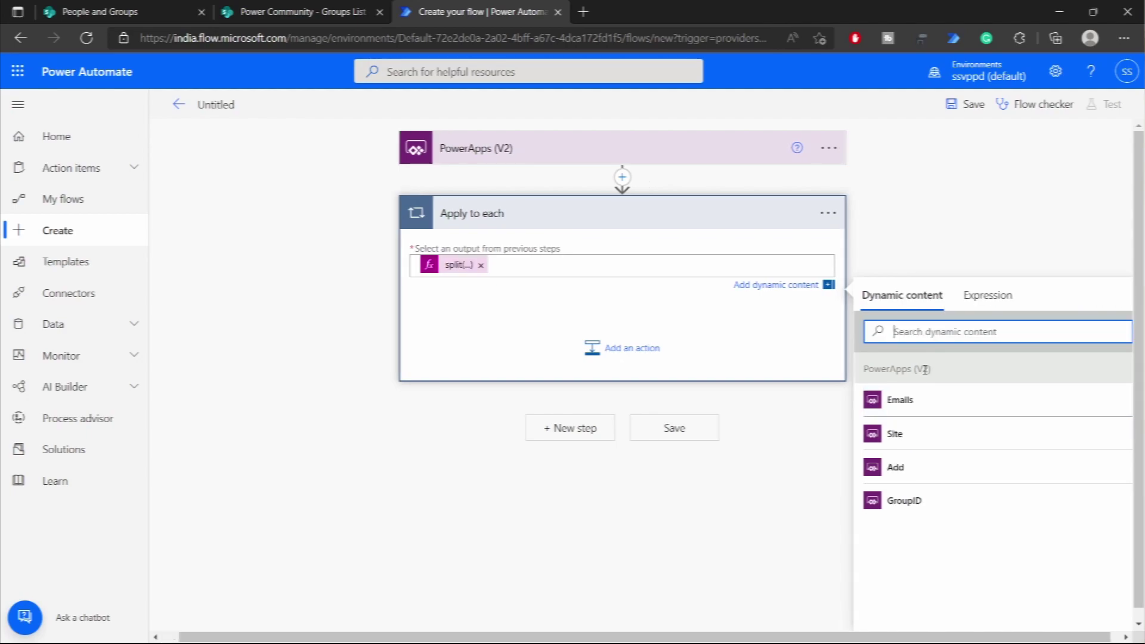
pyautogui.click(506, 329)
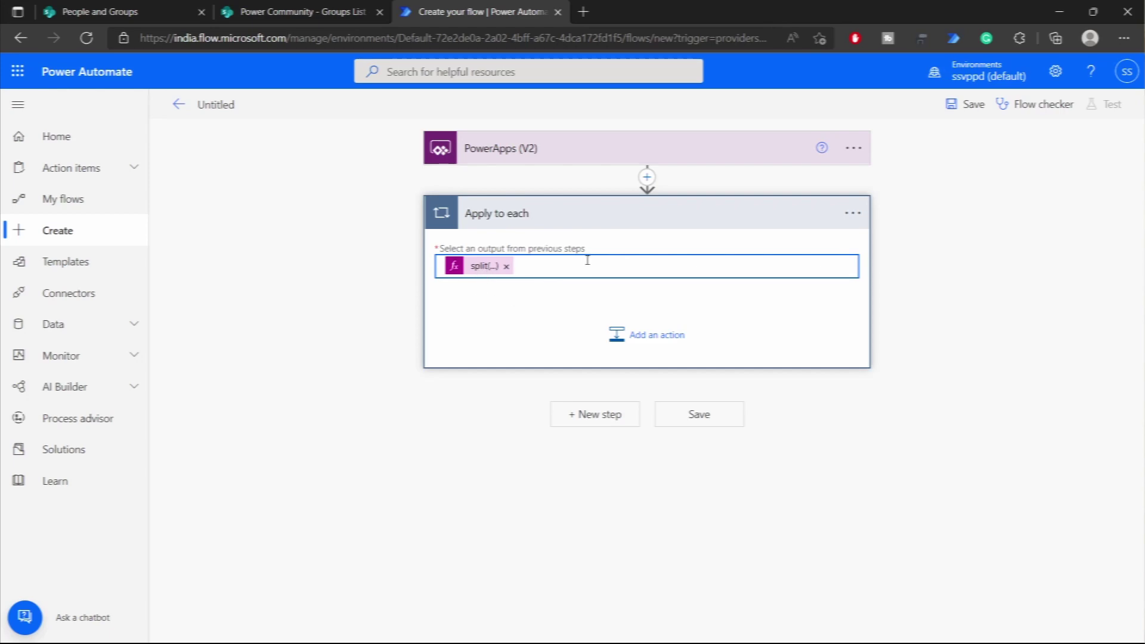
pyautogui.click(557, 315)
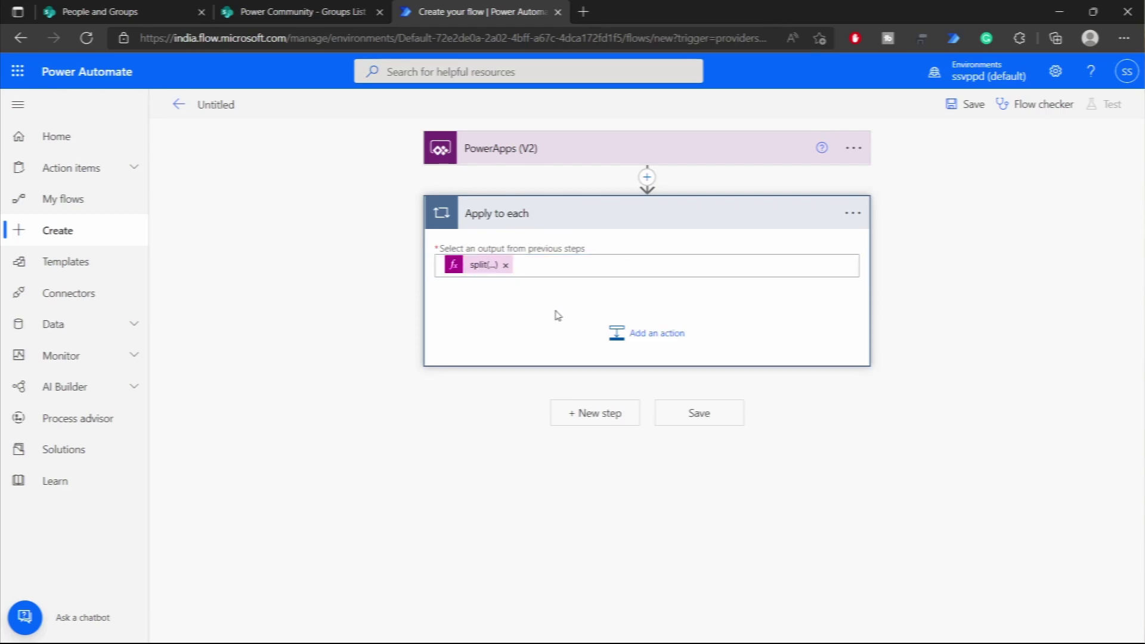
# - Add a Condition in the loop: Add input is equal to expression true
pyautogui.click(661, 340)
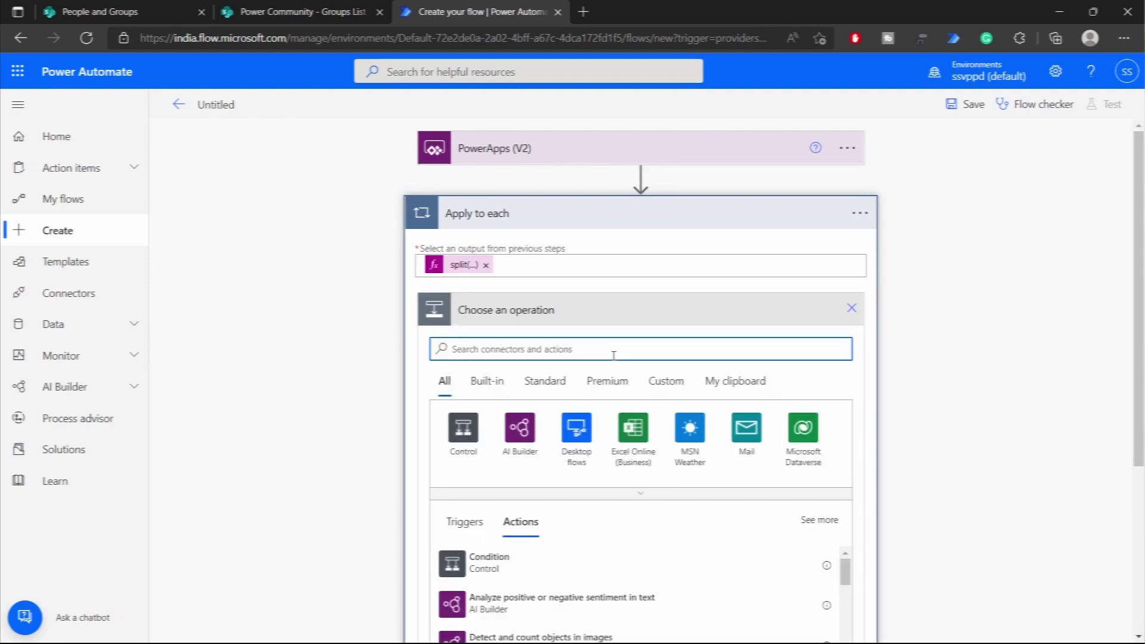
pyautogui.click(561, 569)
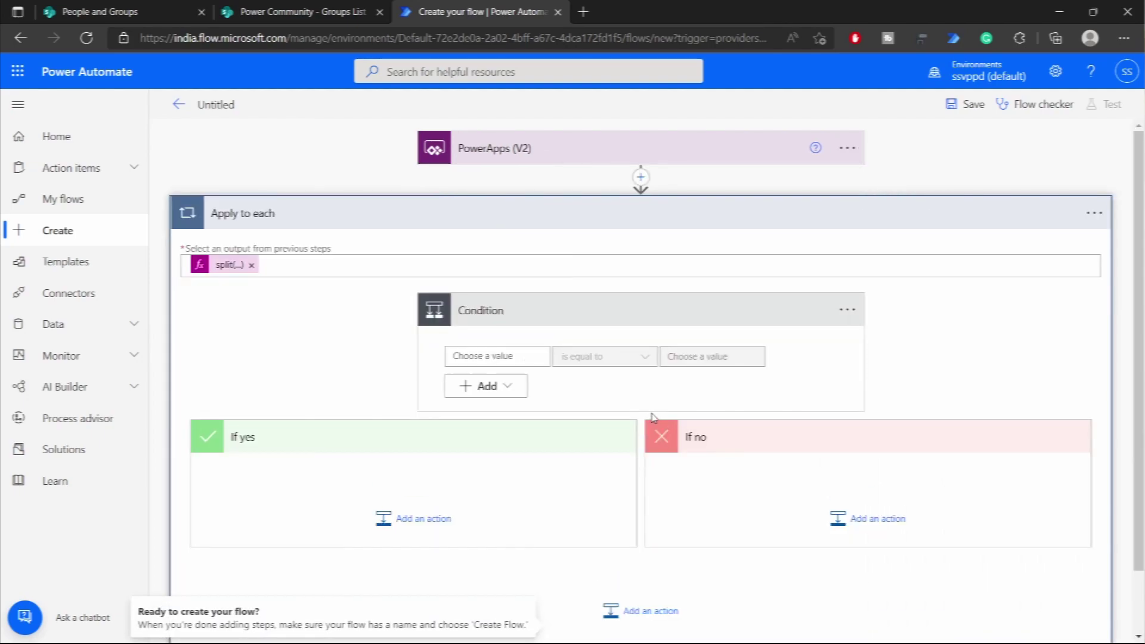
pyautogui.click(503, 356)
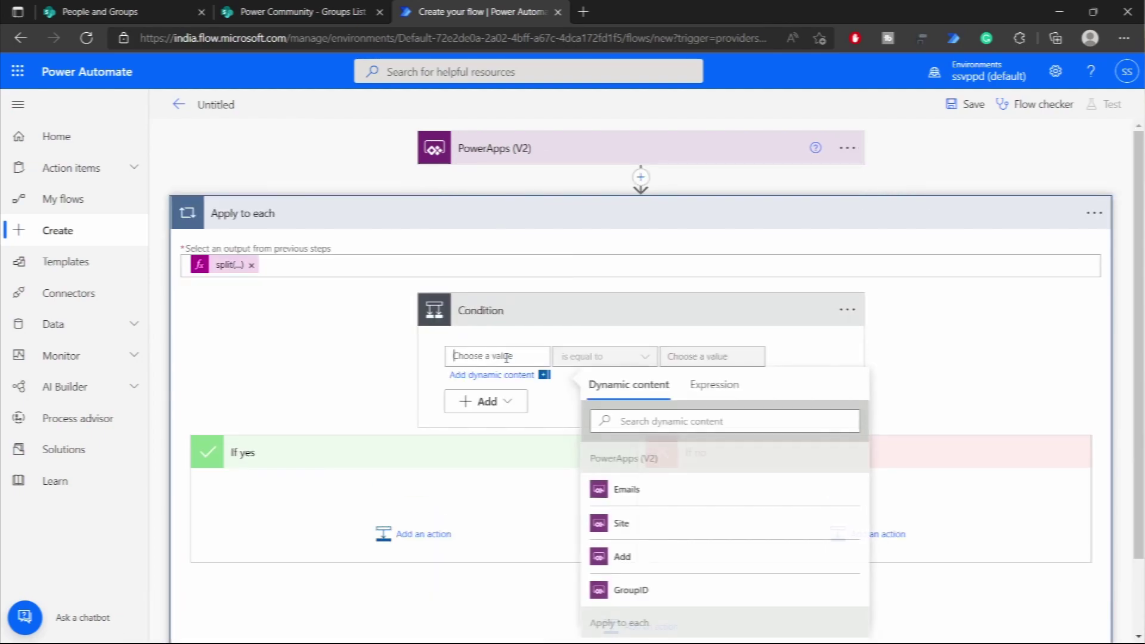
pyautogui.click(679, 557)
pyautogui.click(686, 356)
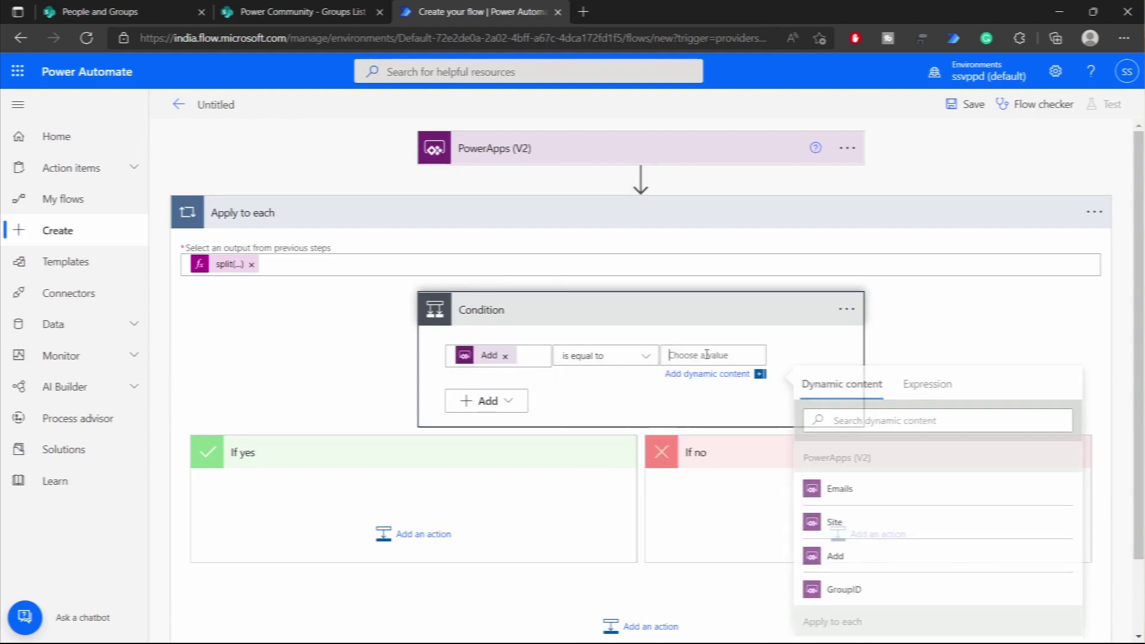
pyautogui.click(929, 387)
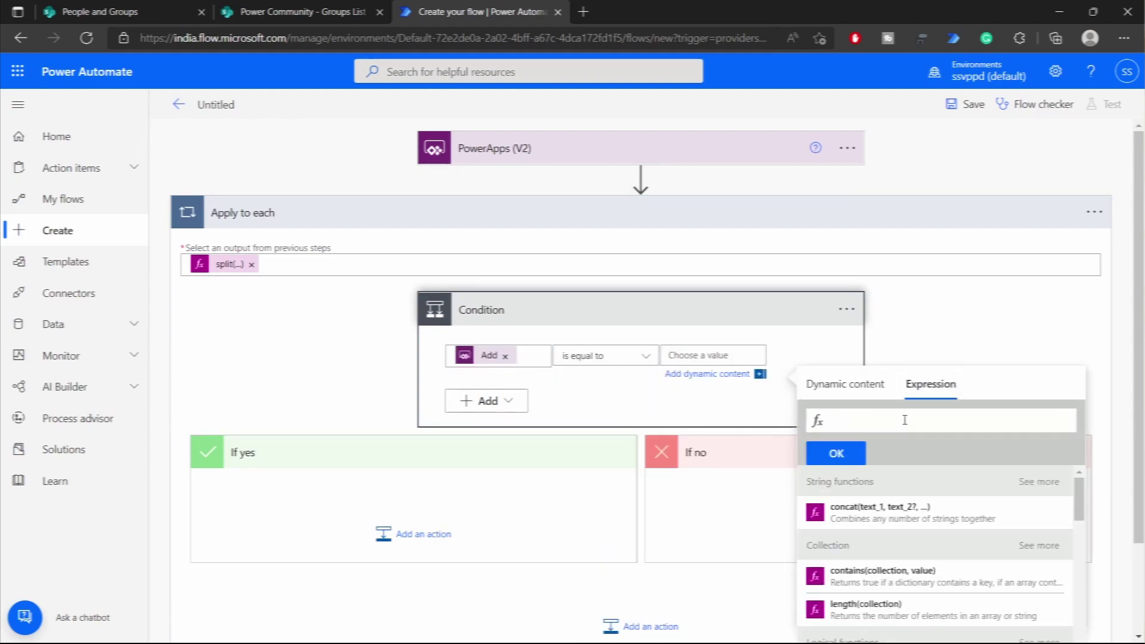
pyautogui.write('true')
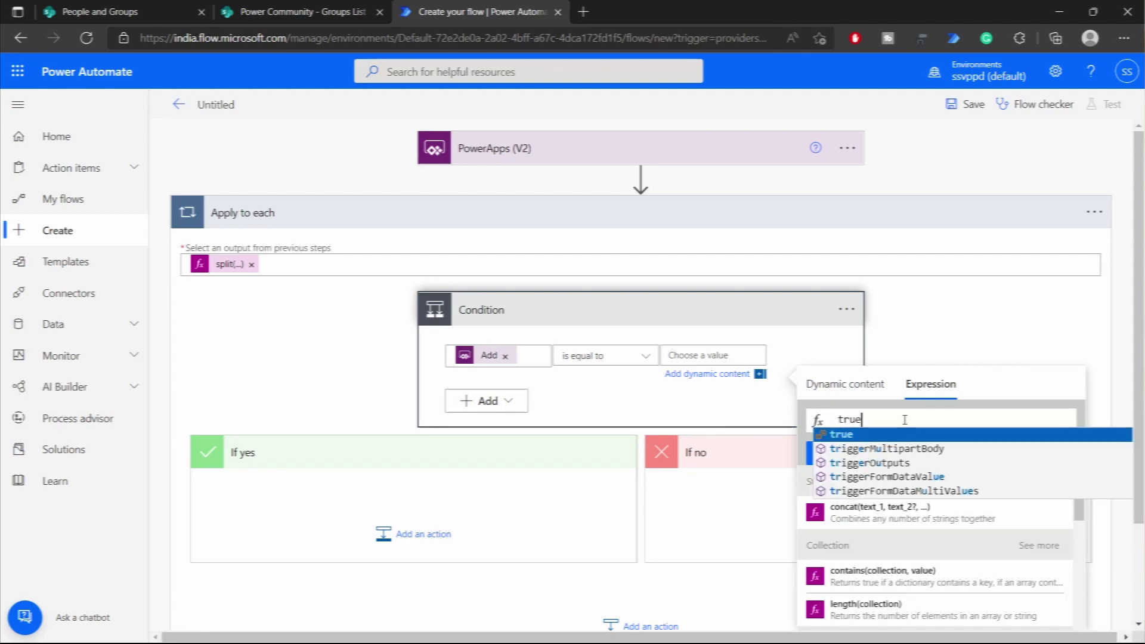
pyautogui.click(907, 439)
pyautogui.click(850, 451)
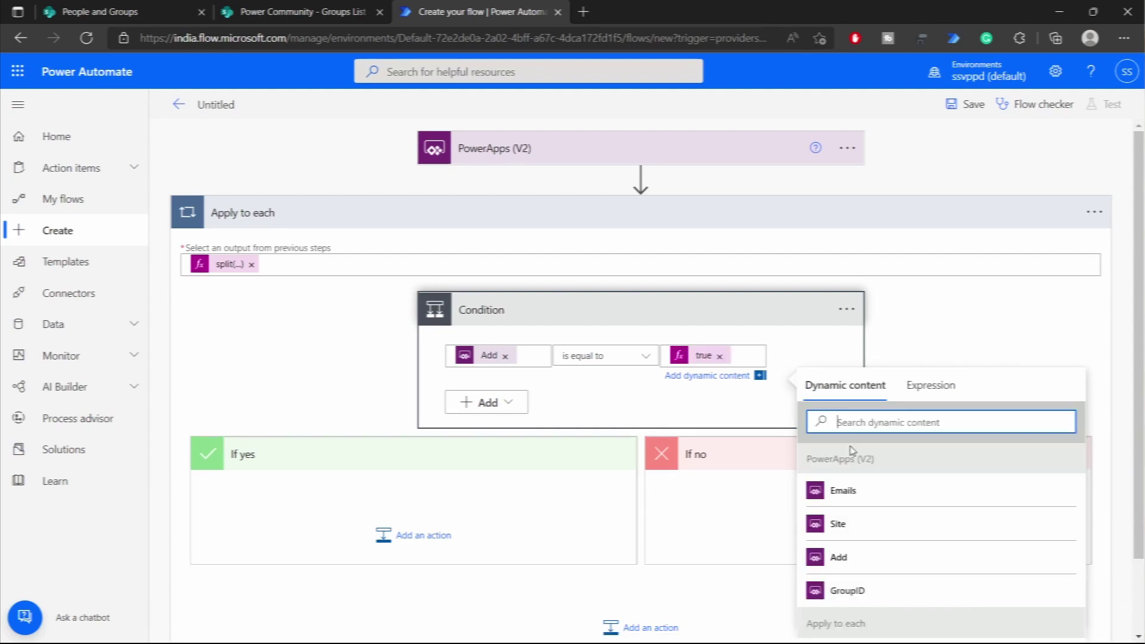
pyautogui.click(571, 529)
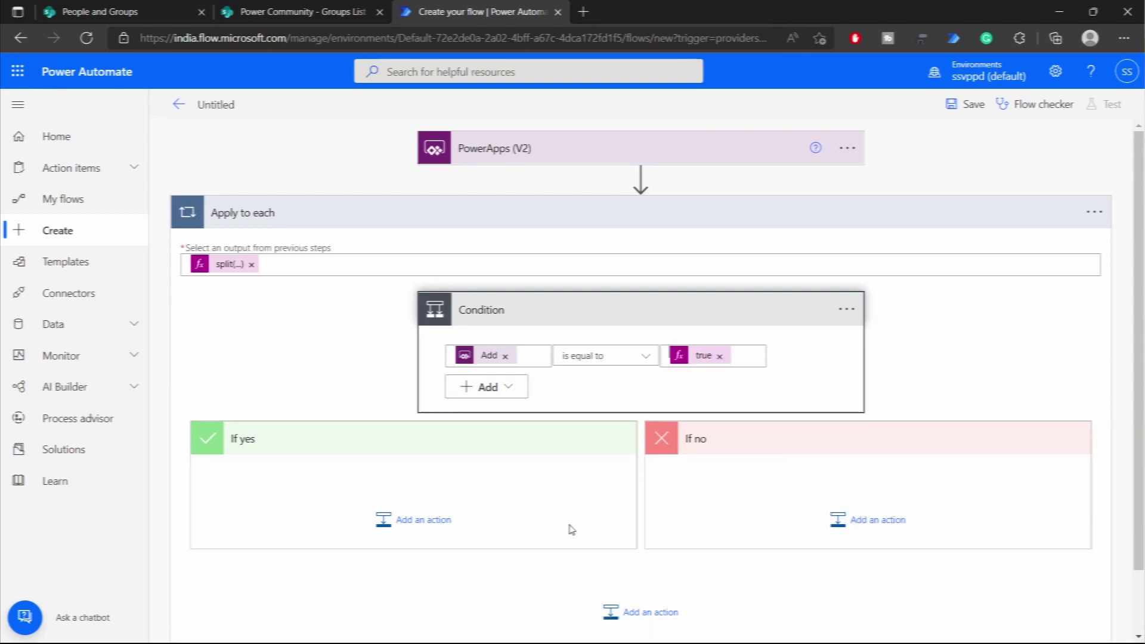
# - Add Send an HTTP request to SharePoint under If yes, then begin an action under If no
pyautogui.click(409, 523)
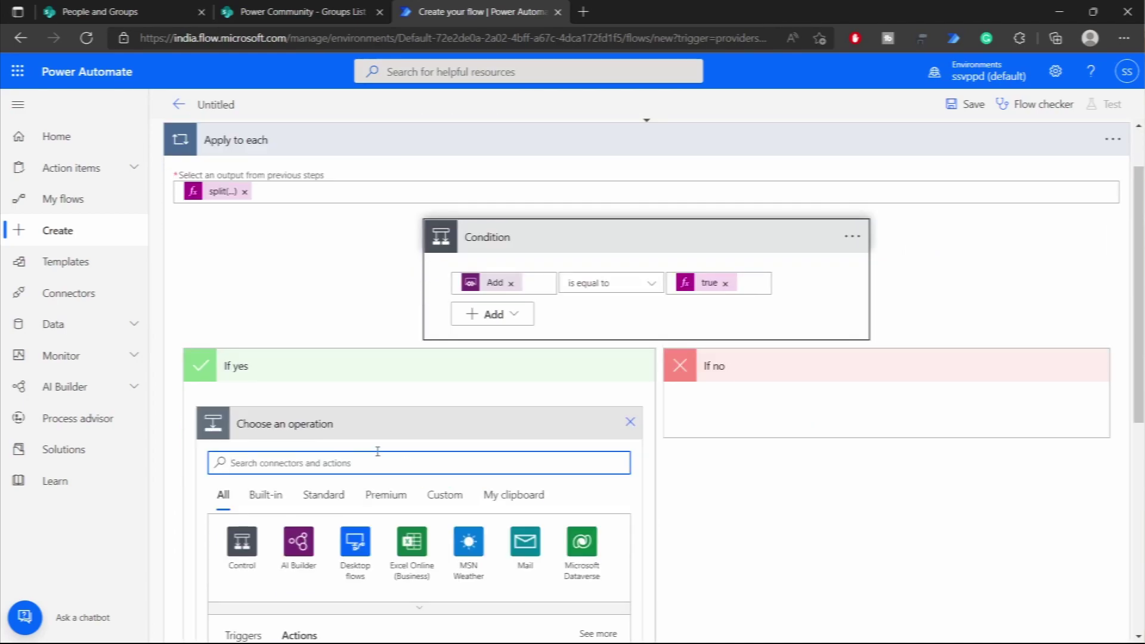
pyautogui.write('h')
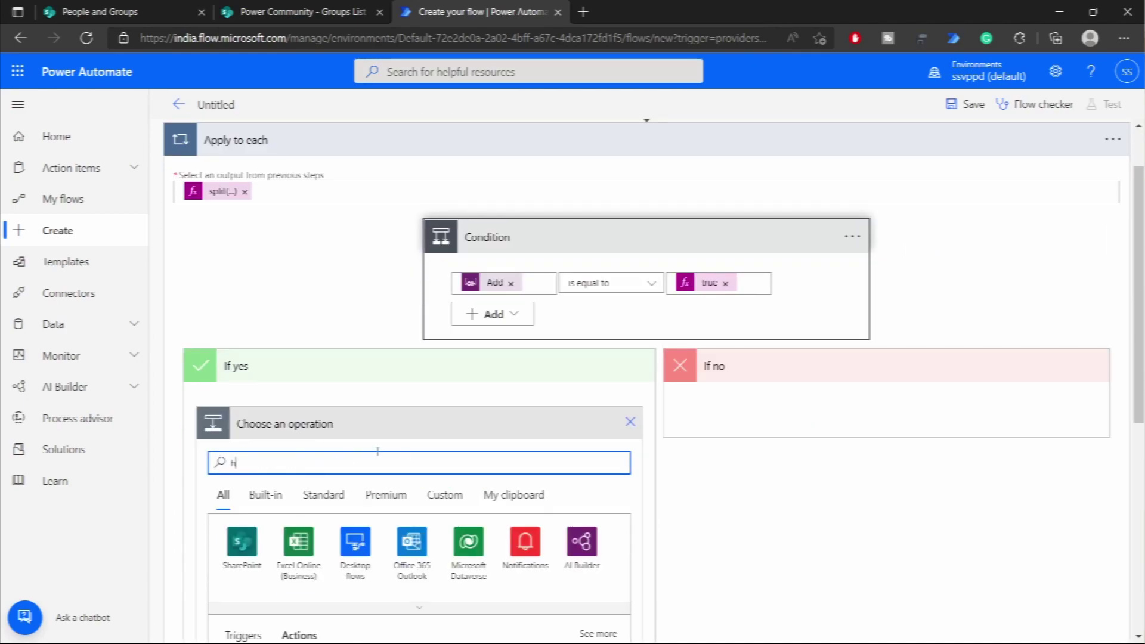
pyautogui.write('ttp')
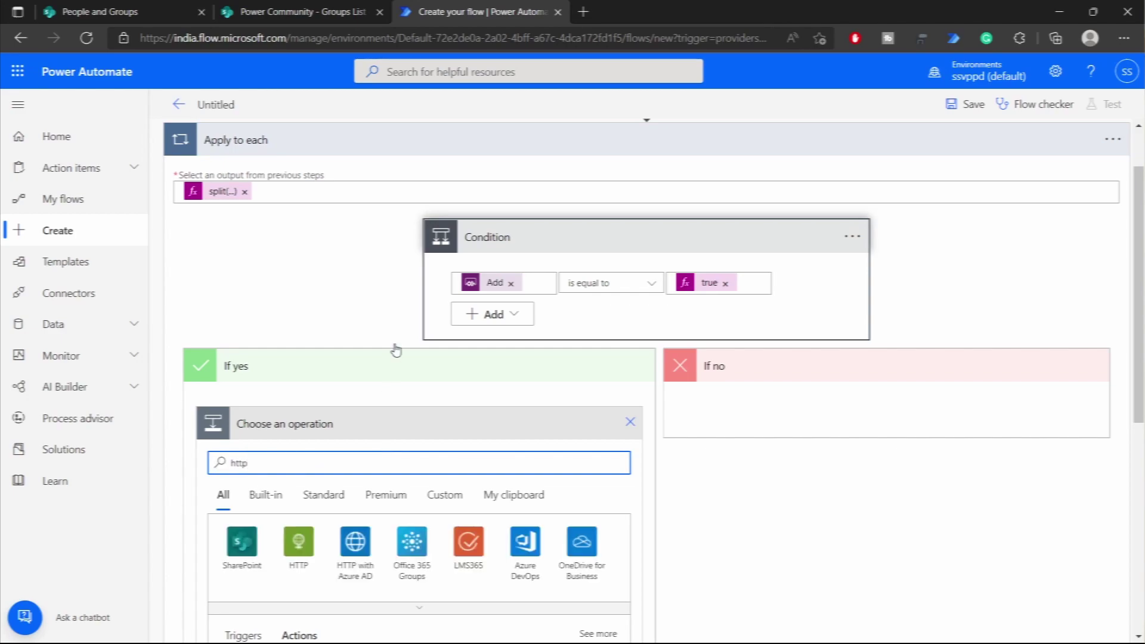
pyautogui.scroll(-3, 410, 442)
pyautogui.click(388, 523)
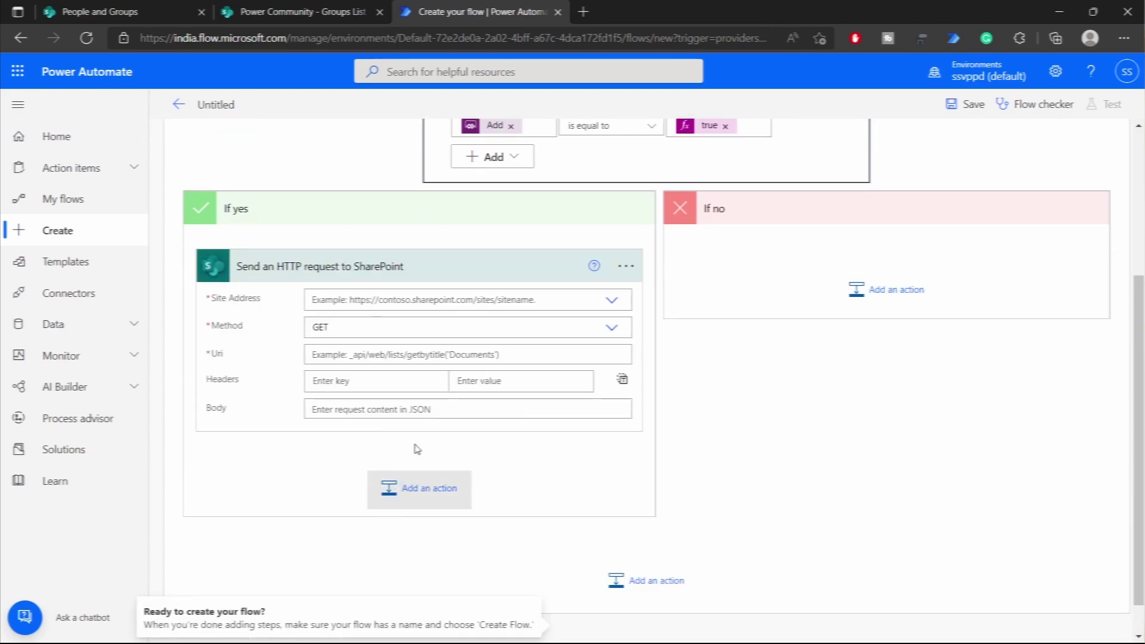
pyautogui.click(875, 301)
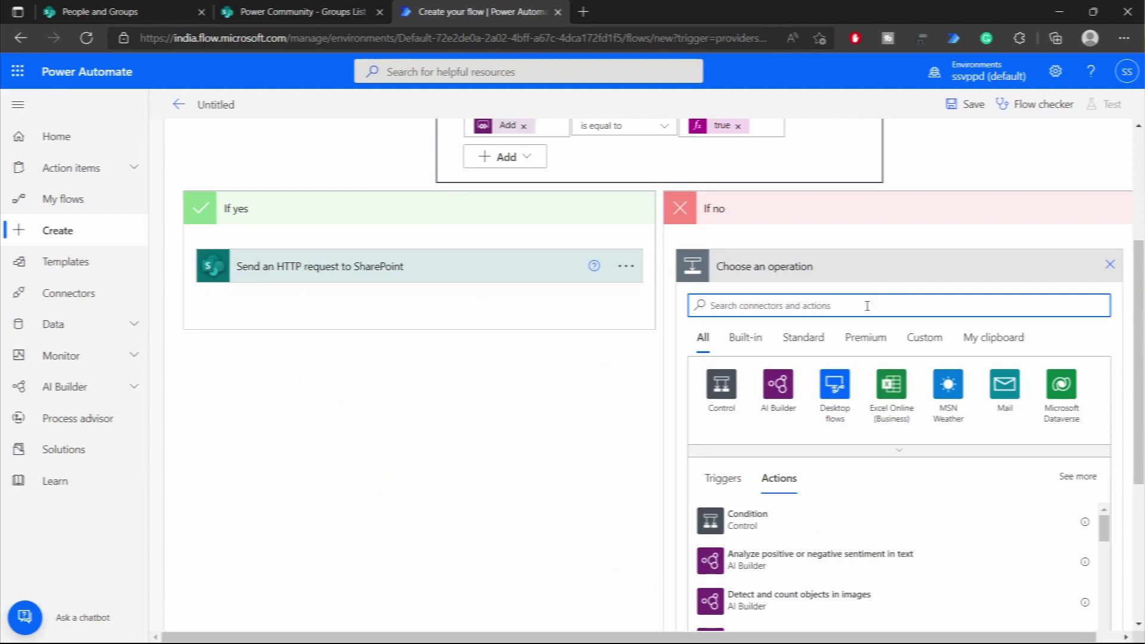
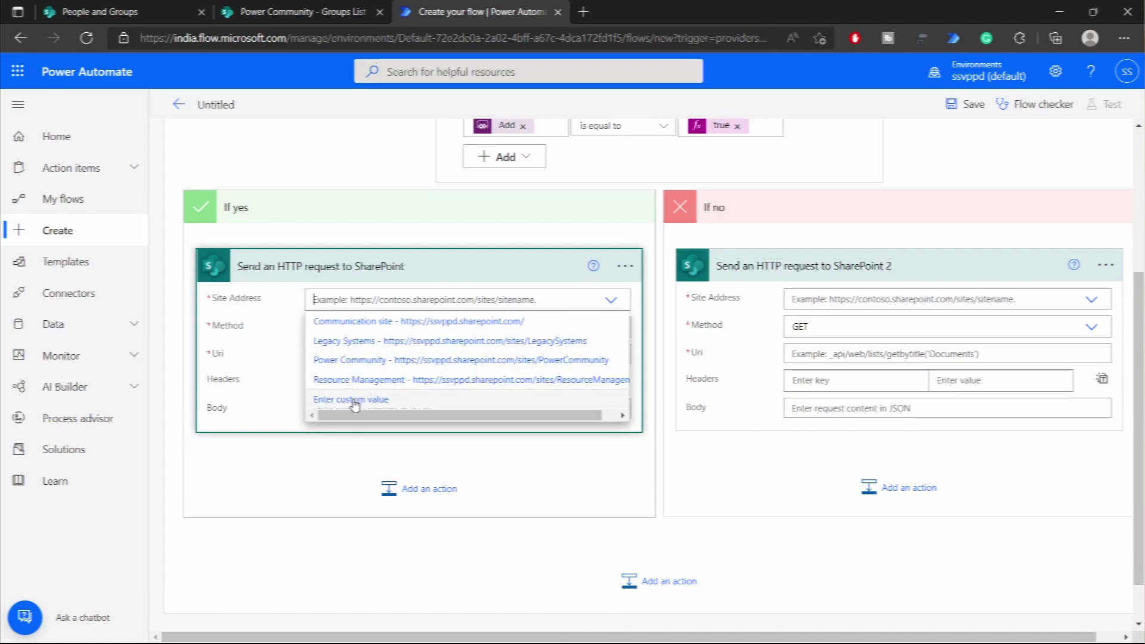
# - Set both SharePoint HTTP requests' Site Address to the custom Site value from Power Apps
pyautogui.click(353, 398)
pyautogui.click(726, 485)
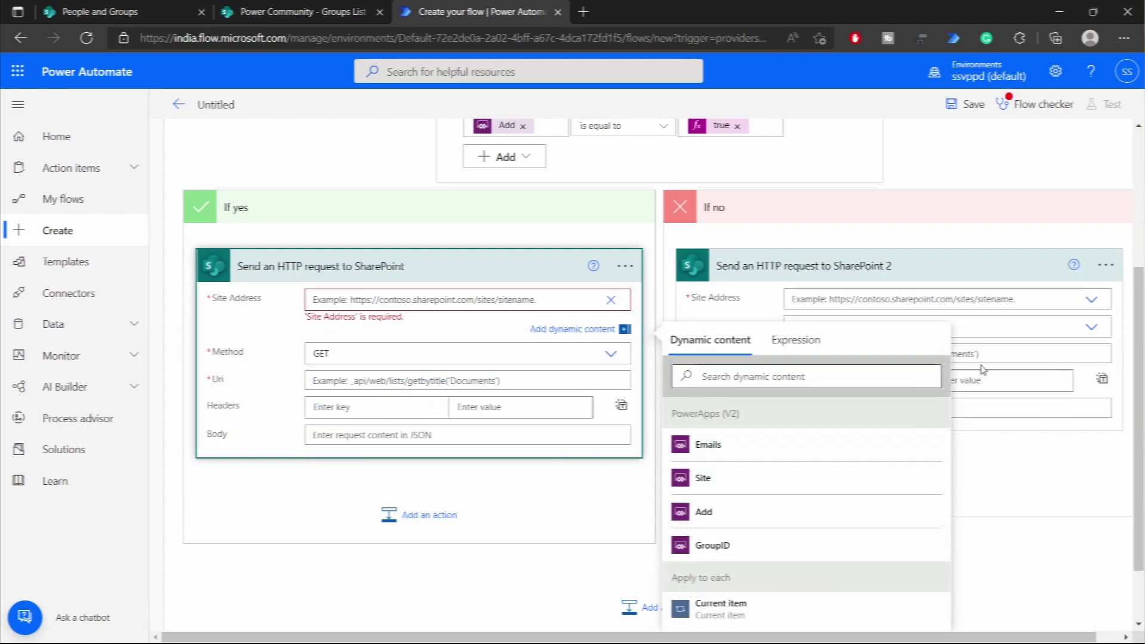
pyautogui.click(1094, 300)
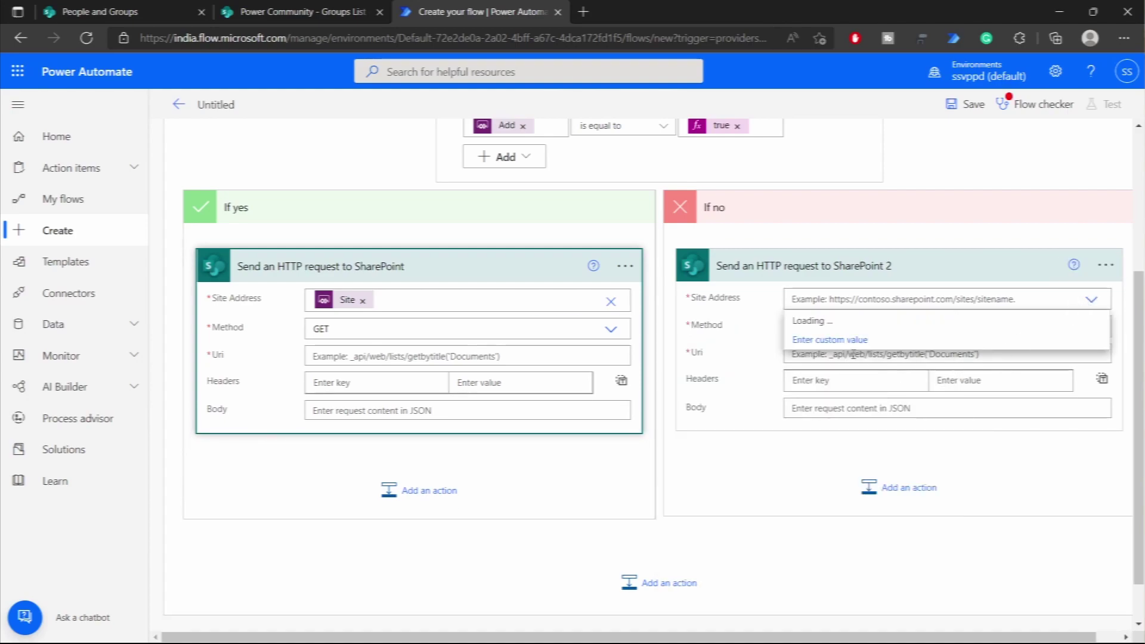
pyautogui.click(842, 406)
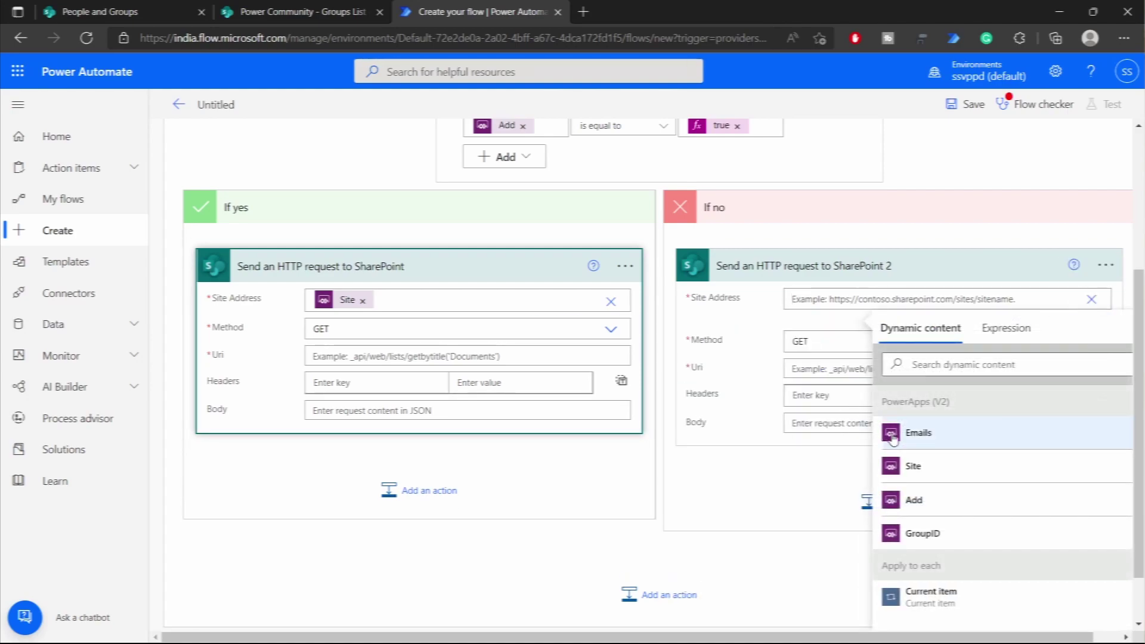
pyautogui.click(905, 471)
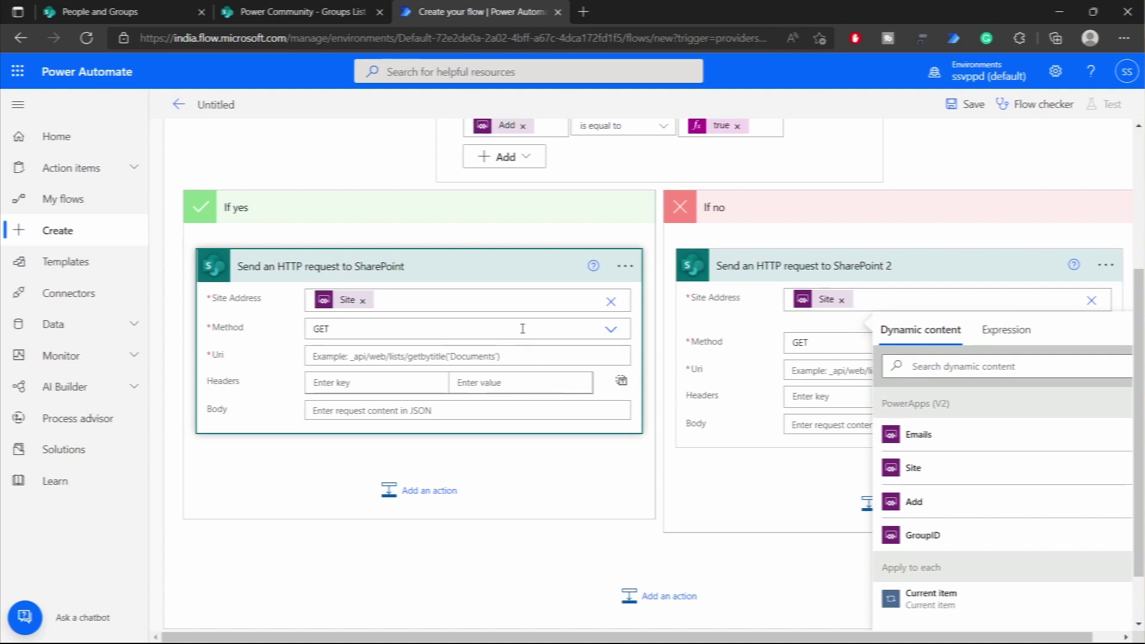
# - Set the Method of both SharePoint HTTP requests to POST
pyautogui.click(519, 331)
pyautogui.click(358, 403)
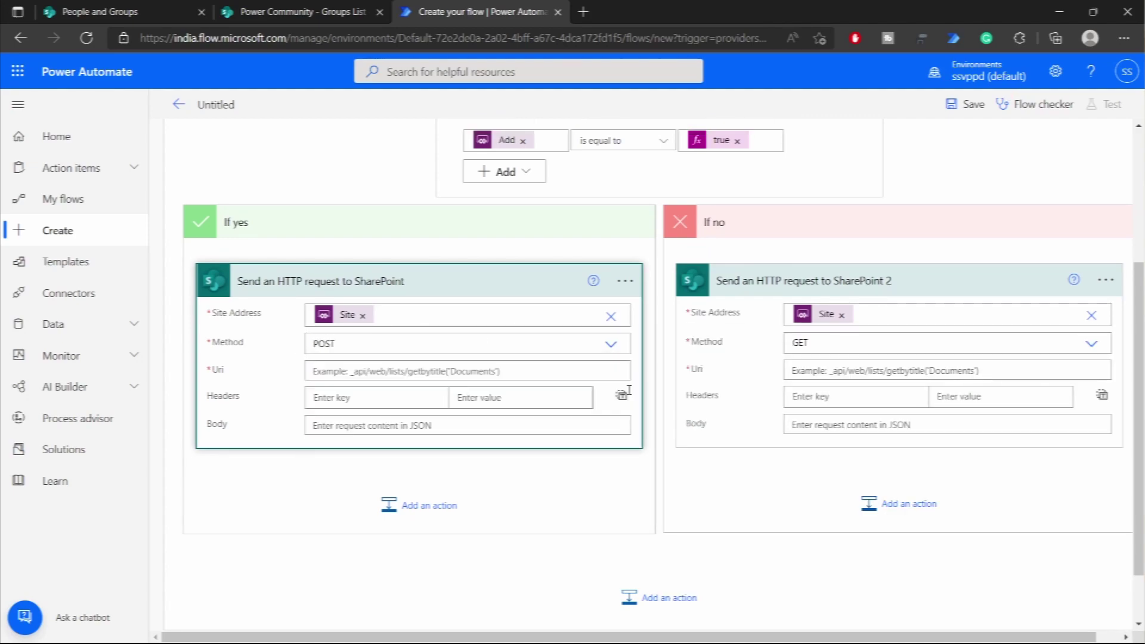
pyautogui.click(832, 345)
pyautogui.click(832, 349)
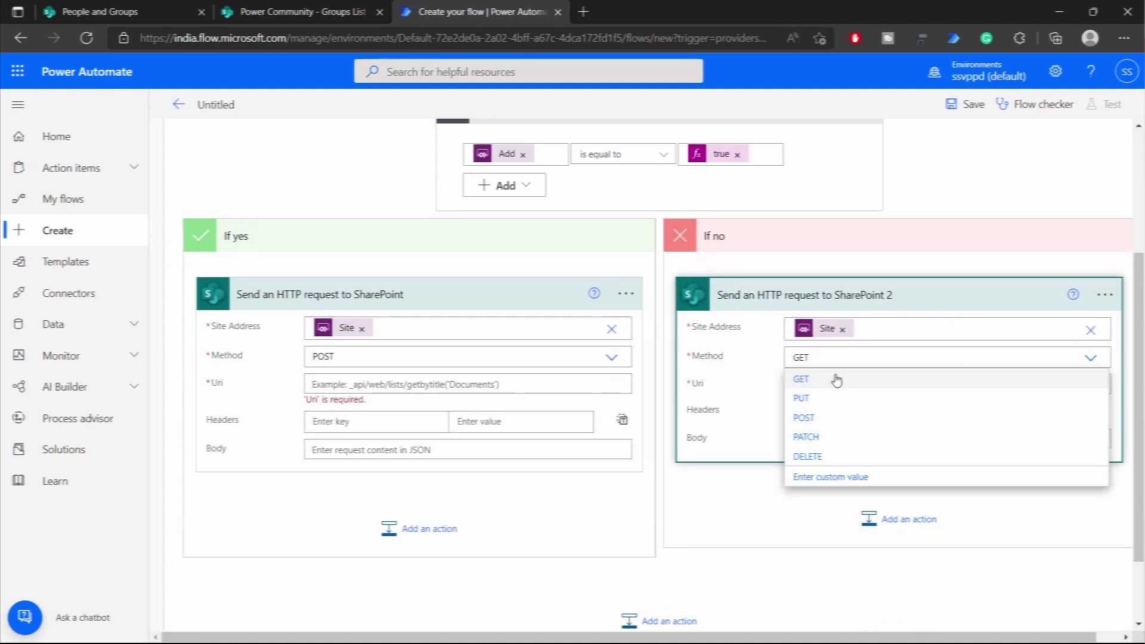
pyautogui.click(803, 417)
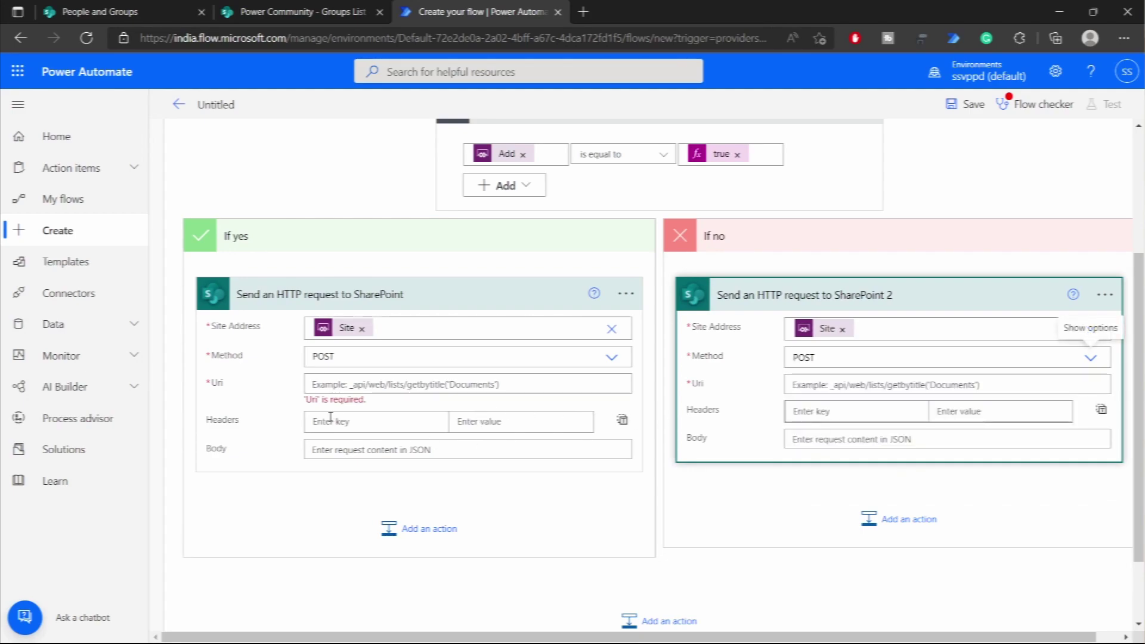
pyautogui.click(276, 401)
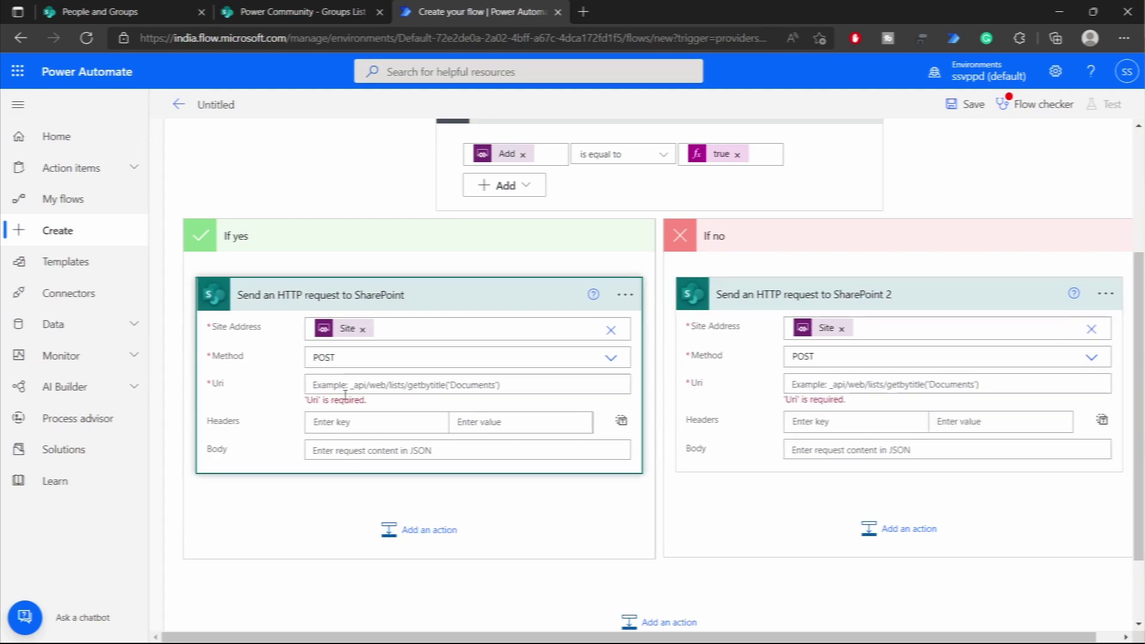
# - Enter the first request's Uri as _api/web/SiteGroups(GroupID)/users, inserting GroupID as dynamic content
pyautogui.click(361, 385)
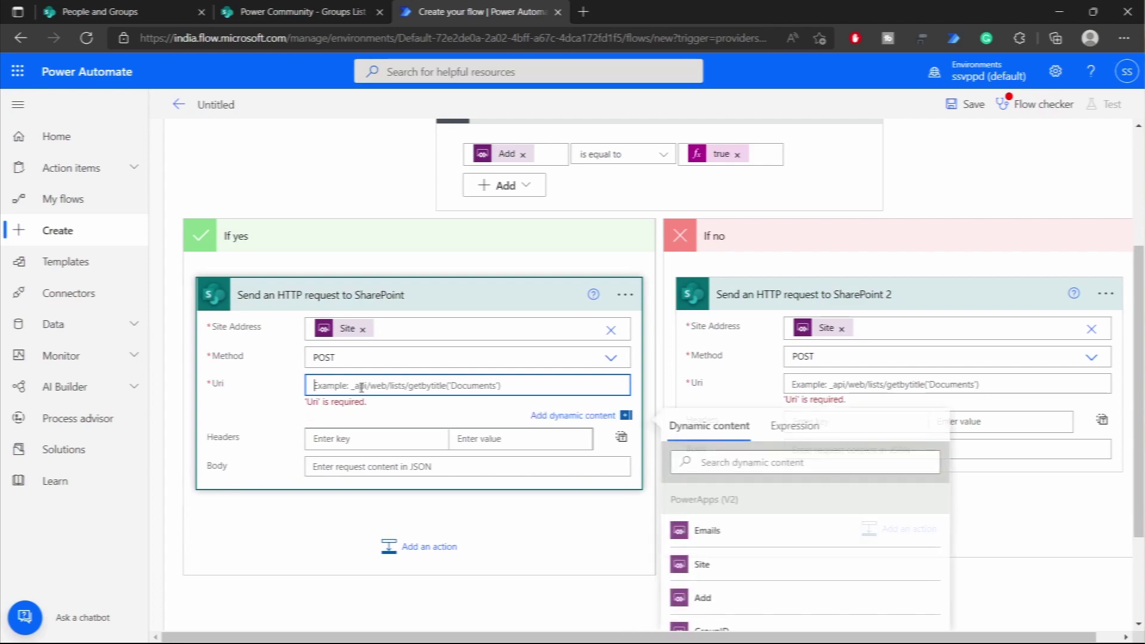
pyautogui.write('_')
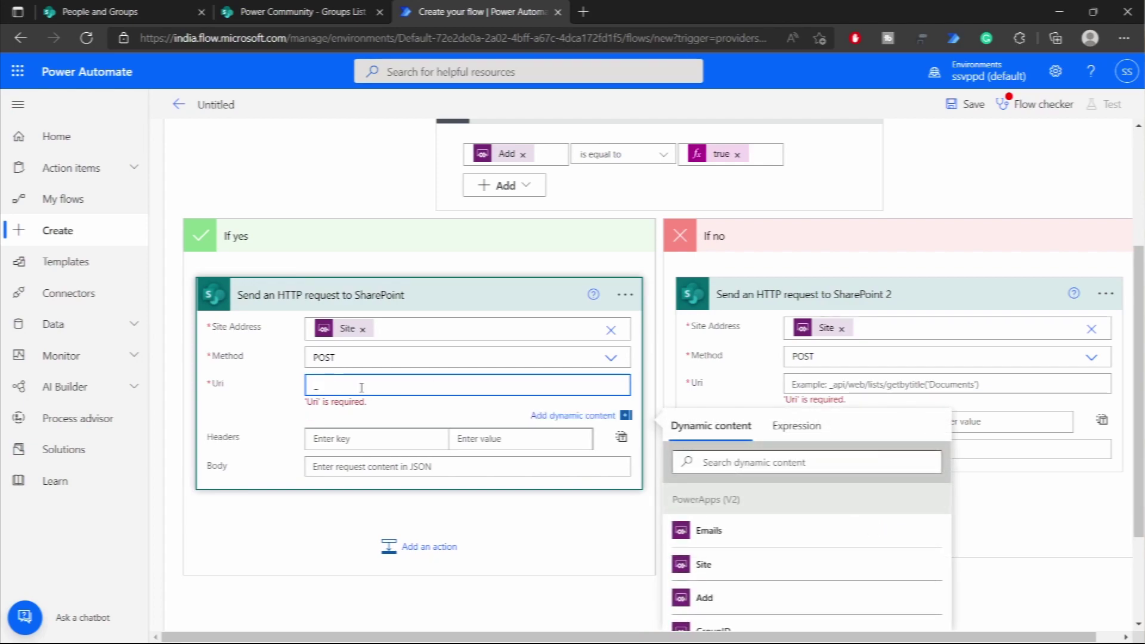
pyautogui.write('api/web/')
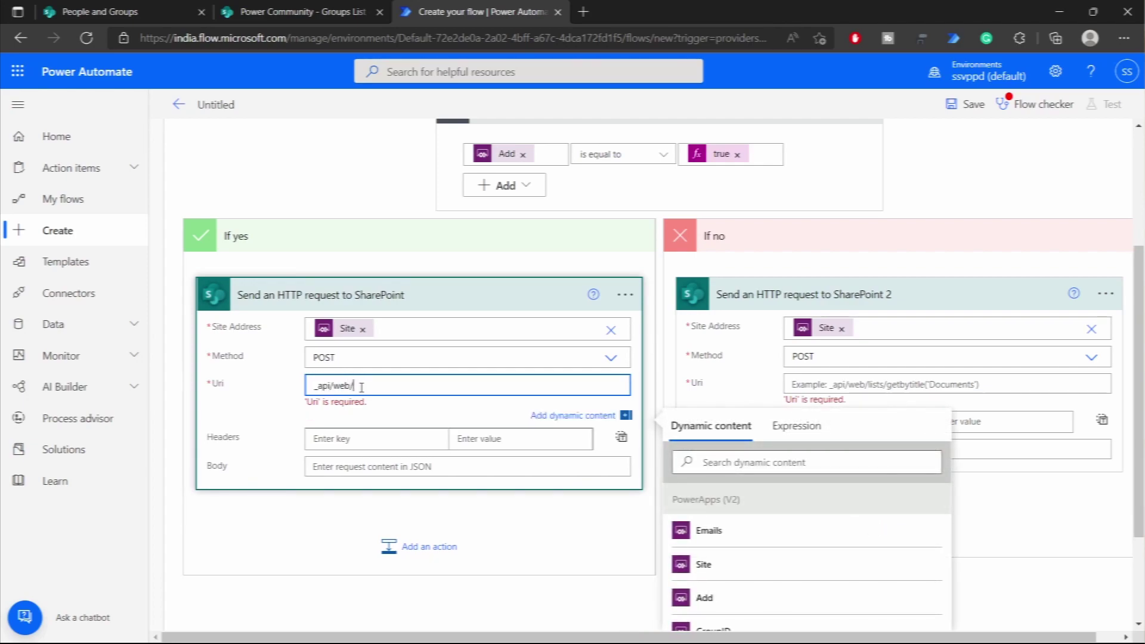
pyautogui.write('SiteGroups()')
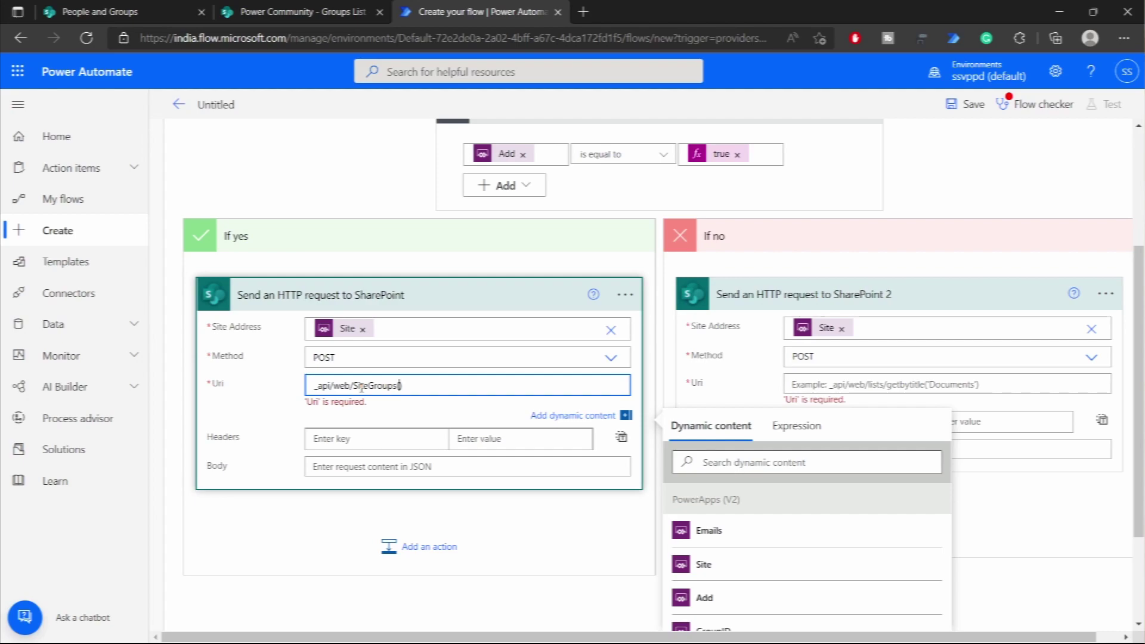
pyautogui.scroll(-1, 522, 417)
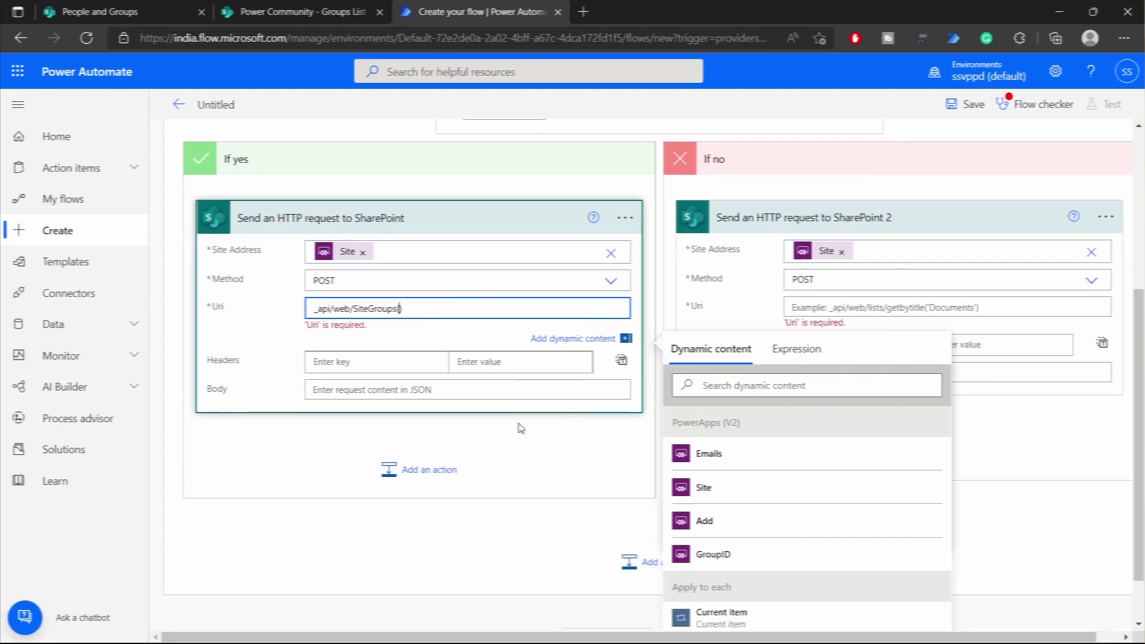
pyautogui.click(739, 557)
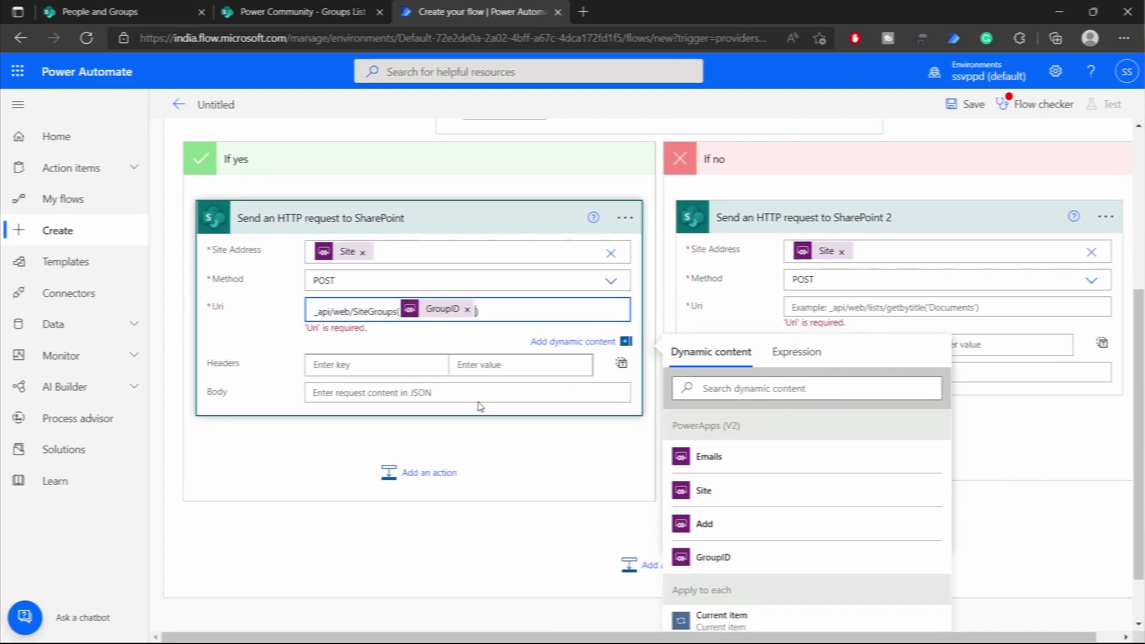
pyautogui.write('/users')
pyautogui.click(251, 338)
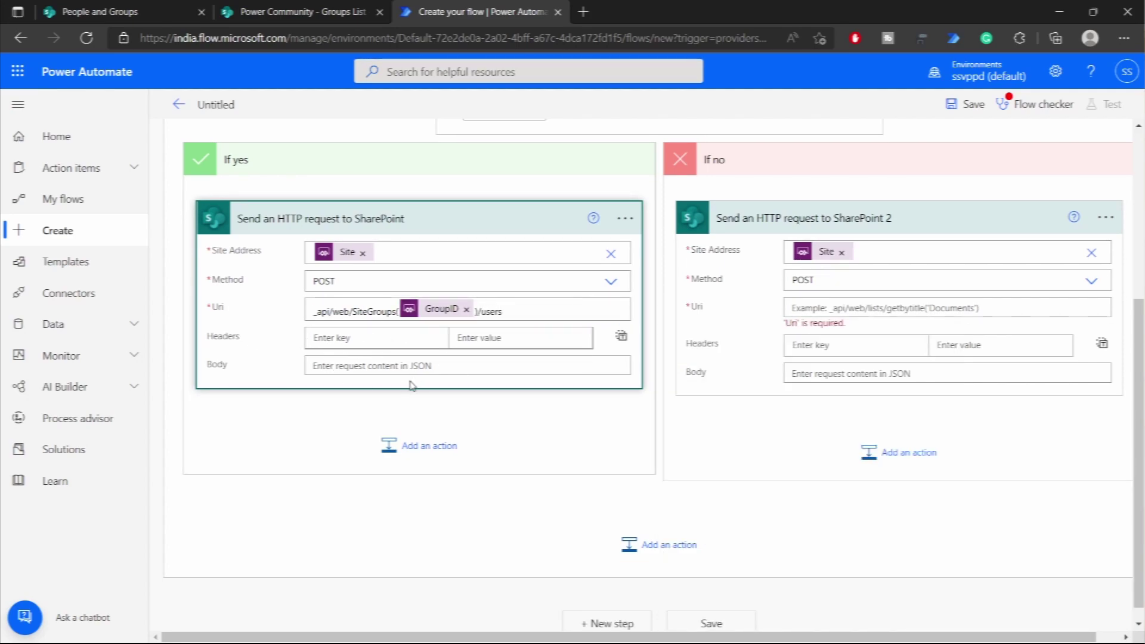
# - Write a JSON body with "LoginName" set to the Current item dynamic token
pyautogui.click(446, 365)
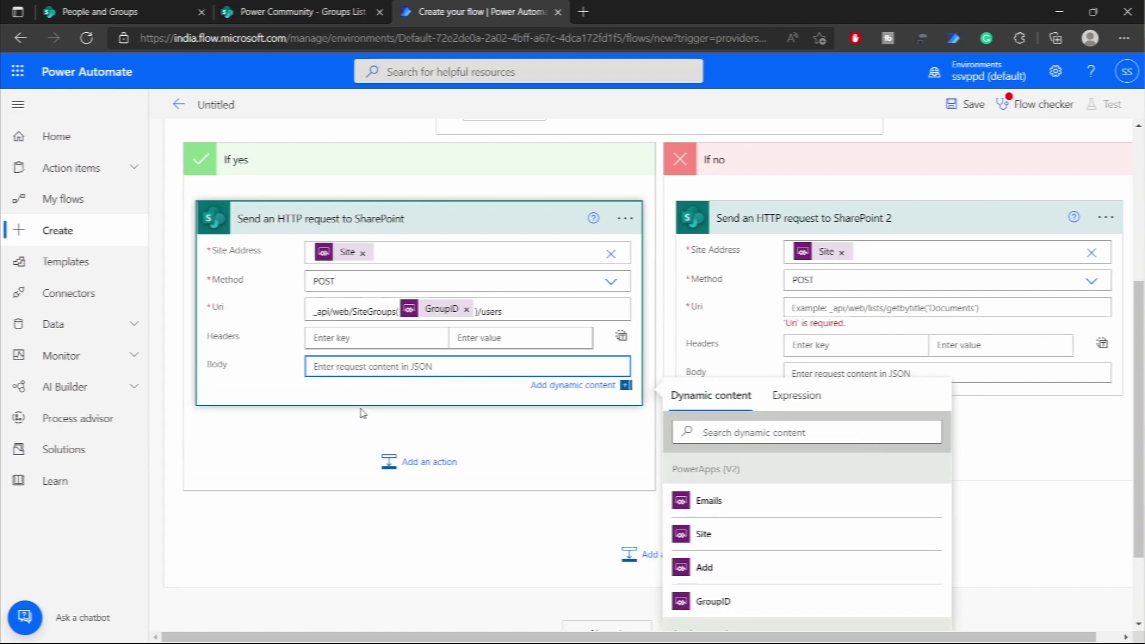
pyautogui.write('{')
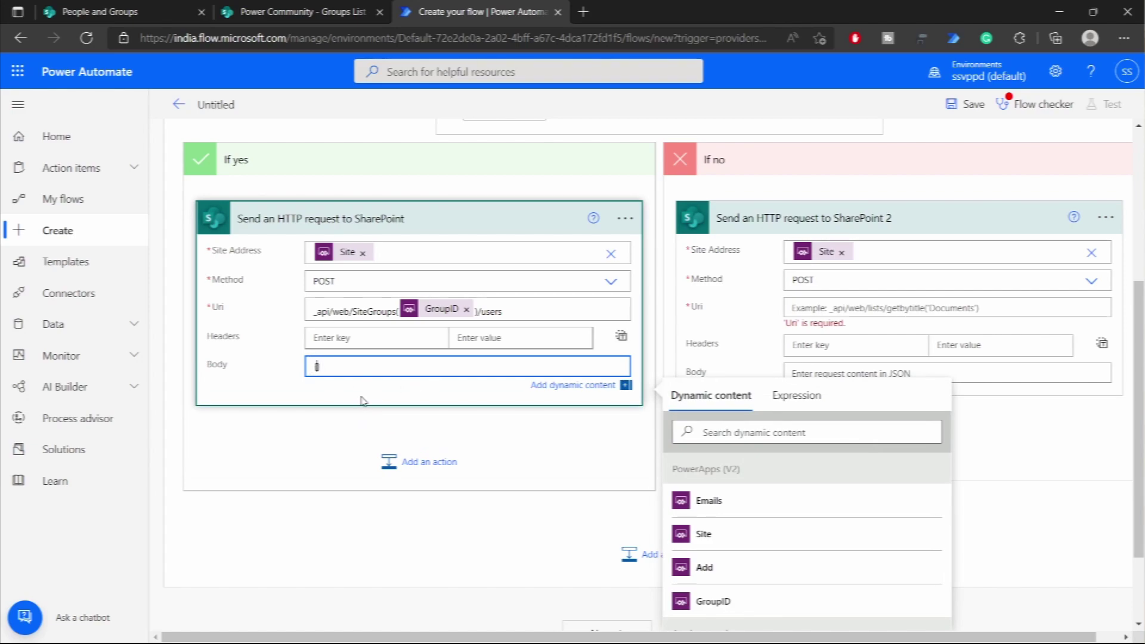
pyautogui.press('Return')
pyautogui.write('}')
pyautogui.press('Up')
pyautogui.press('Return')
pyautogui.write('"')
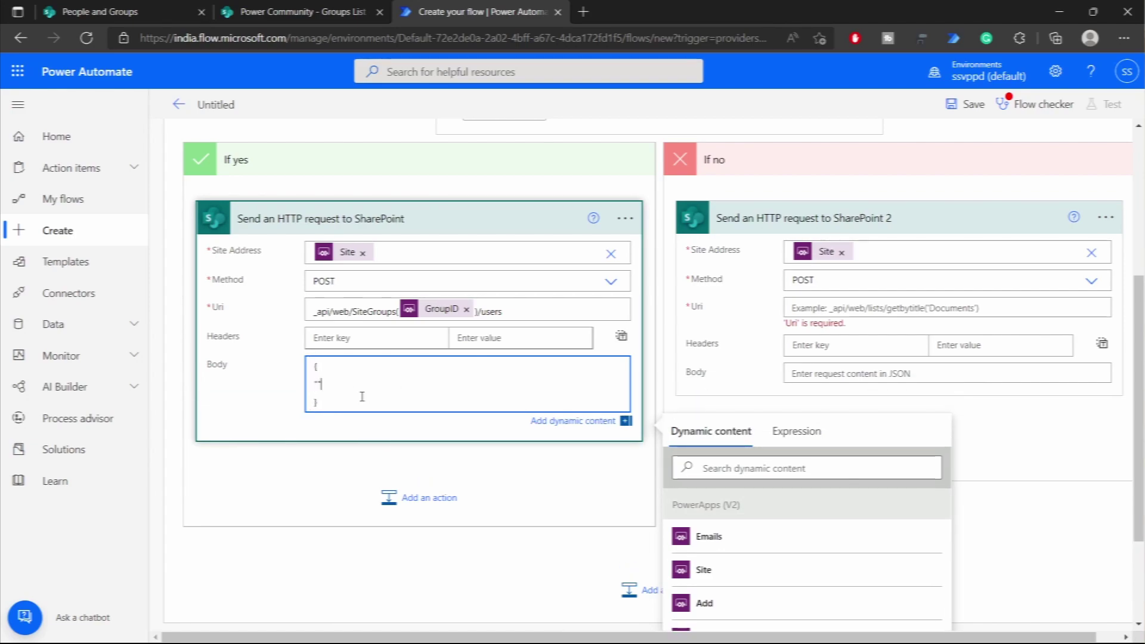
pyautogui.write('Logi')
pyautogui.write('nName":"')
pyautogui.write('"')
pyautogui.scroll(4, 381, 427)
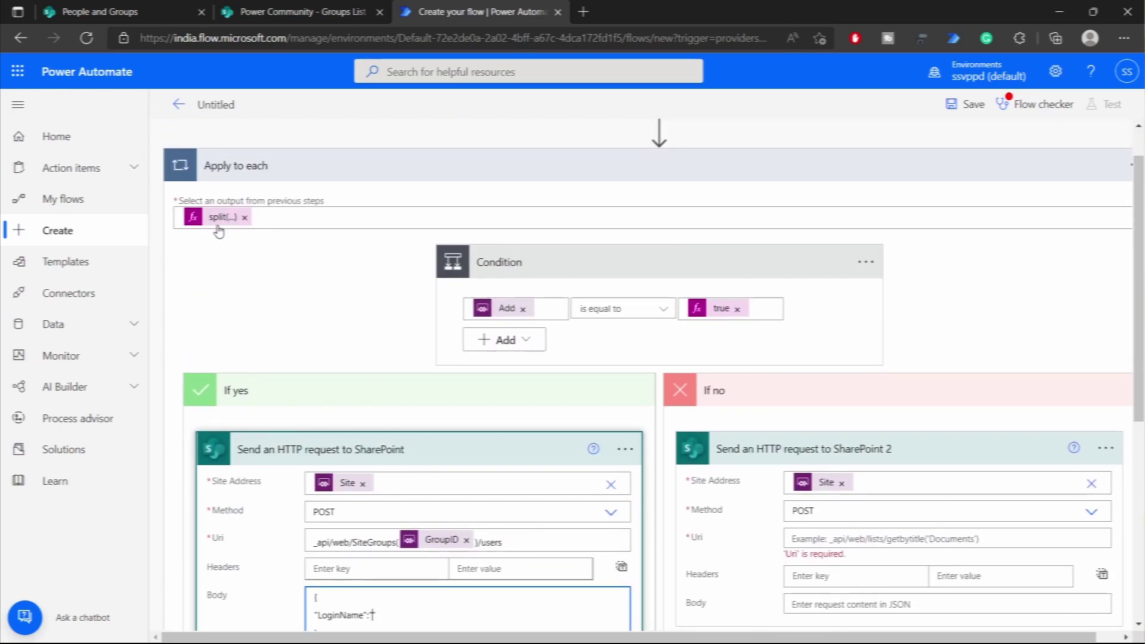
pyautogui.scroll(-6, 219, 231)
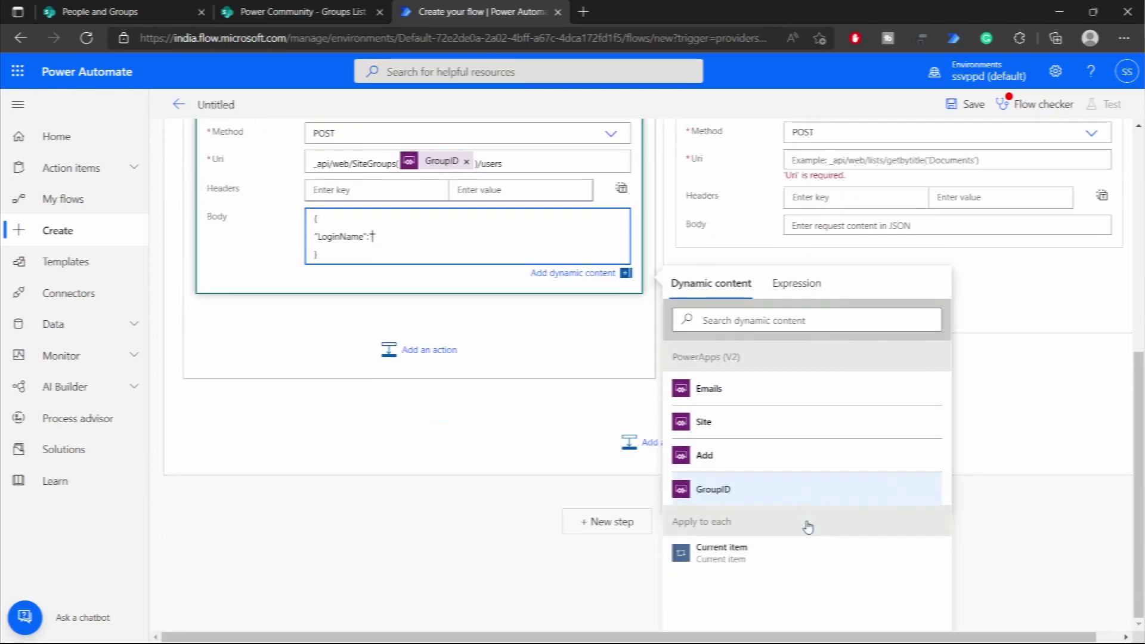
pyautogui.click(779, 555)
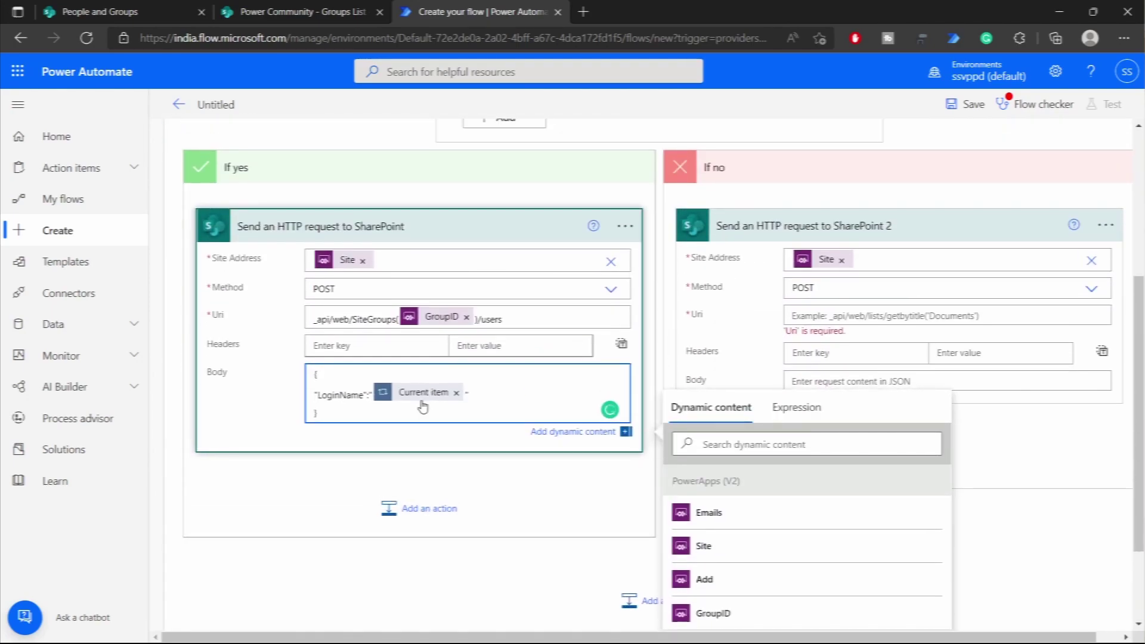
pyautogui.scroll(5, 358, 334)
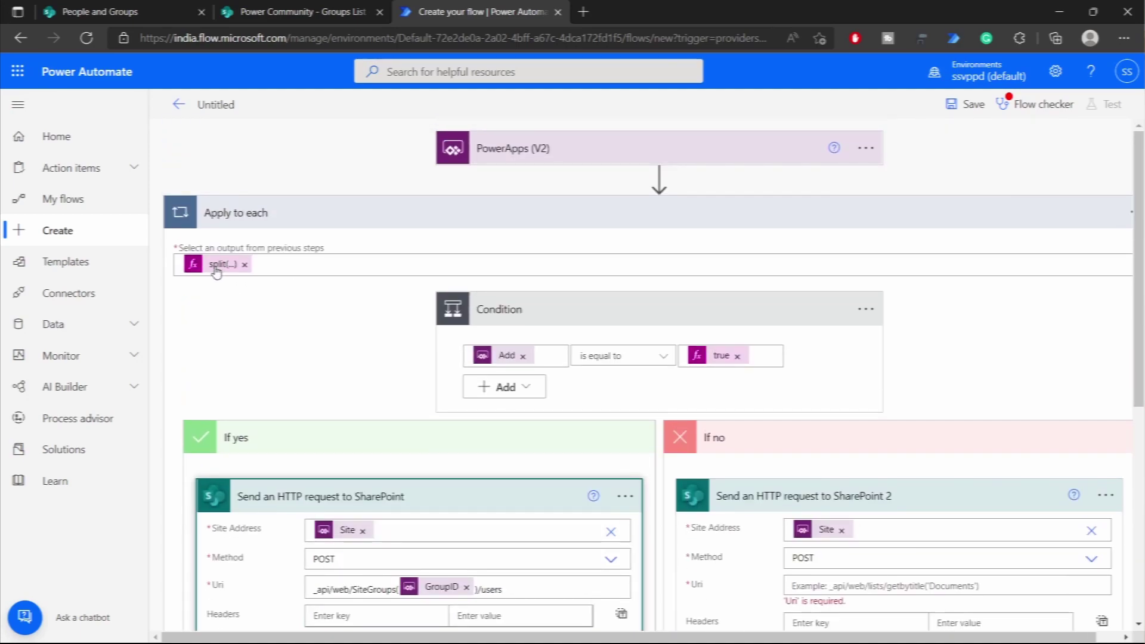
pyautogui.scroll(-4, 216, 272)
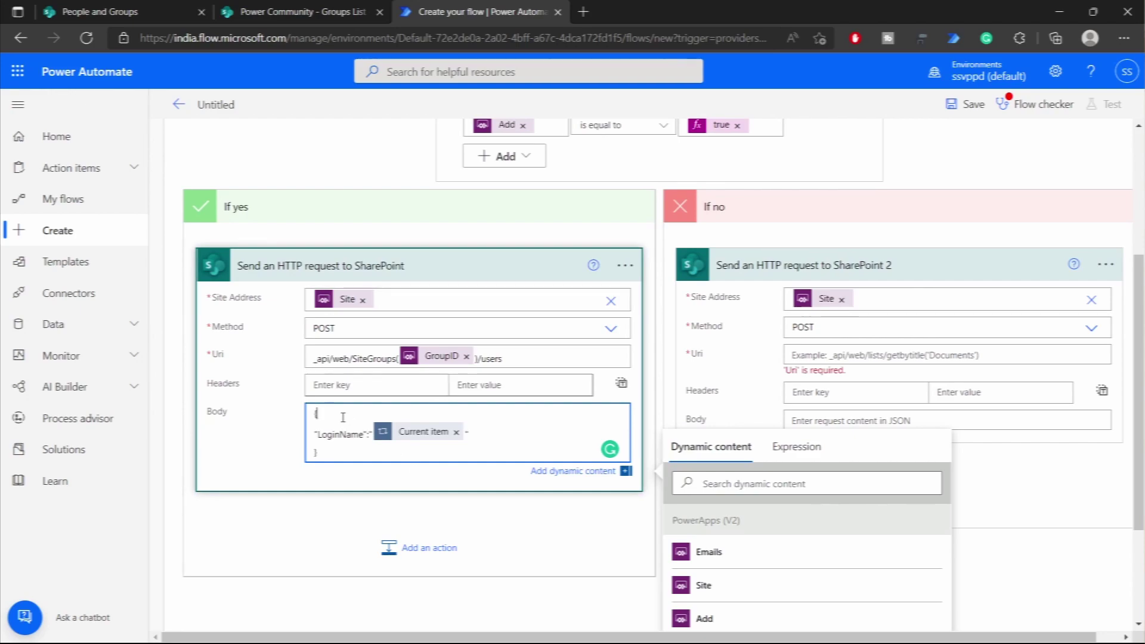
# - Add a "__metadata" entry with "type":"SP.User" above LoginName in the body
pyautogui.press('Return')
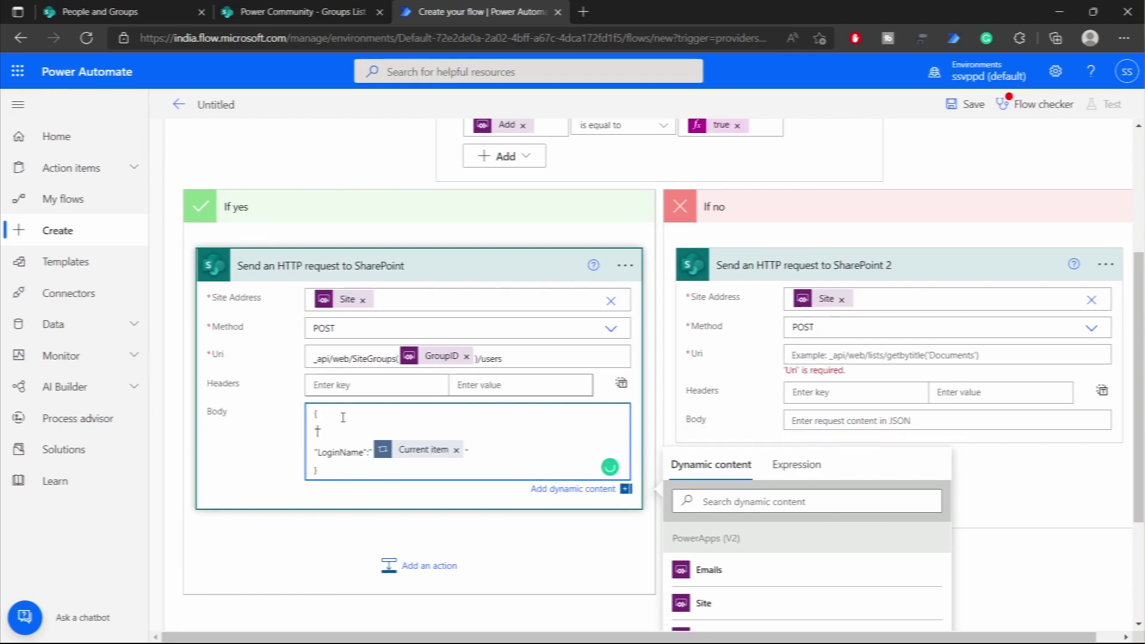
pyautogui.press('BackSpace')
pyautogui.press('BackSpace')
pyautogui.write('"__metadata"')
pyautogui.press('BackSpace')
pyautogui.write('type":"SP.USER')
pyautogui.press('BackSpace')
pyautogui.press('BackSpace')
pyautogui.press('BackSpace')
pyautogui.write('ser"},')
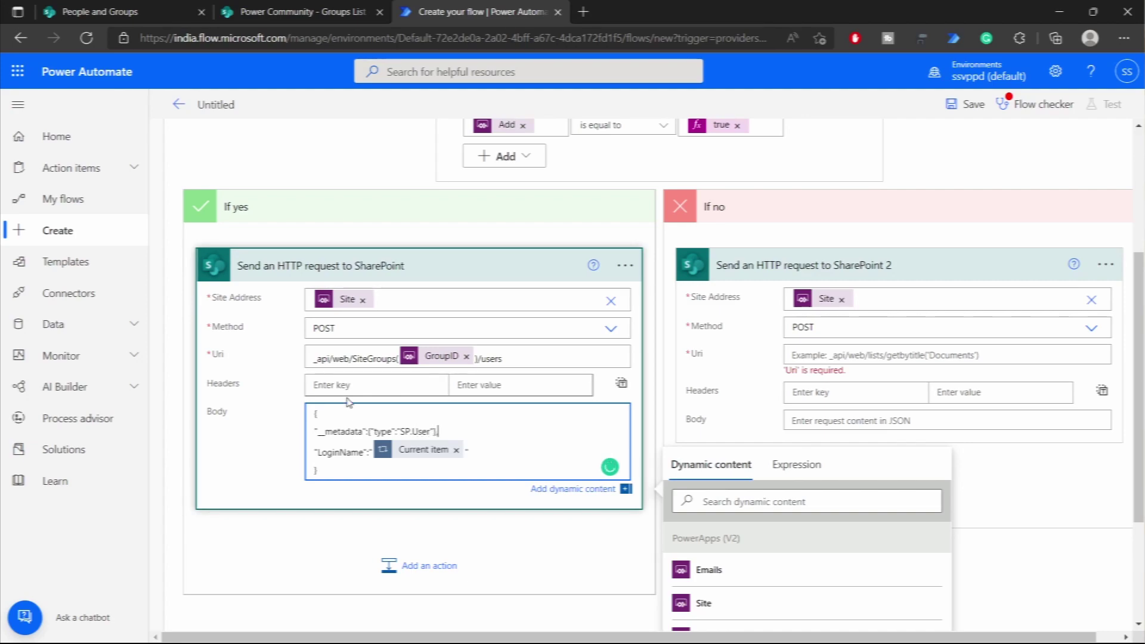
# - Add accept and content-type headers, both application/json;odata=verbose, to the add-user request
pyautogui.click(337, 377)
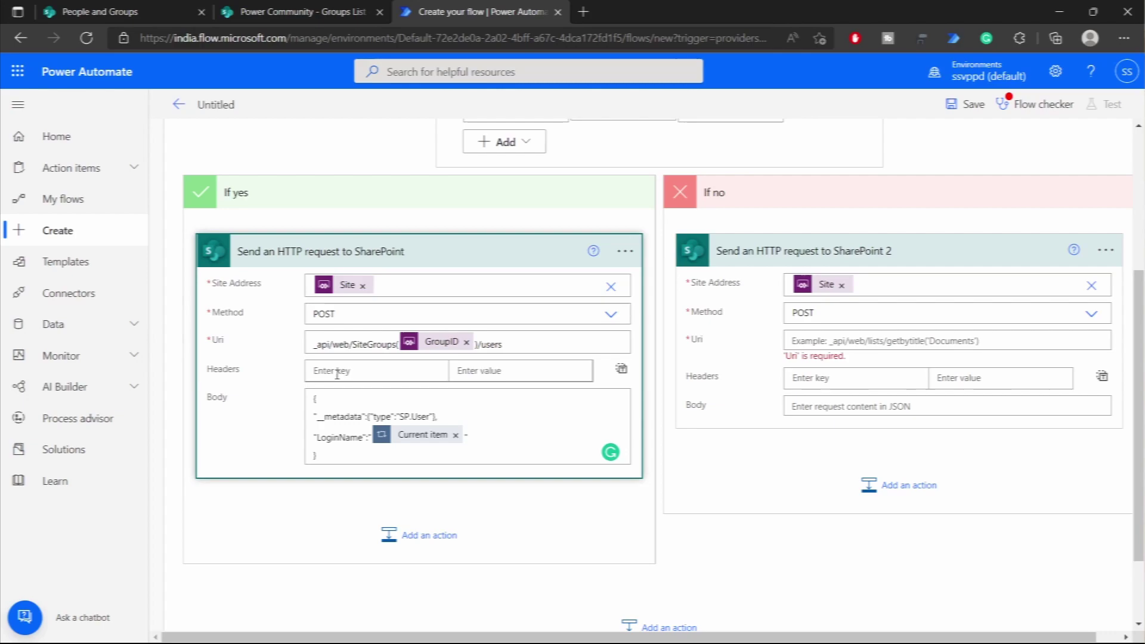
pyautogui.write('accept')
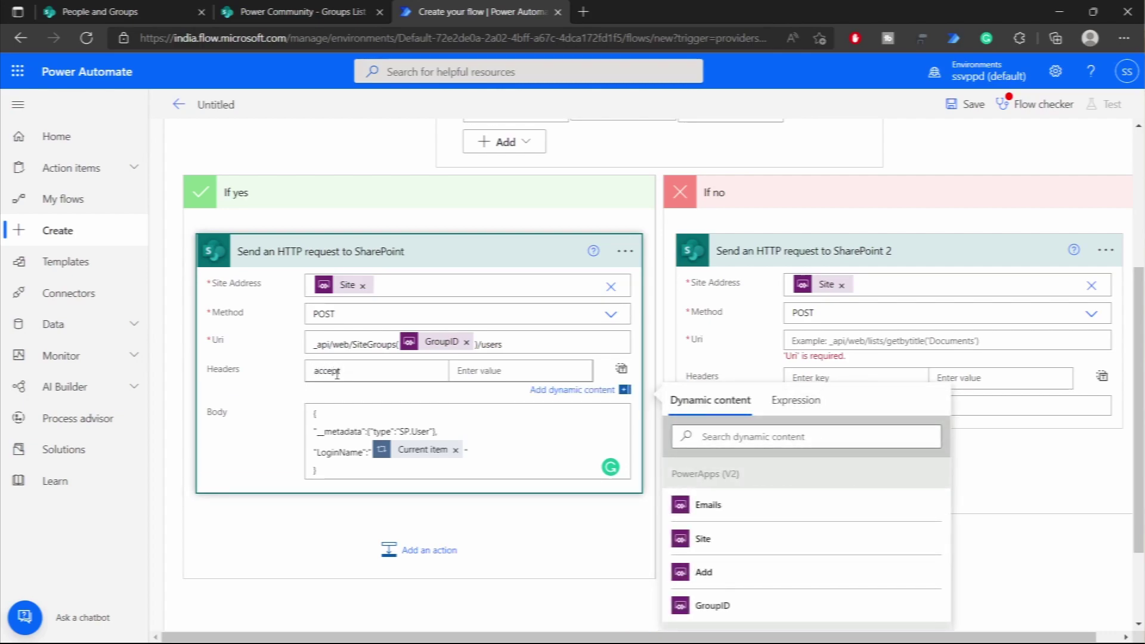
pyautogui.press('Tab')
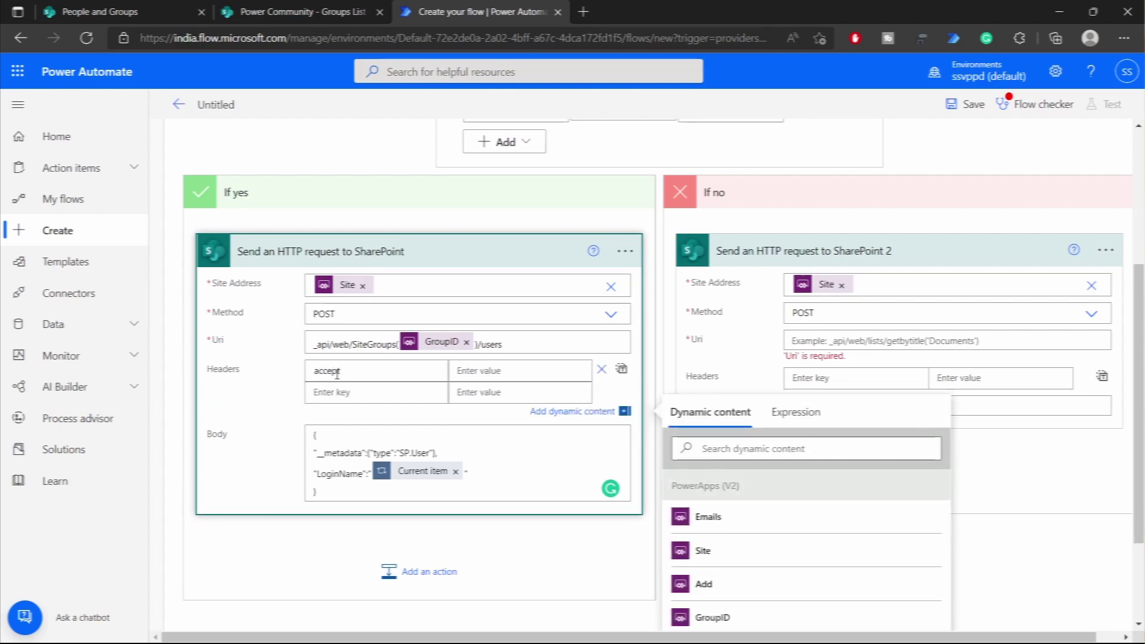
pyautogui.write('application/json;odata=verboa')
pyautogui.press('Tab')
pyautogui.press('Tab')
pyautogui.press('Tab')
pyautogui.press('Tab')
pyautogui.hotkey('ctrl', 'c')
pyautogui.hotkey('shift', 'Tab')
pyautogui.write('content-type')
pyautogui.press('Tab')
pyautogui.hotkey('ctrl', 'v')
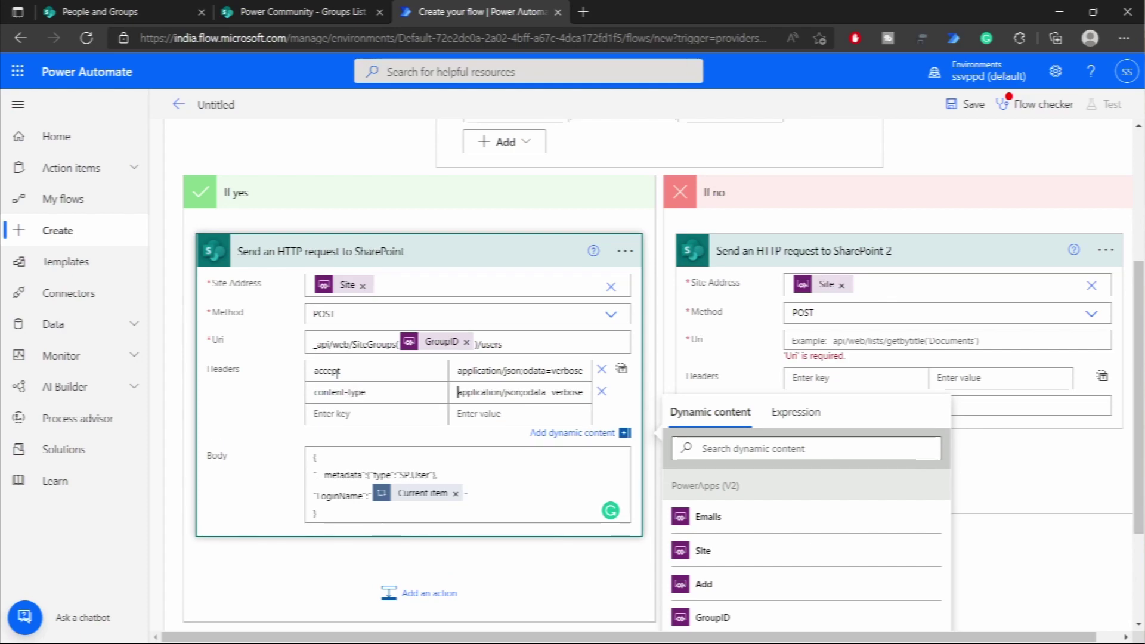
pyautogui.click(262, 423)
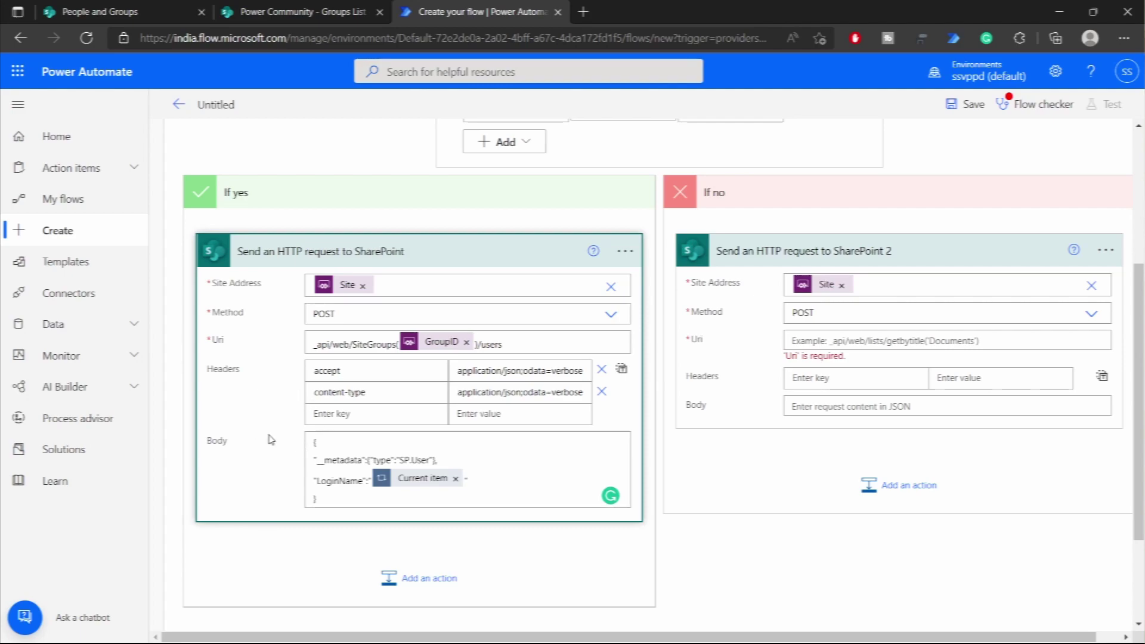
# - Copy the add-user request's headers as raw JSON text
pyautogui.click(621, 370)
pyautogui.click(459, 412)
pyautogui.hotkey('ctrl', 'a')
pyautogui.hotkey('ctrl', 'c')
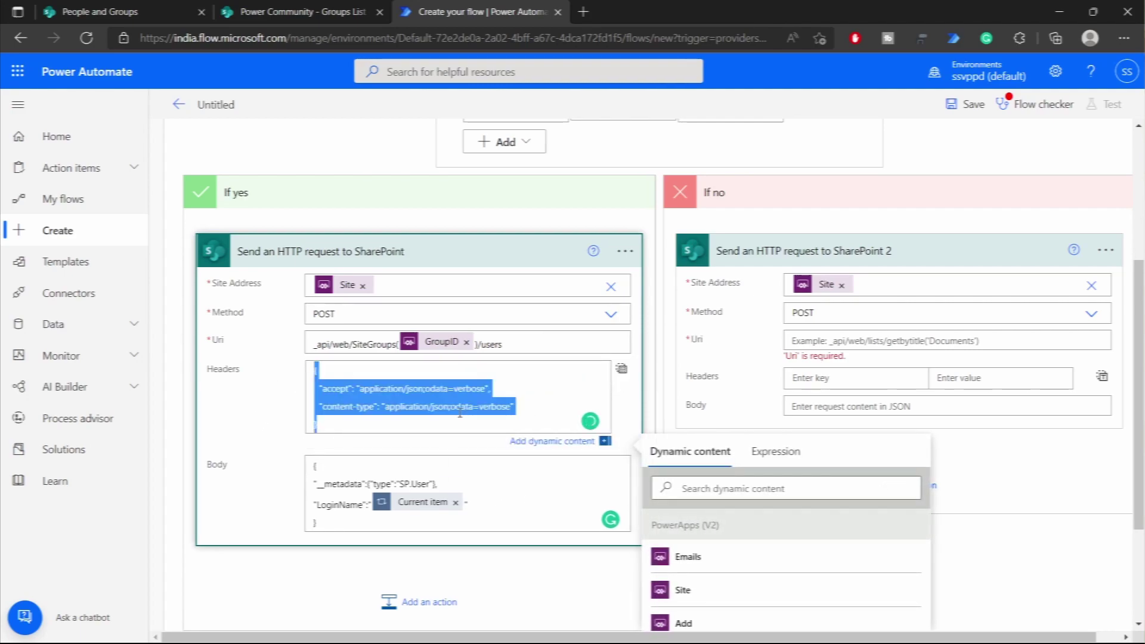
pyautogui.click(622, 369)
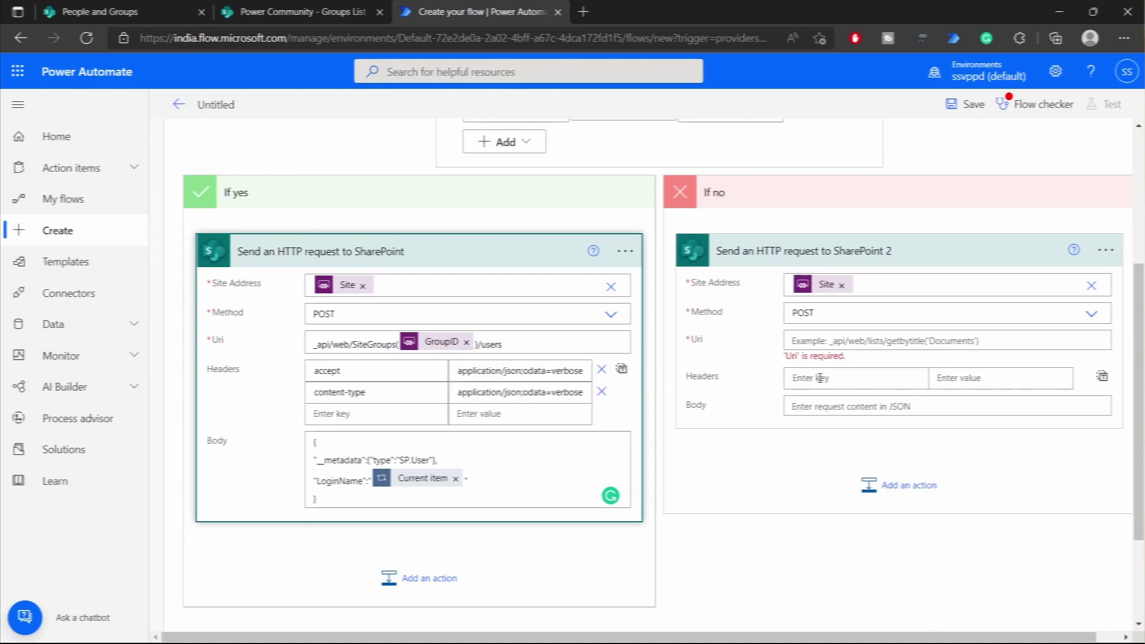
# - Paste the copied accept and content-type headers JSON into the remove-user request
pyautogui.click(1104, 377)
pyautogui.click(944, 379)
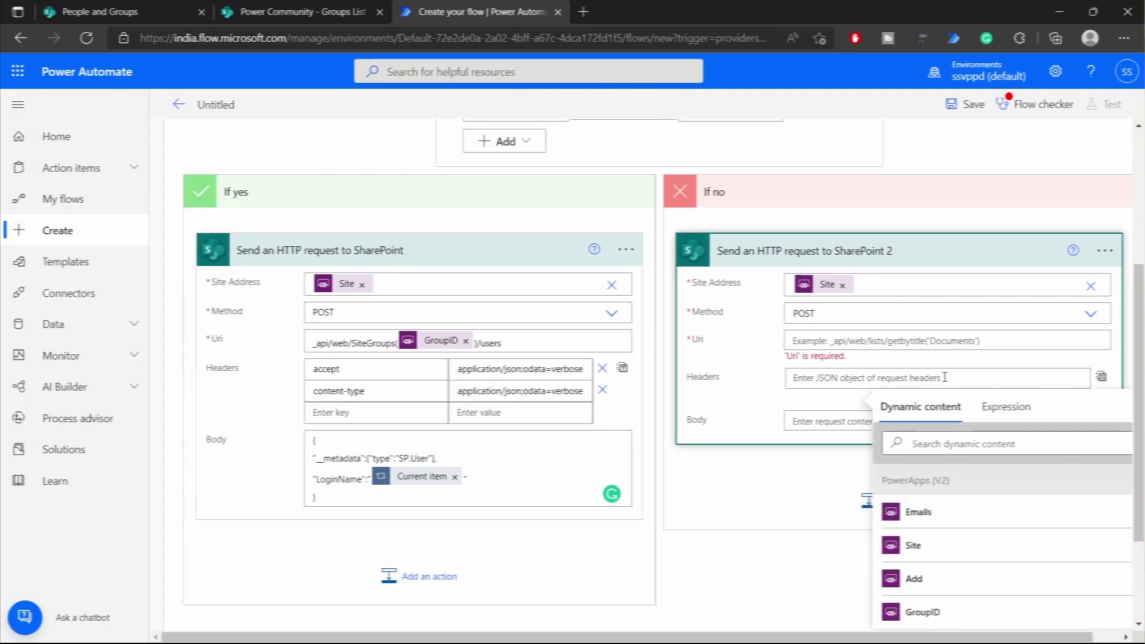
pyautogui.hotkey('ctrl', 'v')
pyautogui.click(1101, 376)
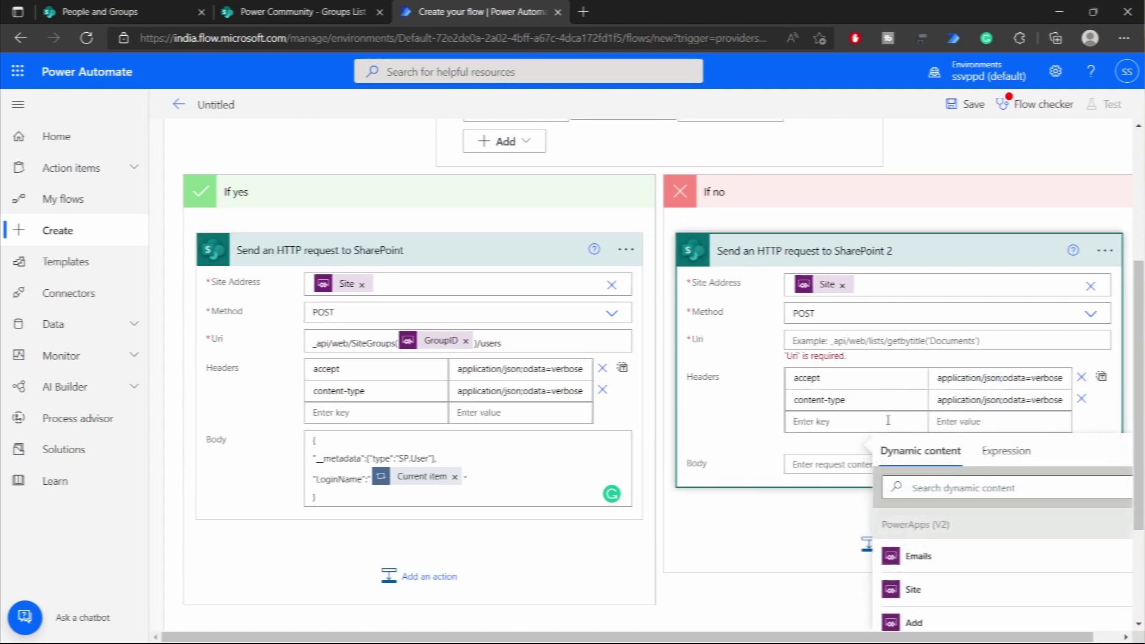
# - Add an X-HTTP-Method header with value DELETE to the remove-user request
pyautogui.write('x-')
pyautogui.write('HTTP-Method')
pyautogui.press('Tab')
pyautogui.write('DEL')
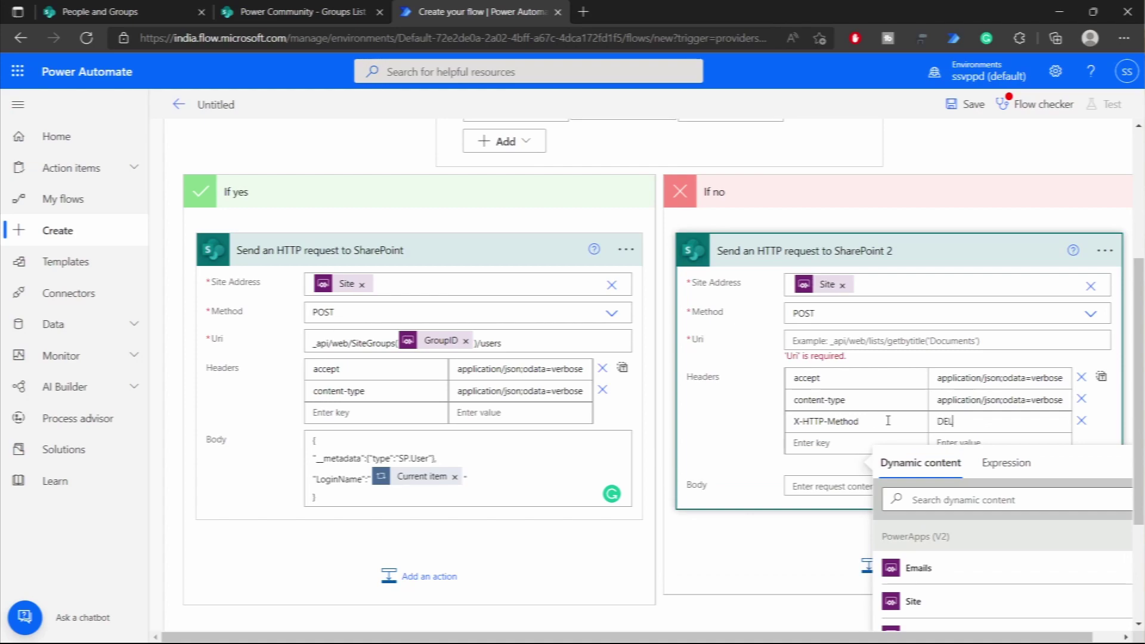
pyautogui.write('TETE')
pyautogui.click(743, 436)
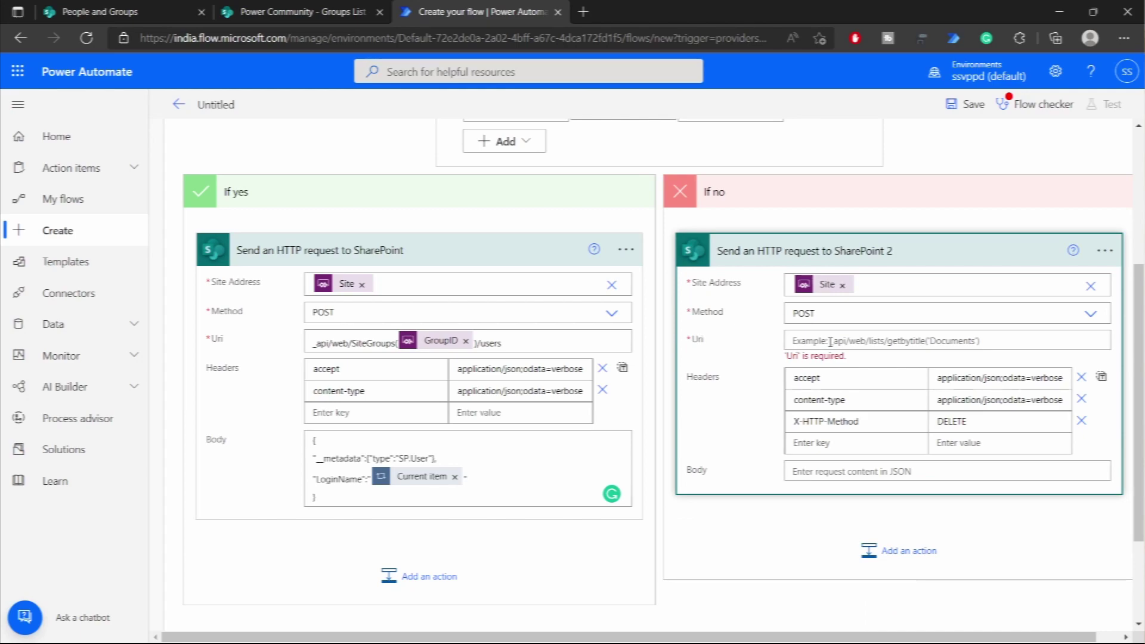
pyautogui.tripleClick(514, 346)
pyautogui.hotkey('ctrl', 'c')
# - Set the remove-user Uri to _api/web/SiteGroups(GroupID)/users/getbyemail('Current item')
pyautogui.click(828, 334)
pyautogui.hotkey('ctrl', 'v')
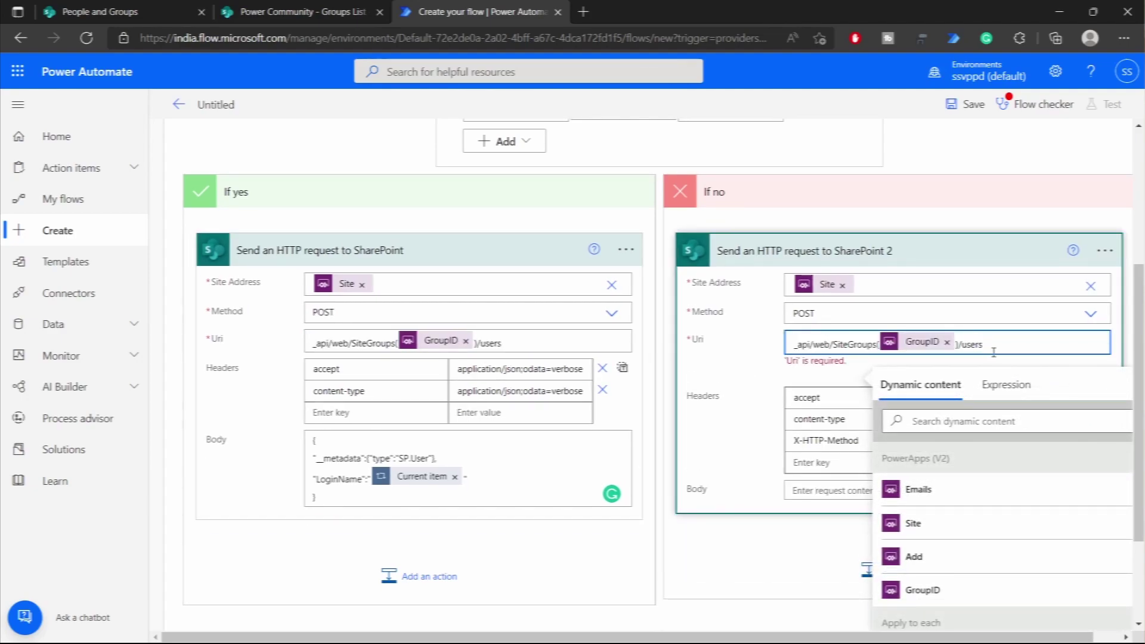
pyautogui.write('/getbyemail()')
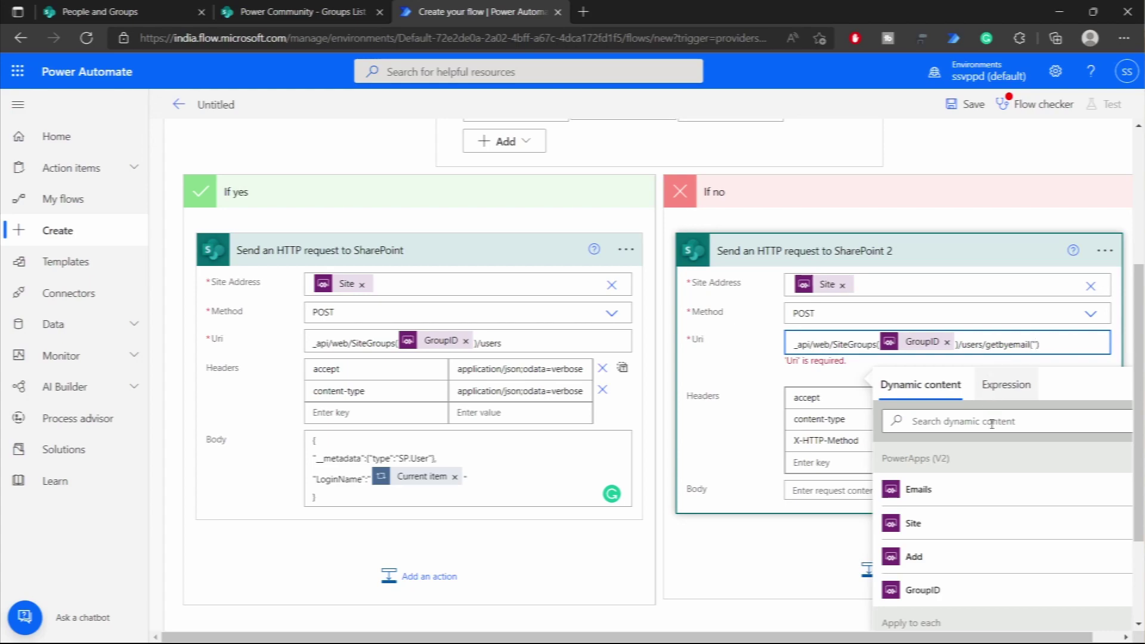
pyautogui.scroll(-2, 936, 519)
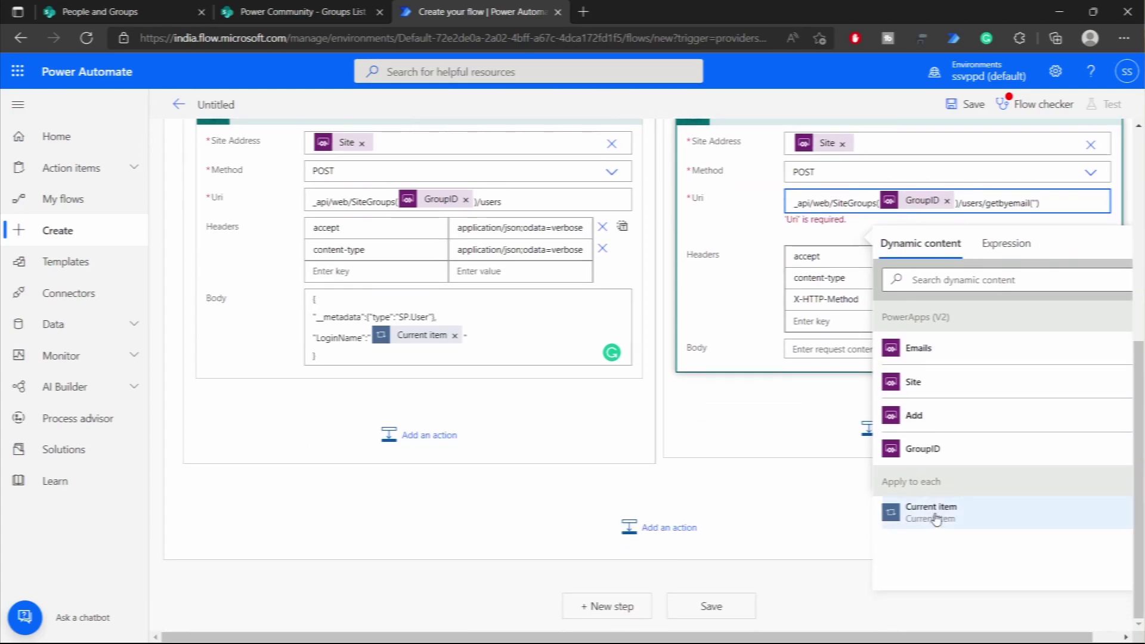
pyautogui.click(936, 512)
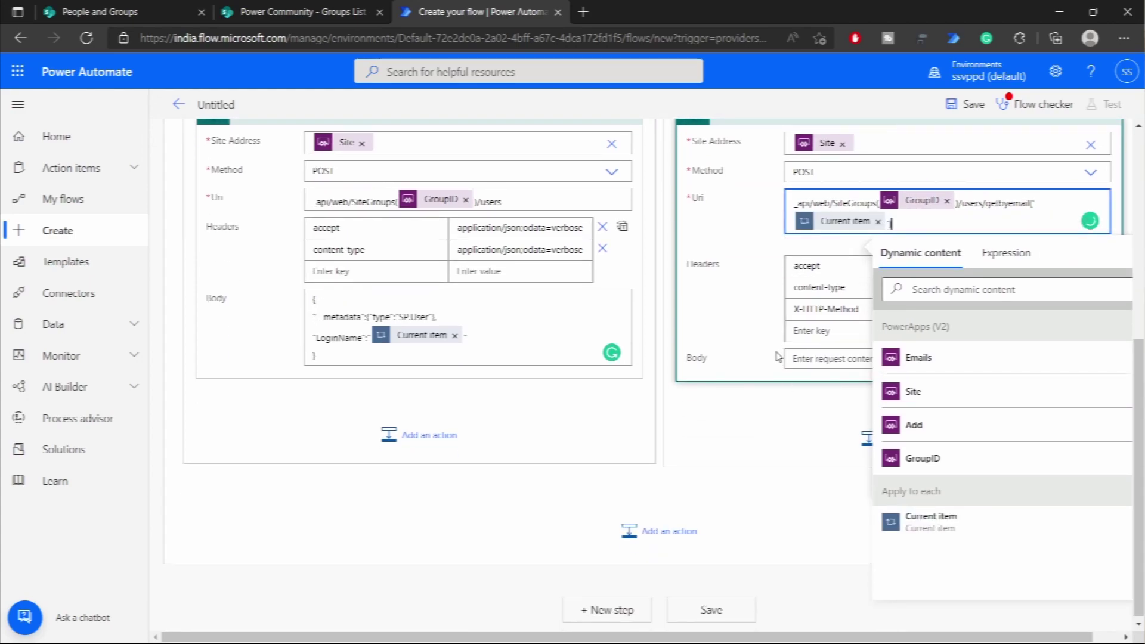
pyautogui.click(748, 330)
pyautogui.scroll(2, 749, 330)
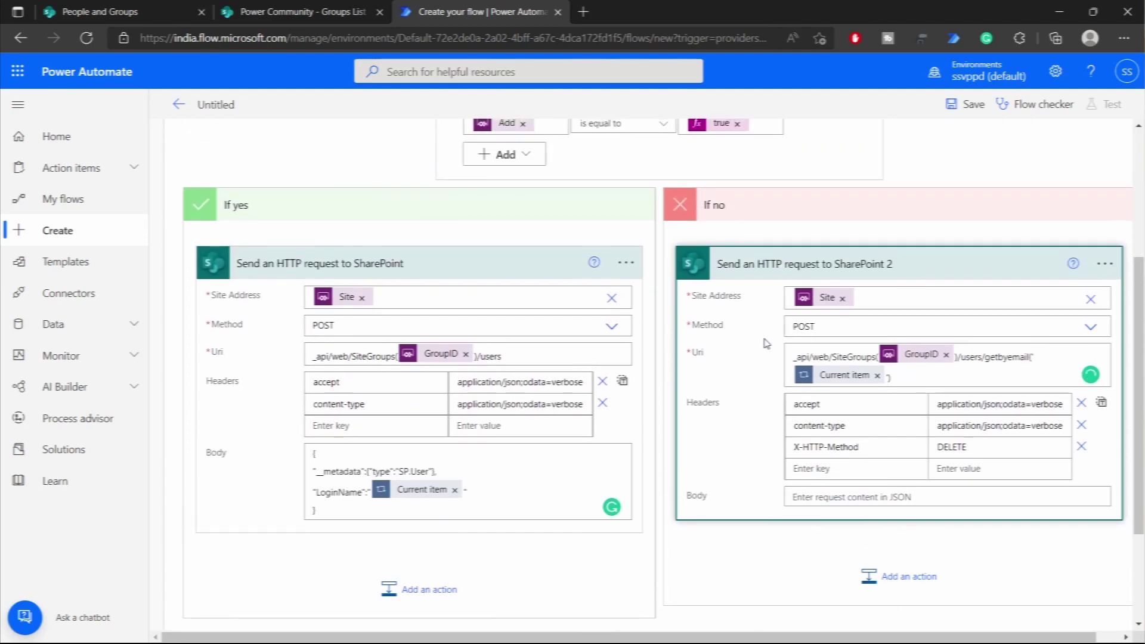
pyautogui.click(766, 263)
# - Rename the condition to 'If Action is to Add user to SP Group'
pyautogui.click(470, 270)
pyautogui.scroll(2, 536, 340)
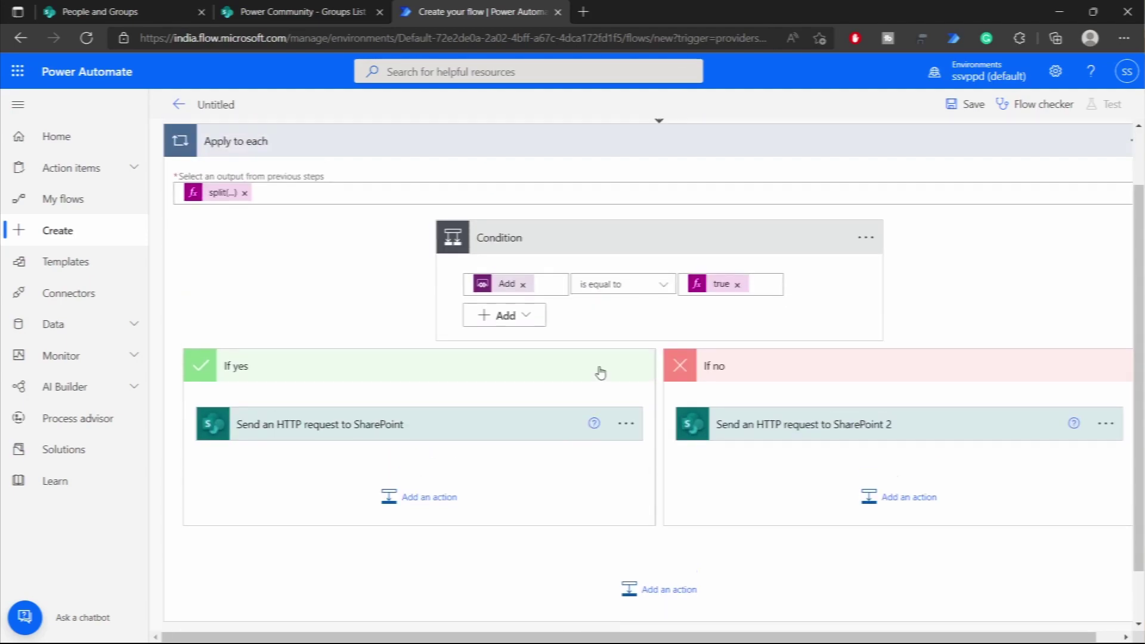
pyautogui.click(866, 253)
pyautogui.click(910, 276)
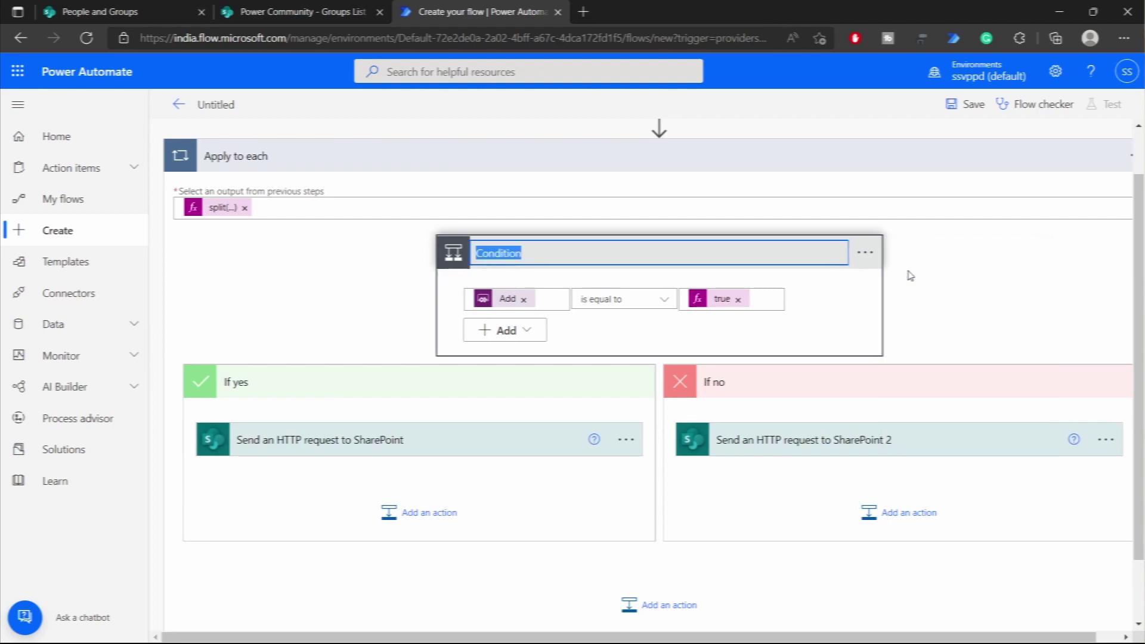
pyautogui.write('If Add')
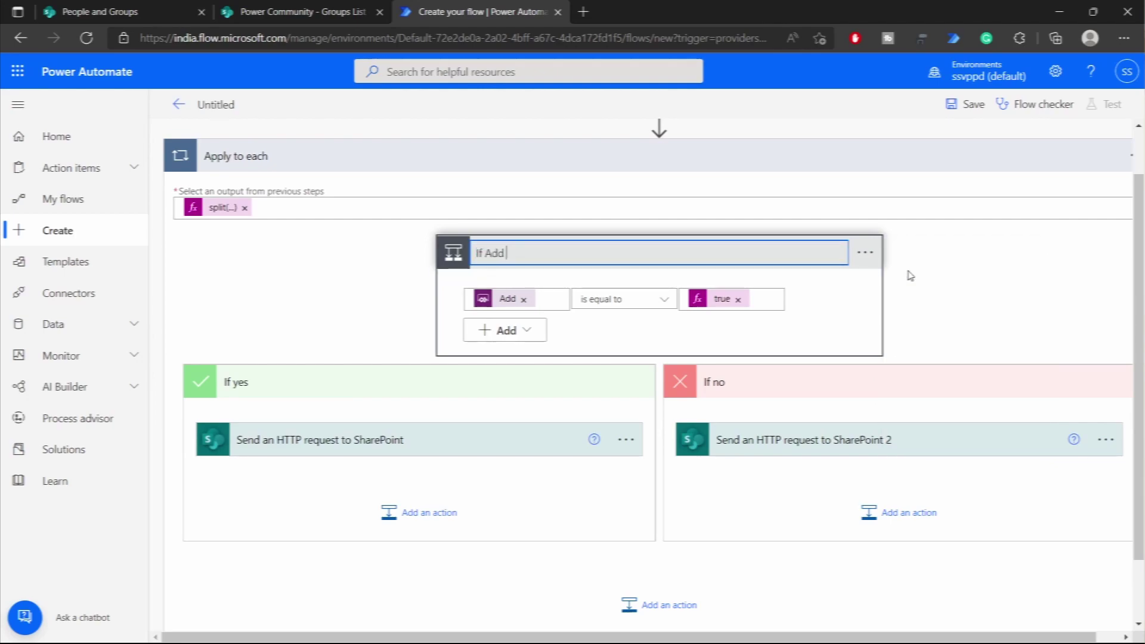
pyautogui.hotkey('ctrl', 'a')
pyautogui.write('If')
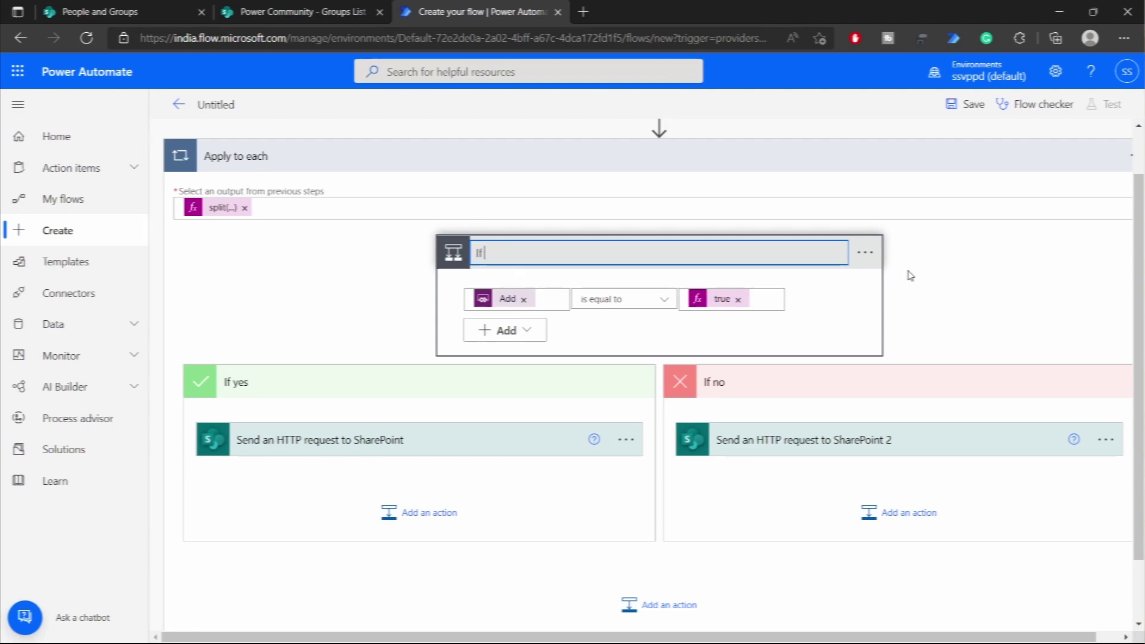
pyautogui.write(' Action is to Add user t')
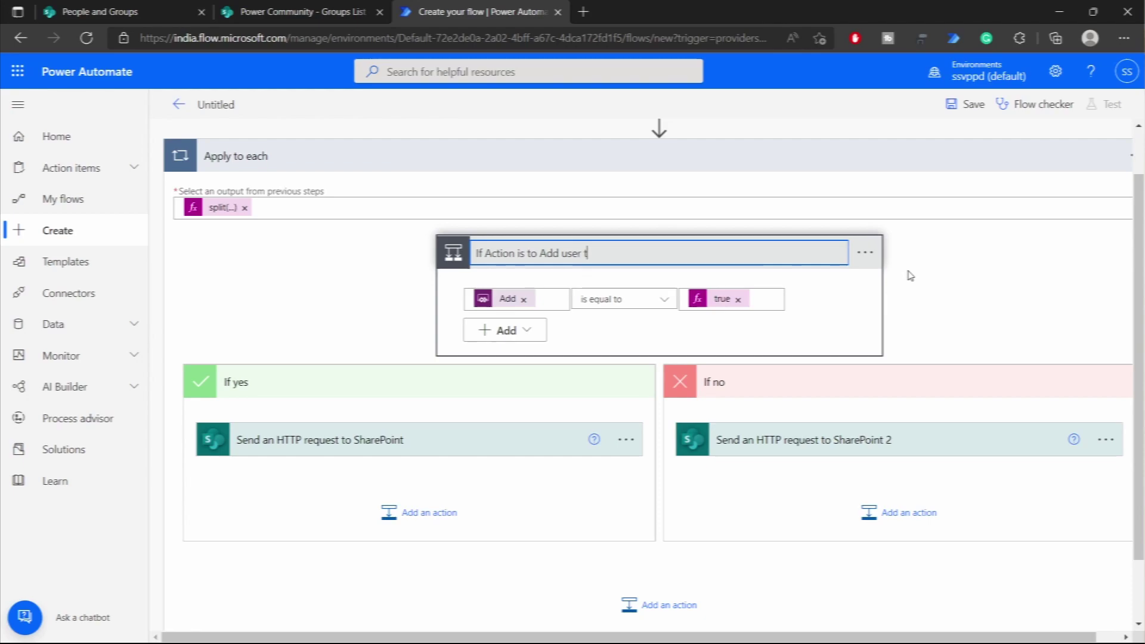
pyautogui.write('o SP Group')
pyautogui.click(909, 275)
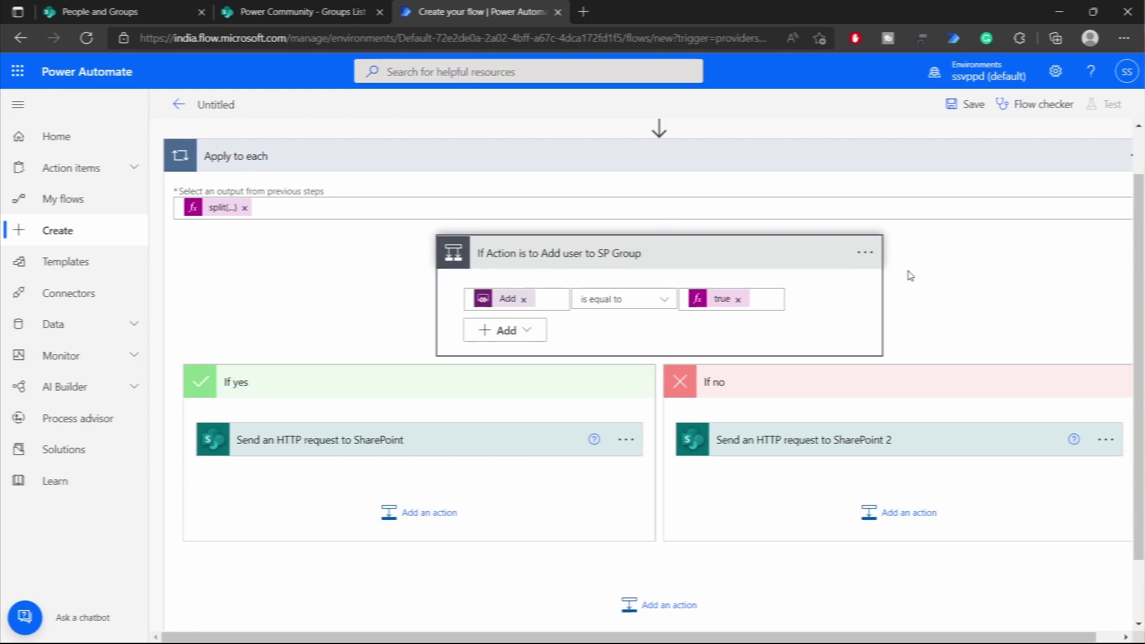
# - Rename the branch actions 'Add the user to SP Group' and 'Remove the user from SP Group'
pyautogui.click(638, 434)
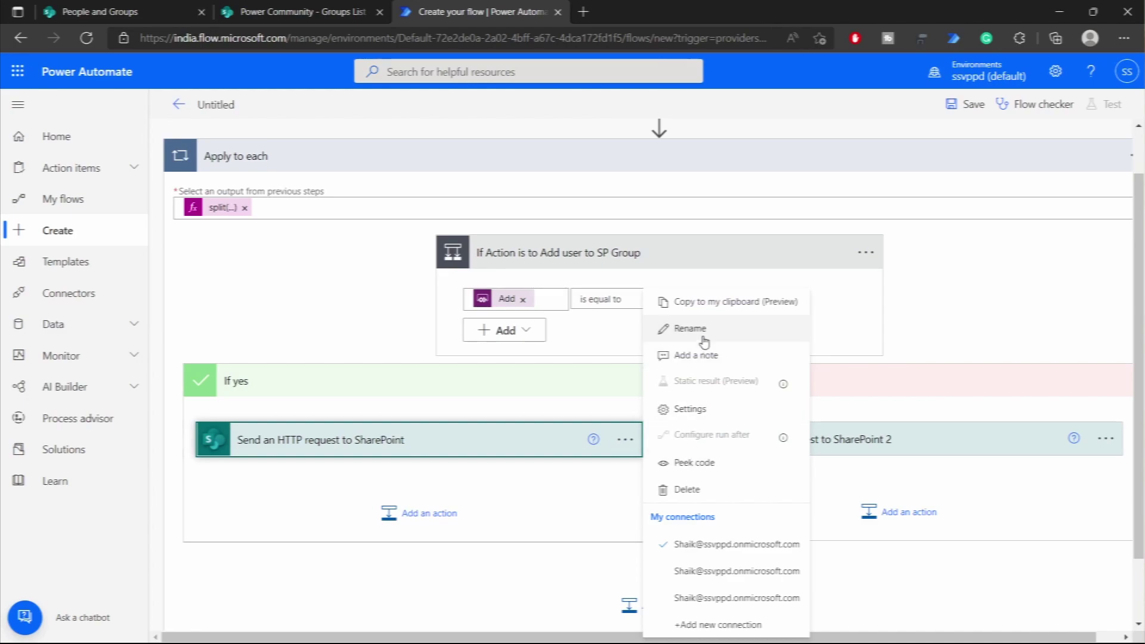
pyautogui.click(685, 330)
pyautogui.write('Add th')
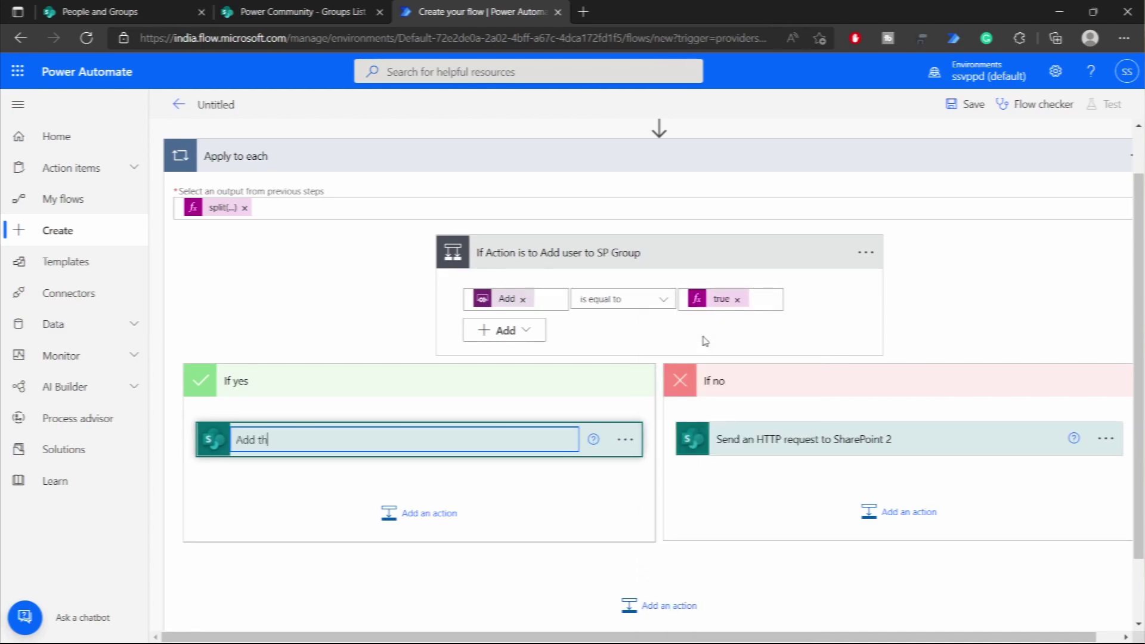
pyautogui.write('e user to SP Group')
pyautogui.click(1105, 439)
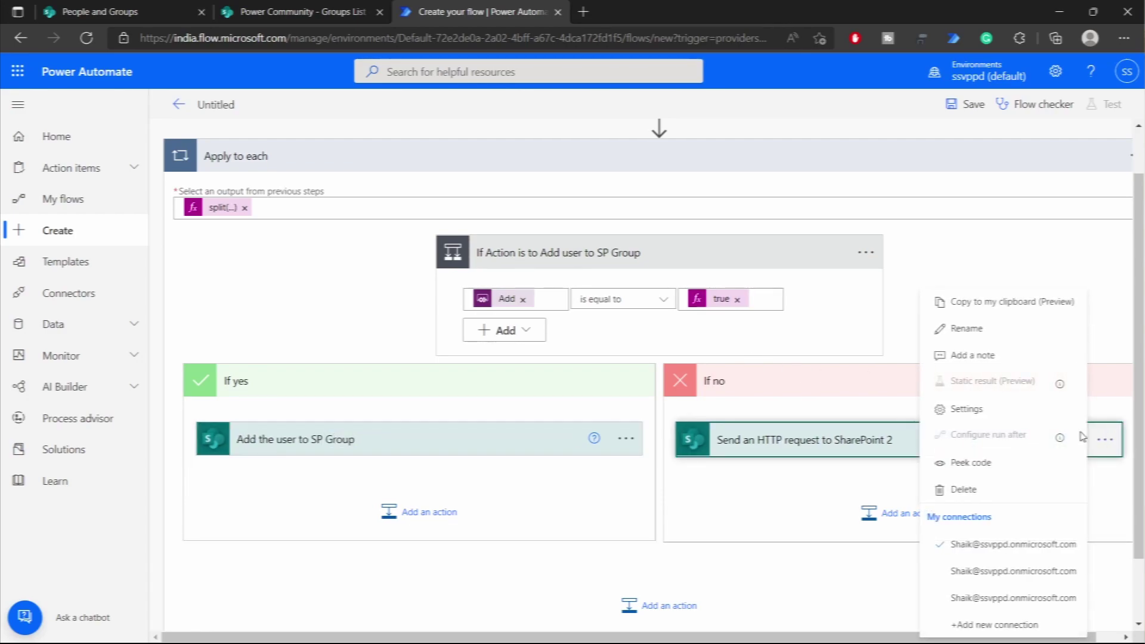
pyautogui.click(966, 328)
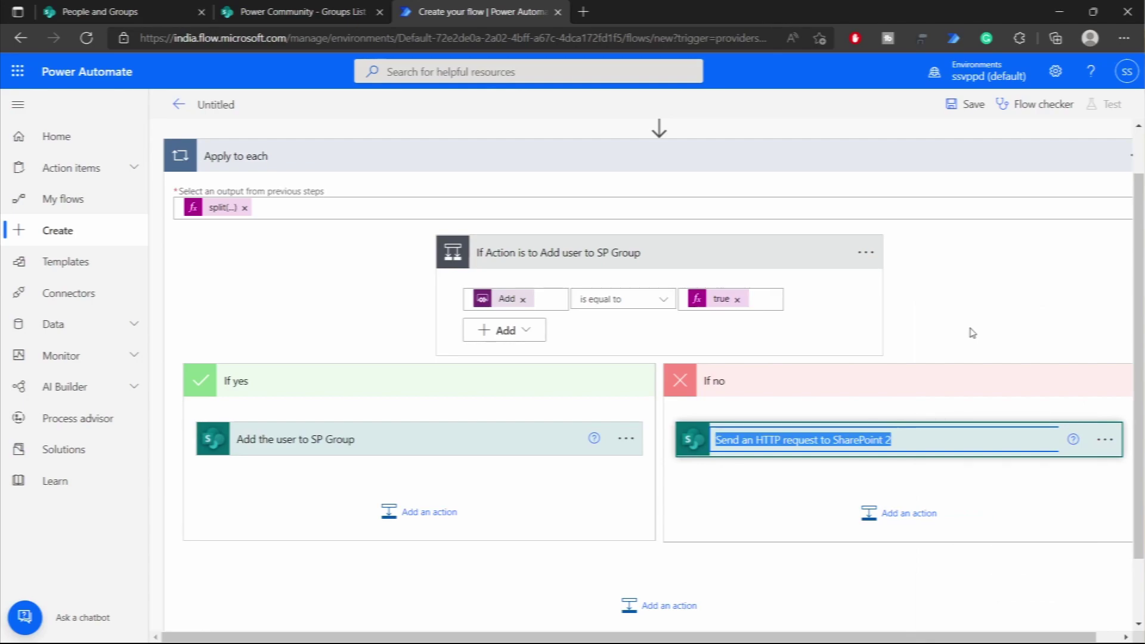
pyautogui.write('Remove')
pyautogui.press('BackSpace')
pyautogui.write('the user from SP Group')
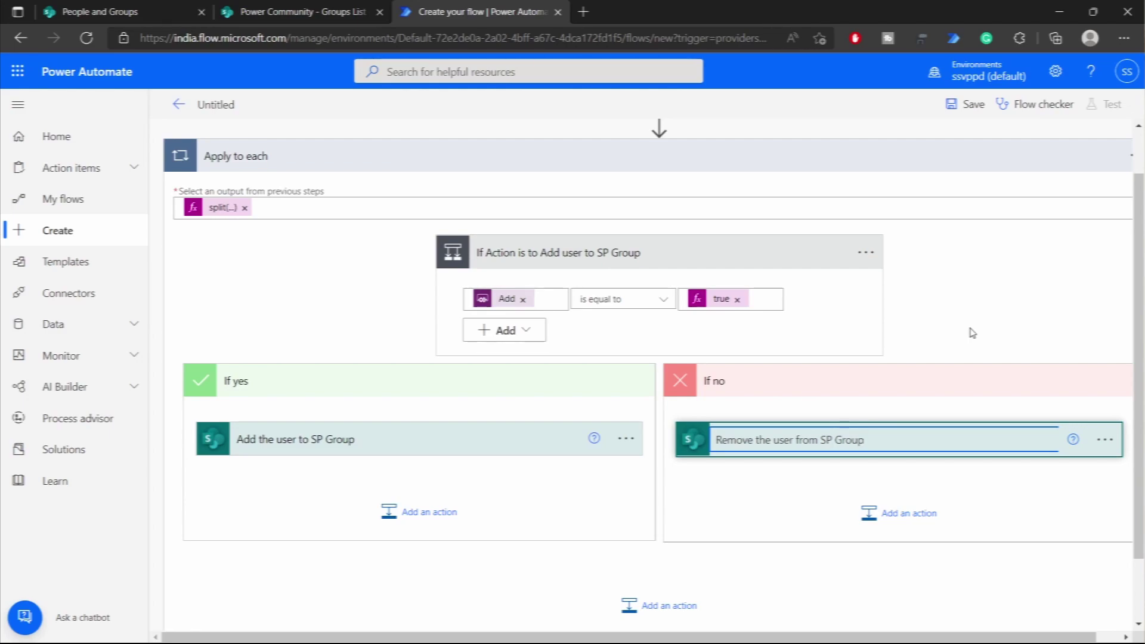
pyautogui.click(971, 332)
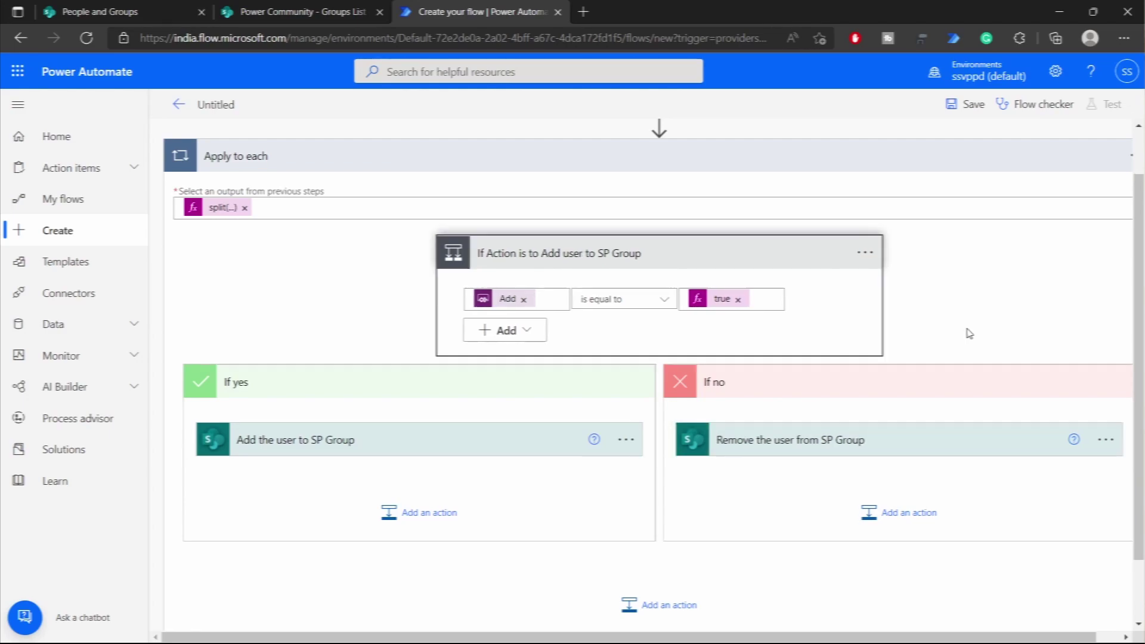
pyautogui.scroll(2, 966, 332)
# - Rename the Apply to each loop to ForEachUser
pyautogui.click(863, 213)
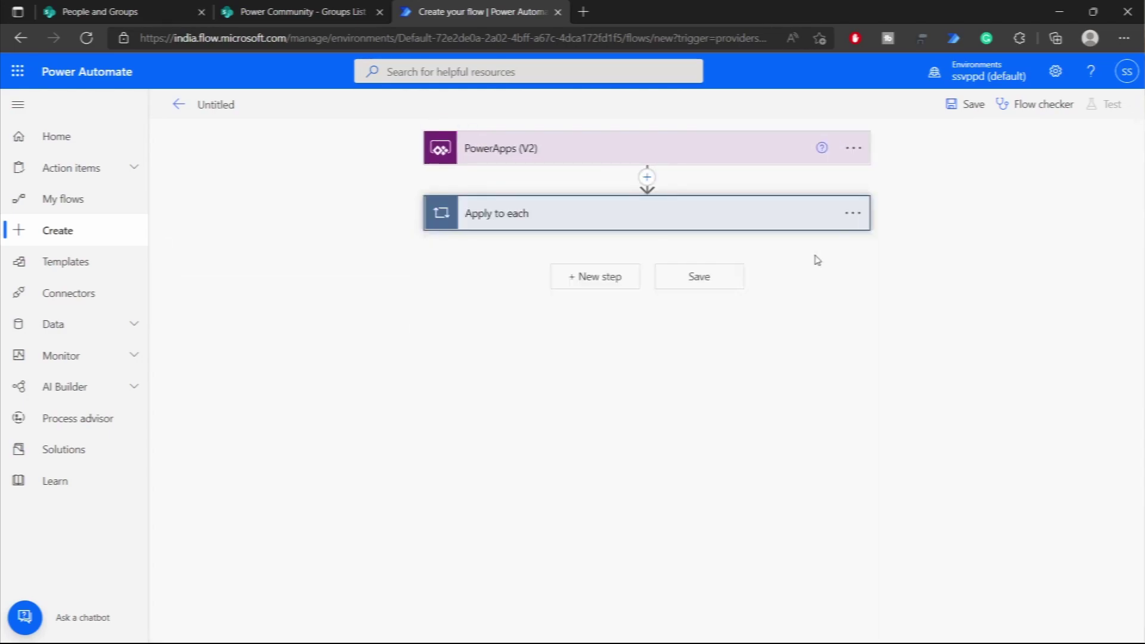
pyautogui.click(852, 212)
pyautogui.click(908, 240)
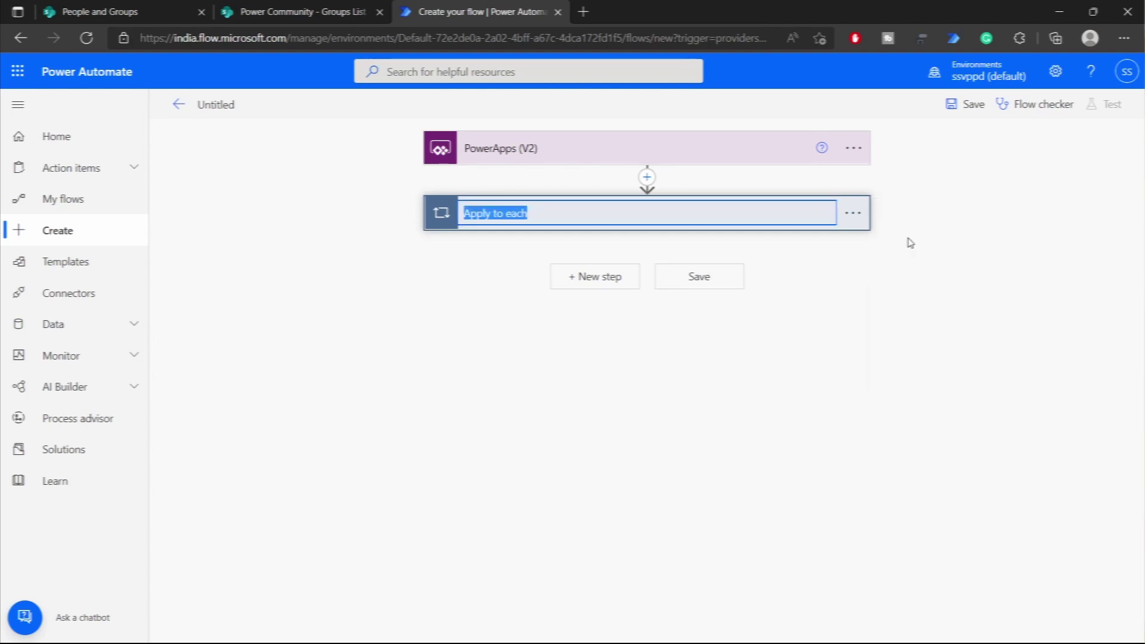
pyautogui.write('ForEach')
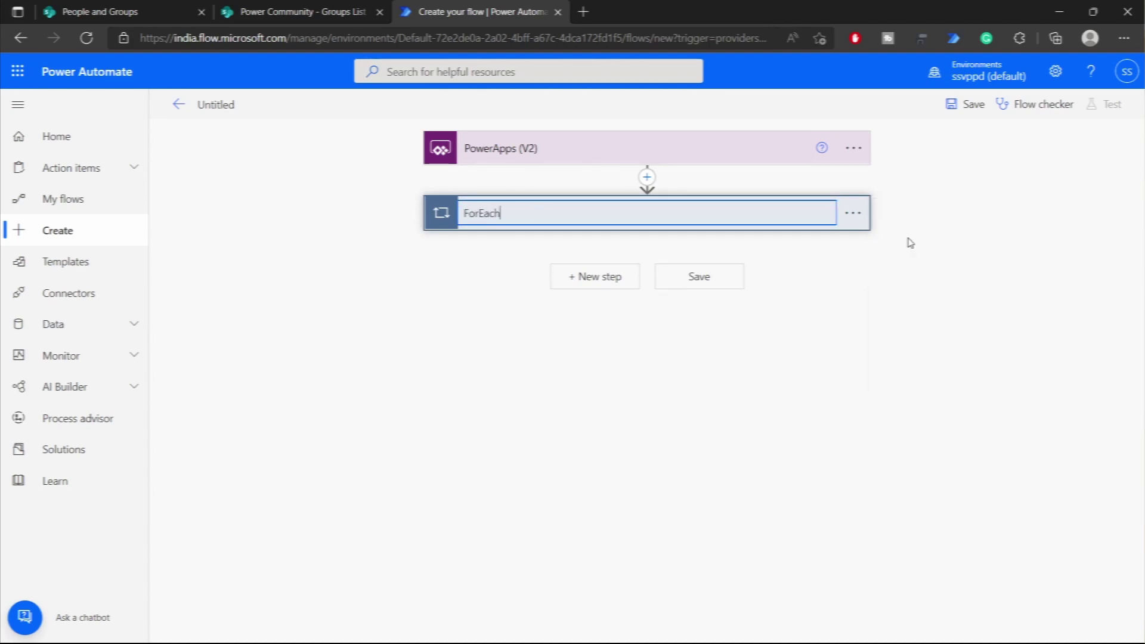
pyautogui.write('Ema')
pyautogui.press('Return')
pyautogui.click(853, 213)
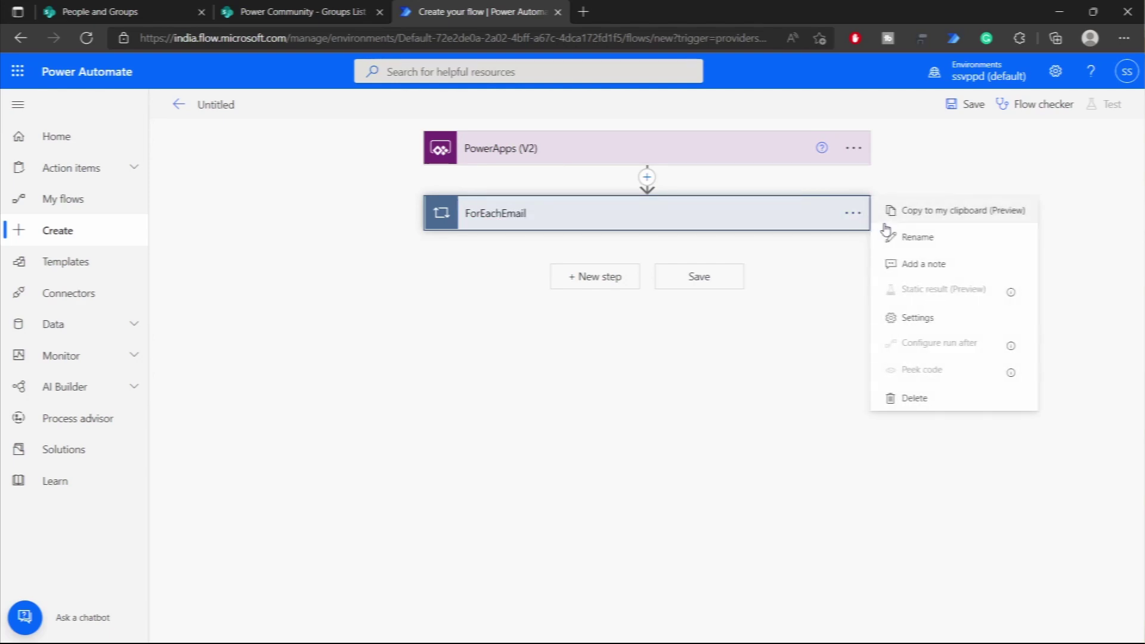
pyautogui.click(912, 235)
pyautogui.click(504, 214)
pyautogui.hotkey('shift', 'End')
pyautogui.write('User')
pyautogui.press('Return')
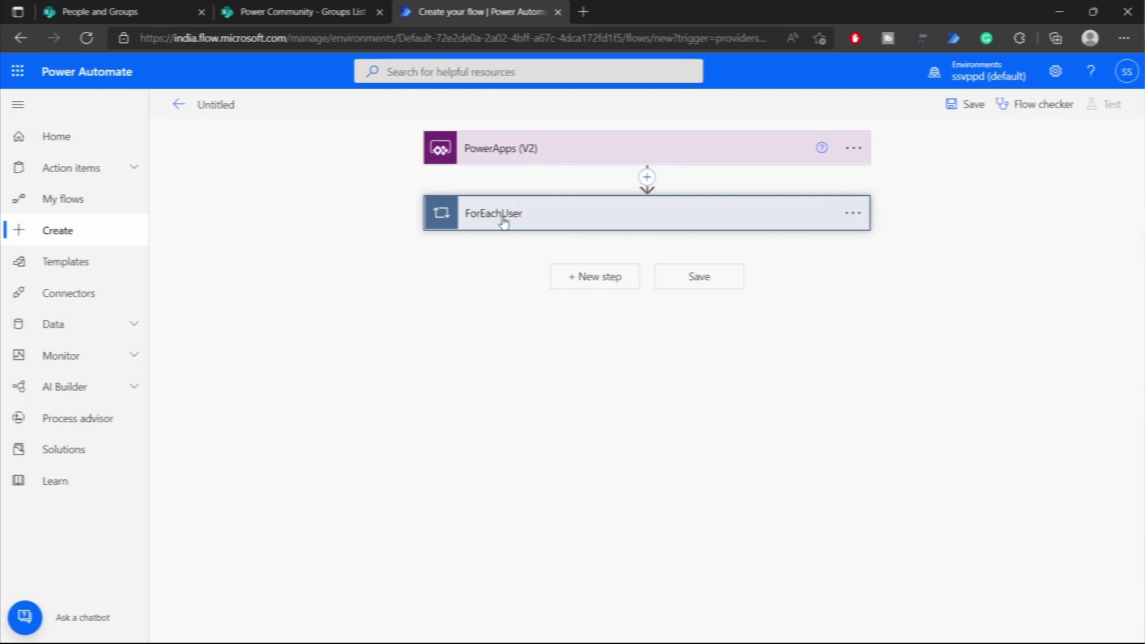
# - Review the add-user and remove-user requests, then start a new step after ForEachUser
pyautogui.click(503, 218)
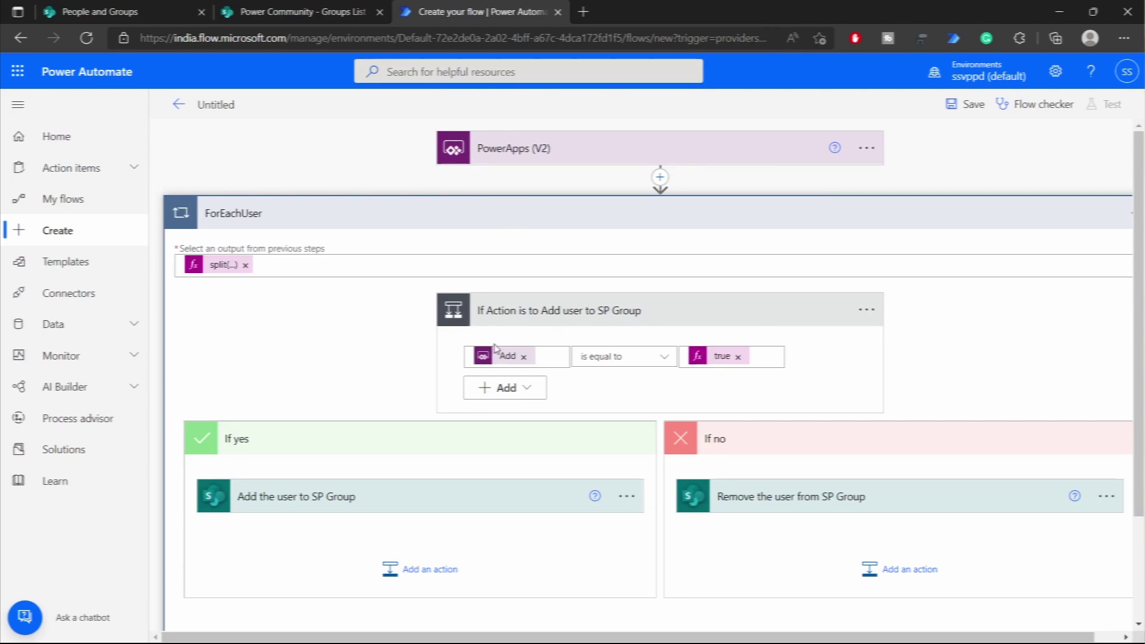
pyautogui.click(409, 497)
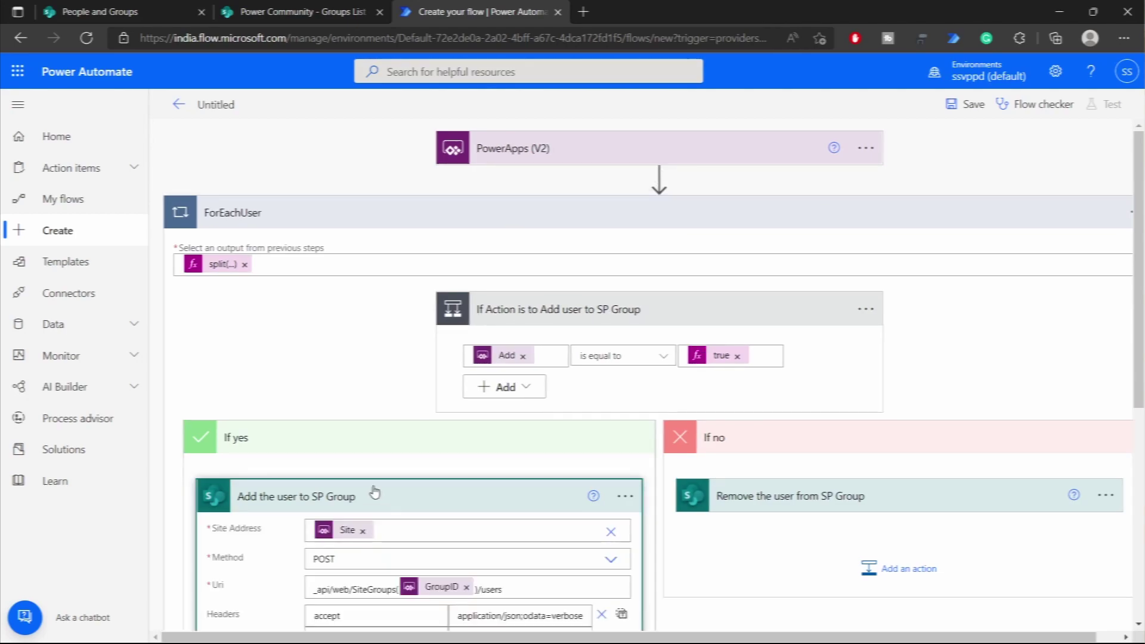
pyautogui.scroll(-3, 411, 497)
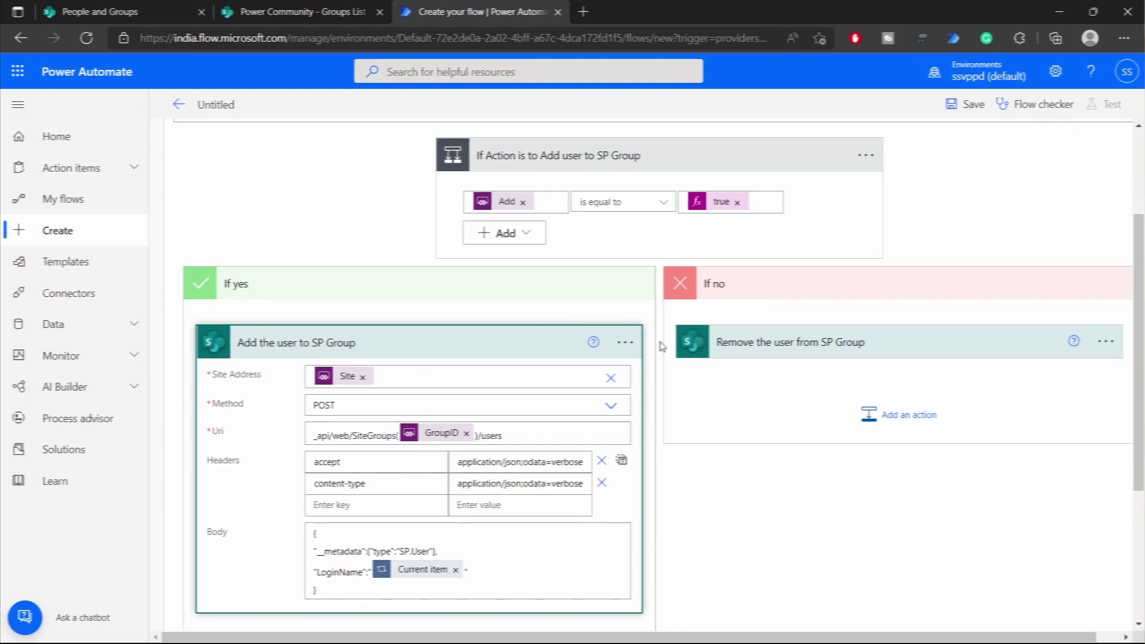
pyautogui.click(809, 342)
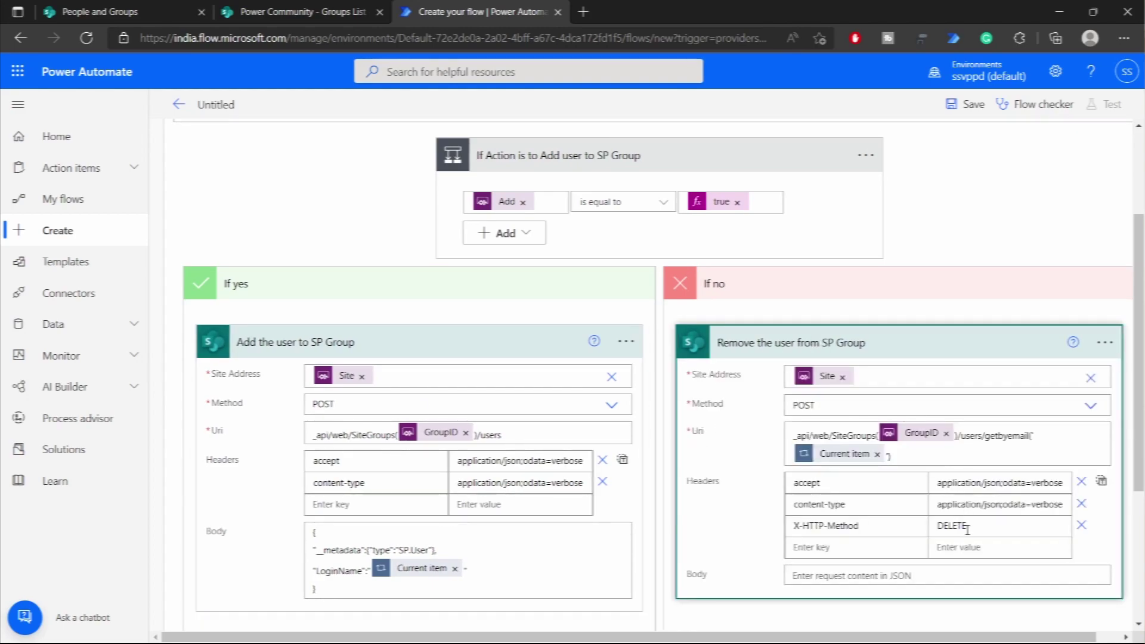
pyautogui.scroll(3, 699, 445)
pyautogui.click(603, 206)
pyautogui.click(596, 276)
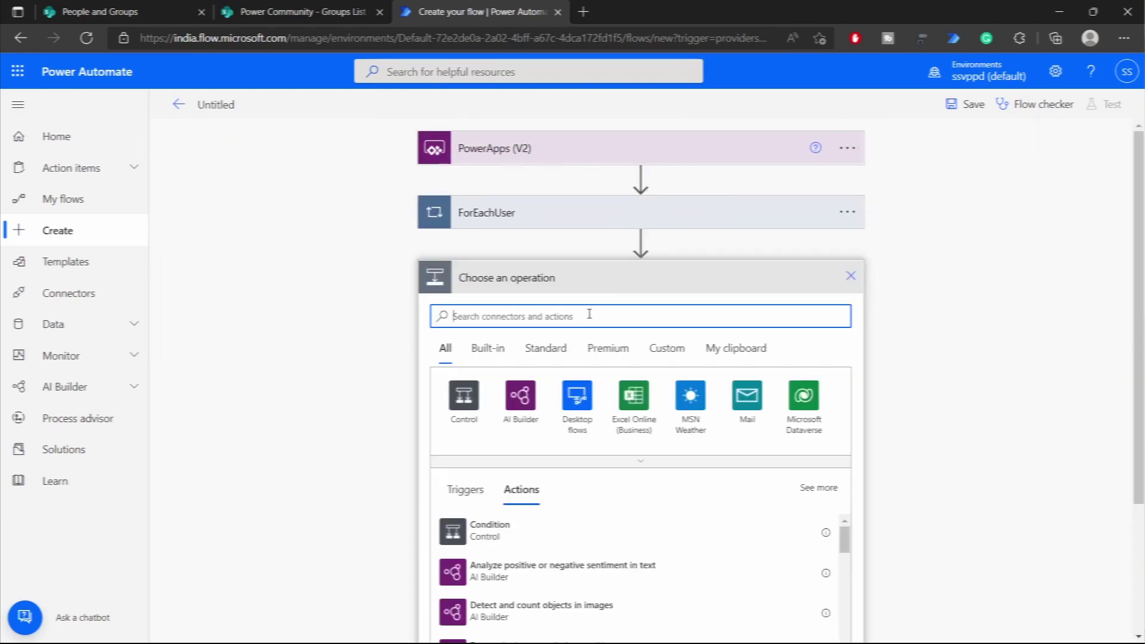
# - Search 'respond' and add the 'Respond to a PowerApp or flow' action after the loop
pyautogui.write('respond')
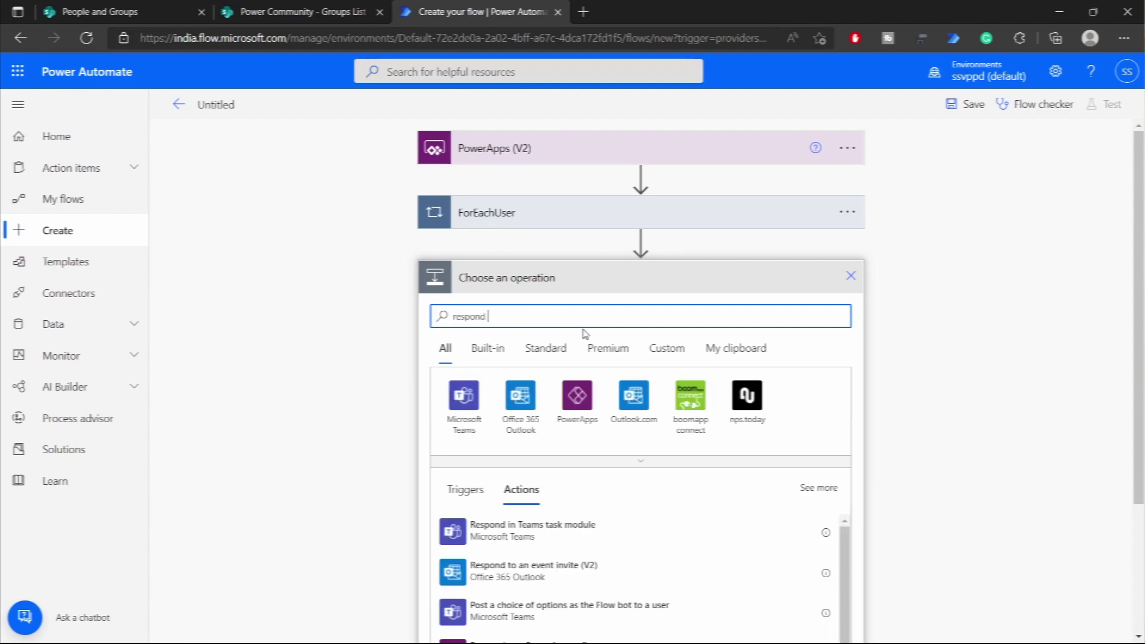
pyautogui.scroll(-3, 566, 417)
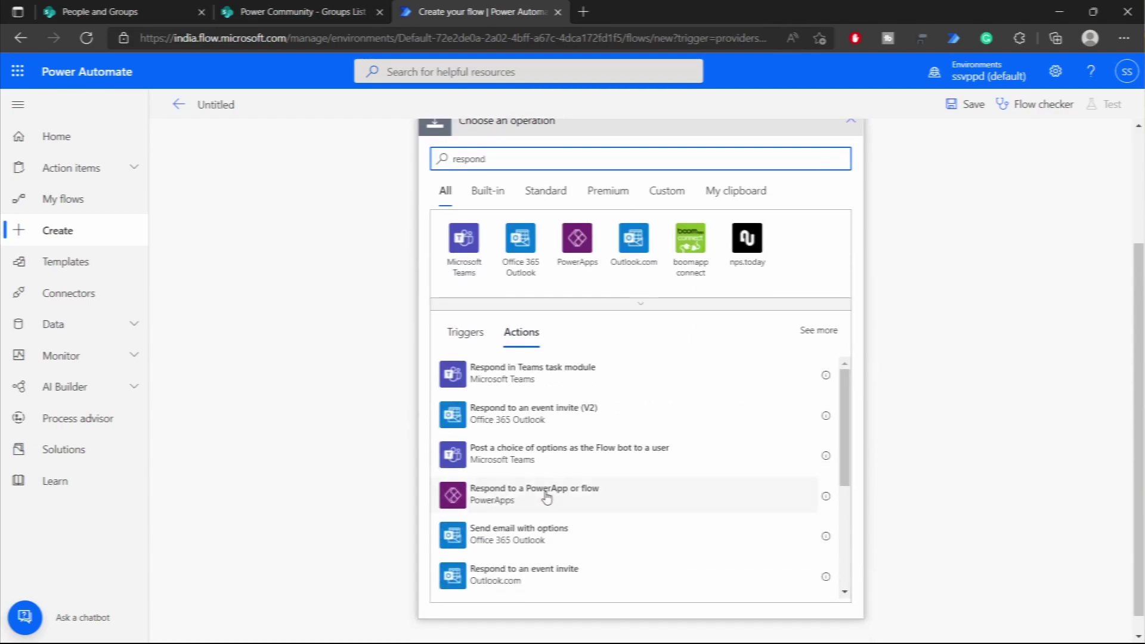
pyautogui.click(535, 477)
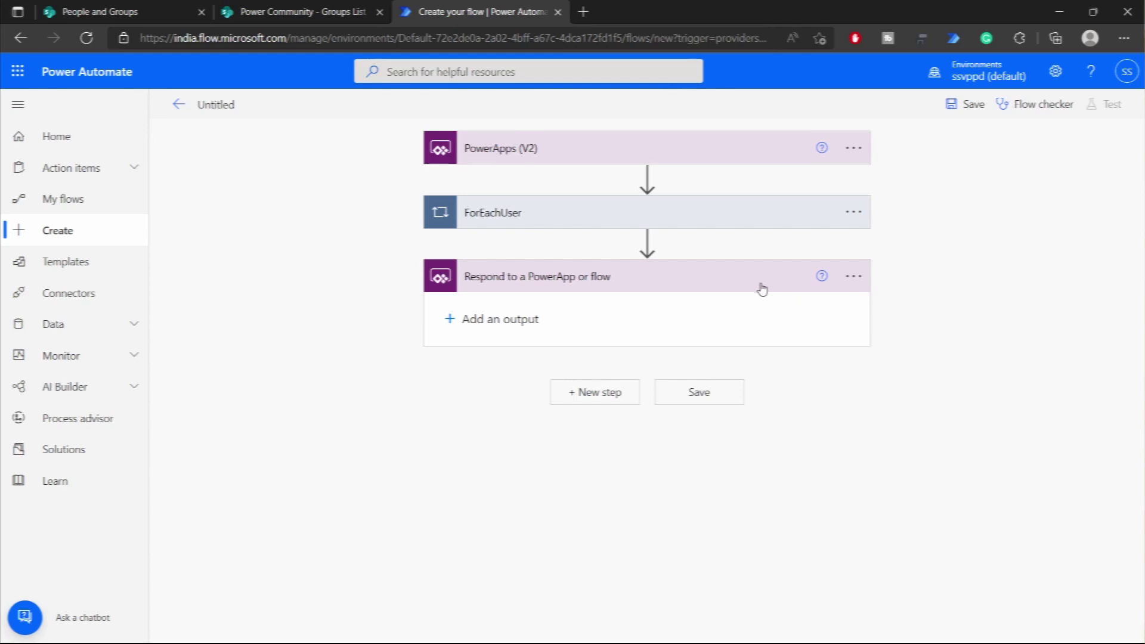
pyautogui.click(730, 283)
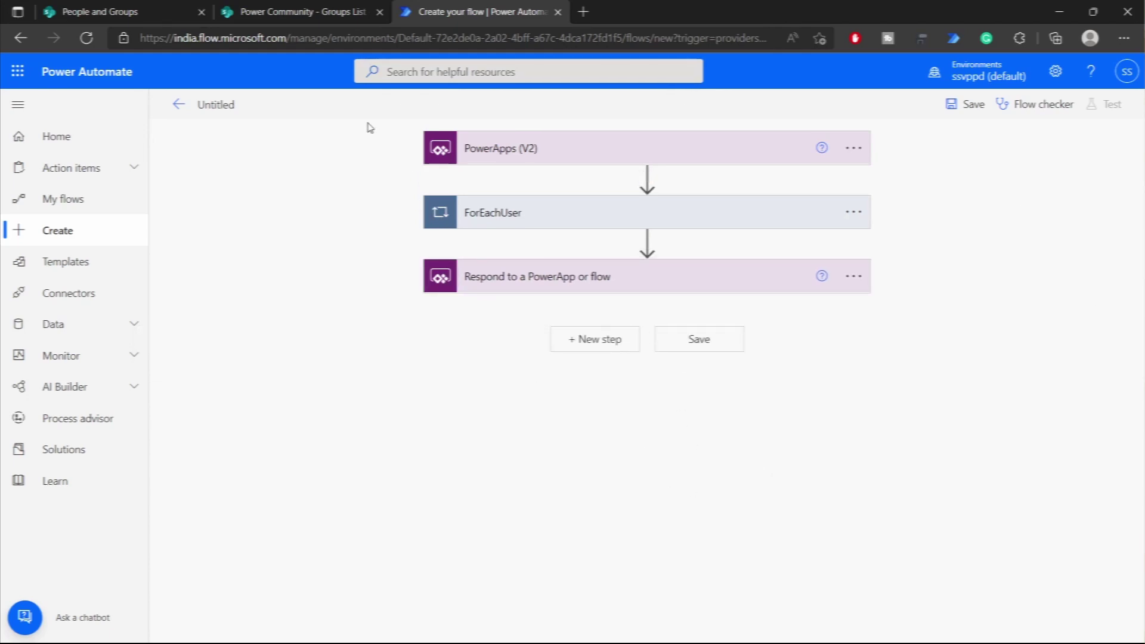
# - Rename the flow 'PowerHour - Add or Remove user from SP Group', save it, and return to SharePoint
pyautogui.click(230, 105)
pyautogui.hotkey('ctrl', 'a')
pyautogui.press('BackSpace')
pyautogui.write('PowerHour')
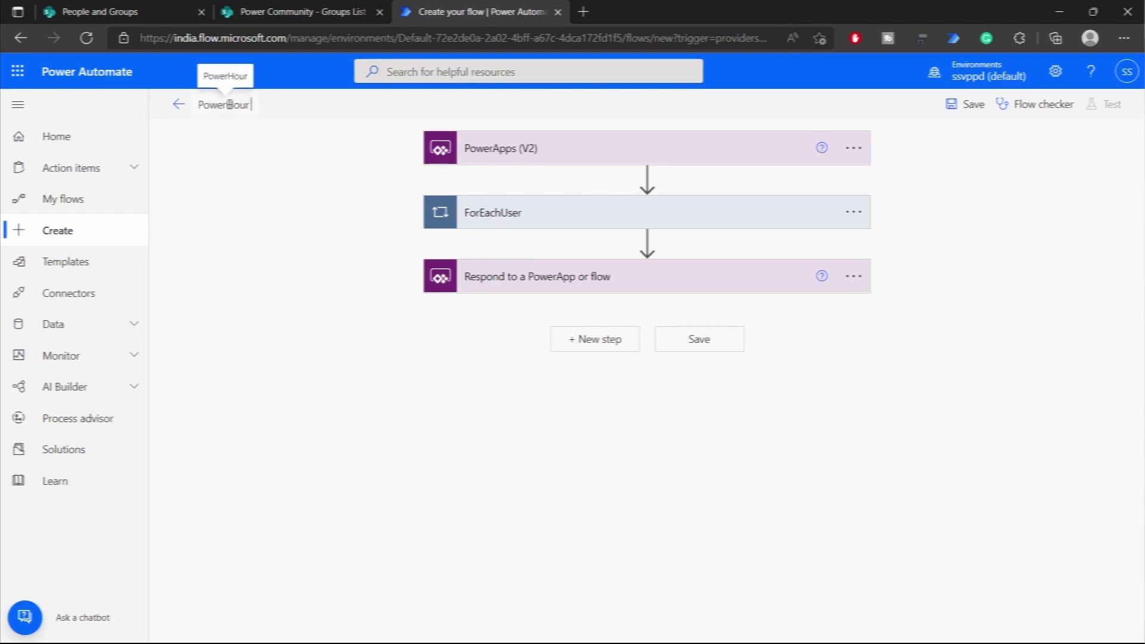
pyautogui.write(' - A')
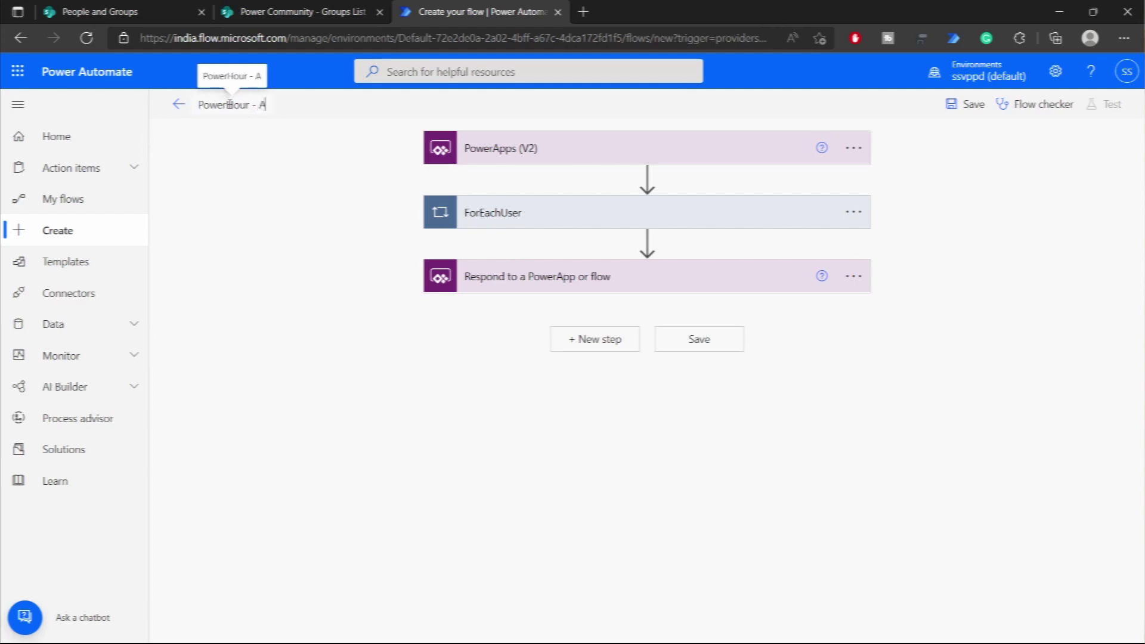
pyautogui.write('dd or Remove')
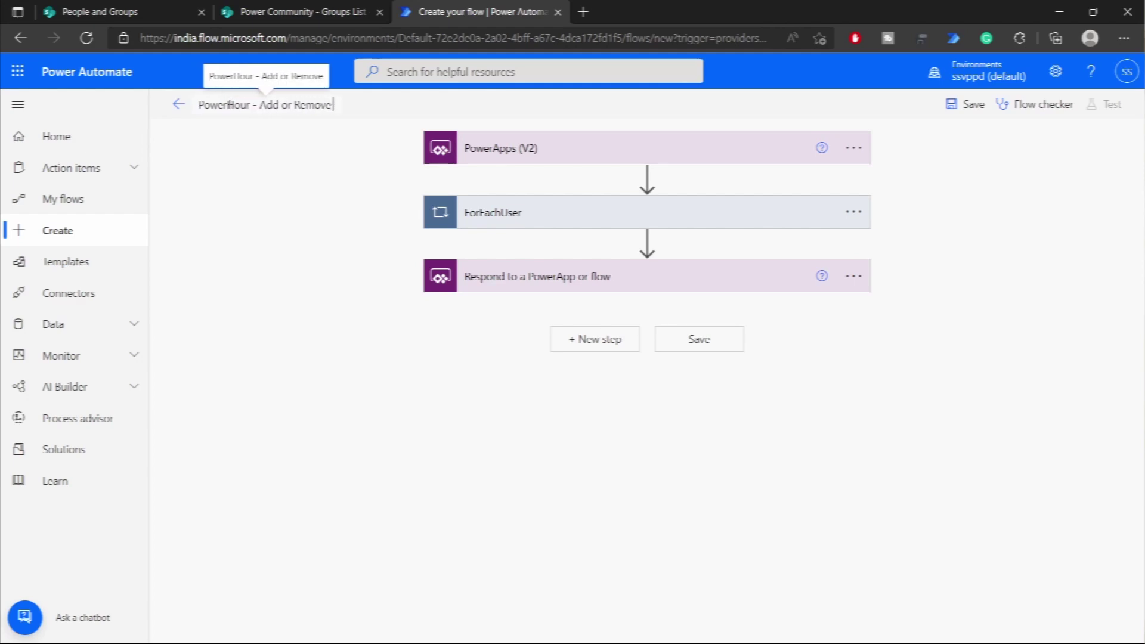
pyautogui.write(' user from SP Group')
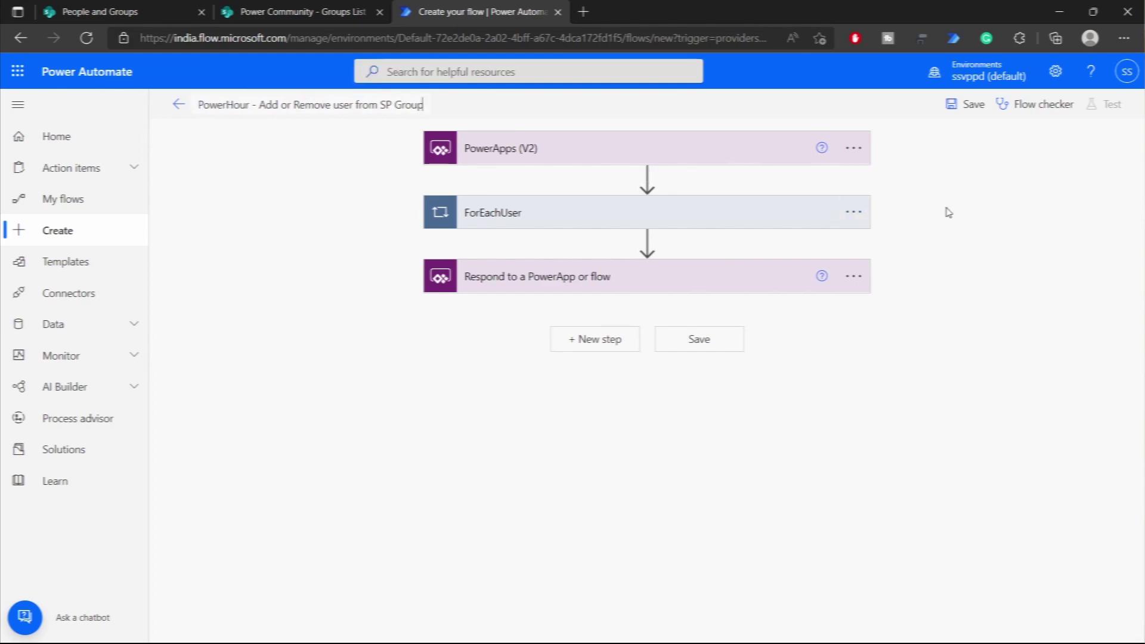
pyautogui.click(967, 103)
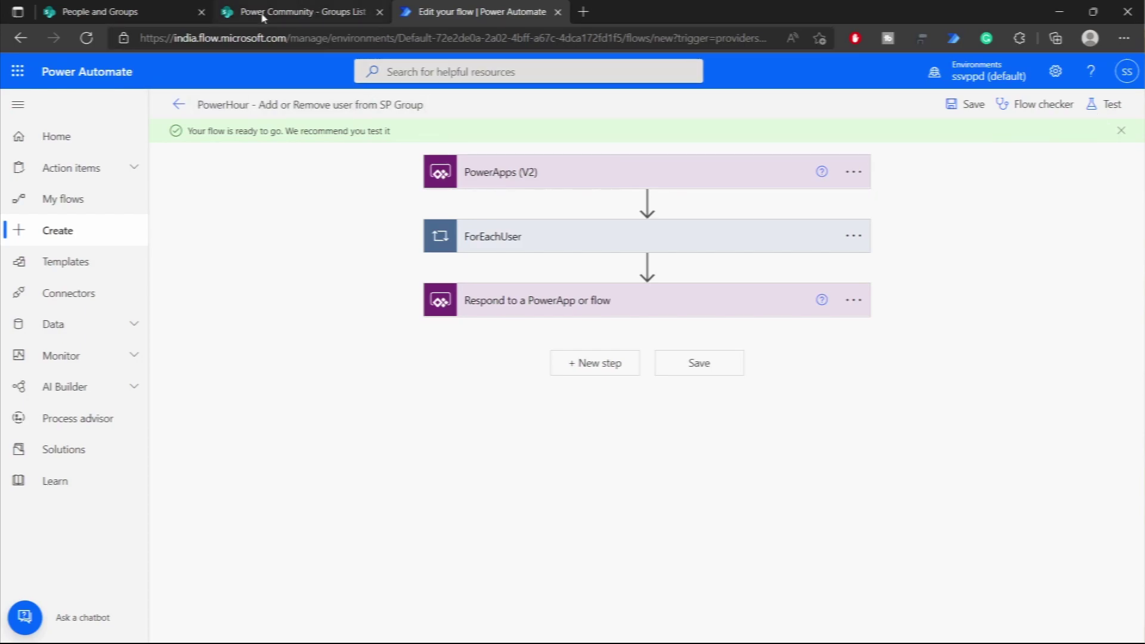
pyautogui.click(96, 12)
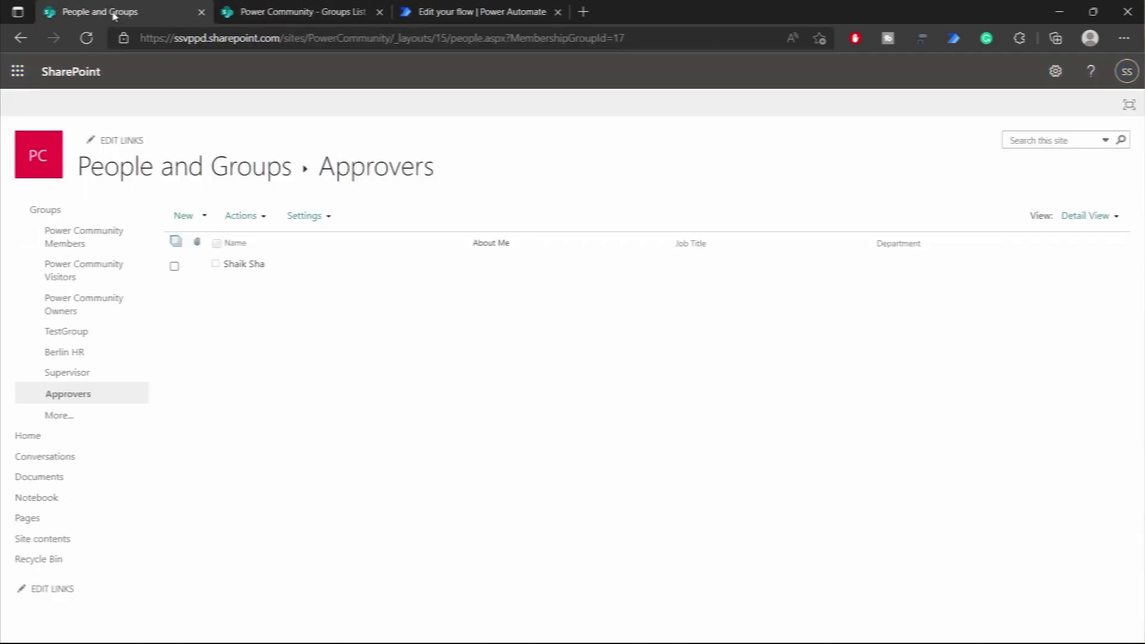
# - Find the Supervisor group's ID, 16, in its SharePoint page address, then return to the flow editor
pyautogui.click(20, 38)
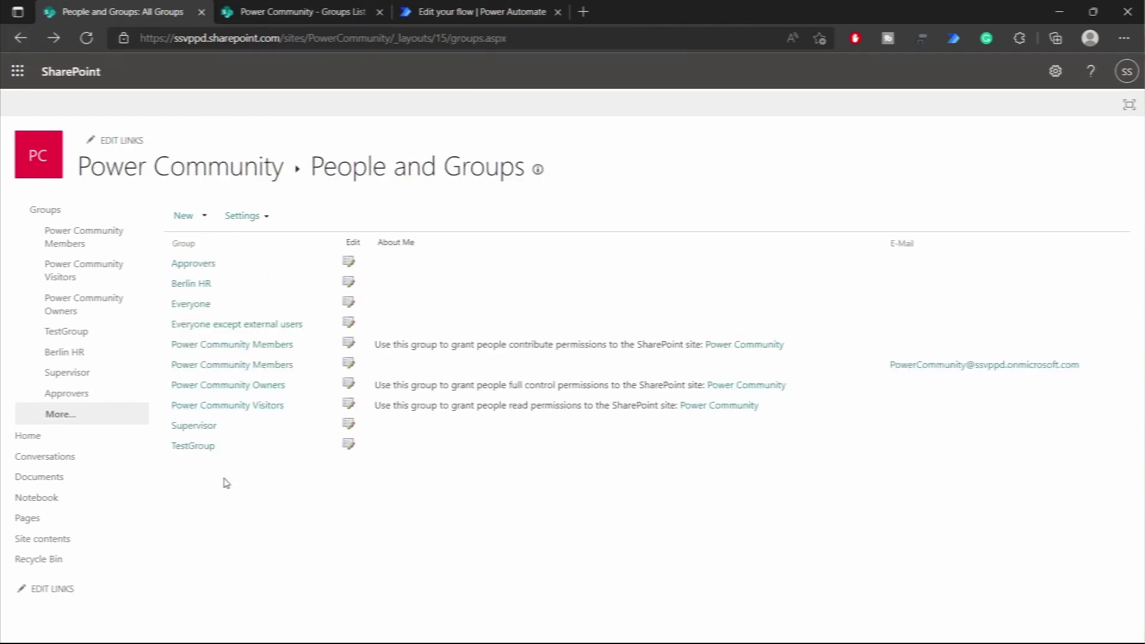
pyautogui.click(198, 426)
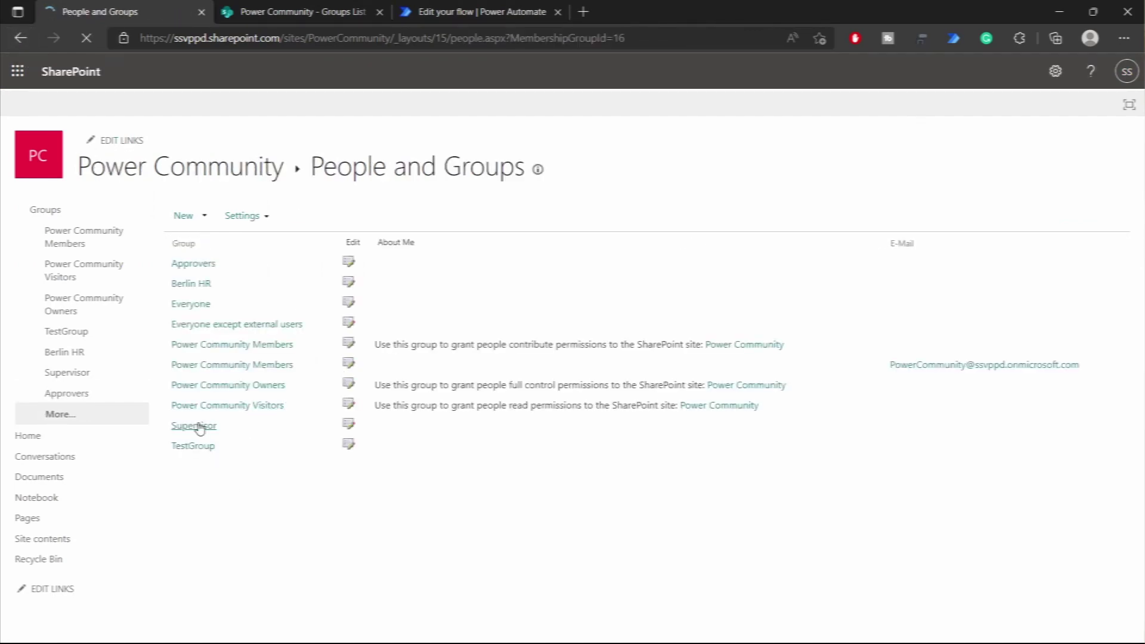
pyautogui.moveTo(613, 38); pyautogui.dragTo(635, 37)
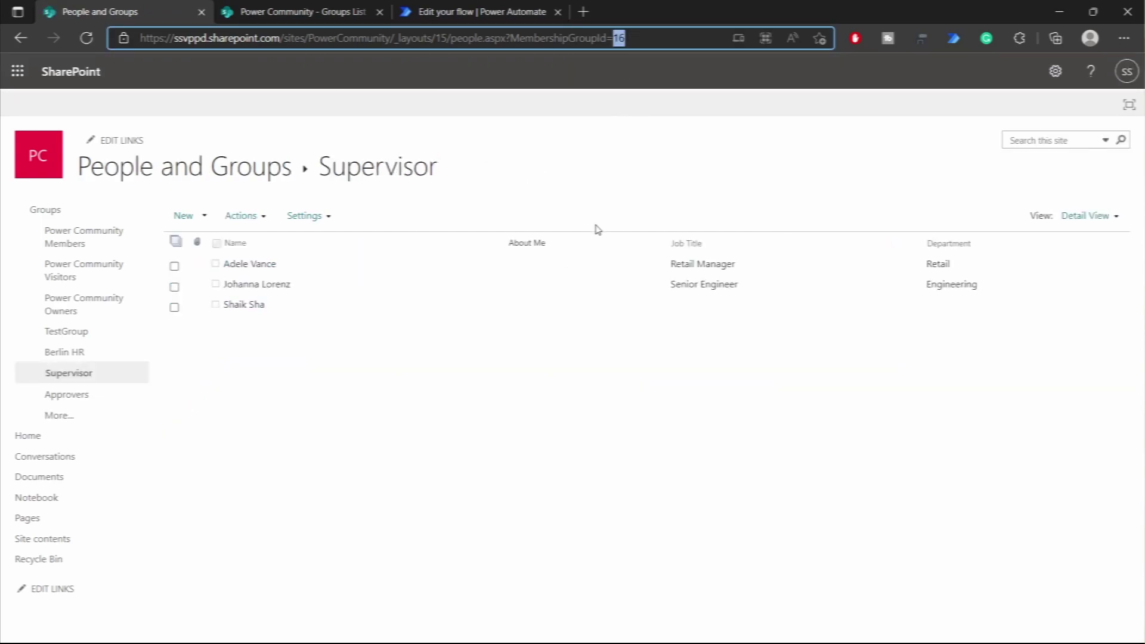
pyautogui.click(429, 15)
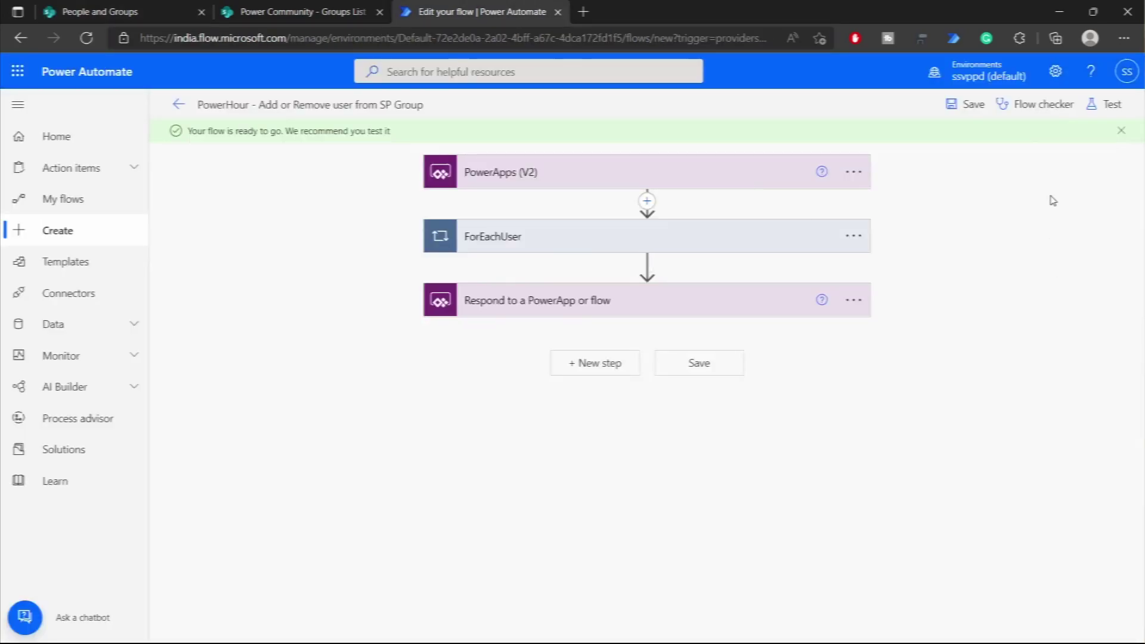
# - Start a manual test of the flow past the connection check, then view the Supervisor group's members
pyautogui.click(1104, 105)
pyautogui.click(927, 145)
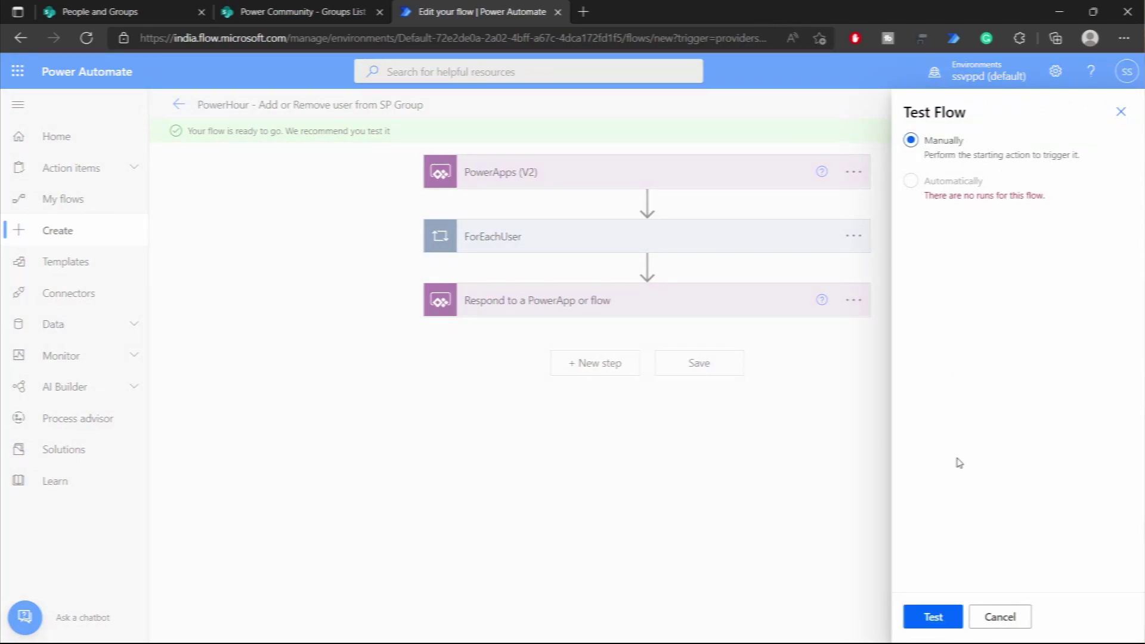
pyautogui.click(933, 616)
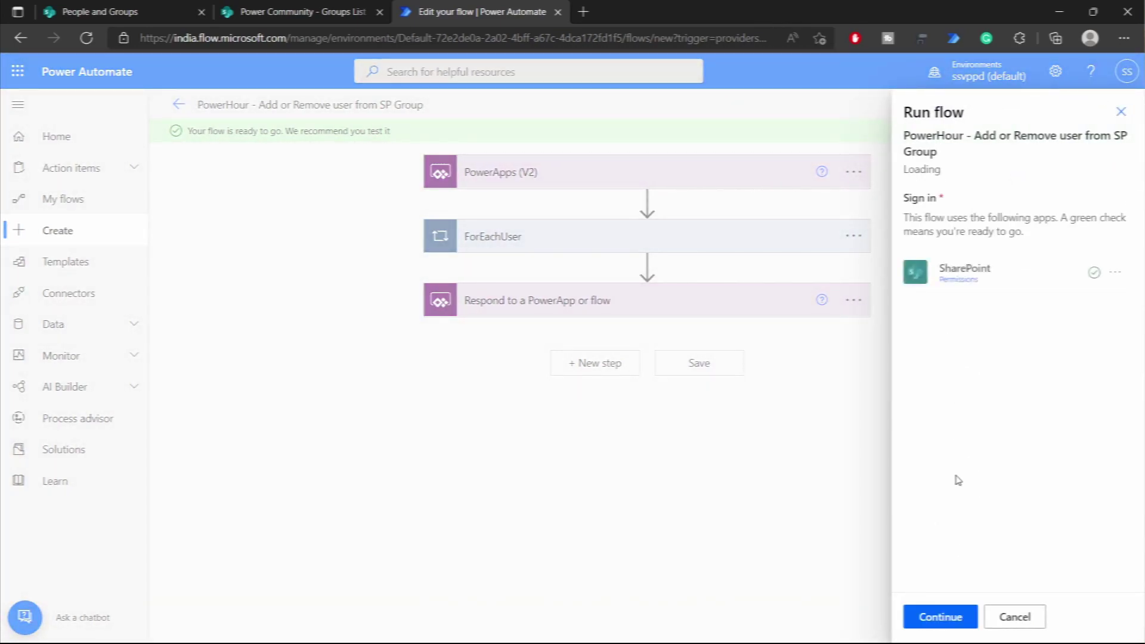
pyautogui.click(940, 617)
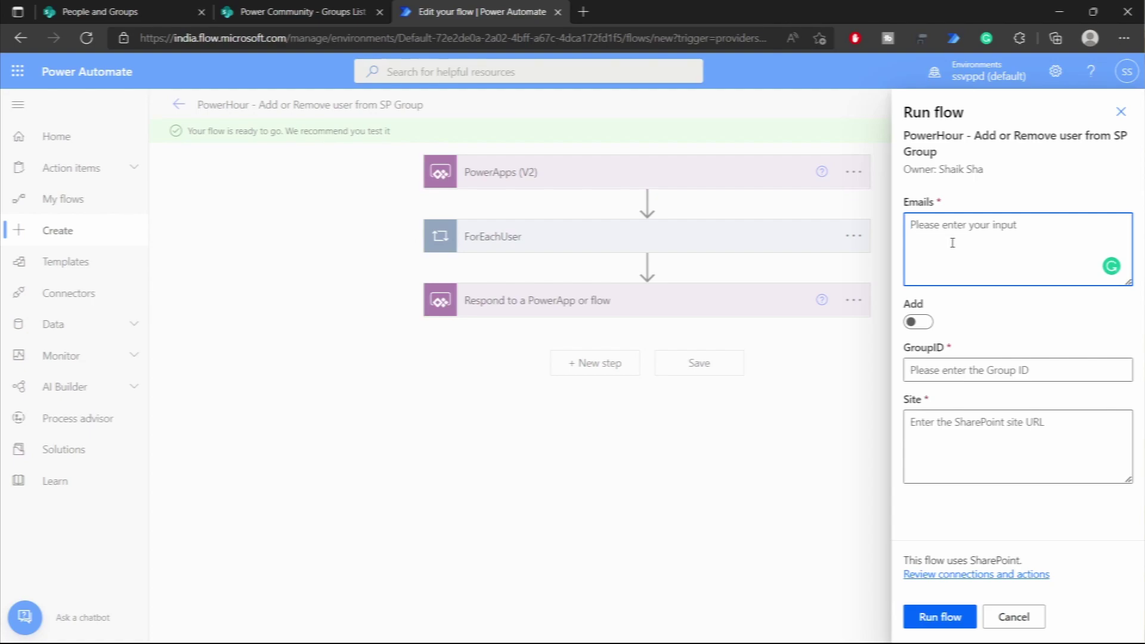
pyautogui.click(122, 13)
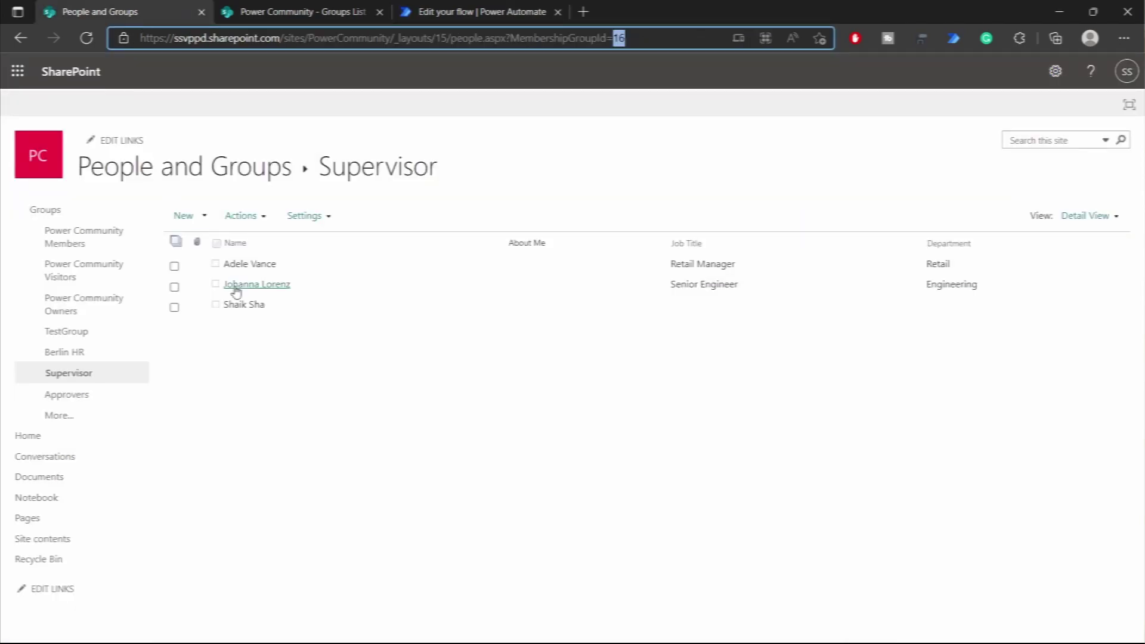
# - Enter the user's e-mail in the run inputs, leave Add switched off, and set GroupID to 16
pyautogui.click(431, 16)
pyautogui.click(976, 267)
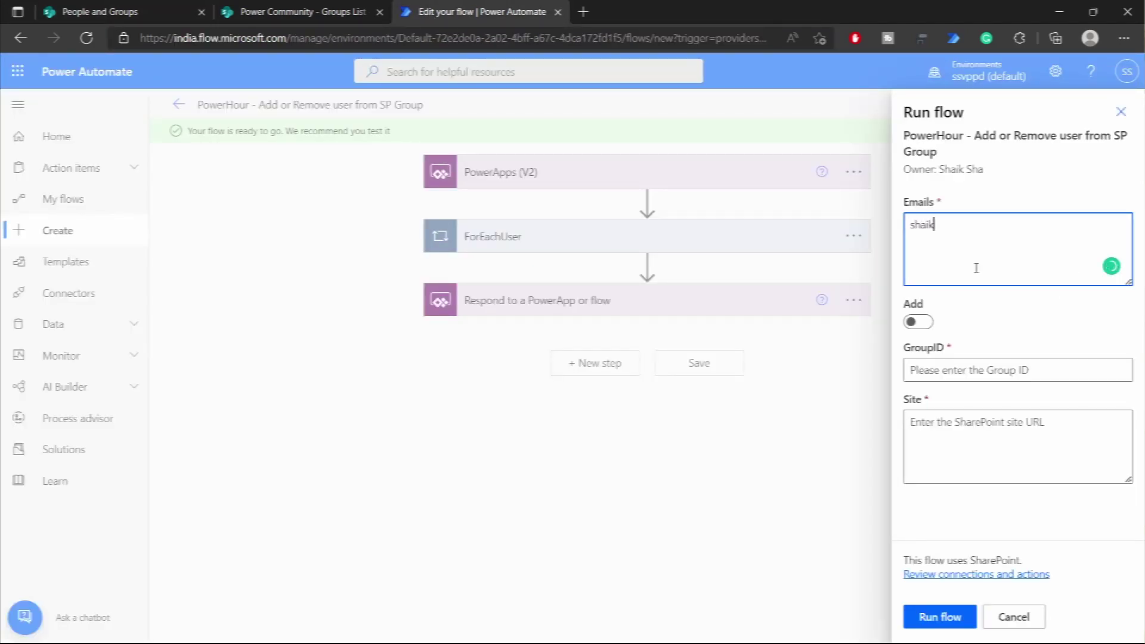
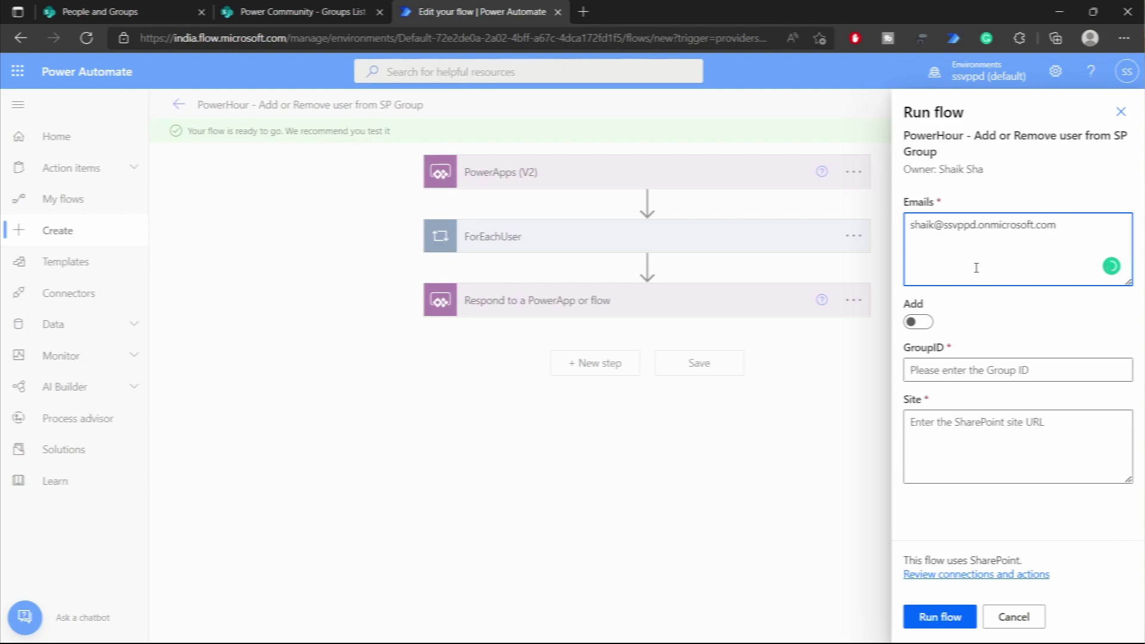
pyautogui.click(919, 323)
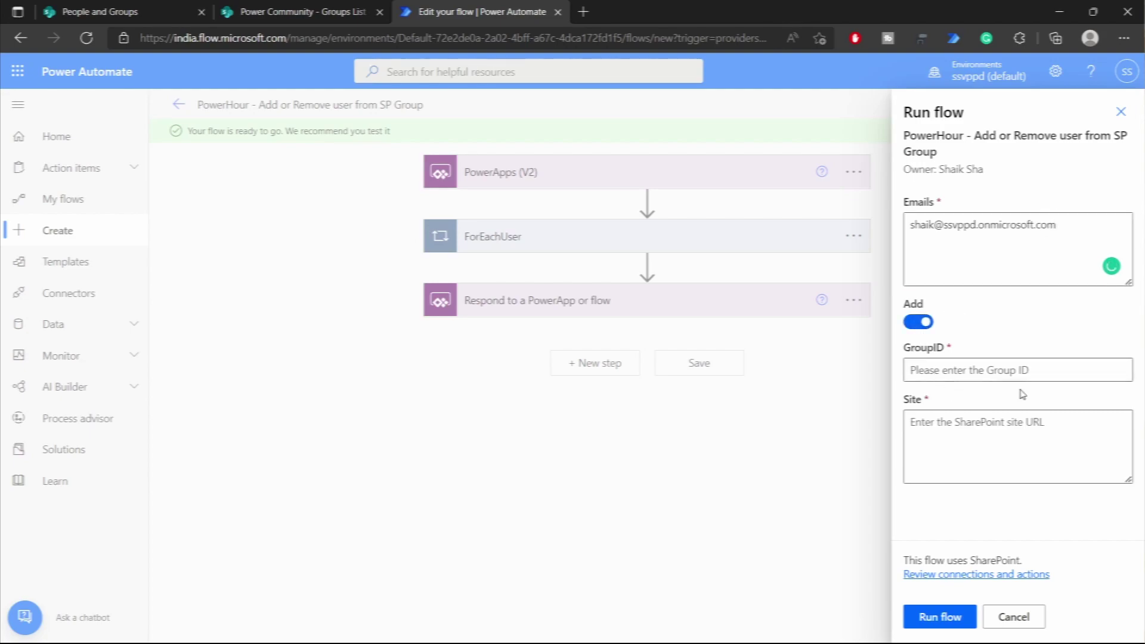
pyautogui.click(919, 322)
pyautogui.click(999, 372)
pyautogui.write('16')
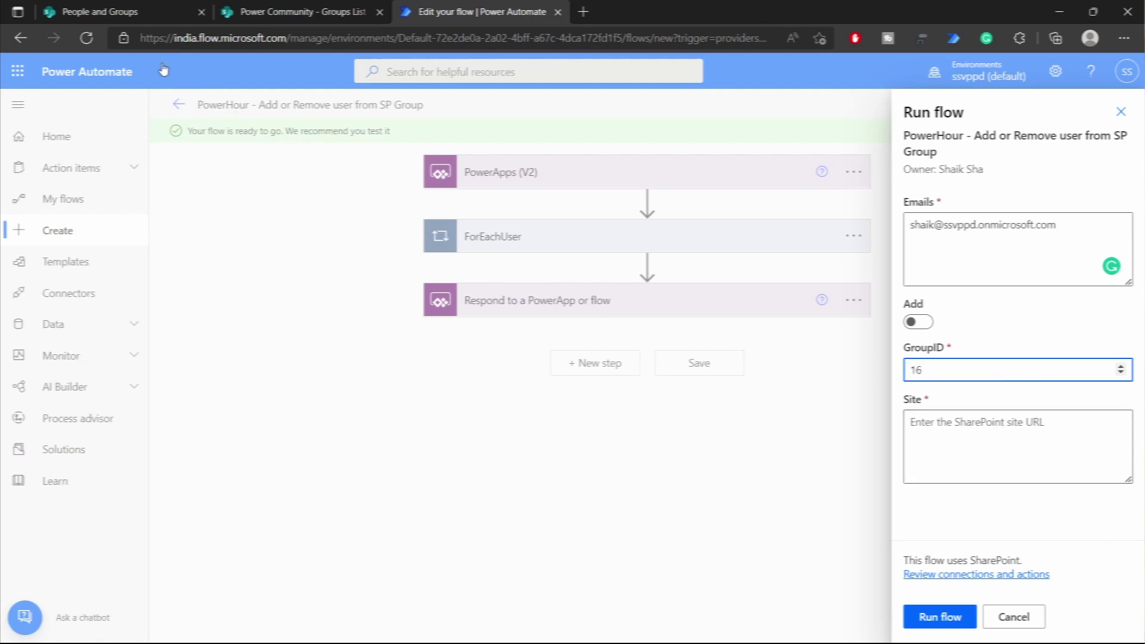
# - Paste the PowerCommunity site URL from SharePoint into Site and run the flow
pyautogui.click(101, 12)
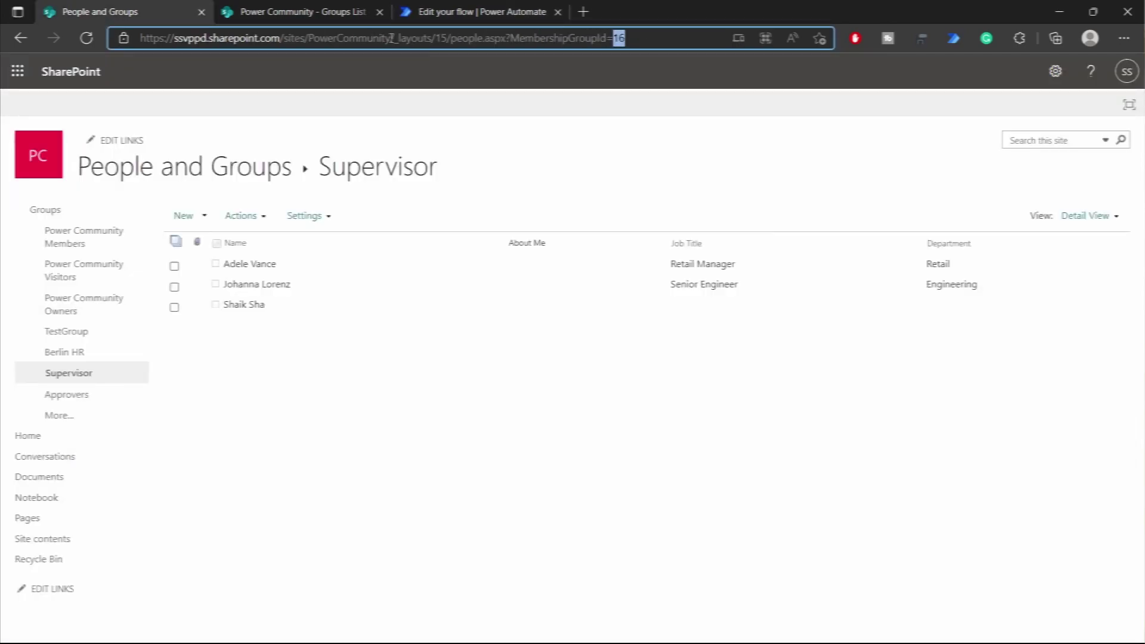
pyautogui.moveTo(392, 37); pyautogui.dragTo(141, 38)
pyautogui.hotkey('ctrl', 'c')
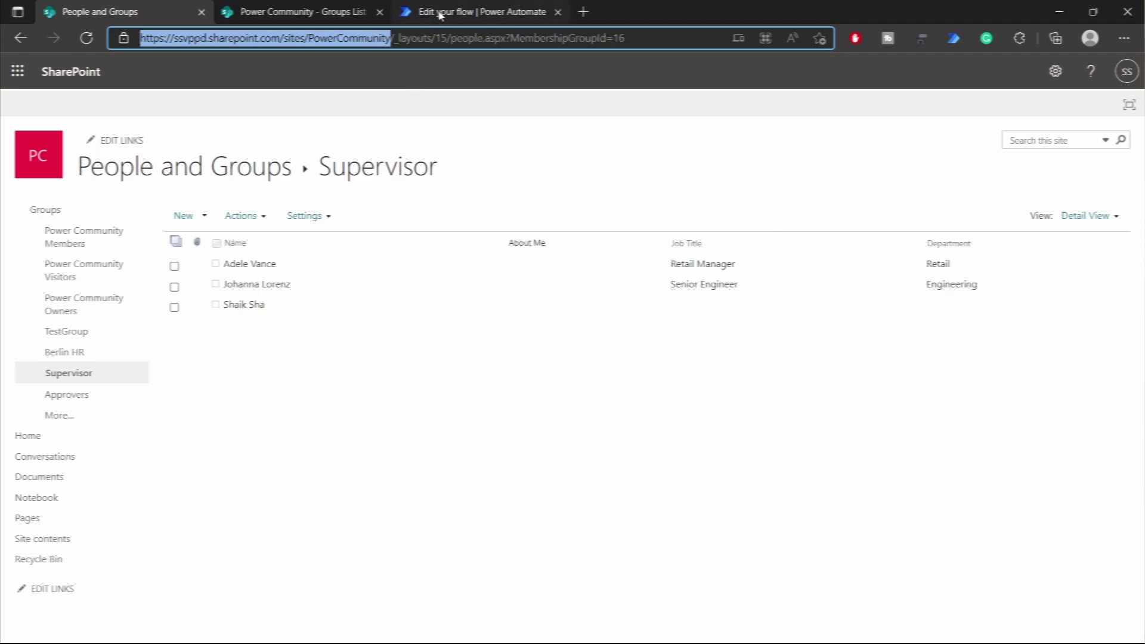
pyautogui.click(440, 14)
pyautogui.click(962, 432)
pyautogui.hotkey('ctrl', 'v')
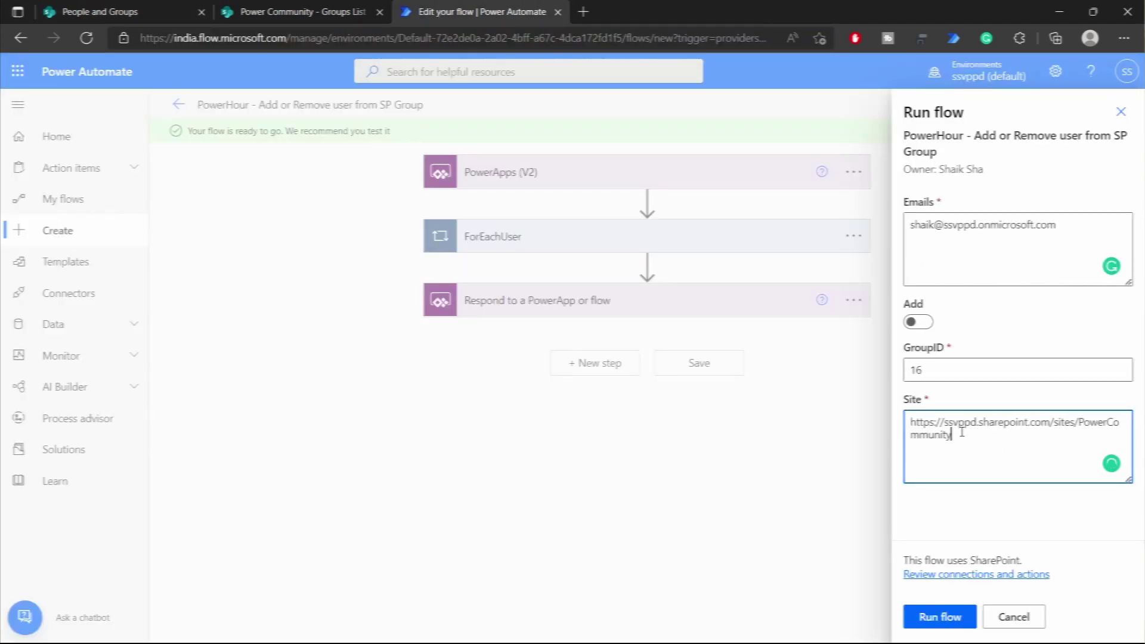
pyautogui.click(940, 616)
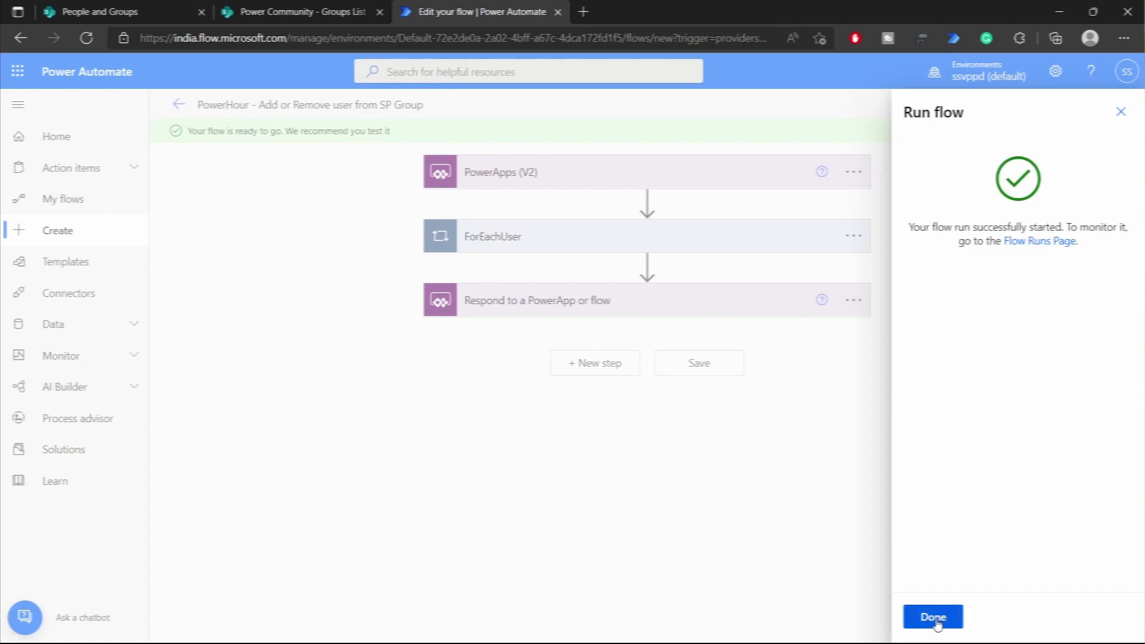
pyautogui.click(933, 616)
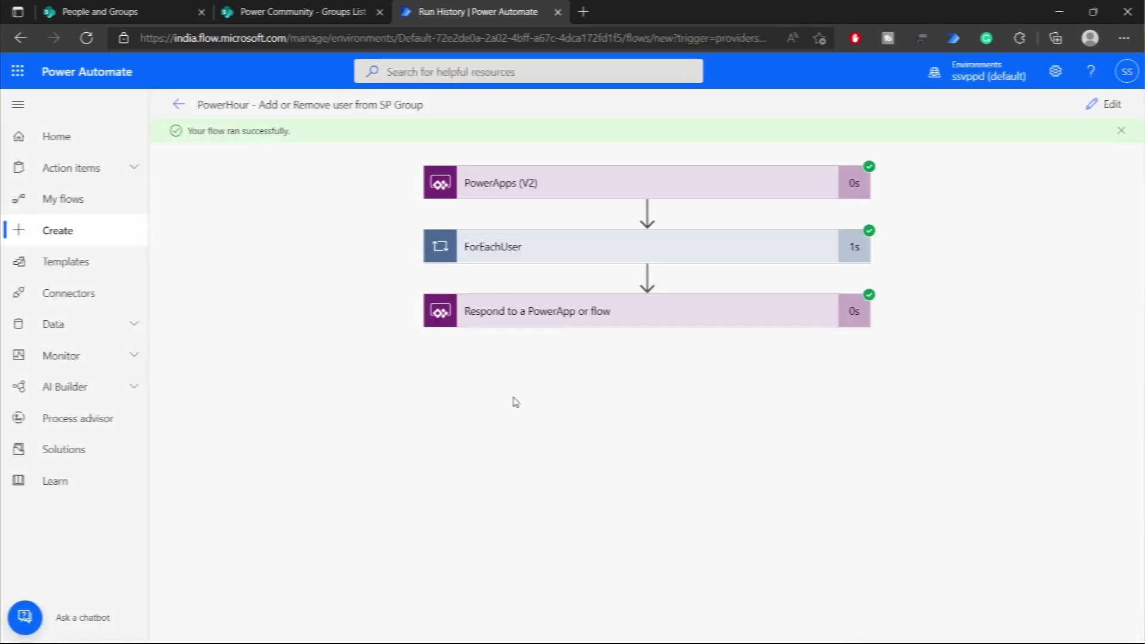
# - Expand ForEachUser, the If condition and 'Remove the user from SP Group' to confirm the remove branch ran
pyautogui.click(606, 248)
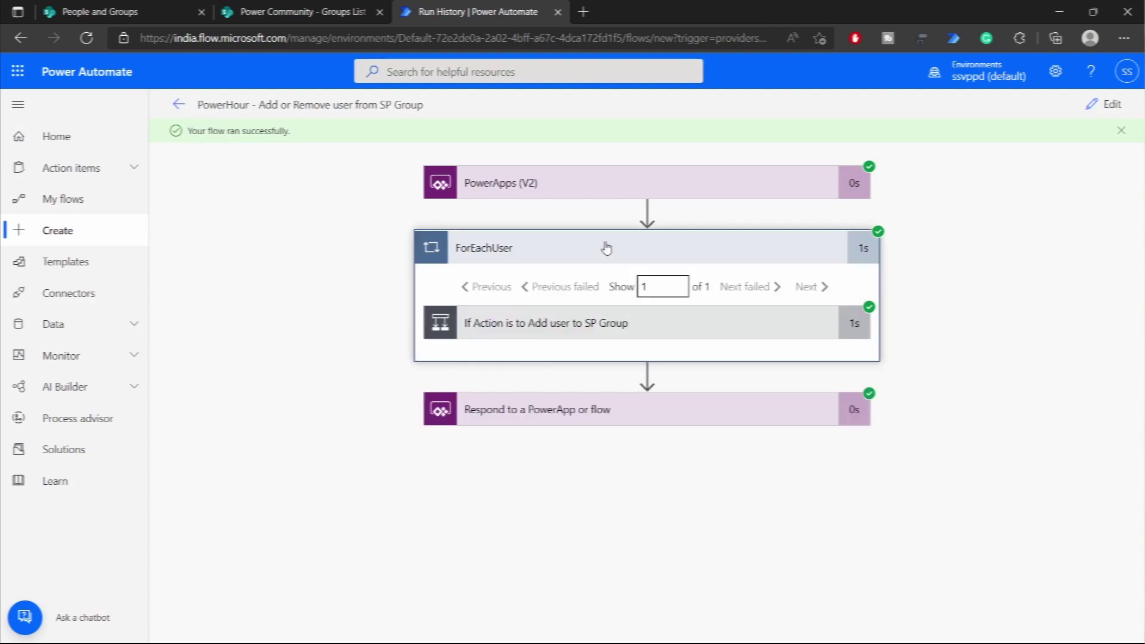
pyautogui.click(547, 324)
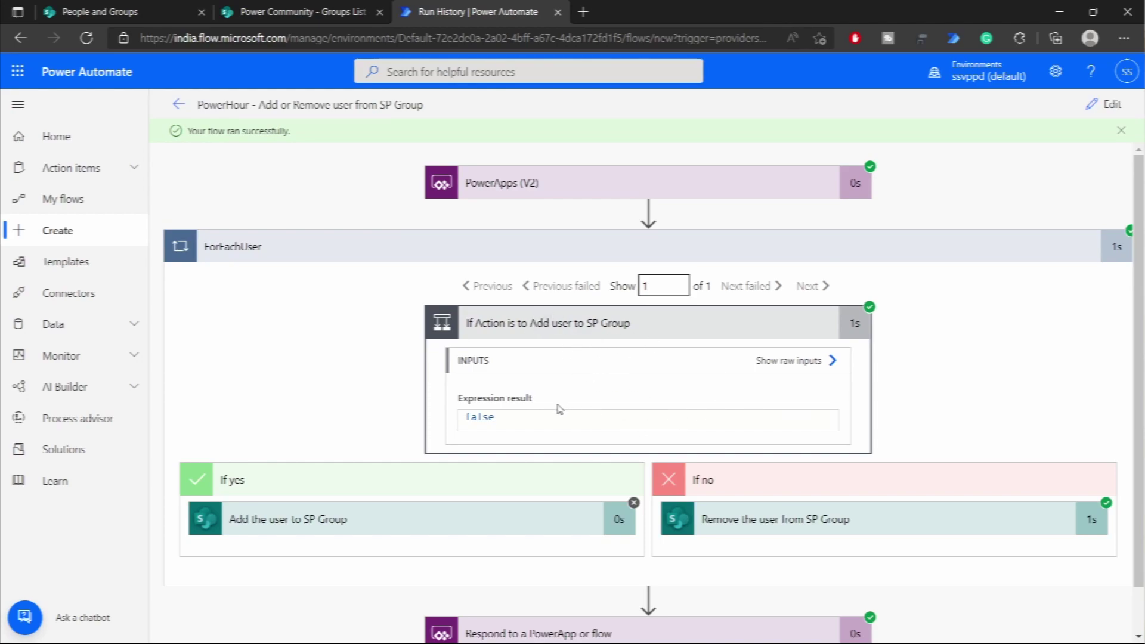
pyautogui.click(877, 514)
pyautogui.scroll(-3, 787, 417)
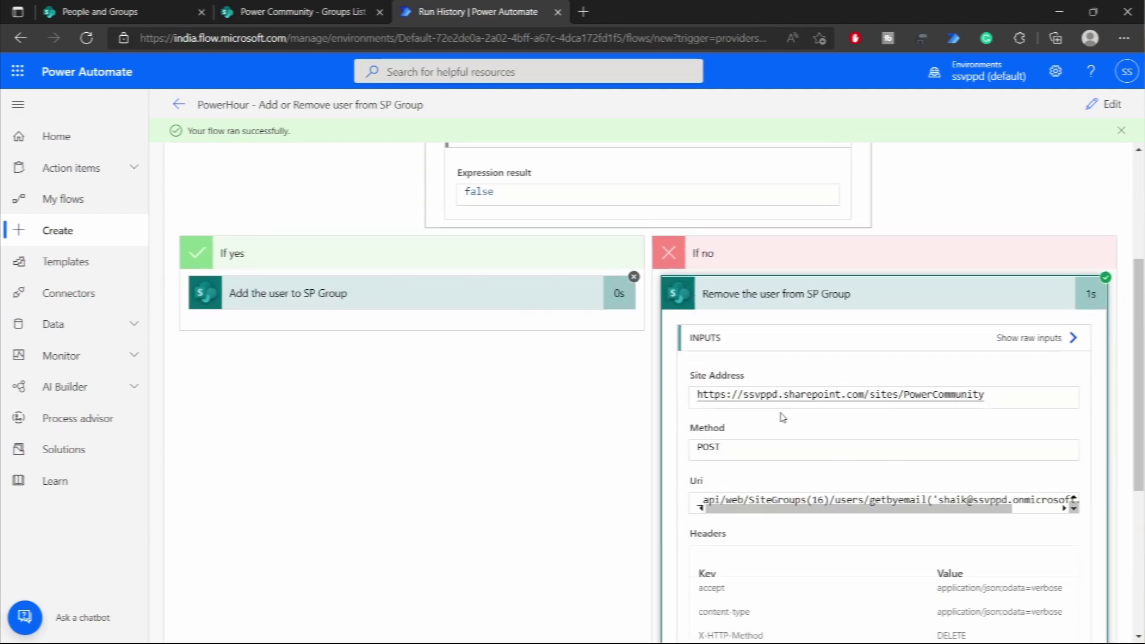
pyautogui.scroll(-2, 846, 398)
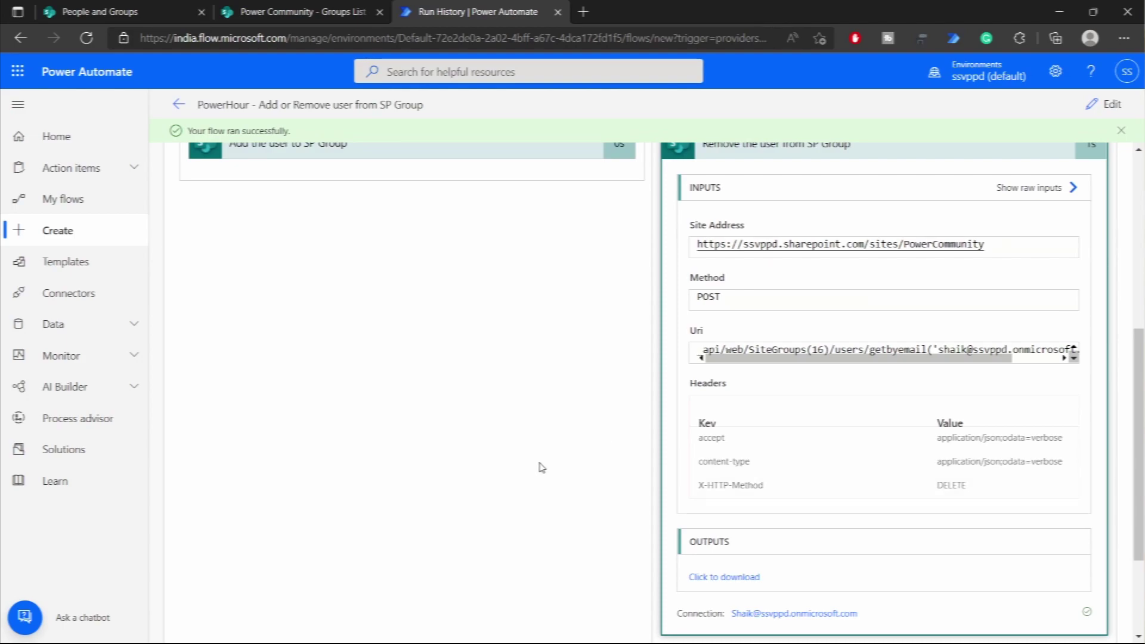
pyautogui.click(99, 11)
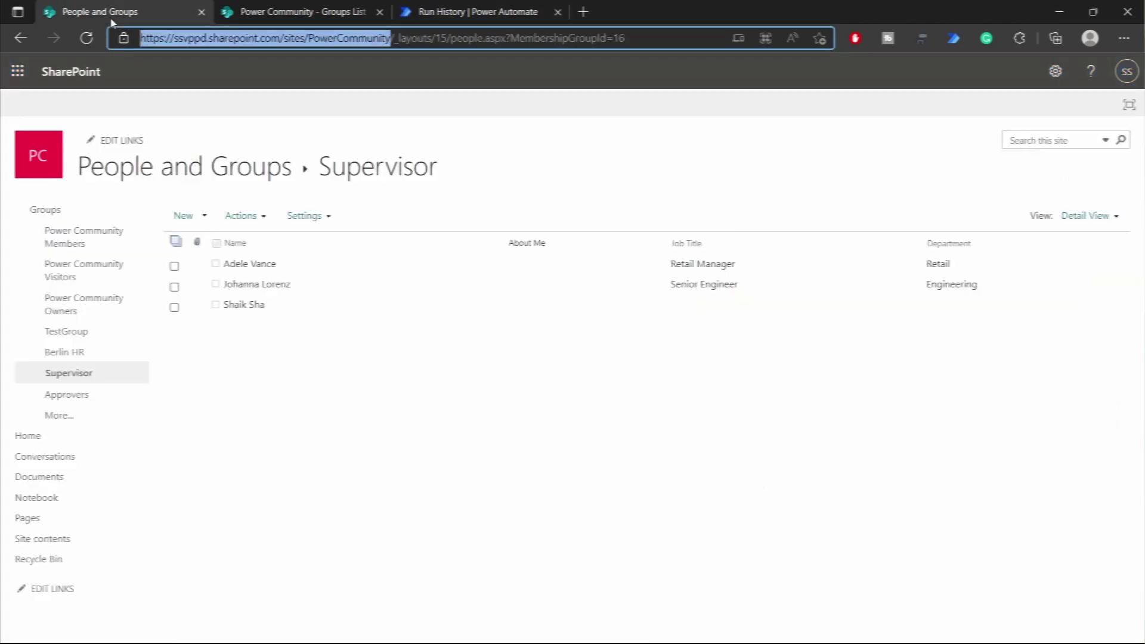
# - Reload the Supervisor group to confirm only two members remain, collapse the run details, and open a new browser tab
pyautogui.click(87, 41)
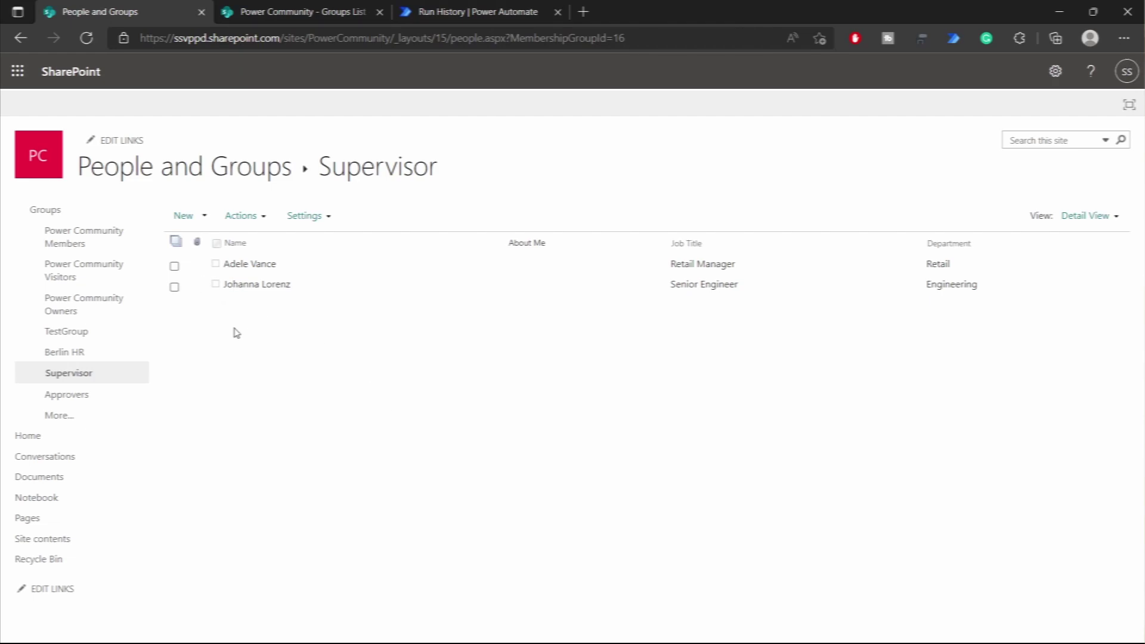
pyautogui.click(458, 15)
pyautogui.scroll(5, 912, 283)
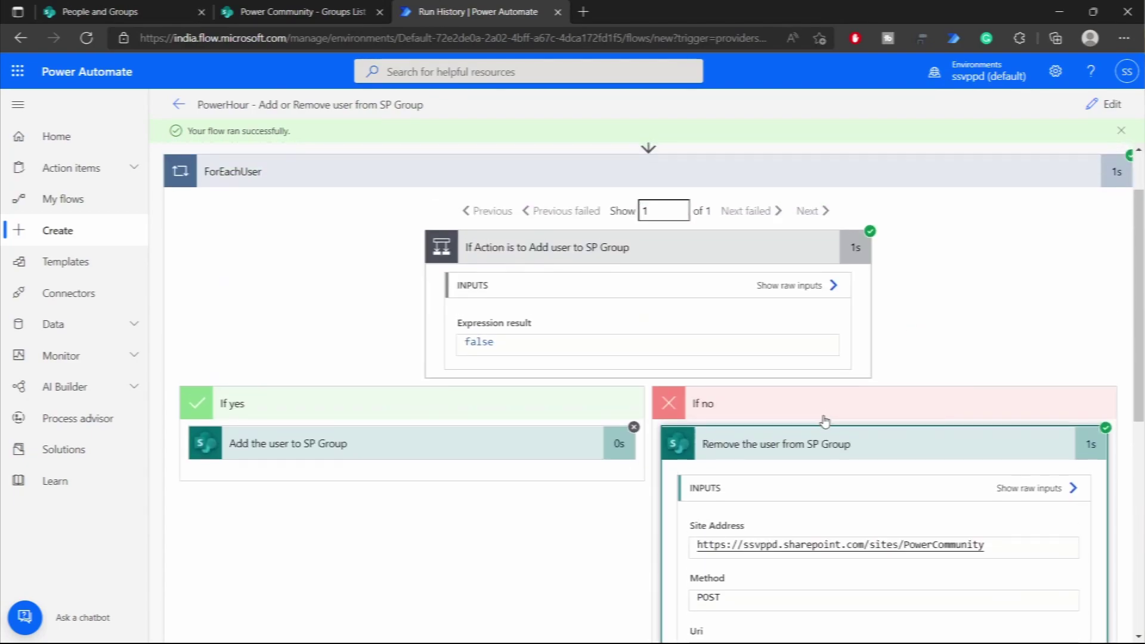
pyautogui.click(826, 444)
pyautogui.click(747, 244)
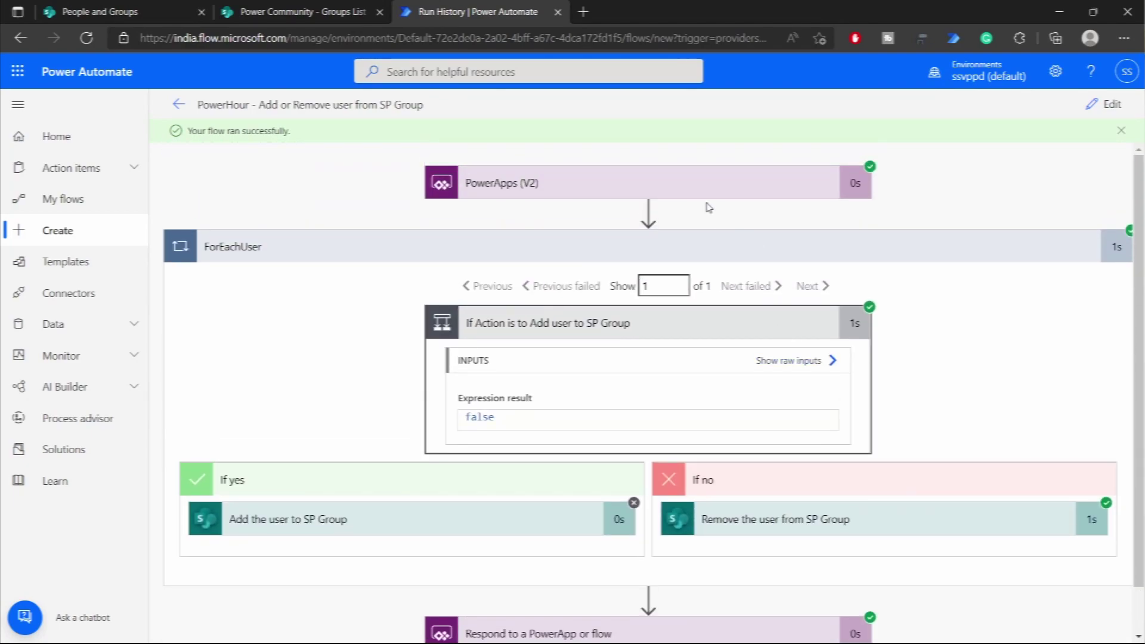
pyautogui.click(583, 12)
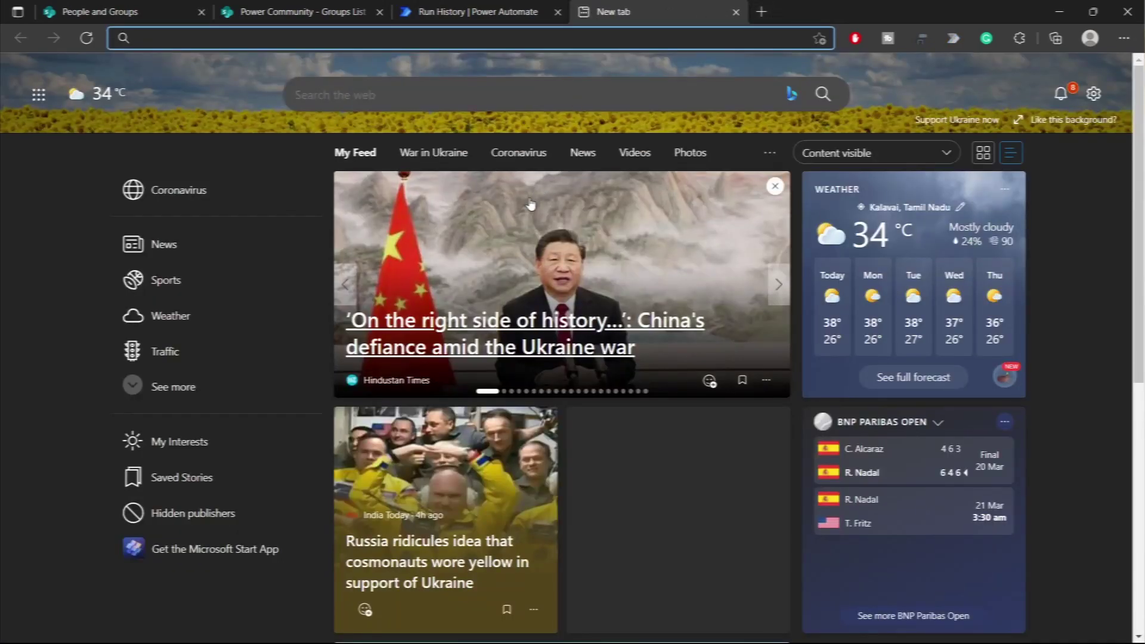
# - On make.powerapps.com, create a blank Tablet canvas app named 'Manage SP Group Membership'
pyautogui.write('make.')
pyautogui.press('Return')
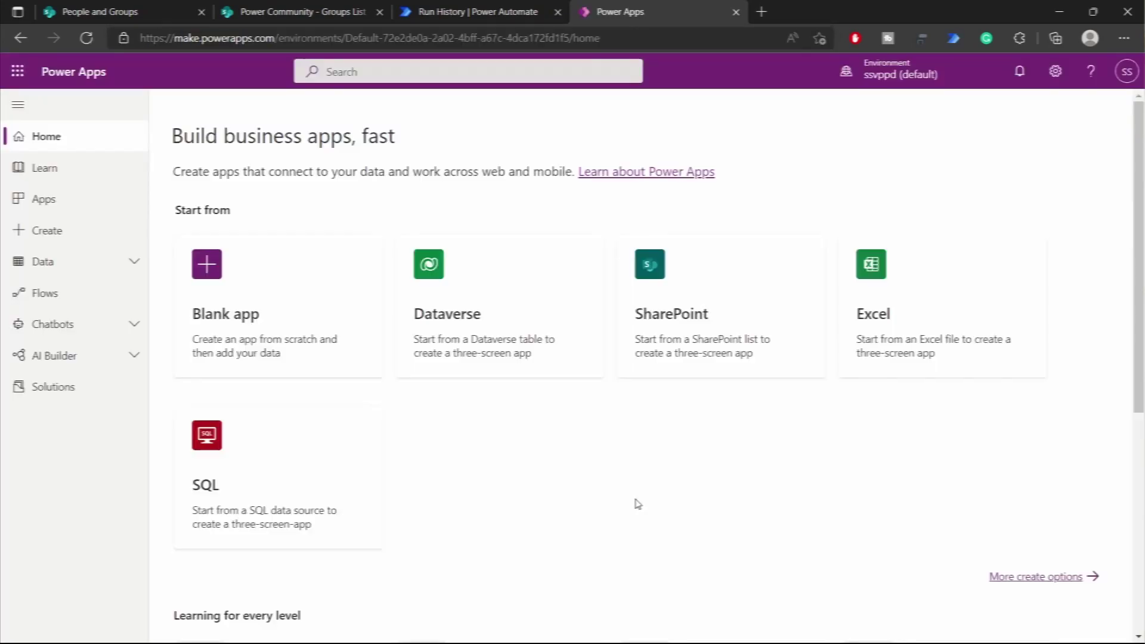
pyautogui.click(245, 347)
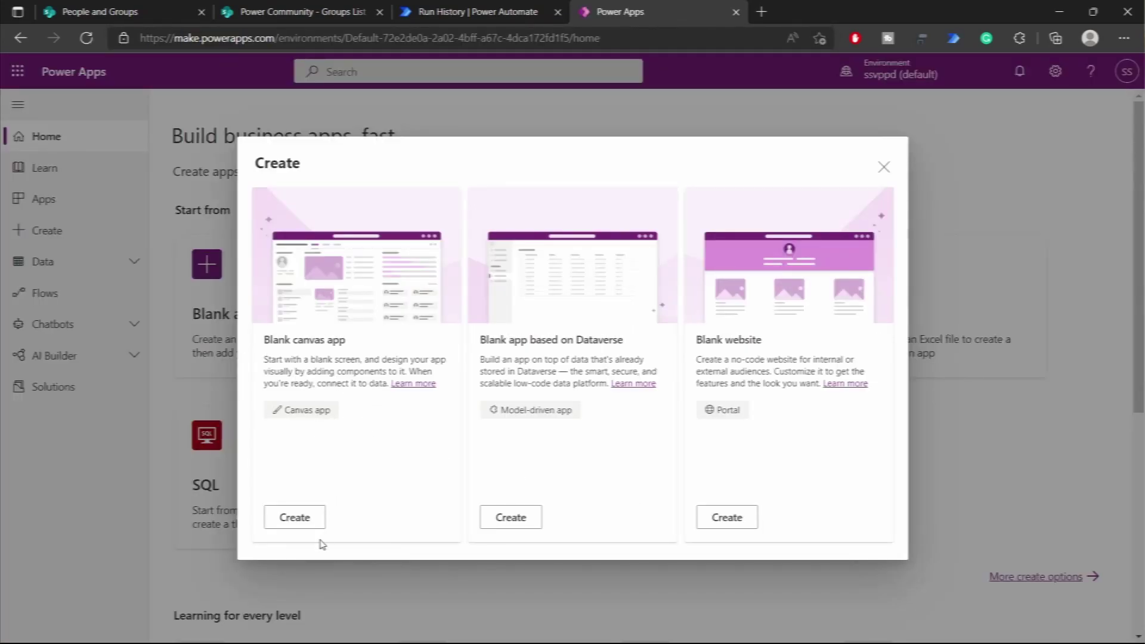
pyautogui.click(306, 524)
pyautogui.click(630, 229)
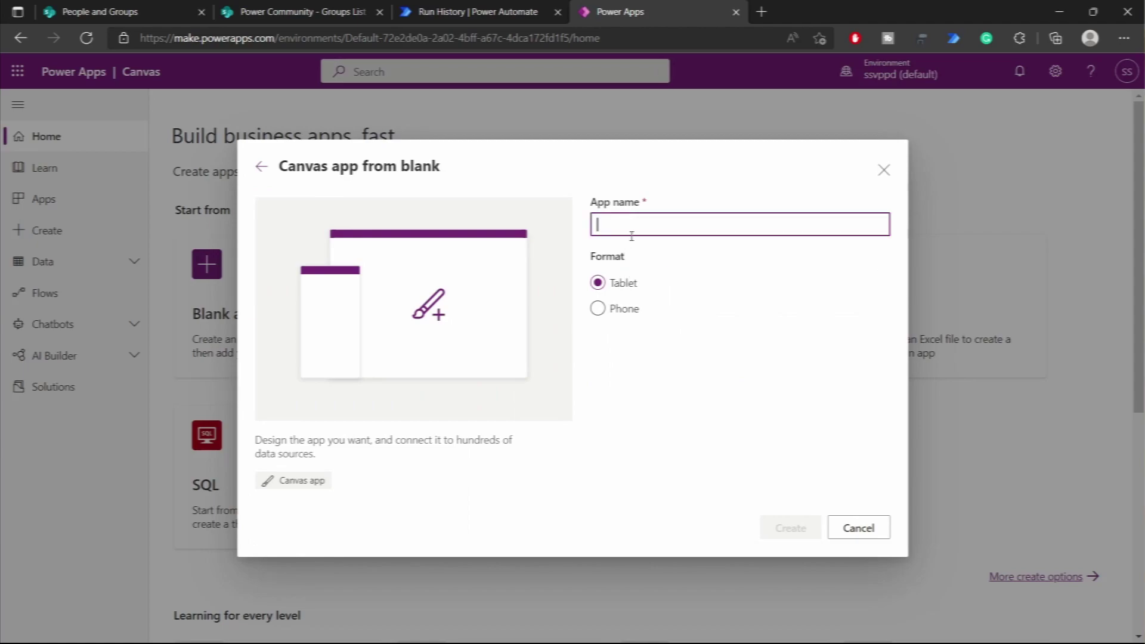
pyautogui.write('P')
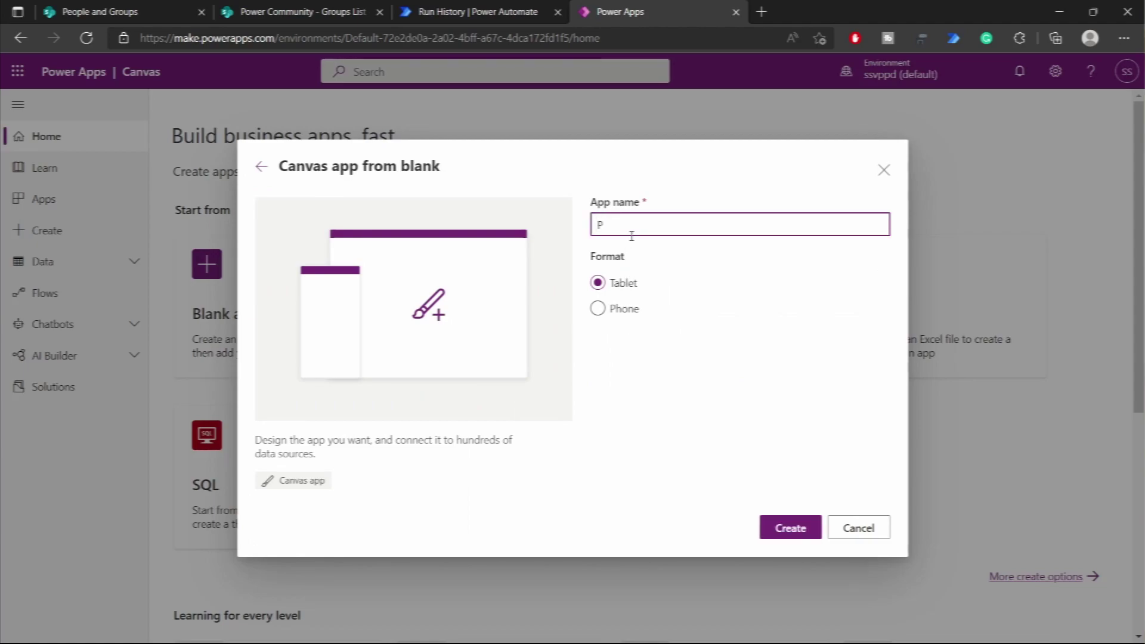
pyautogui.write('ower')
pyautogui.hotkey('ctrl', 'a')
pyautogui.write('Manage SP Grou')
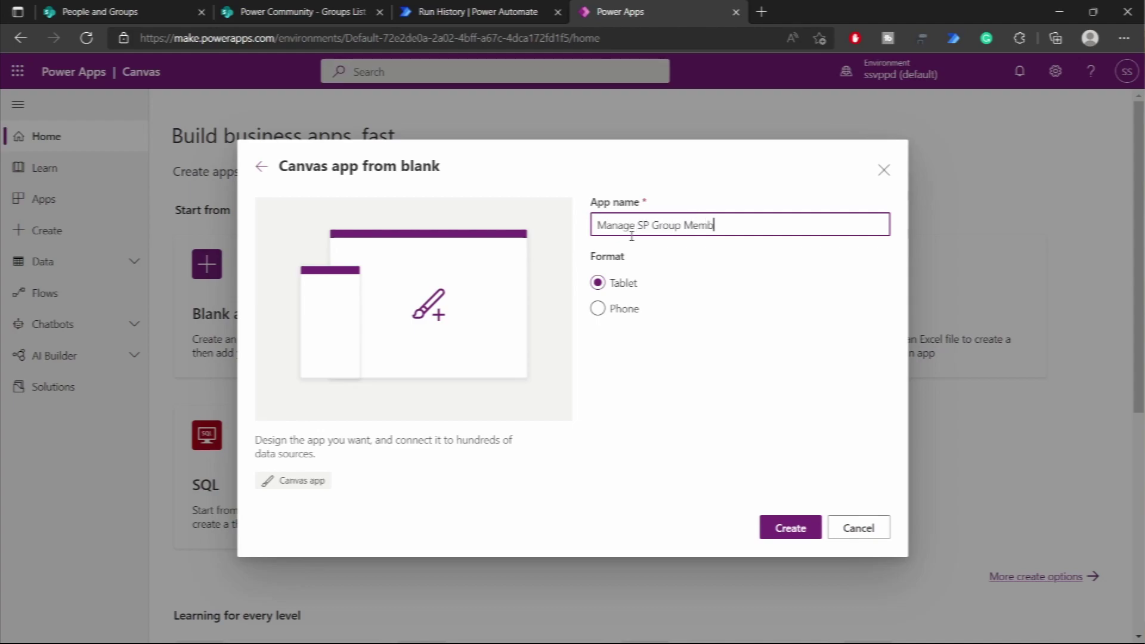
pyautogui.write('p Membership')
pyautogui.click(721, 421)
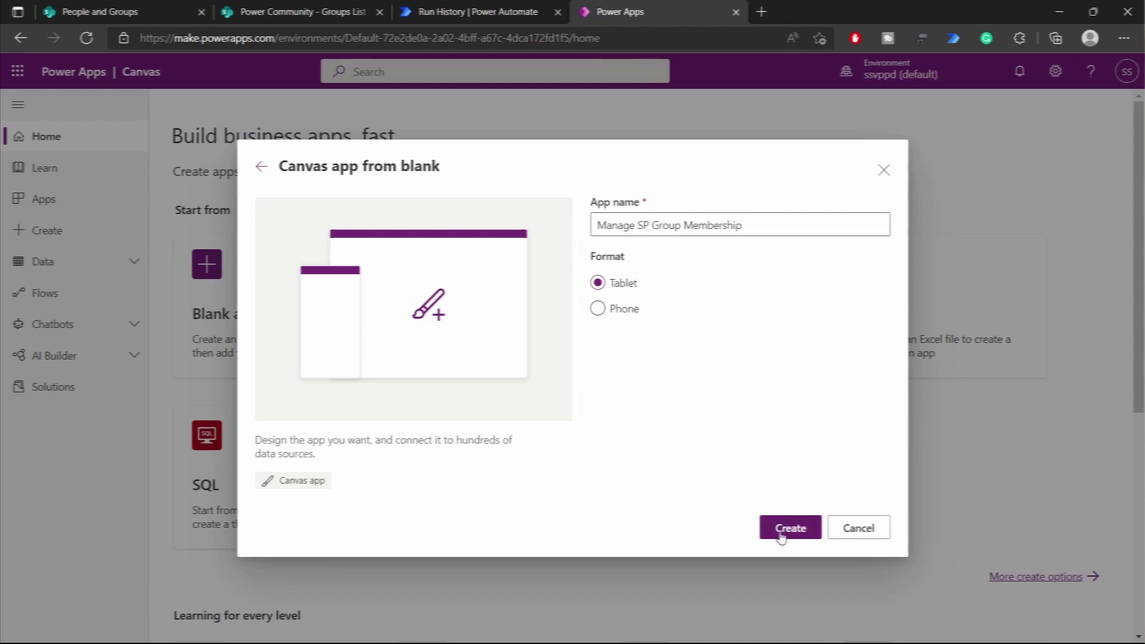
pyautogui.click(784, 528)
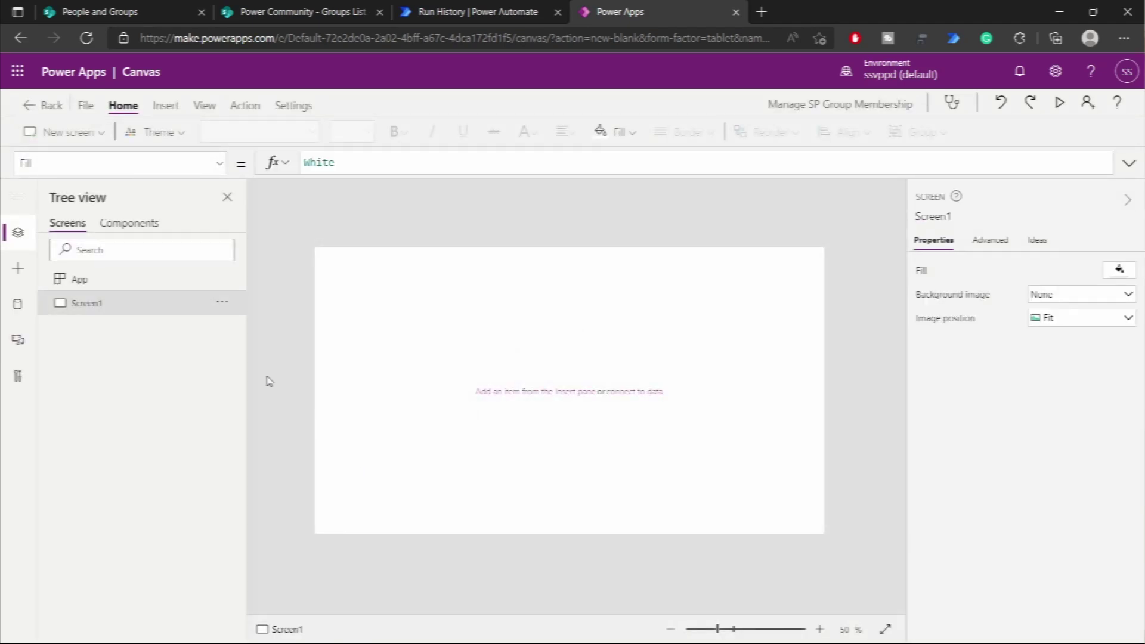
# - Connect the Power Community site's Groups List through the existing SharePoint connection
pyautogui.click(18, 304)
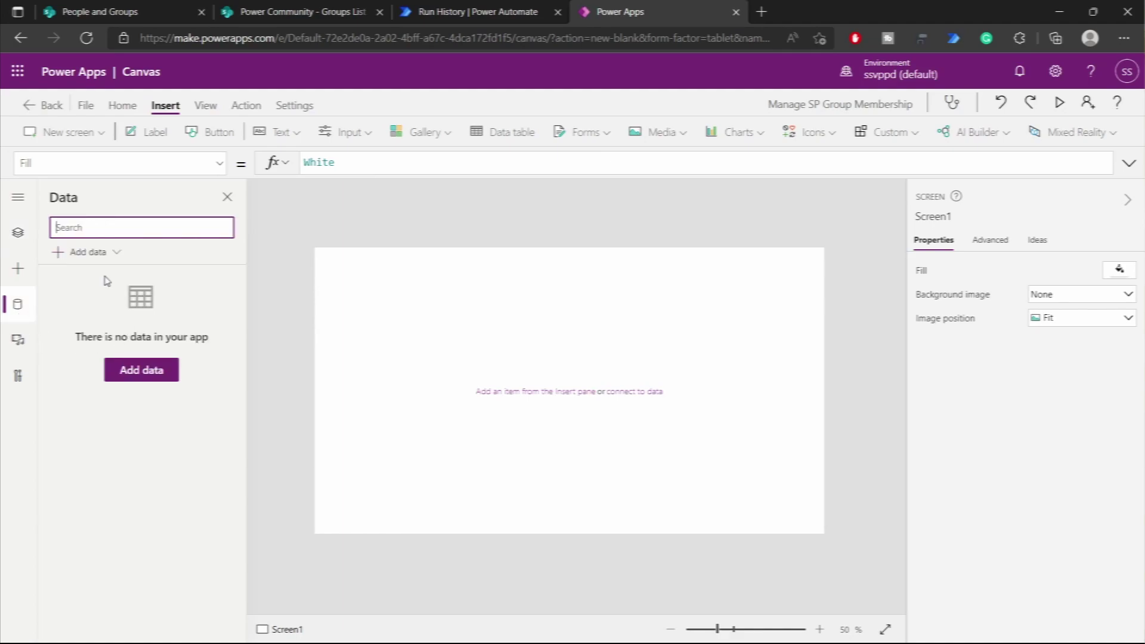
pyautogui.click(95, 253)
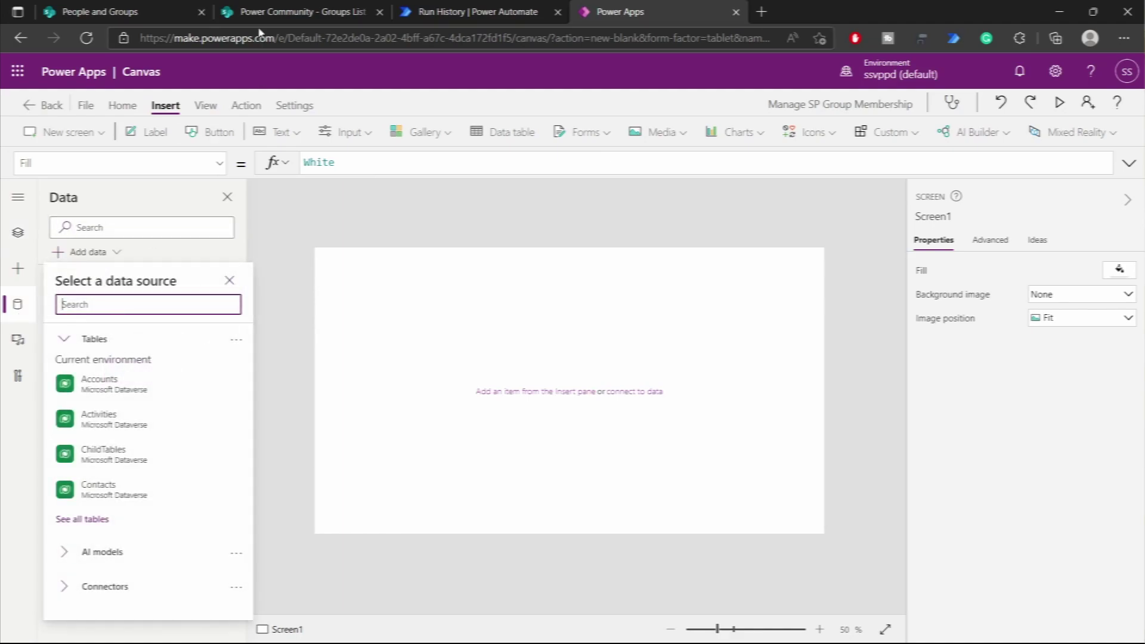
pyautogui.click(264, 10)
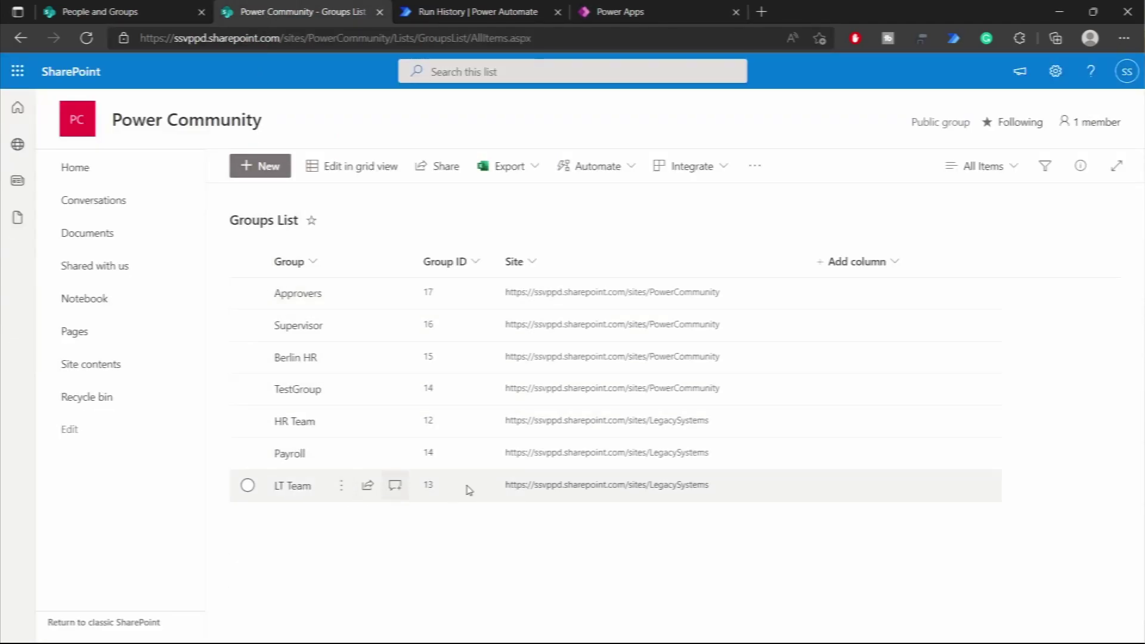
pyautogui.click(611, 12)
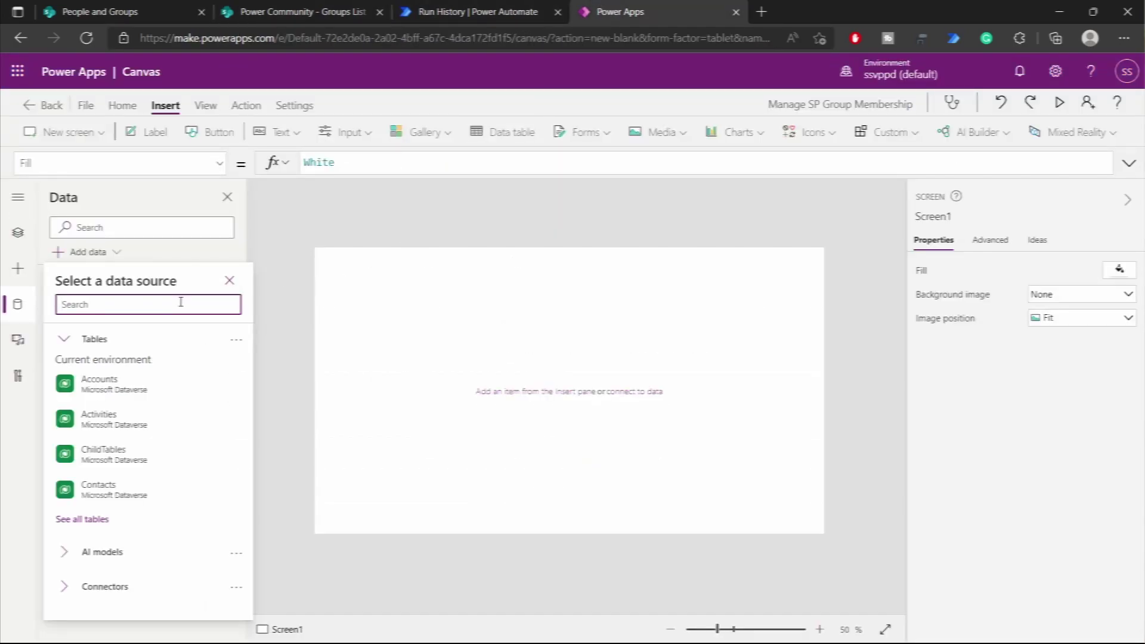
pyautogui.write('sharepoint')
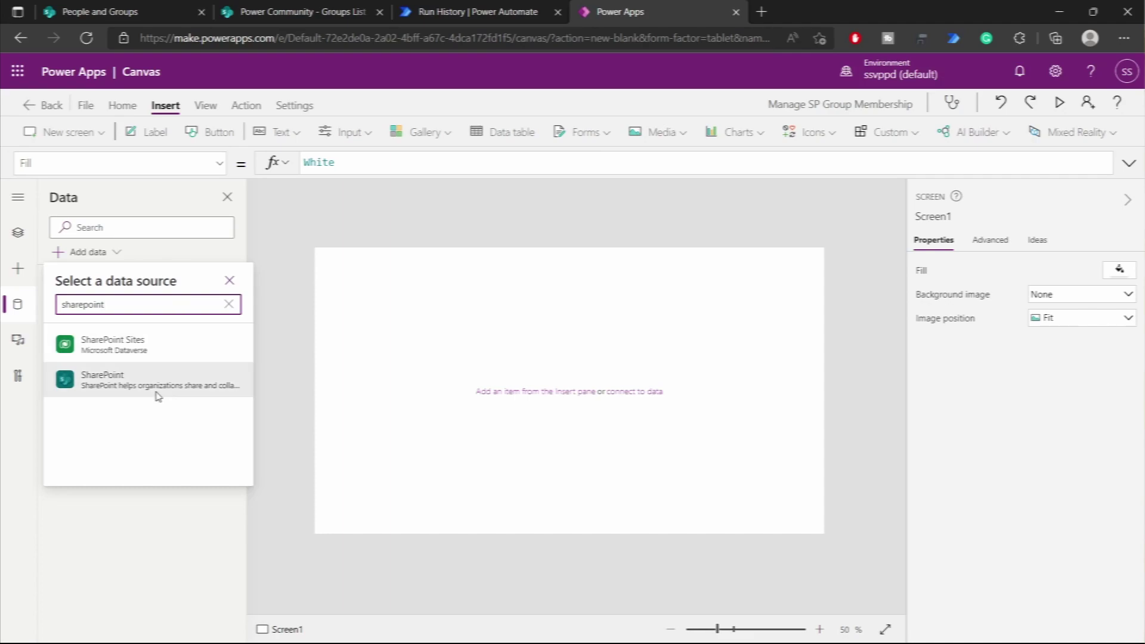
pyautogui.click(155, 396)
pyautogui.click(148, 345)
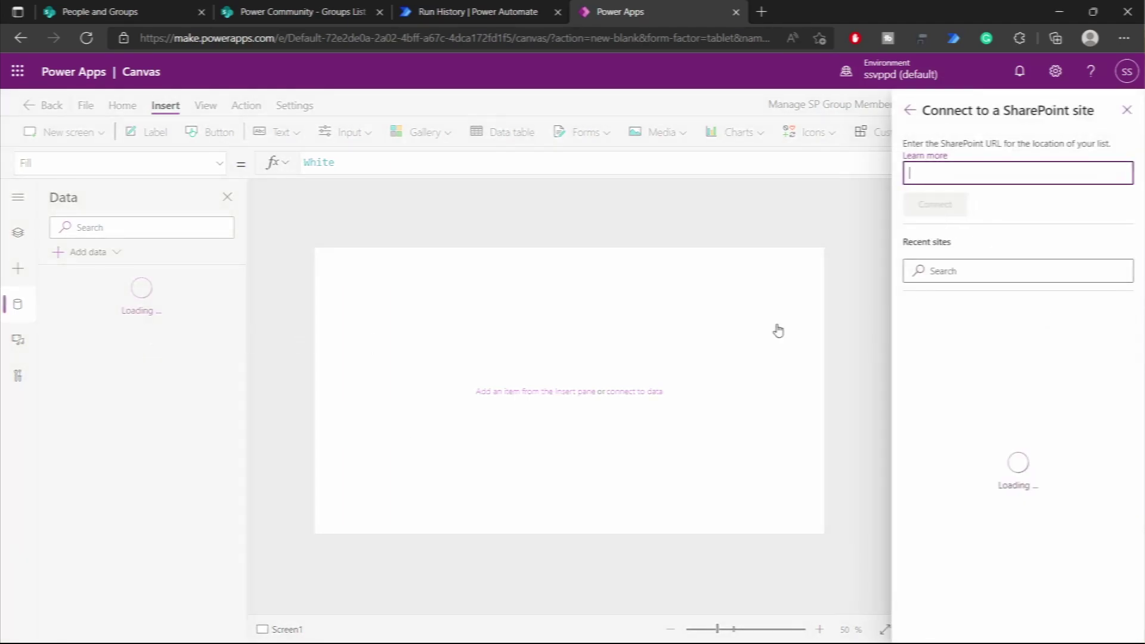
pyautogui.click(997, 344)
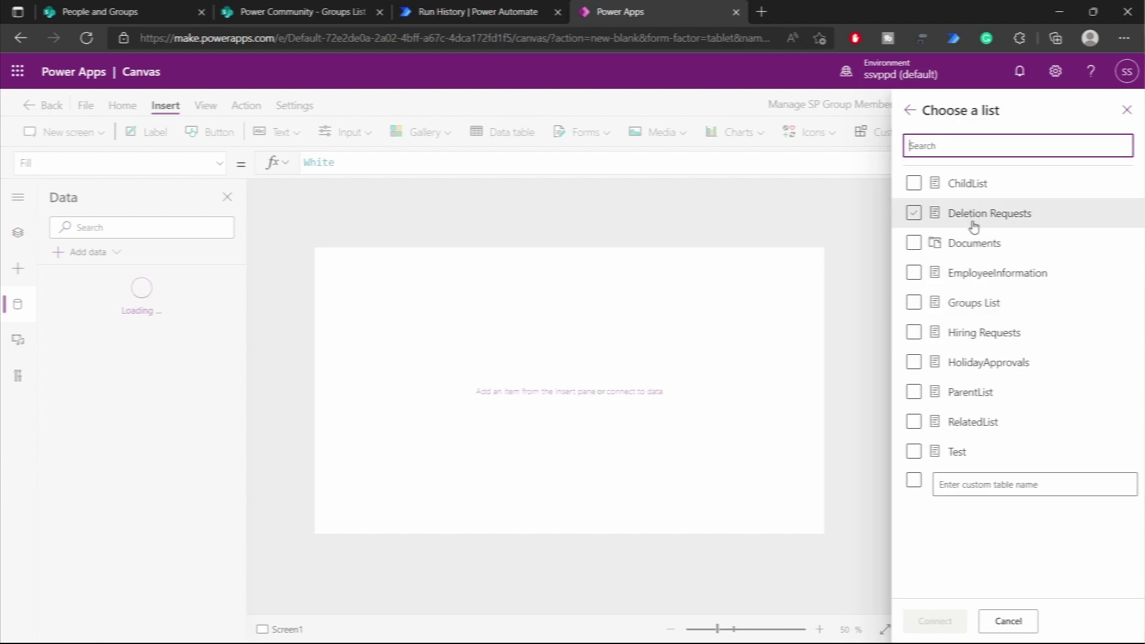
pyautogui.click(963, 303)
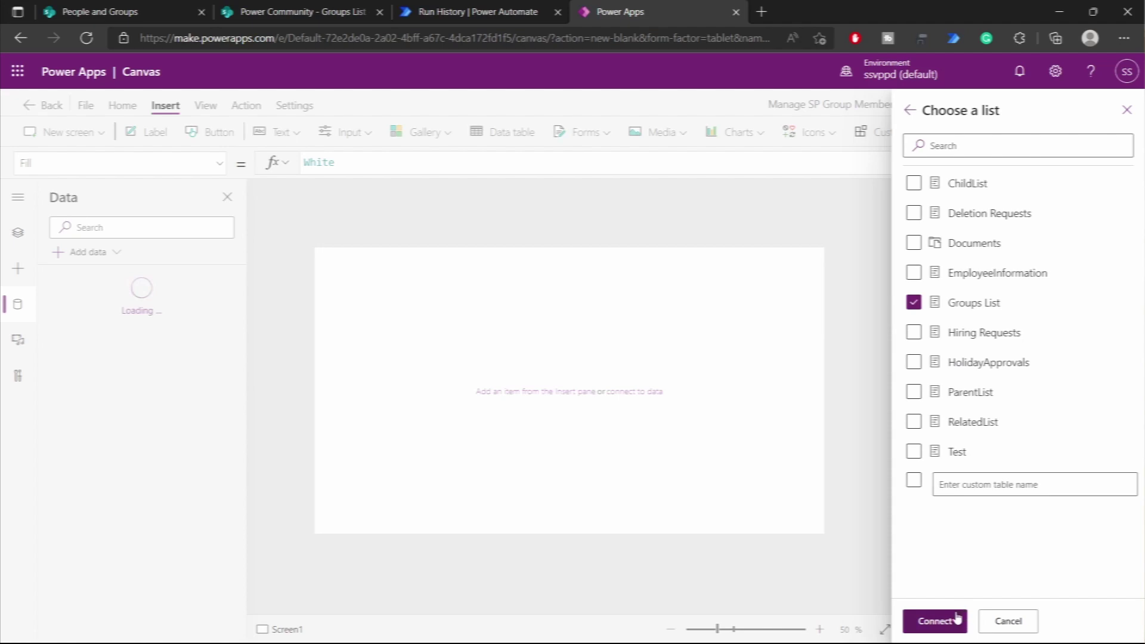
pyautogui.click(935, 620)
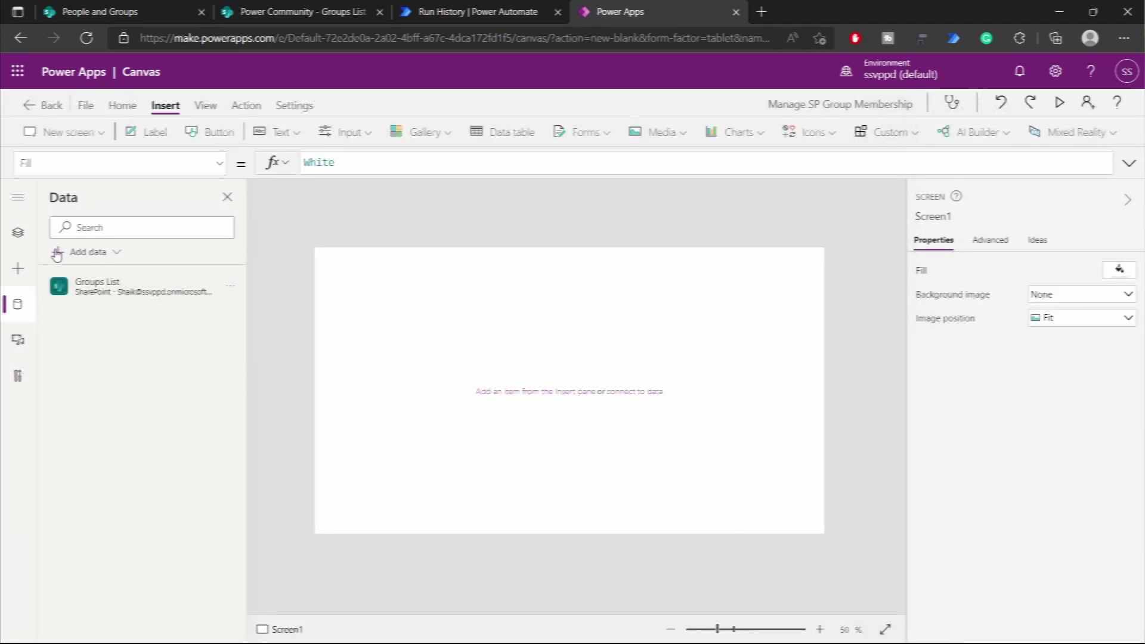
pyautogui.click(18, 233)
# - Insert a vertical gallery bound to Groups List with a title-and-subtitle layout, extended down and moved to the left edge
pyautogui.click(420, 142)
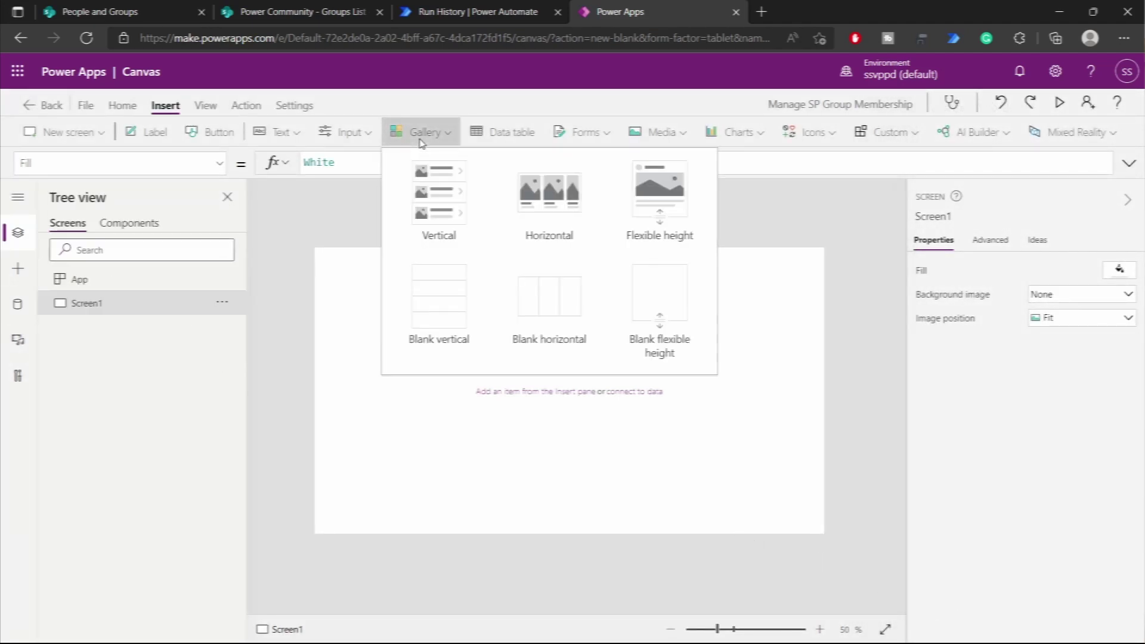
pyautogui.click(435, 215)
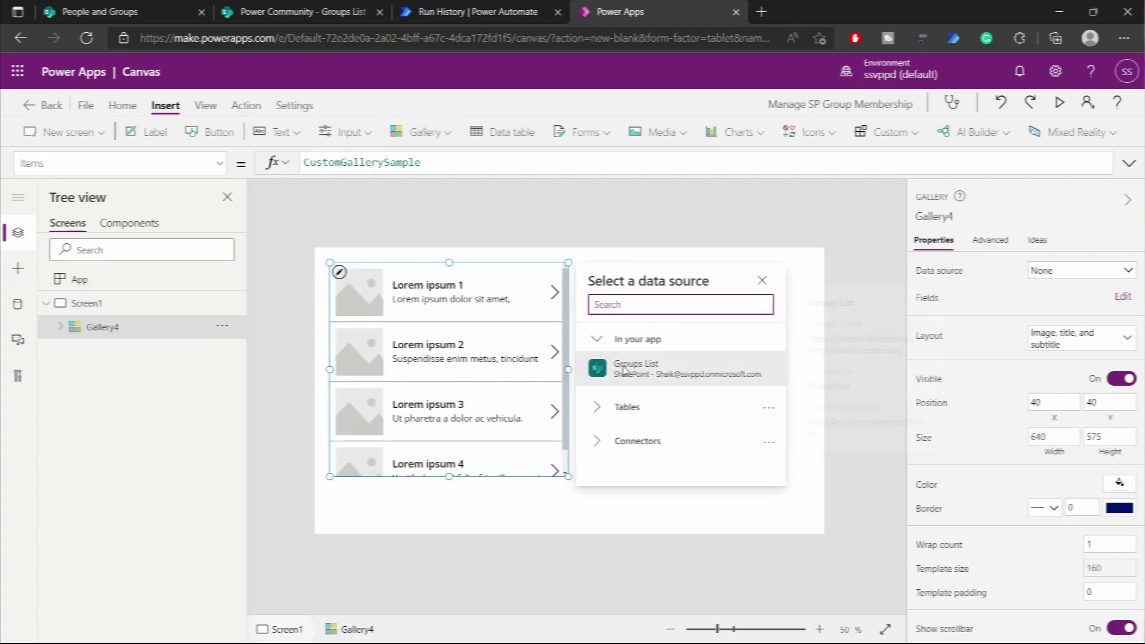
pyautogui.click(632, 368)
pyautogui.click(1032, 346)
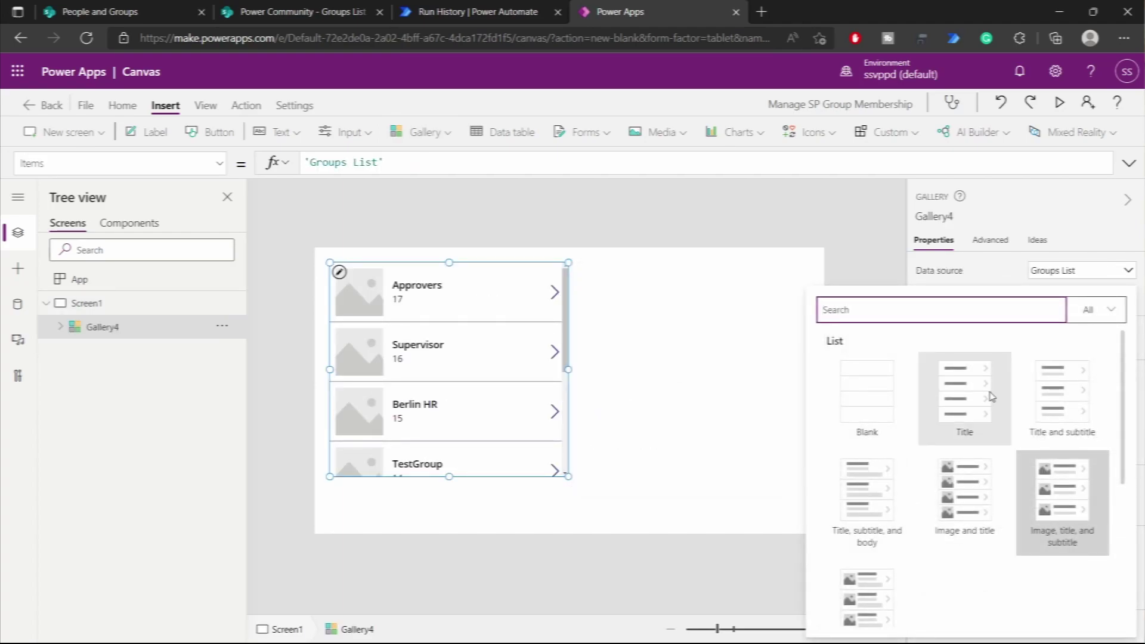
pyautogui.click(1041, 398)
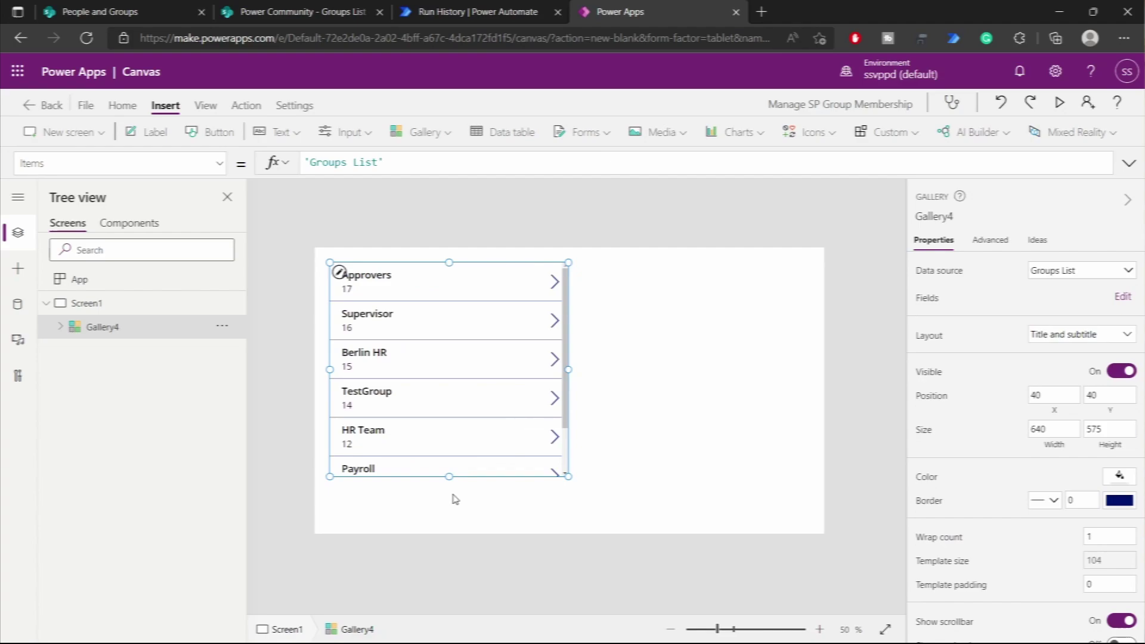
pyautogui.moveTo(449, 476); pyautogui.dragTo(448, 535)
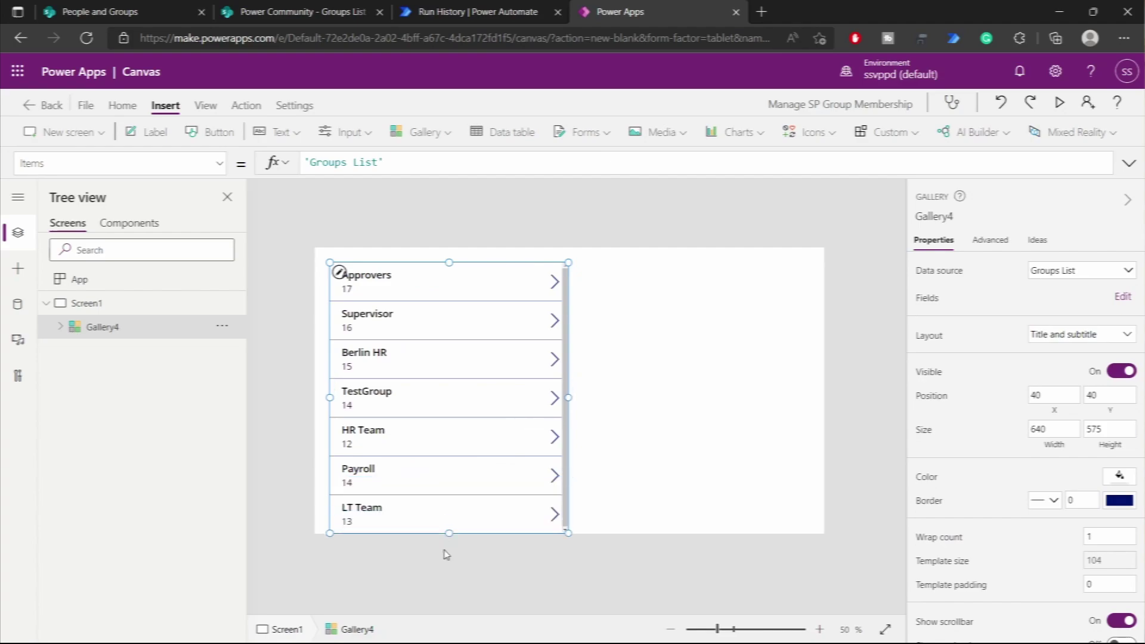
pyautogui.moveTo(329, 397); pyautogui.dragTo(314, 405)
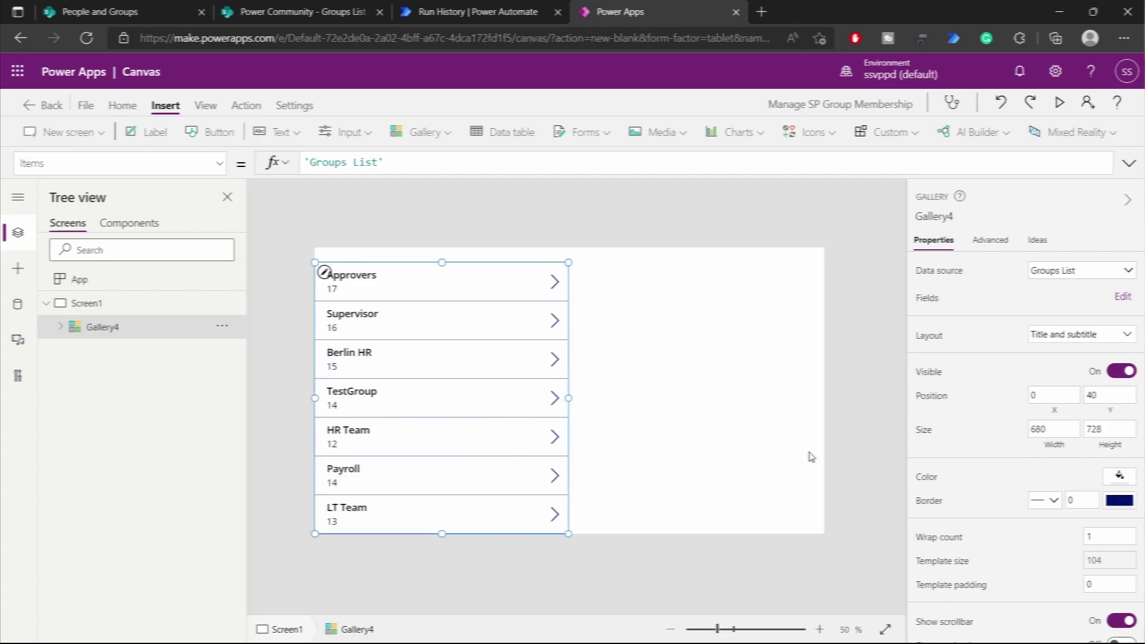
# - Show each group's Site in the gallery subtitle, then widen the gallery and stretch it to the screen top
pyautogui.click(1123, 298)
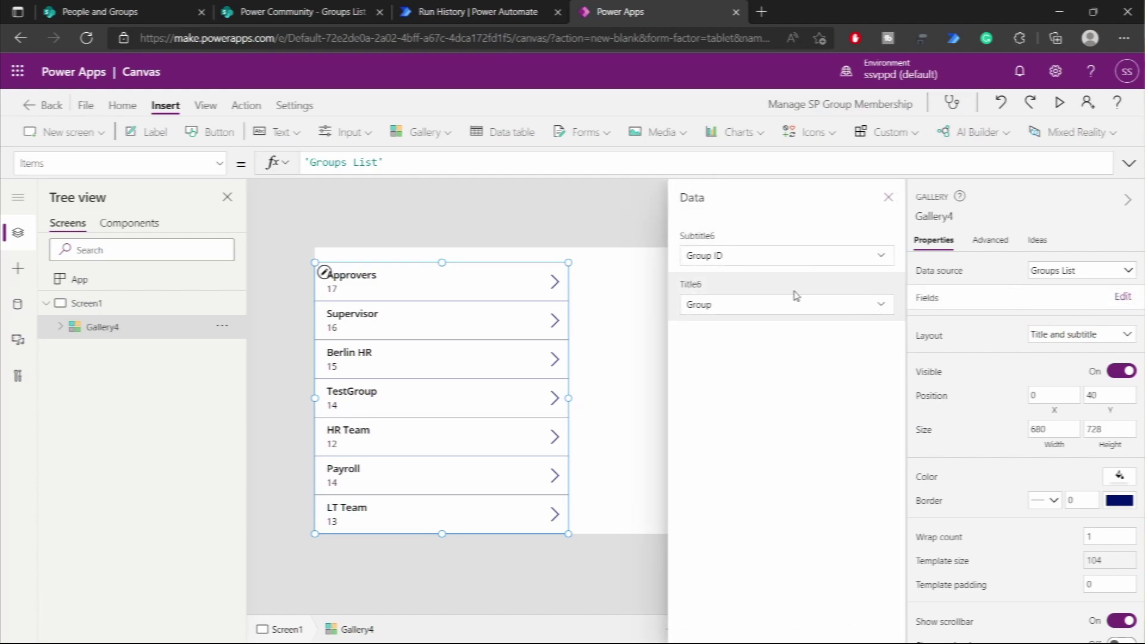
pyautogui.click(741, 266)
pyautogui.click(741, 265)
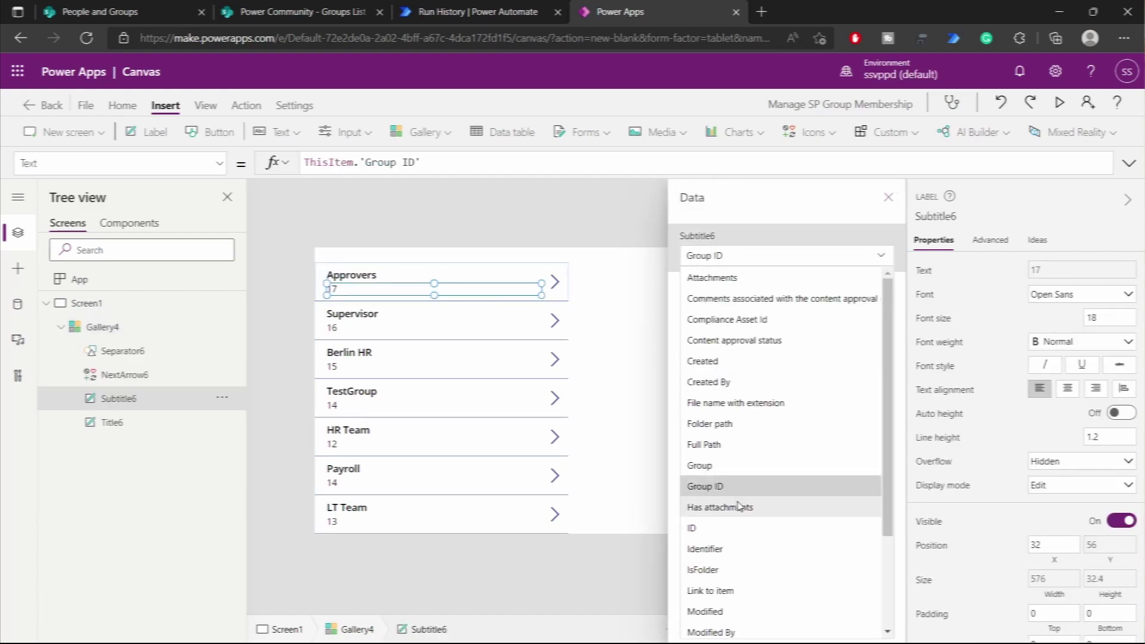
pyautogui.scroll(-1, 744, 555)
pyautogui.scroll(-1, 745, 556)
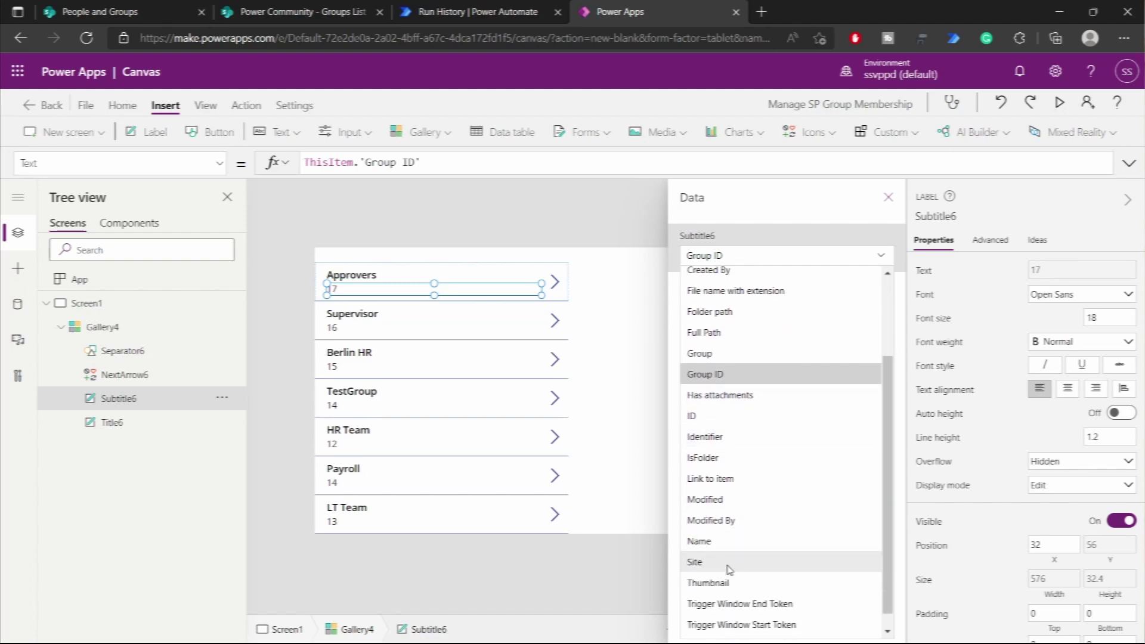
pyautogui.click(728, 567)
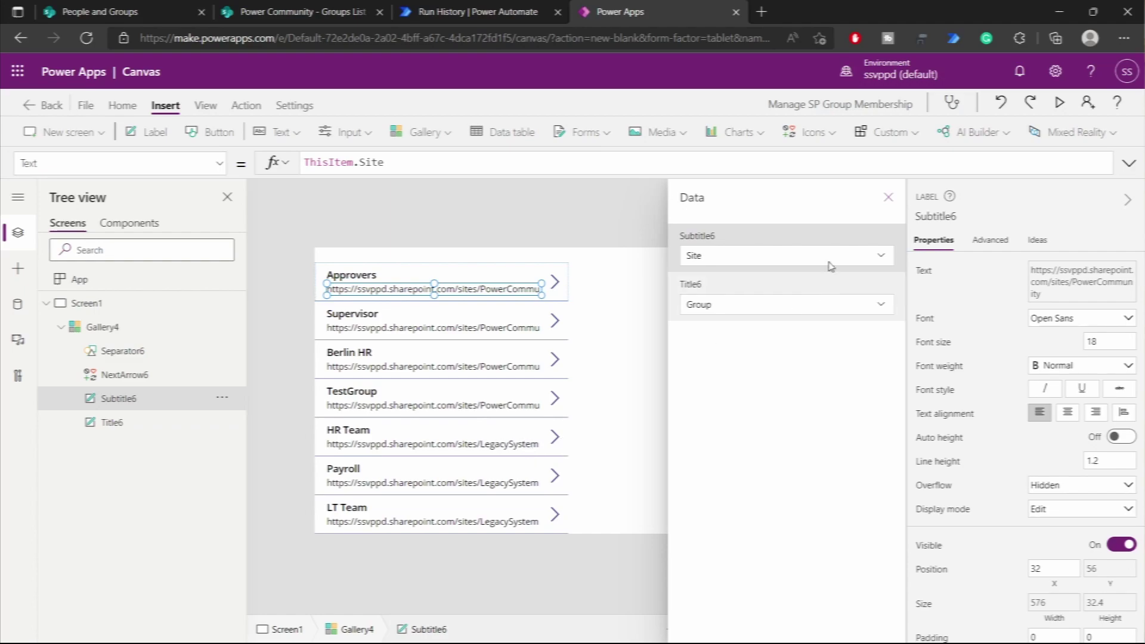
pyautogui.click(888, 197)
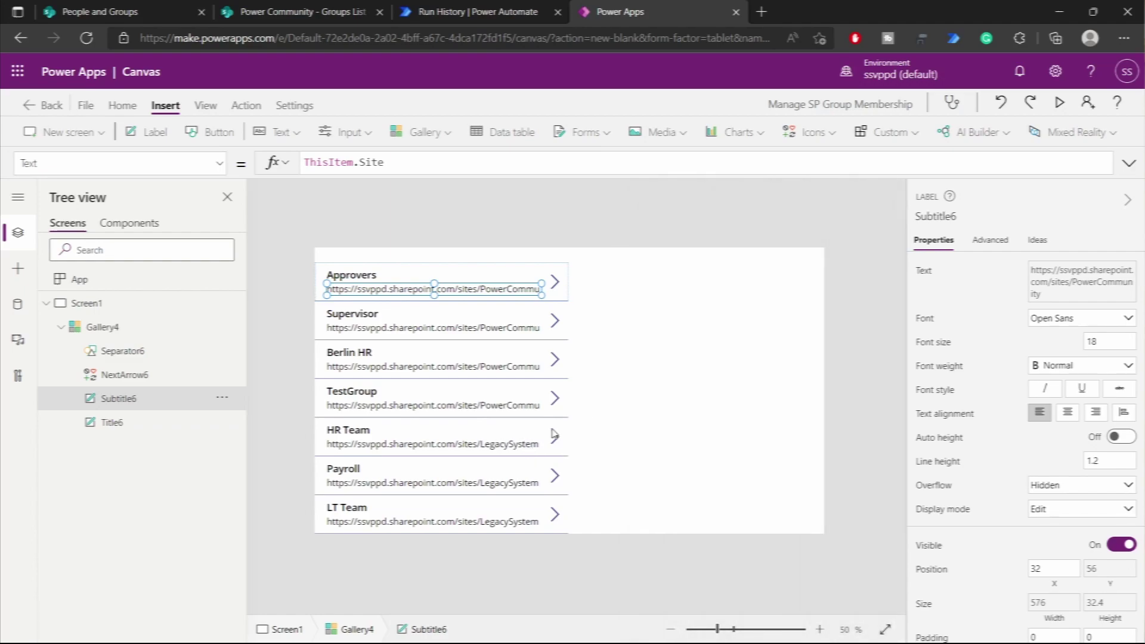
pyautogui.click(458, 440)
pyautogui.moveTo(570, 398); pyautogui.dragTo(586, 400)
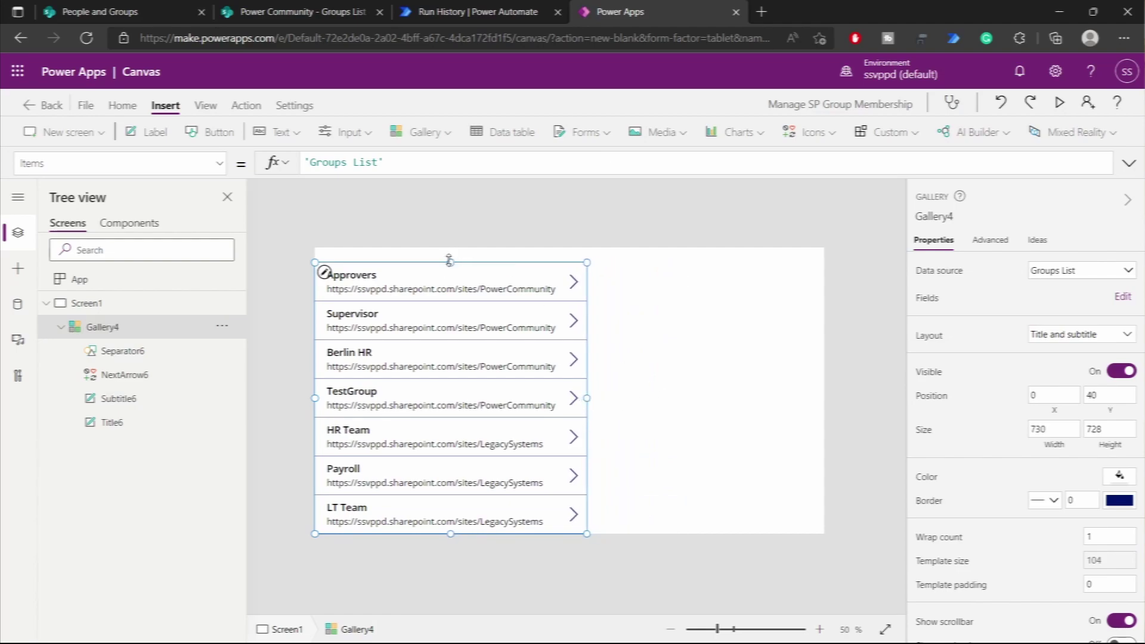
pyautogui.moveTo(450, 261); pyautogui.dragTo(439, 224)
pyautogui.click(684, 420)
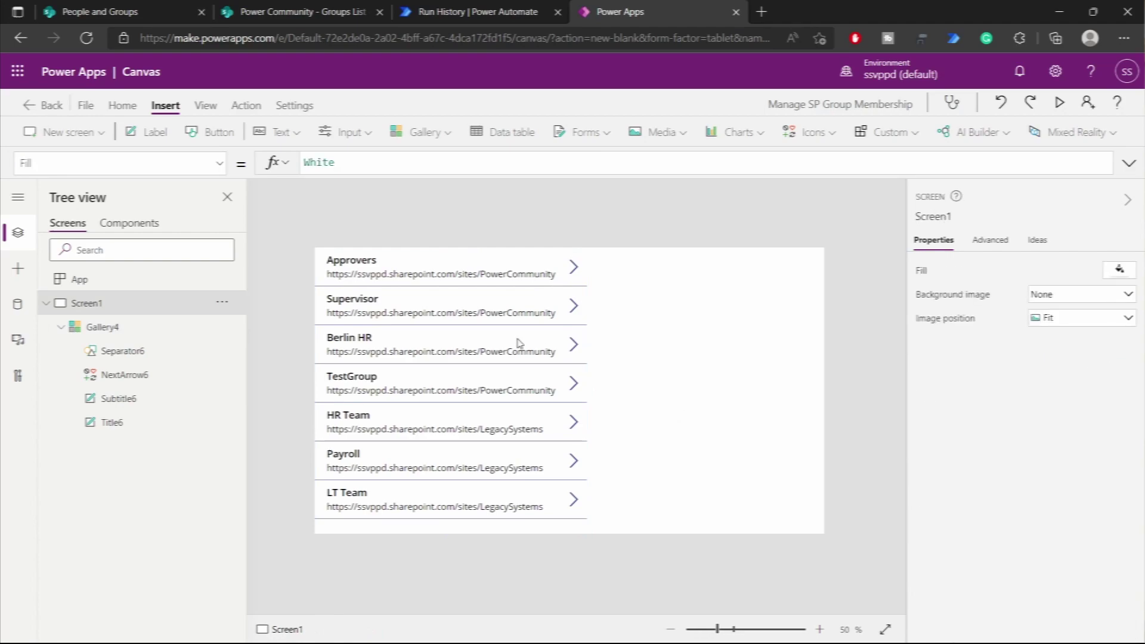
# - Place a combo box right of the gallery with Items set to Choices([@'Groups List'].'Created By')
pyautogui.click(341, 134)
pyautogui.click(356, 266)
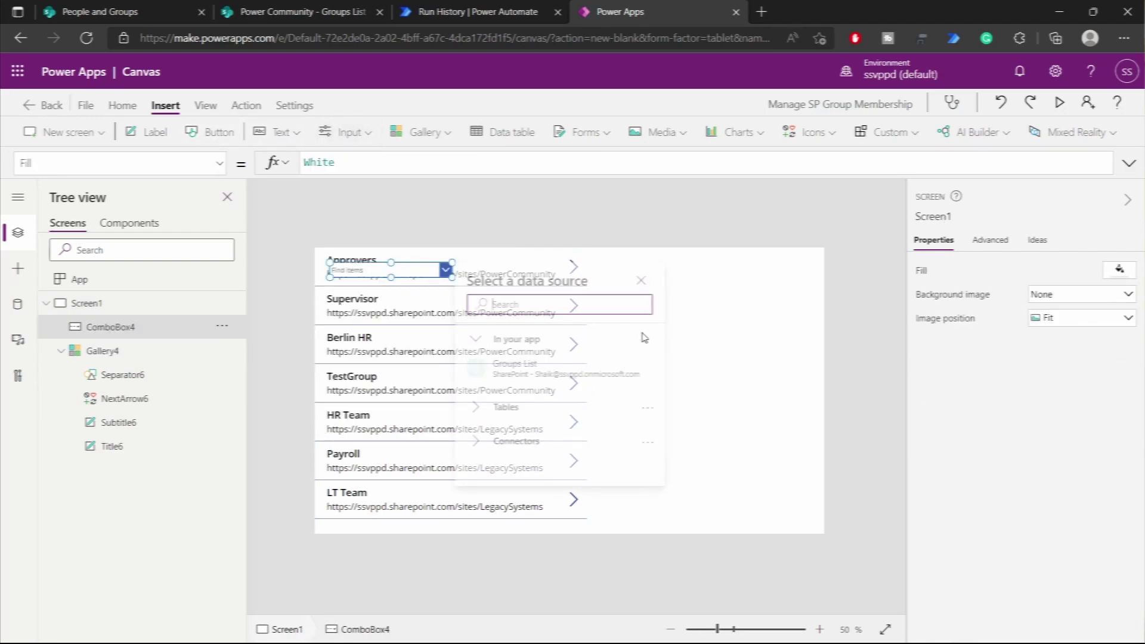
pyautogui.moveTo(346, 269); pyautogui.dragTo(671, 290)
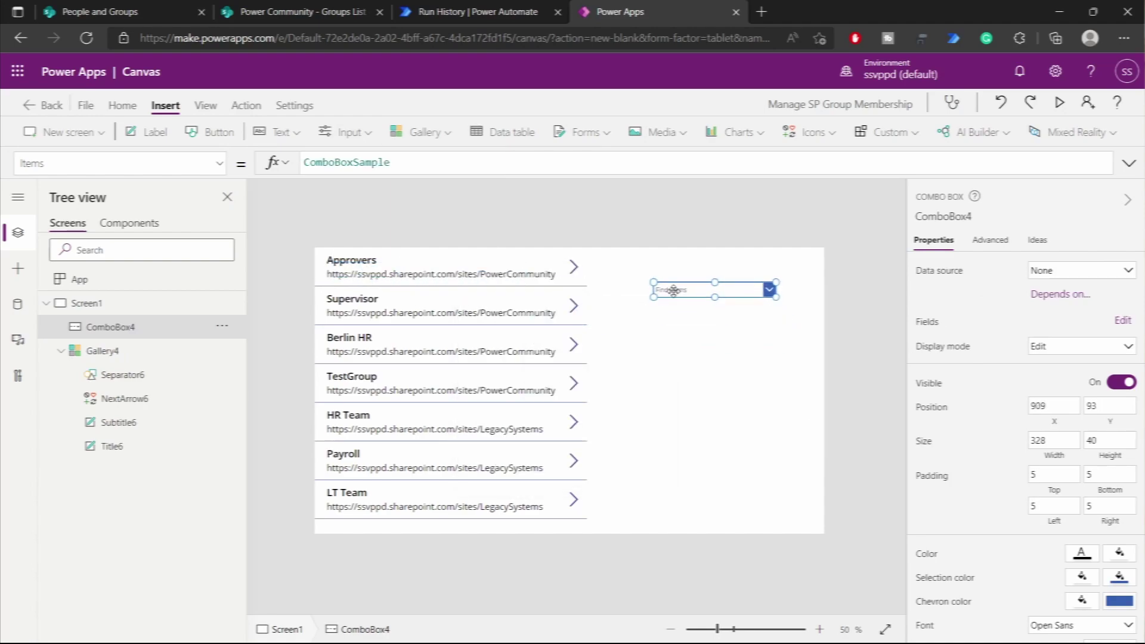
pyautogui.doubleClick(430, 159)
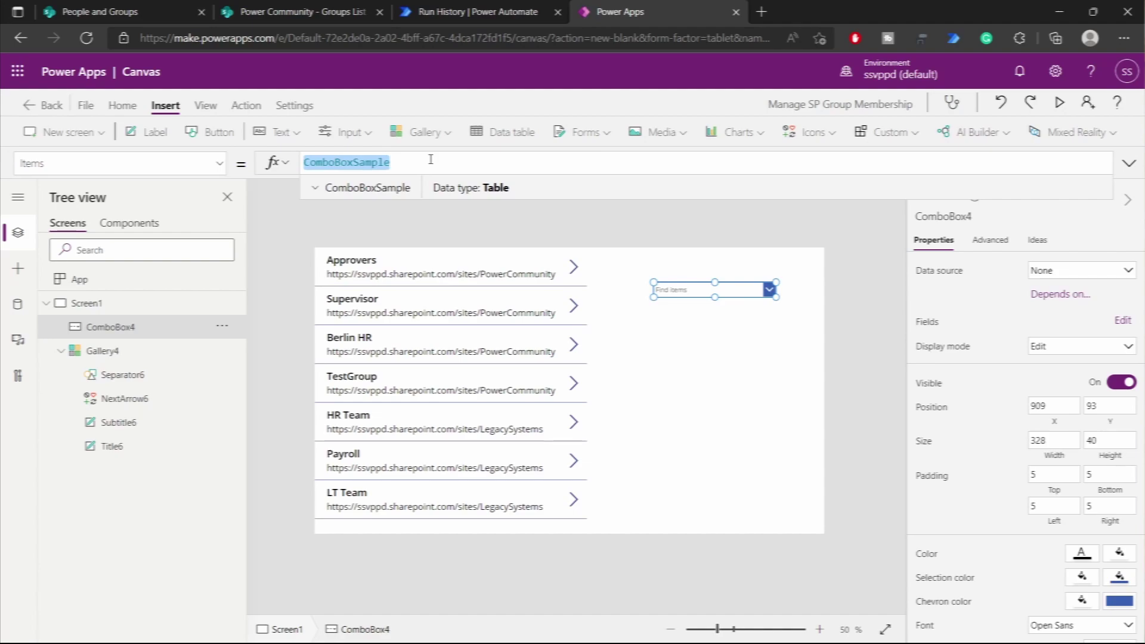
pyautogui.write('Choice')
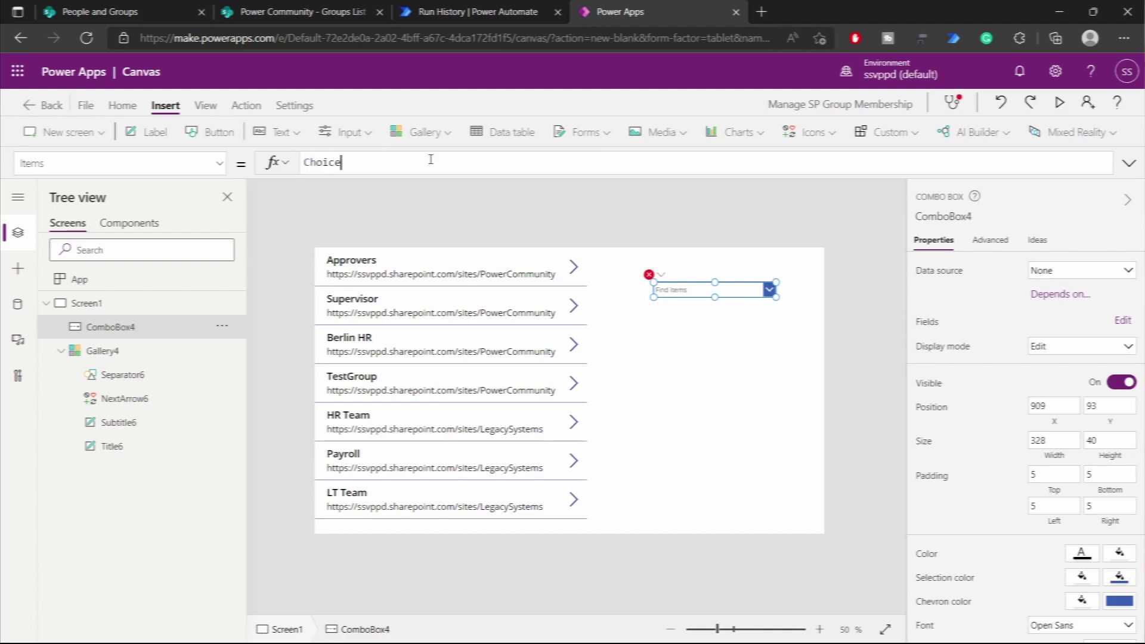
pyautogui.write('s(')
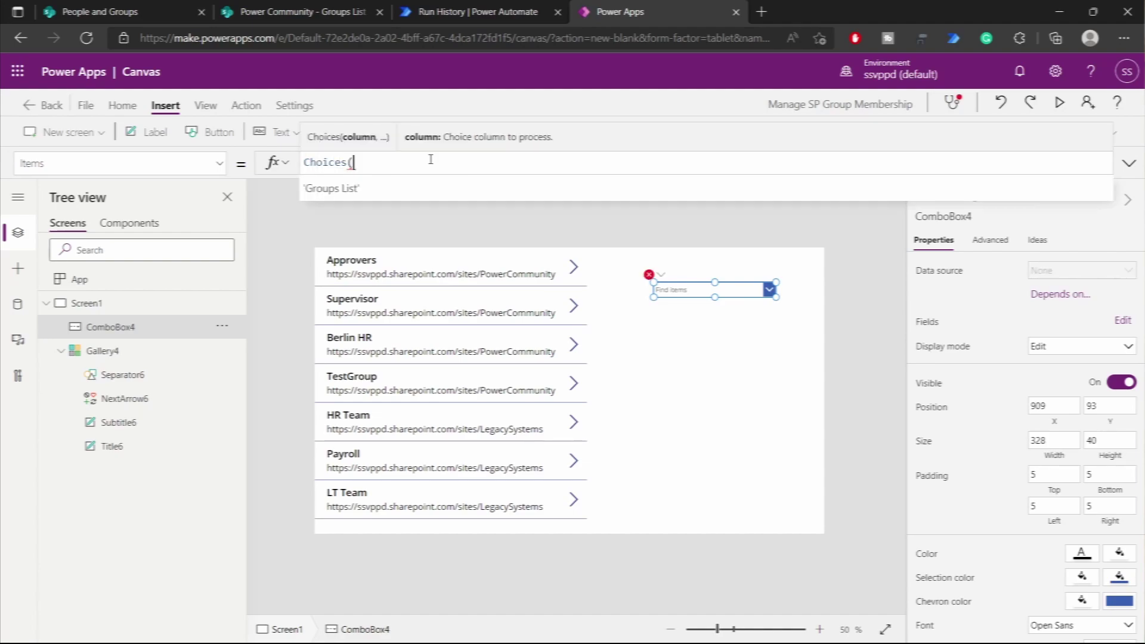
pyautogui.write('[@G')
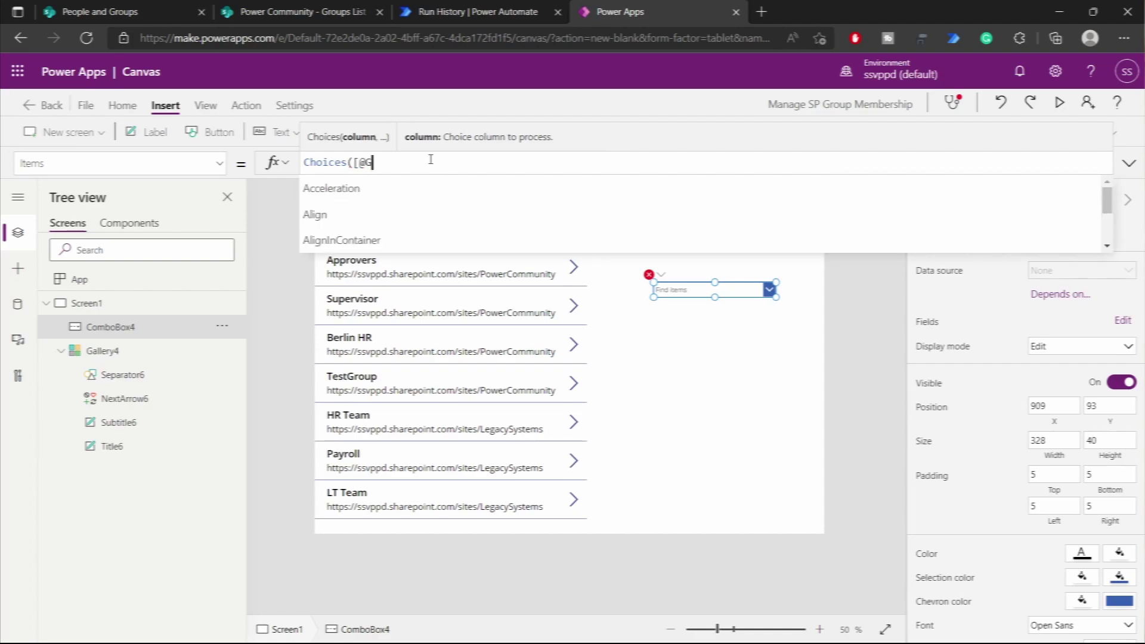
pyautogui.press('Down')
pyautogui.press('Down')
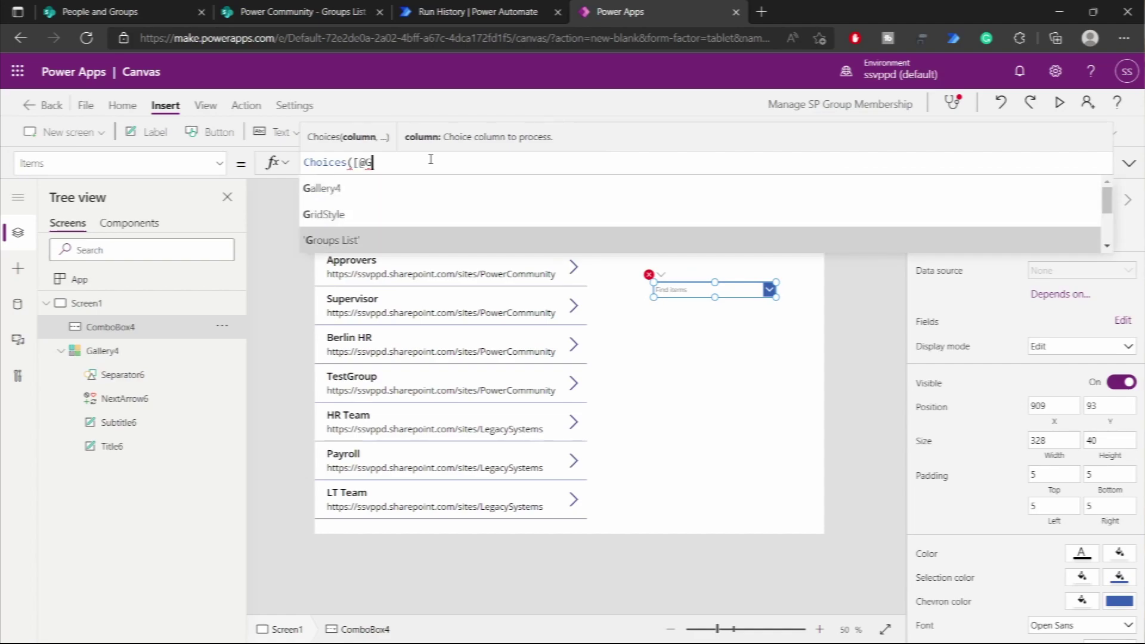
pyautogui.press('Tab')
pyautogui.write("].'")
pyautogui.write('Crea')
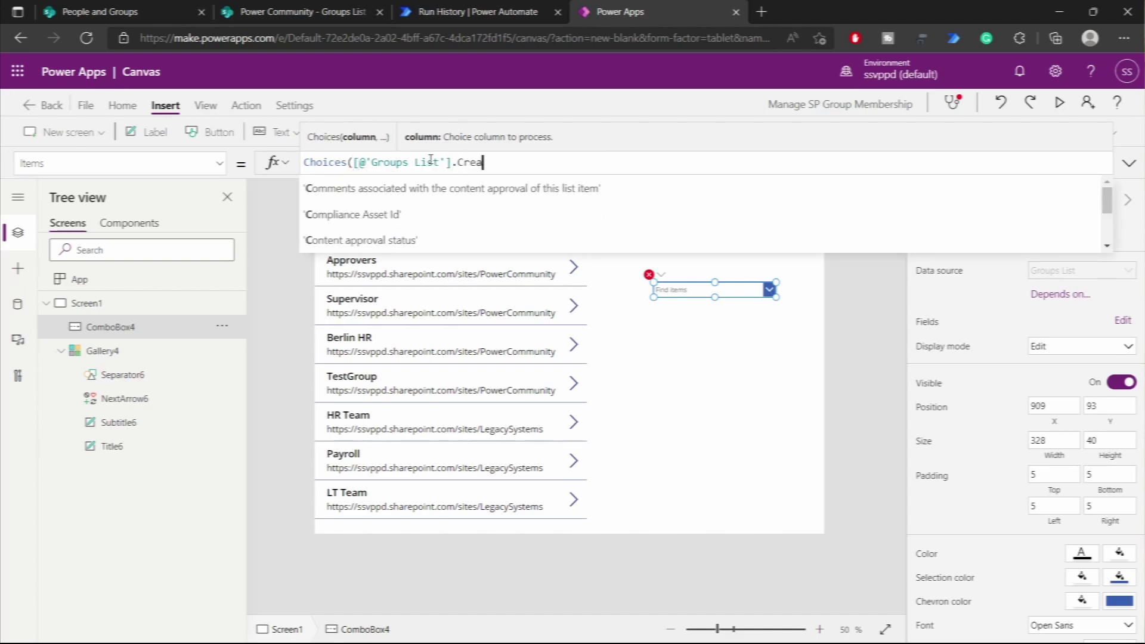
pyautogui.press('Down')
pyautogui.press('Tab')
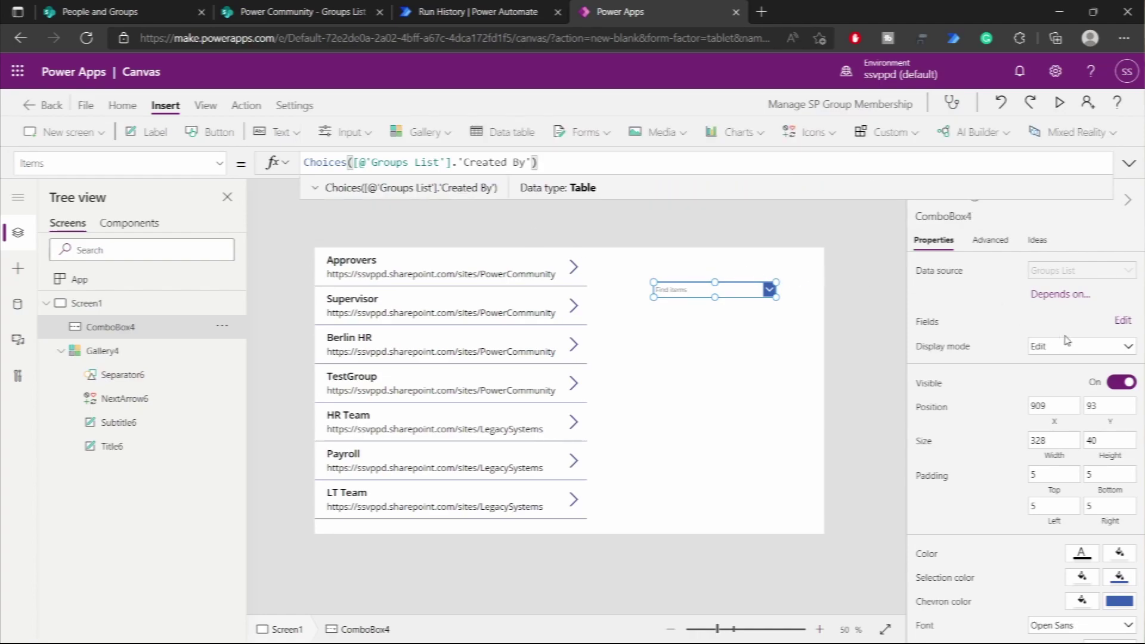
# - Give the combo box the Person layout: Picture image, DisplayName primary, Email secondary, DisplayName as search field
pyautogui.click(1120, 321)
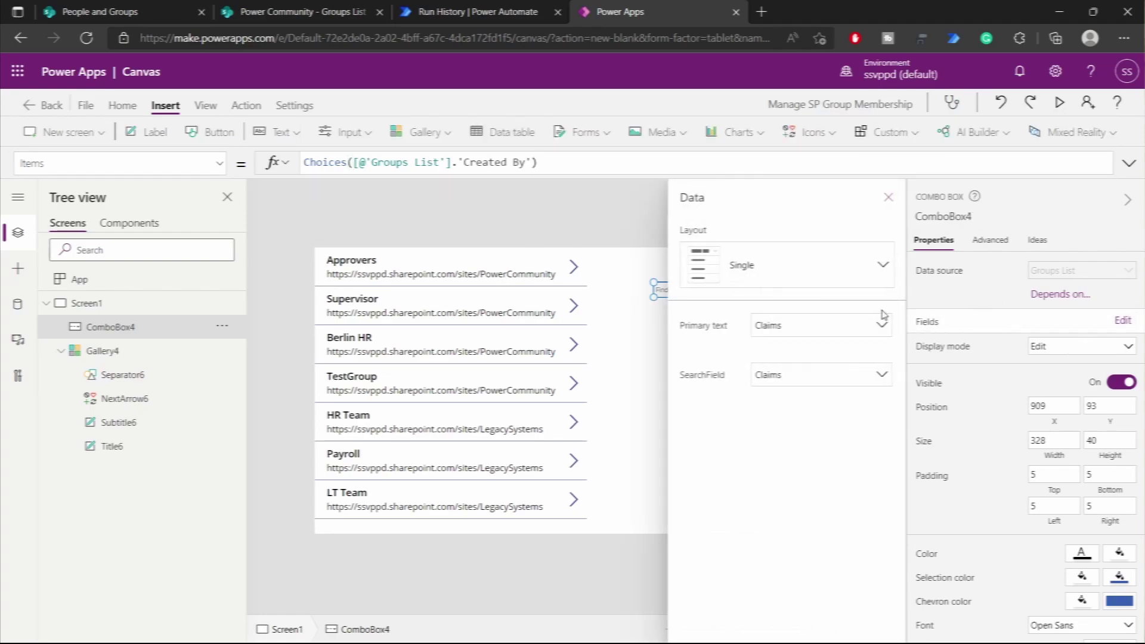
pyautogui.click(821, 271)
pyautogui.click(845, 344)
pyautogui.click(791, 332)
pyautogui.click(788, 345)
pyautogui.click(782, 361)
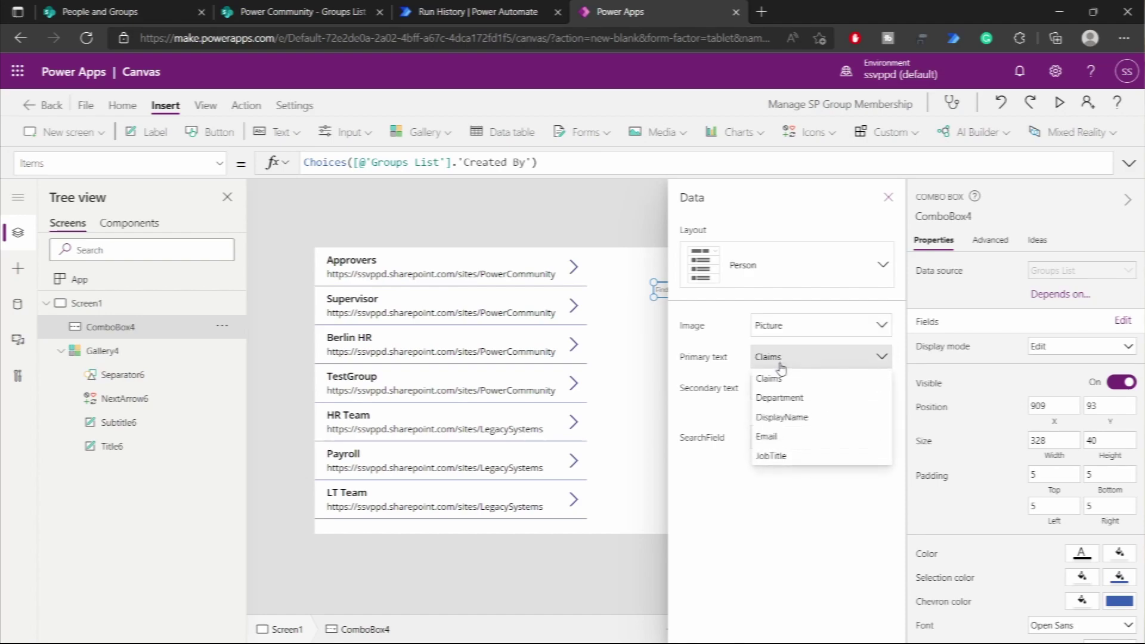
pyautogui.click(785, 417)
pyautogui.click(787, 391)
pyautogui.click(792, 464)
pyautogui.click(788, 441)
pyautogui.click(782, 495)
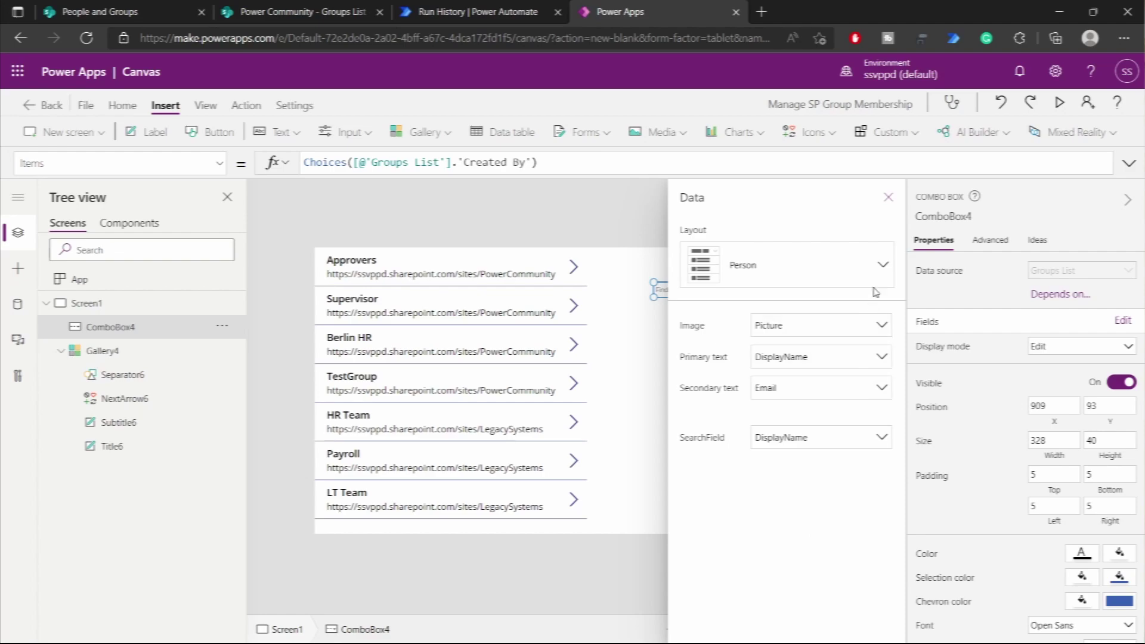
pyautogui.click(887, 199)
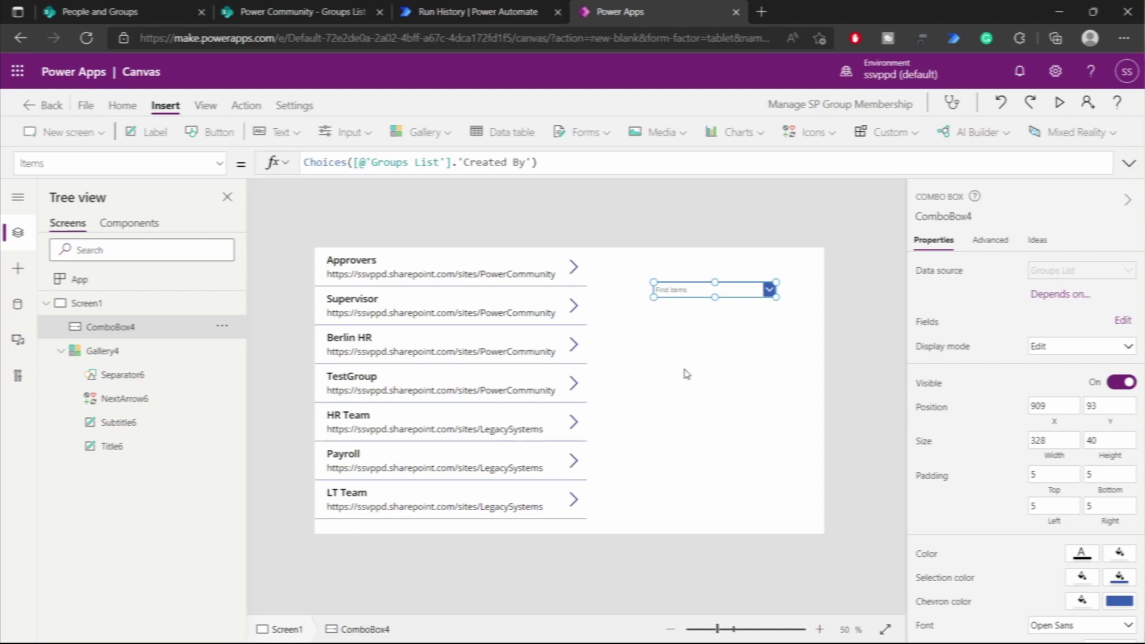
# - Insert a button below the combo box area and label it Add
pyautogui.click(710, 422)
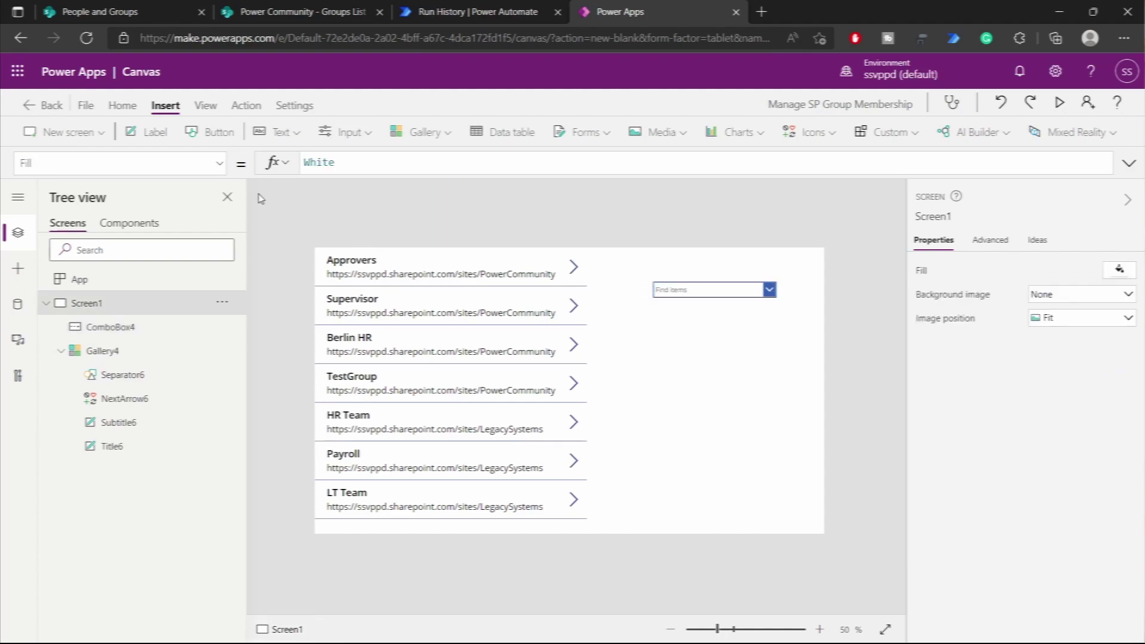
pyautogui.click(218, 132)
pyautogui.moveTo(388, 281); pyautogui.dragTo(674, 351)
pyautogui.click(1071, 273)
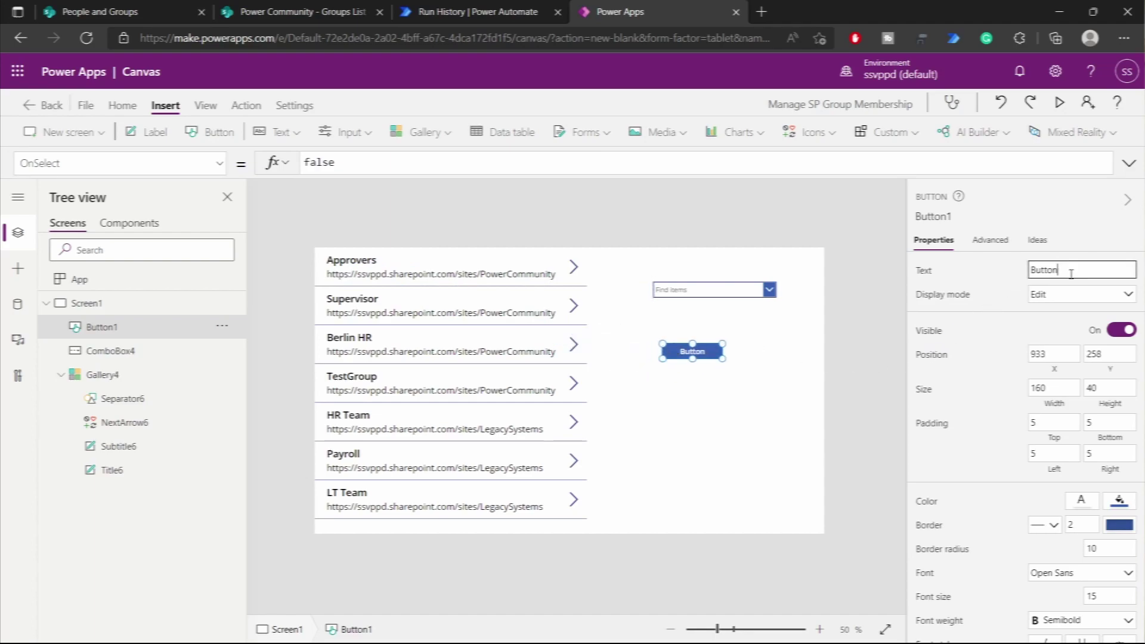
pyautogui.hotkey('ctrl', 'a')
pyautogui.write('Ad')
pyautogui.click(769, 367)
# - Duplicate the Add button, place the copy to its right, and label it Remove
pyautogui.click(705, 358)
pyautogui.hotkey('ctrl', 'c')
pyautogui.hotkey('ctrl', 'v')
pyautogui.moveTo(705, 362); pyautogui.dragTo(777, 354)
pyautogui.click(1060, 273)
pyautogui.hotkey('ctrl', 'a')
pyautogui.write('R')
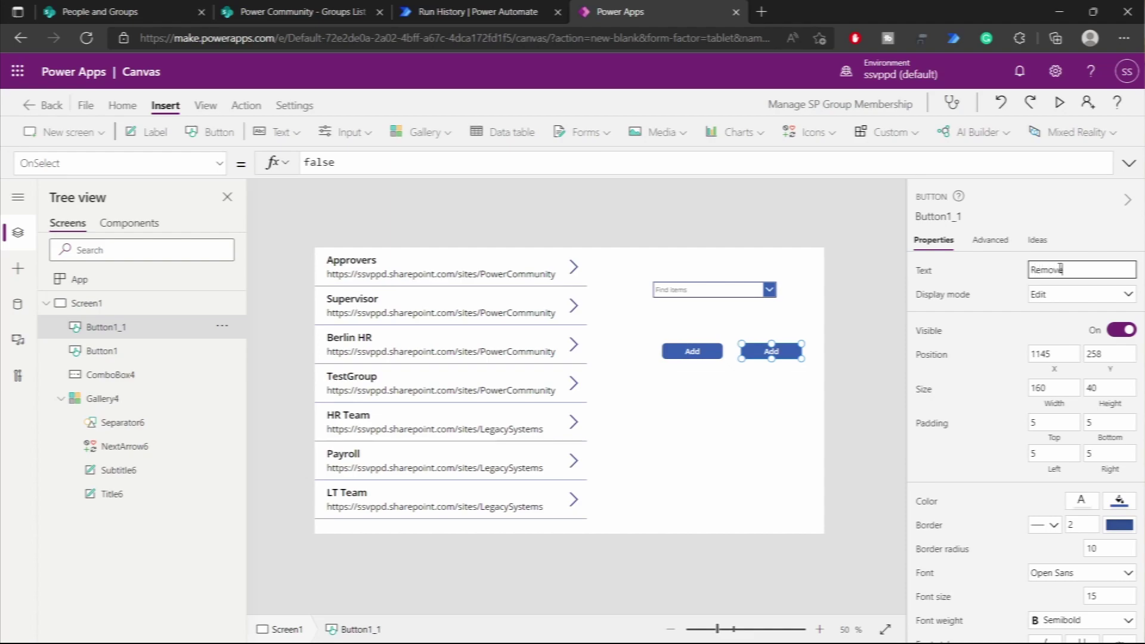
pyautogui.click(817, 368)
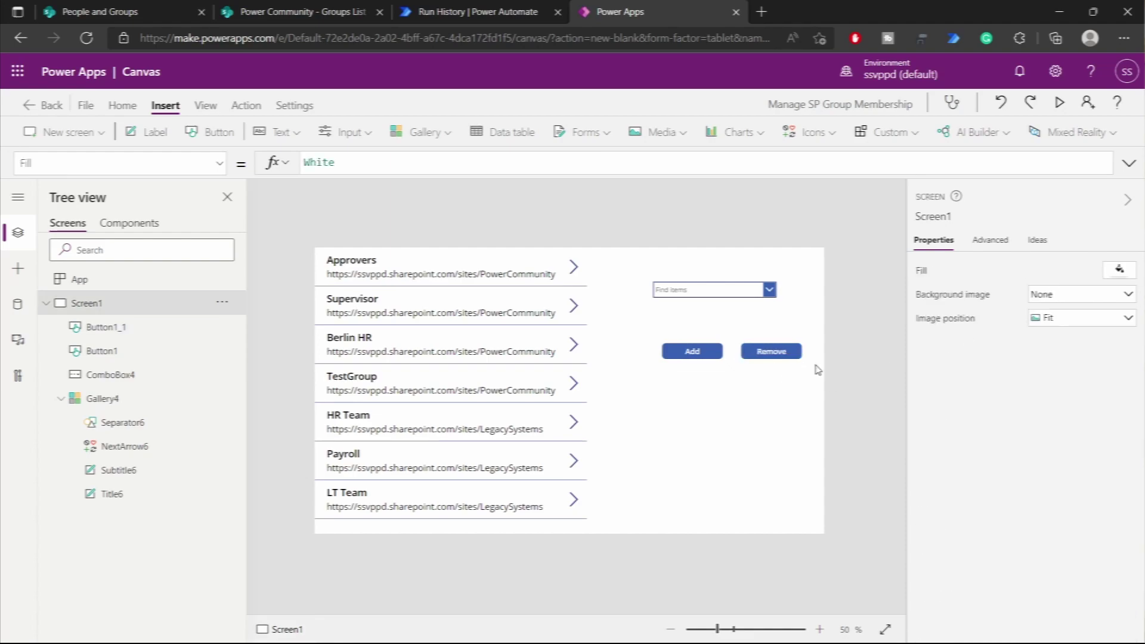
# - Move the people combo box just above the Add and Remove buttons
pyautogui.click(715, 291)
pyautogui.moveTo(703, 289); pyautogui.dragTo(718, 314)
pyautogui.click(782, 382)
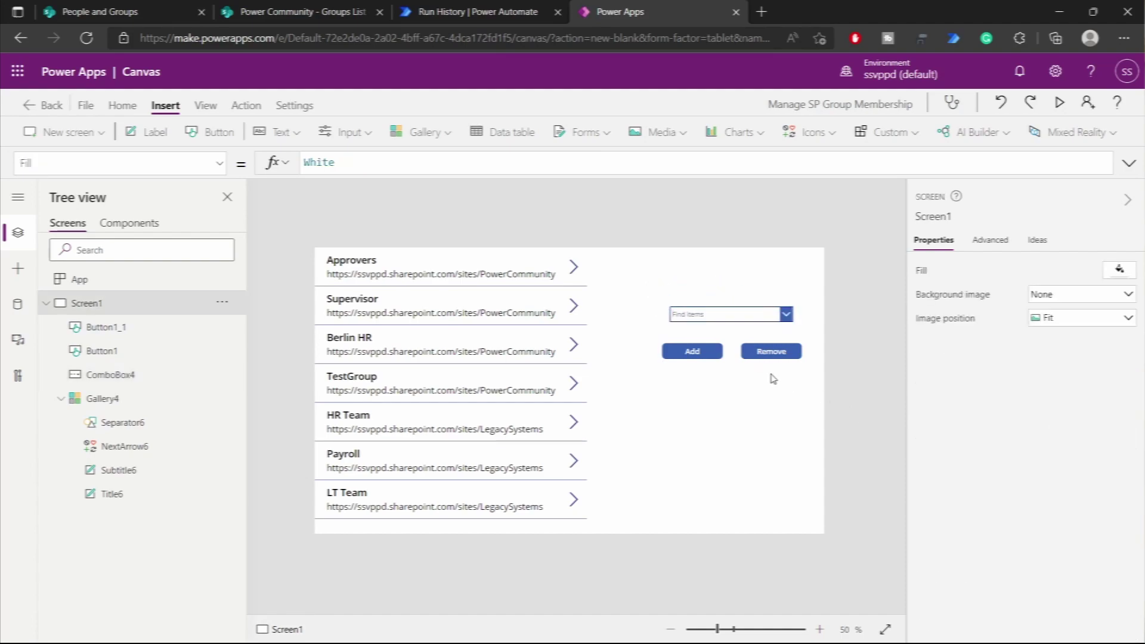
pyautogui.click(695, 353)
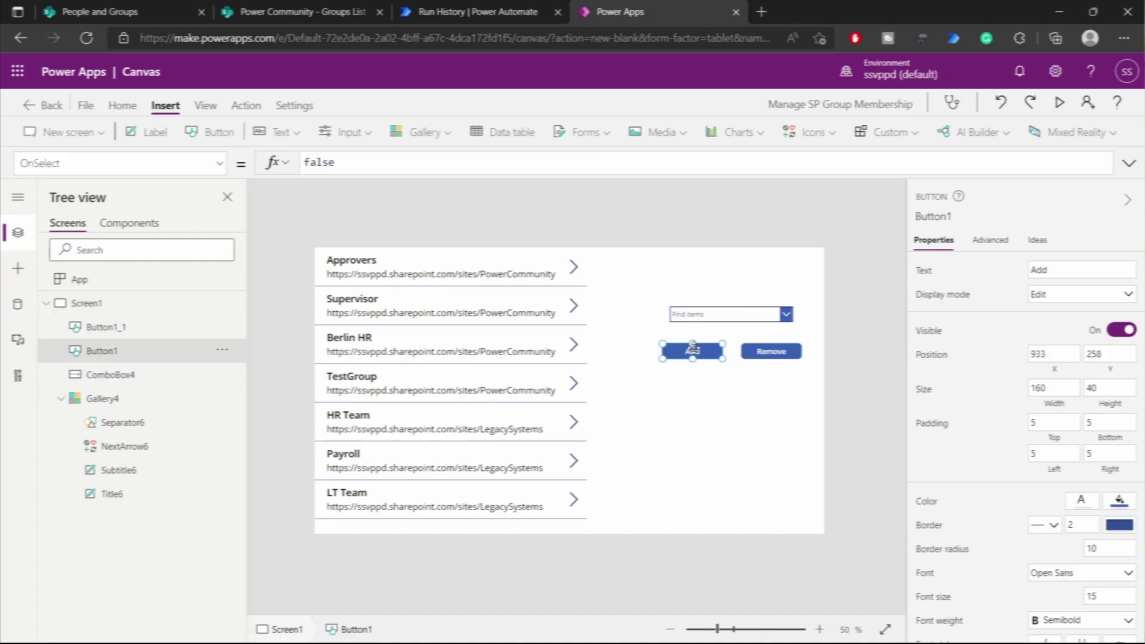
# - Attach the PowerHour-AddorRemoveuserfromSPGroup flow to the Add button and view its run history
pyautogui.click(246, 108)
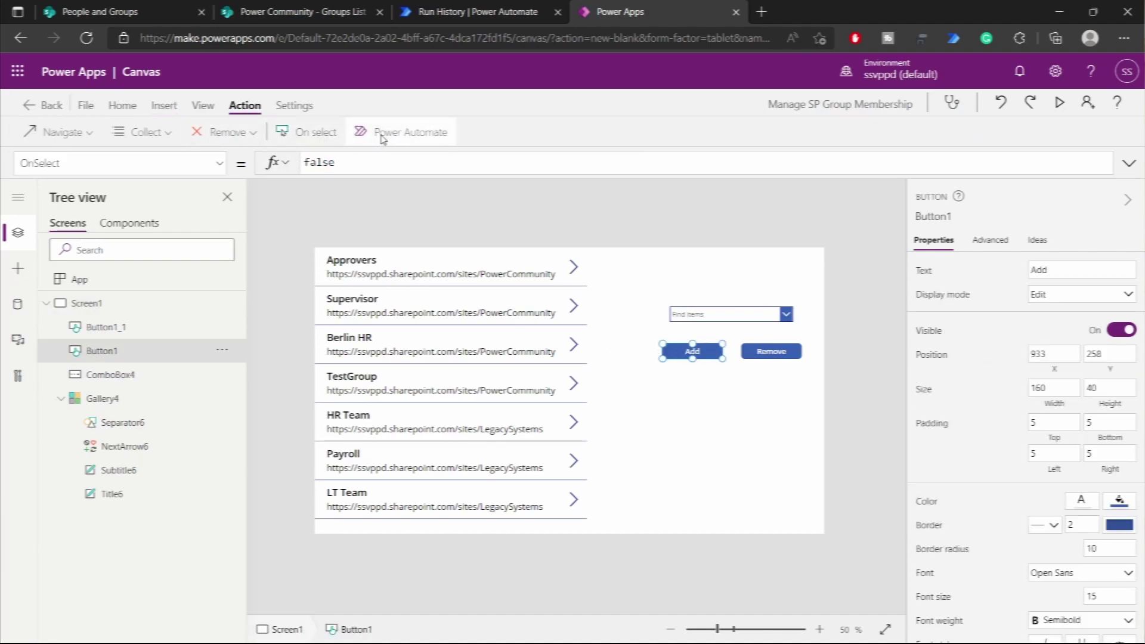
pyautogui.click(379, 134)
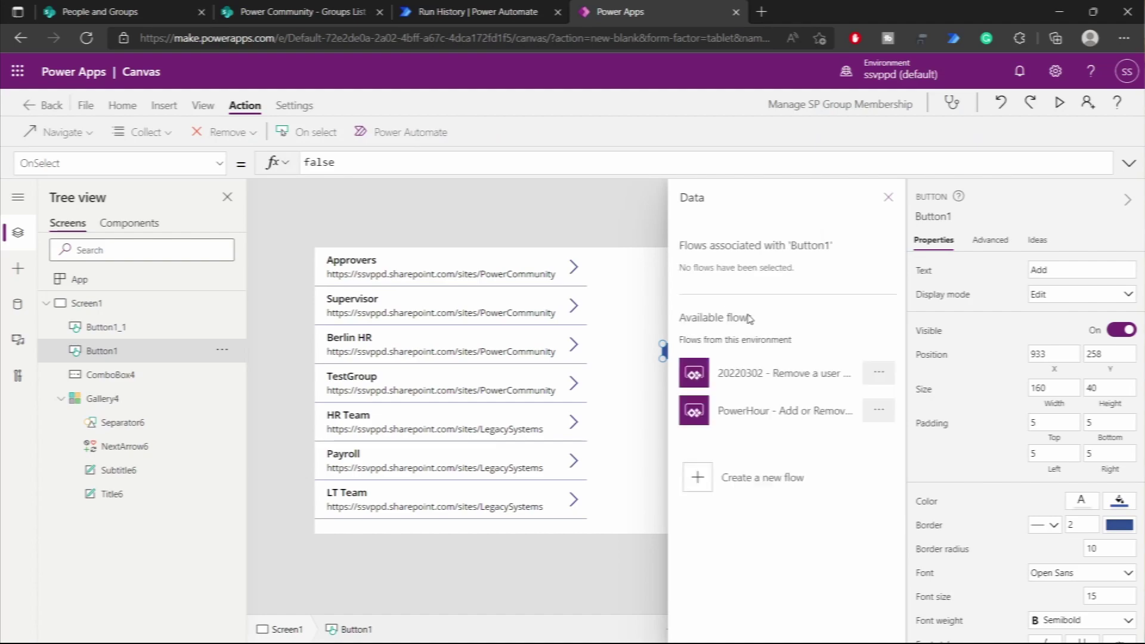
pyautogui.click(770, 419)
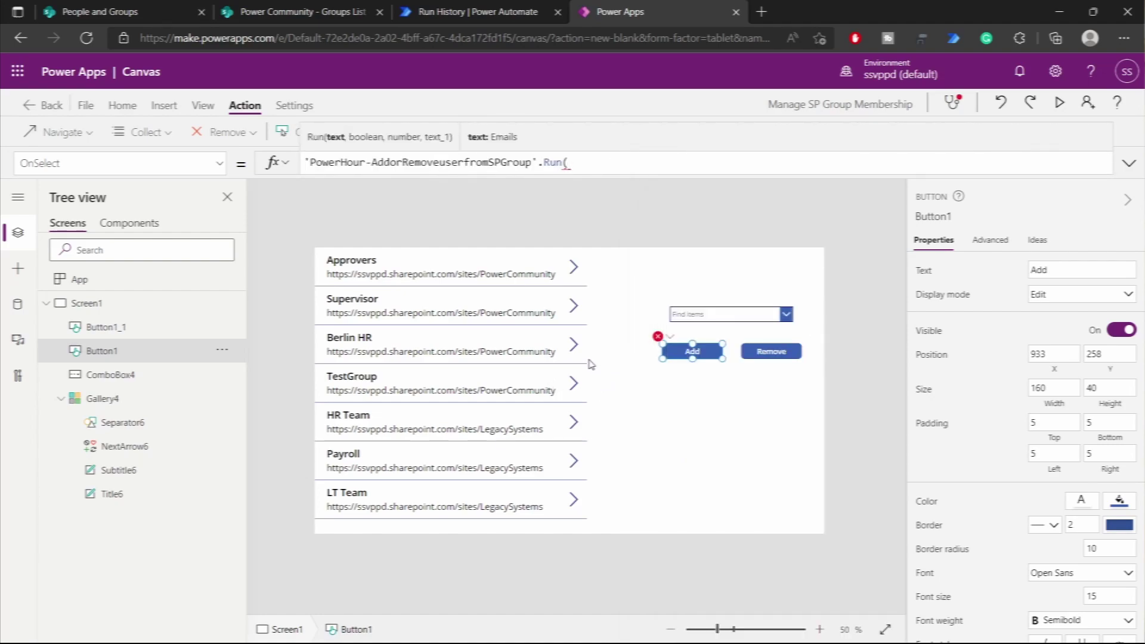
pyautogui.click(468, 18)
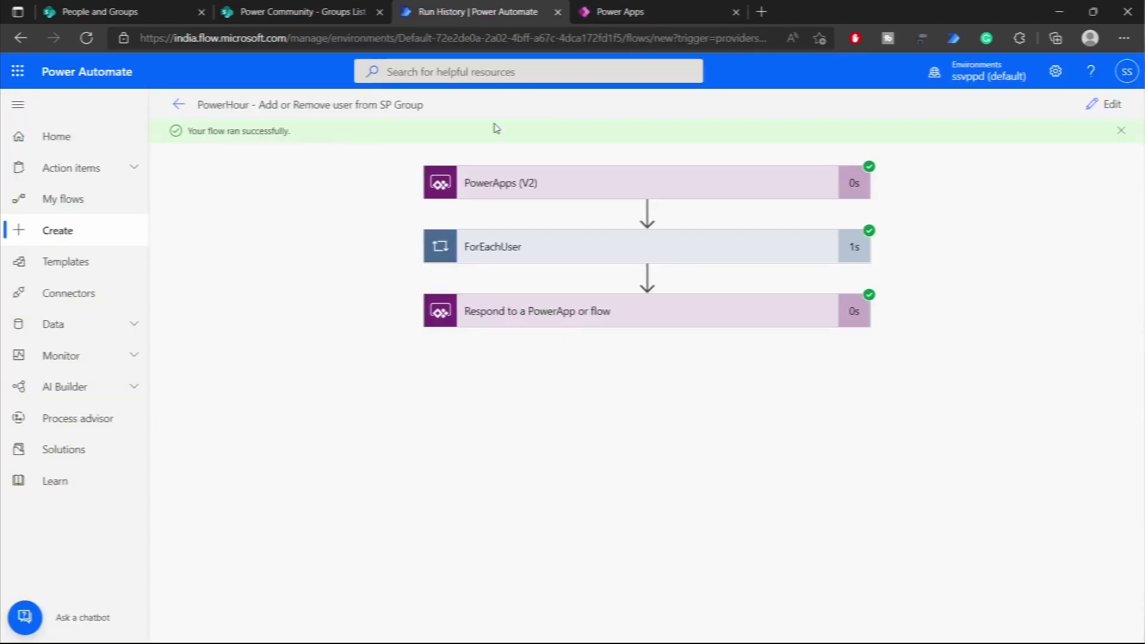
# - Review the PowerApps (V2) trigger inputs Emails, Add, GroupID and Site, then return to the canvas
pyautogui.click(545, 185)
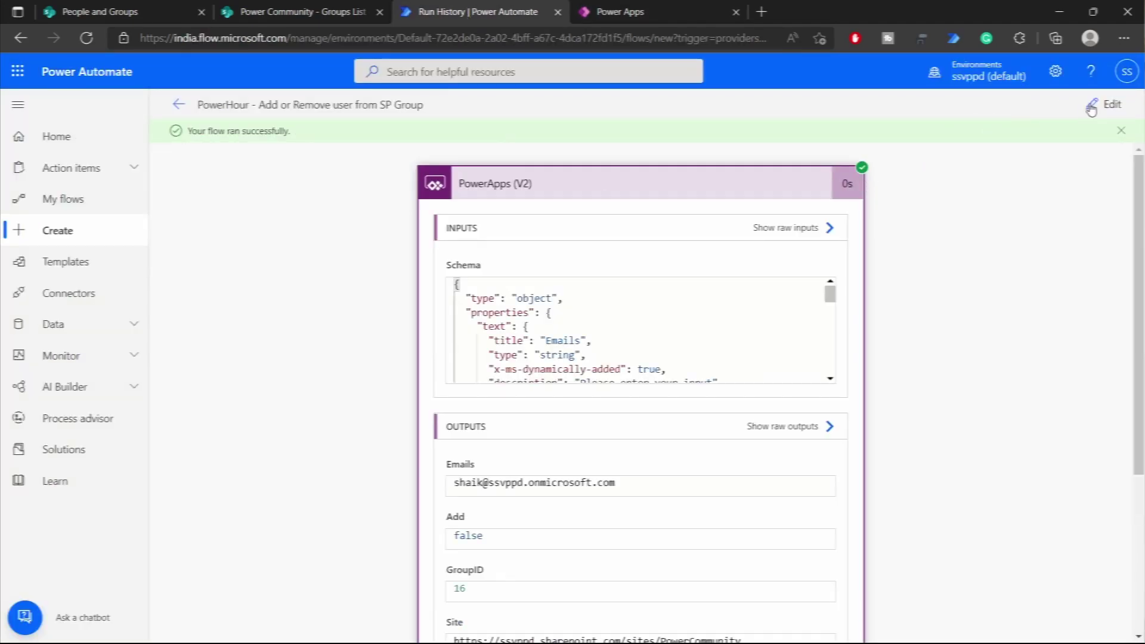
pyautogui.click(1102, 104)
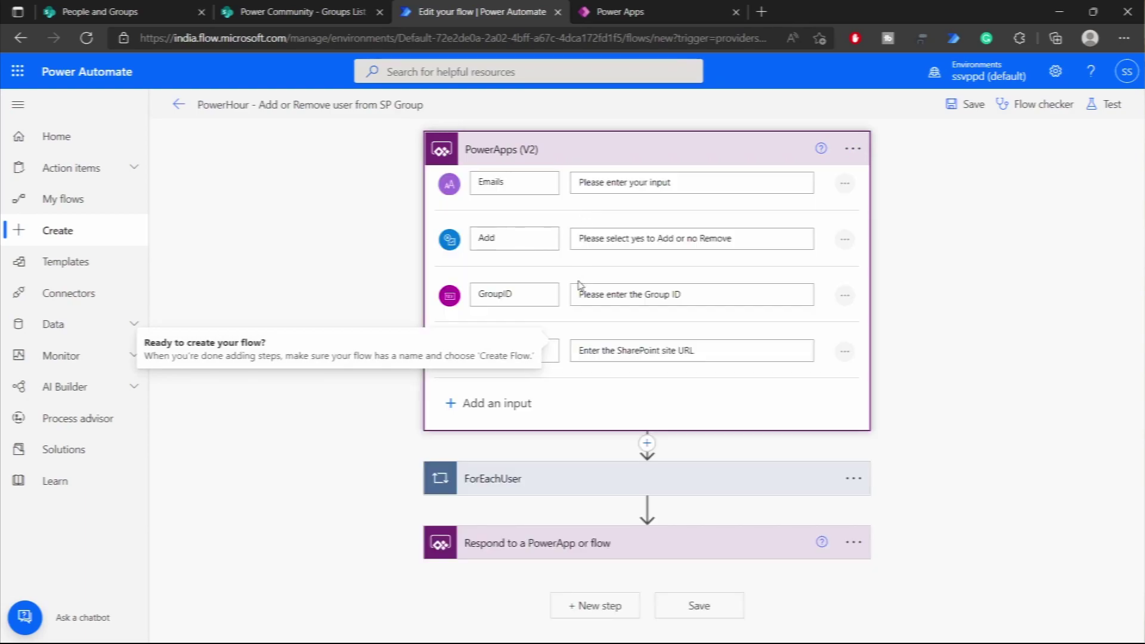
pyautogui.click(633, 14)
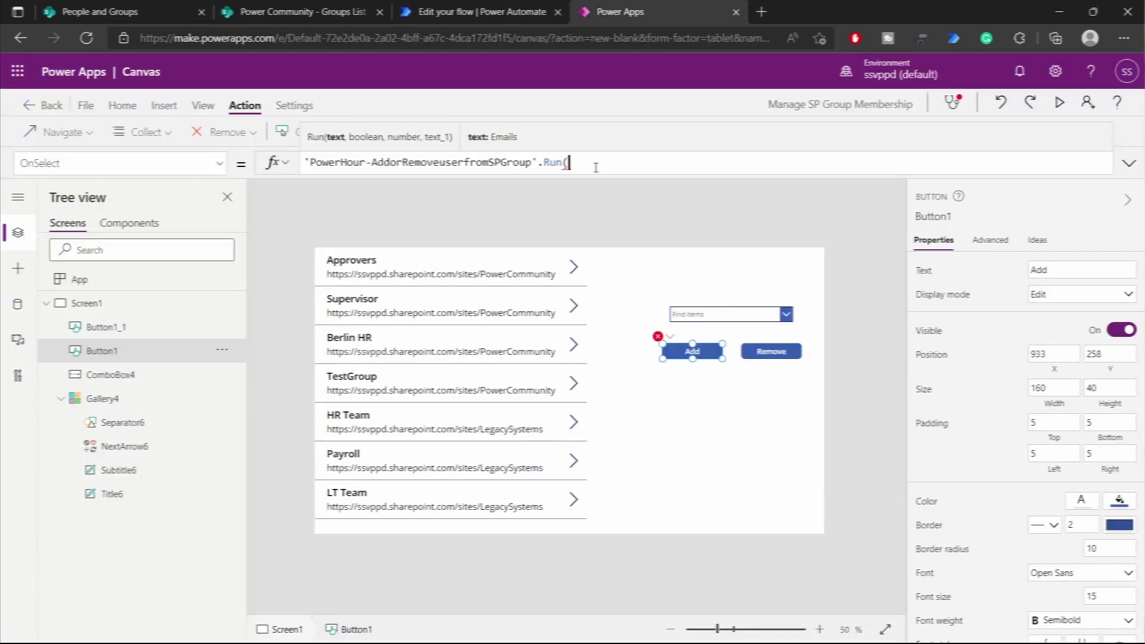
# - Rename the combo box to Inp_Emails and the Add button to btn_AddUser
pyautogui.click(101, 374)
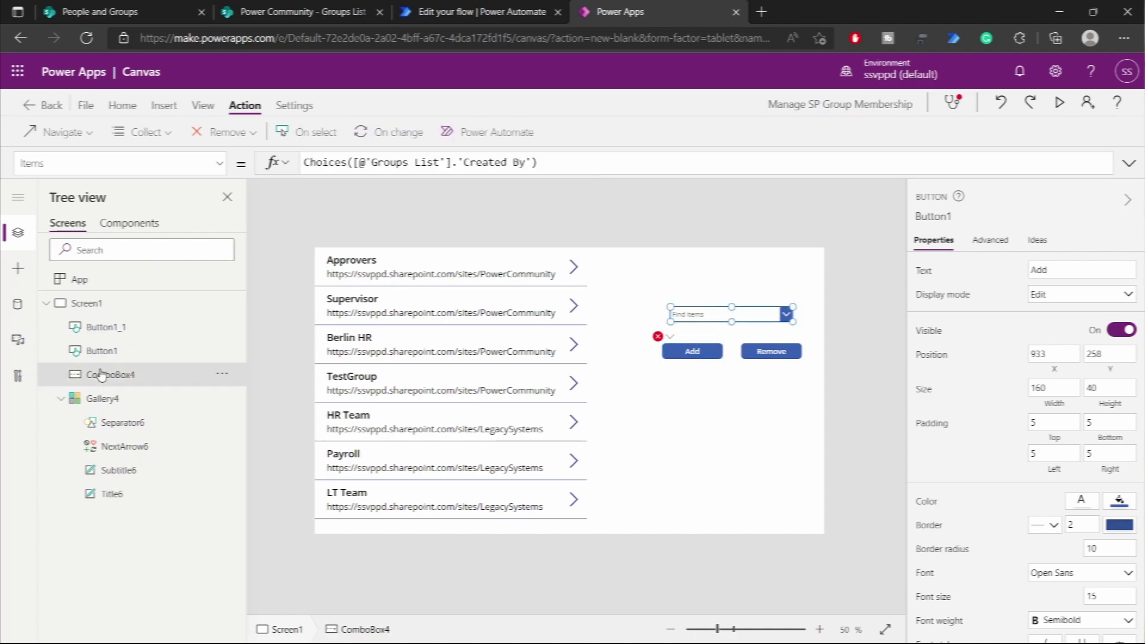
pyautogui.click(928, 217)
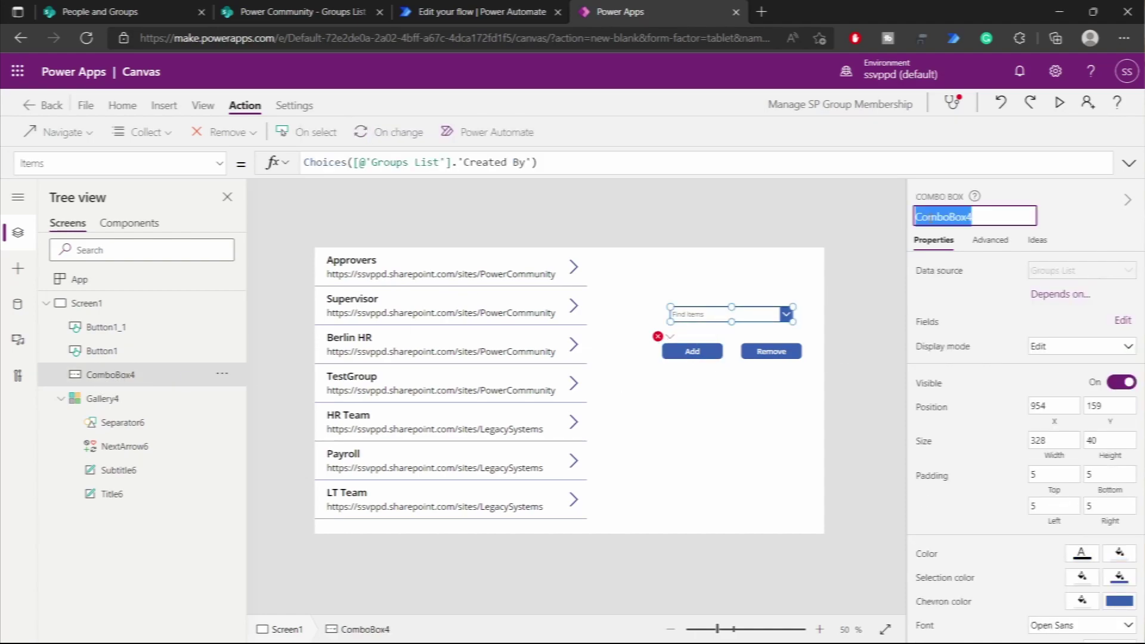
pyautogui.write('Inp_Emails')
pyautogui.press('Return')
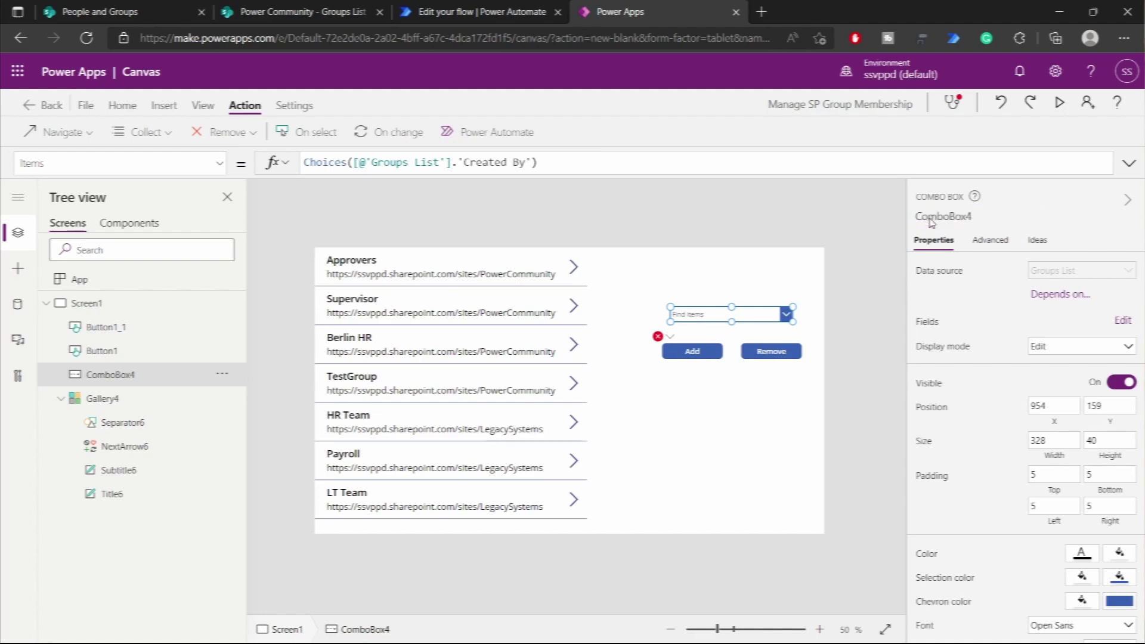
pyautogui.click(695, 352)
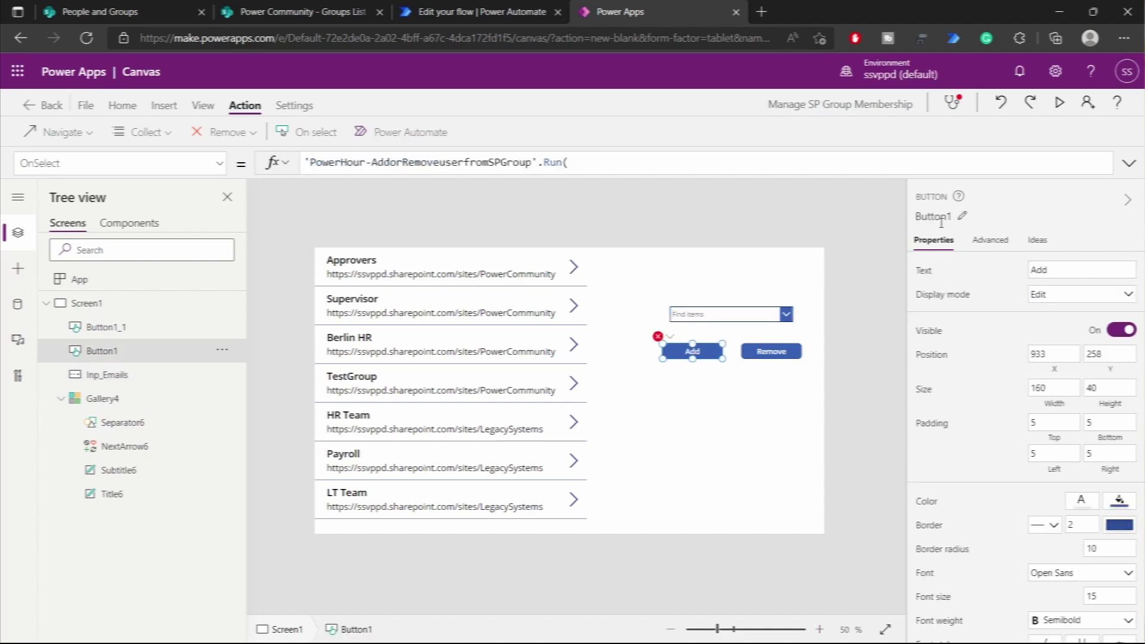
pyautogui.click(941, 221)
pyautogui.write('btn_')
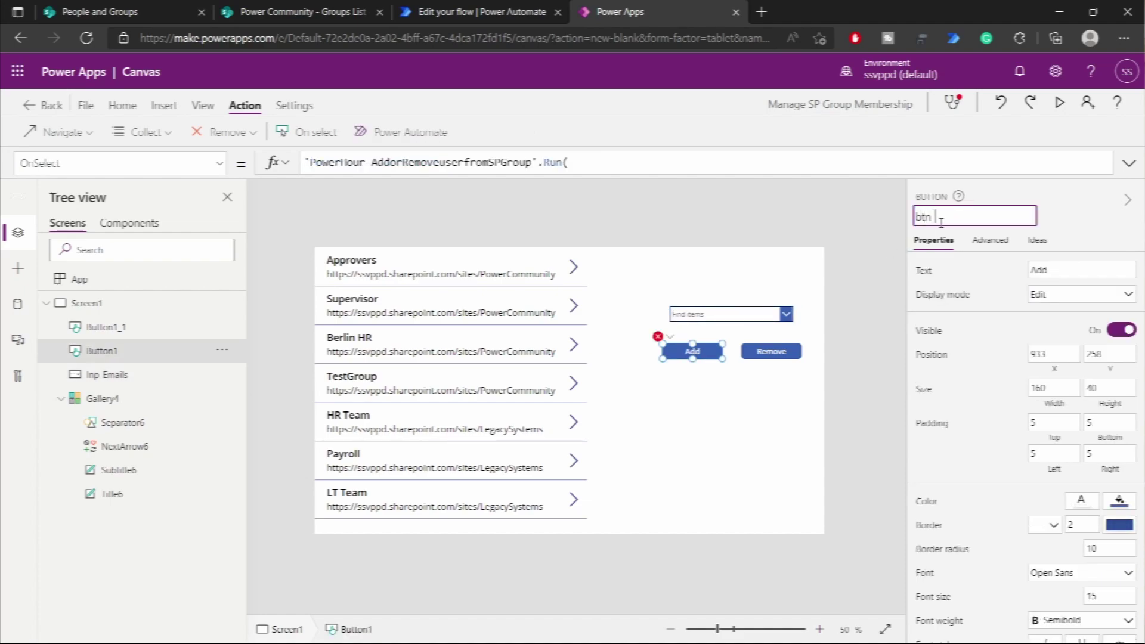
pyautogui.write('AddUser')
pyautogui.press('Return')
# - Rename the Remove button to btn_RemoveUser and resume the Add button's OnSelect formula
pyautogui.click(771, 352)
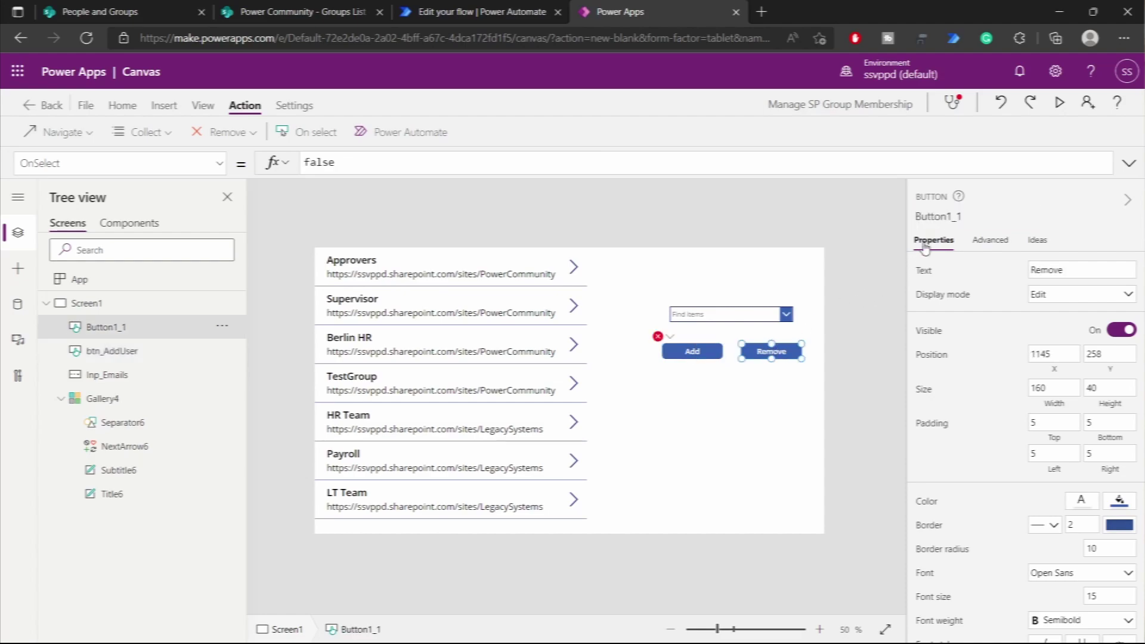
pyautogui.click(957, 216)
pyautogui.write('btn_RemoveUser')
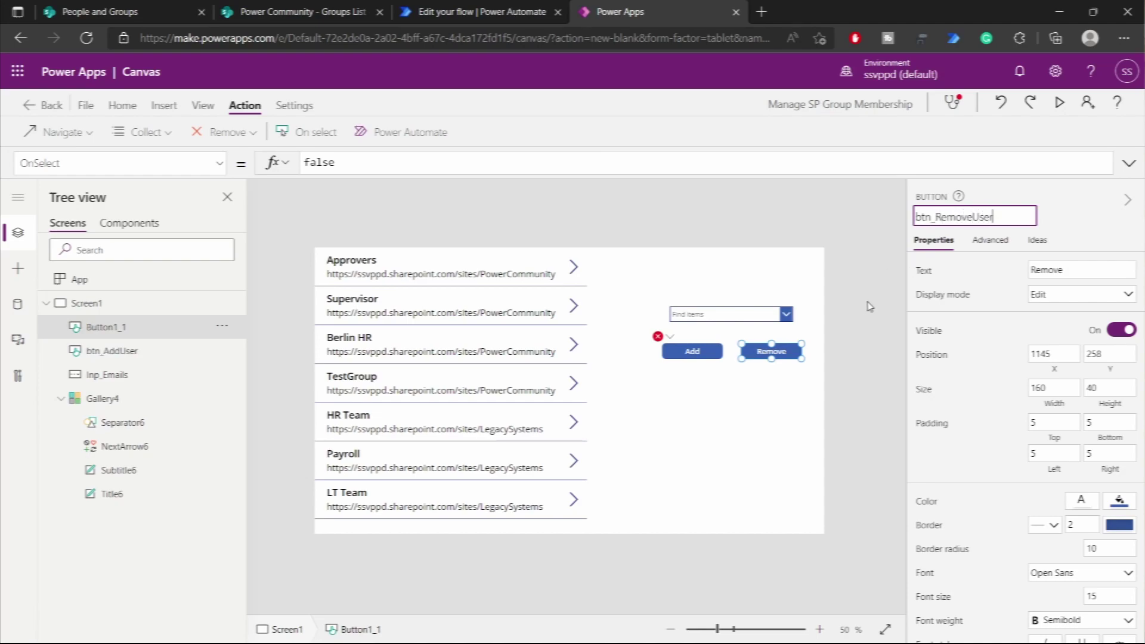
pyautogui.click(756, 365)
pyautogui.click(690, 357)
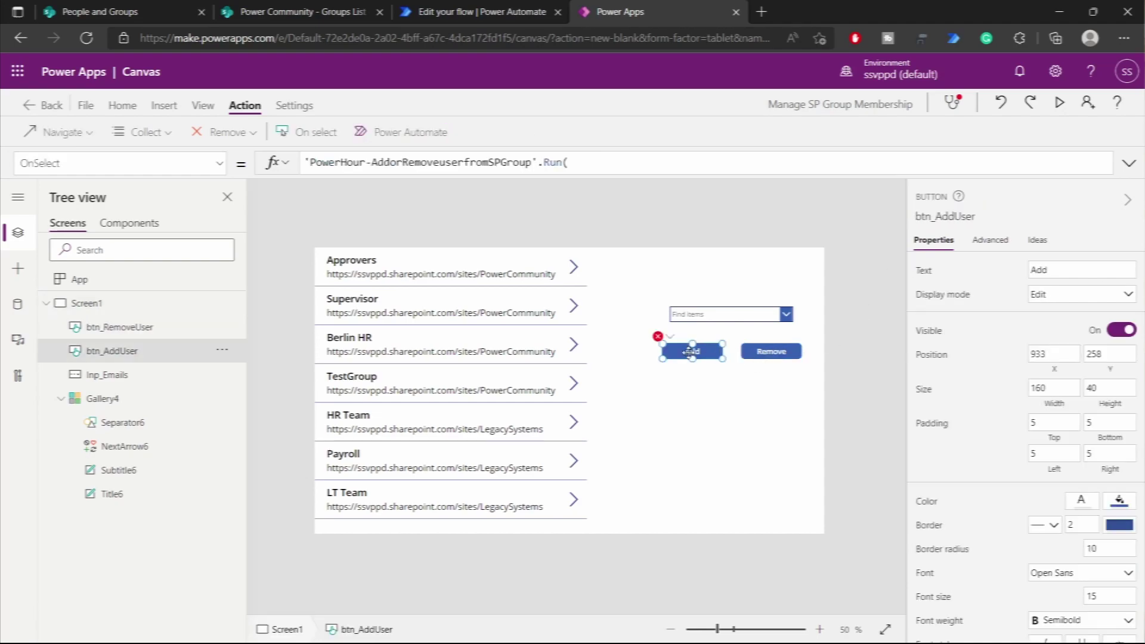
pyautogui.click(598, 165)
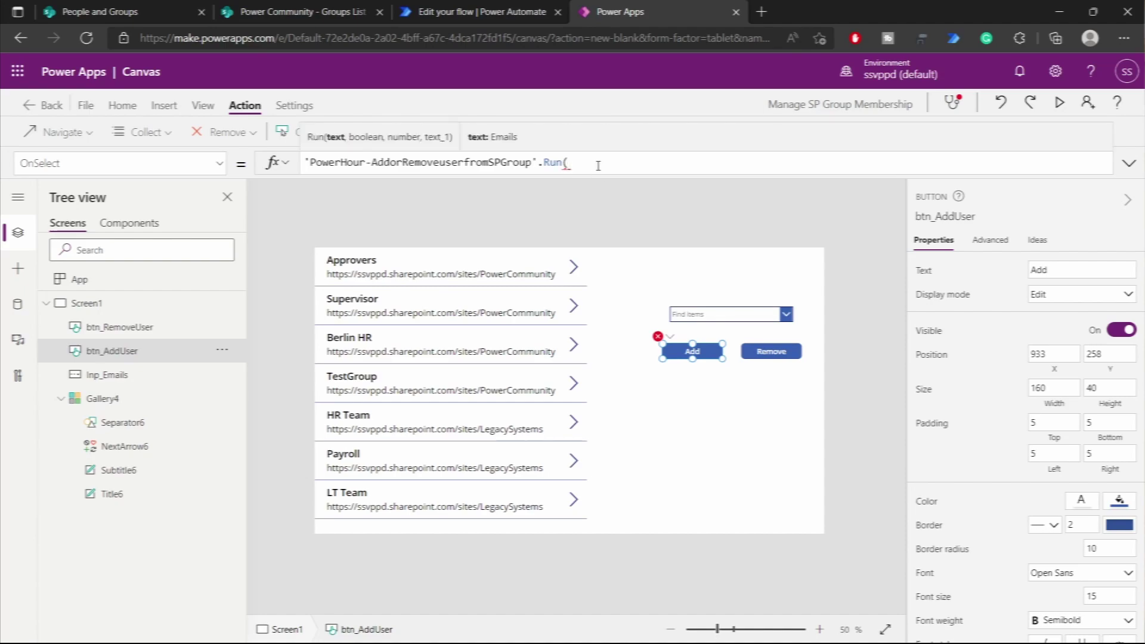
# - Pass Inp_Emails.SelectedItems.Email and true as the flow's first two arguments
pyautogui.write('Inp_E')
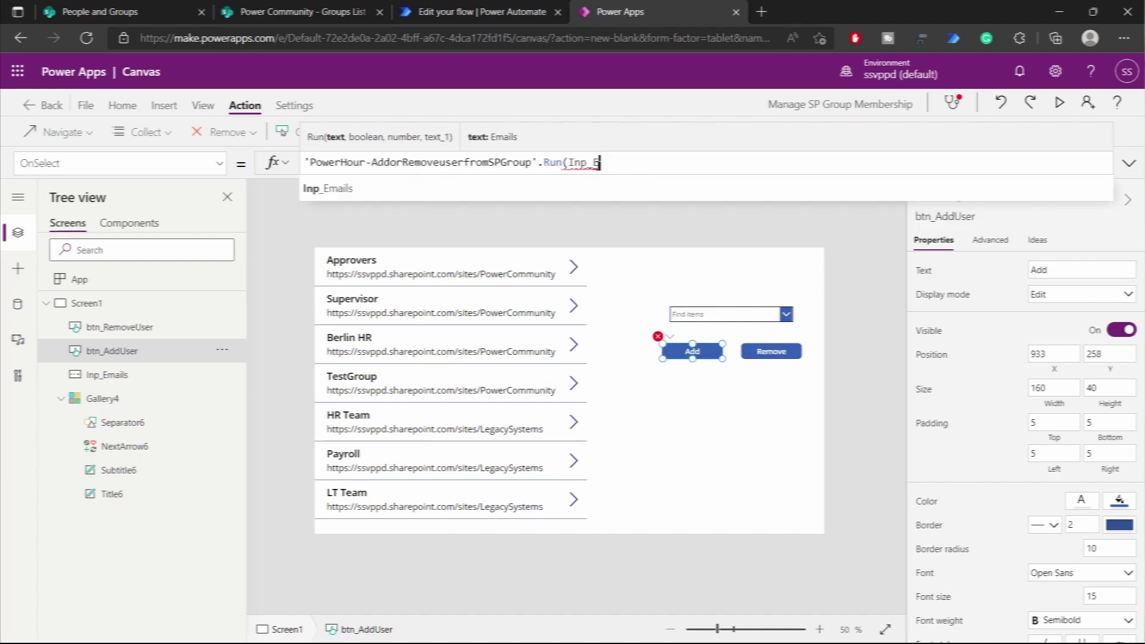
pyautogui.write('mails')
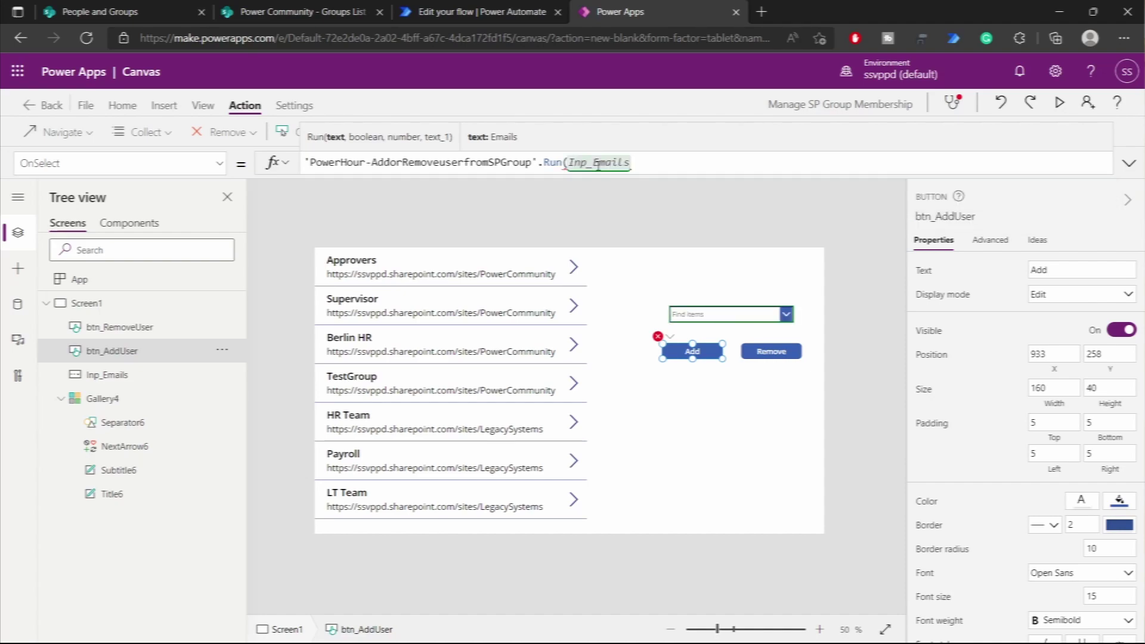
pyautogui.write('.Selected')
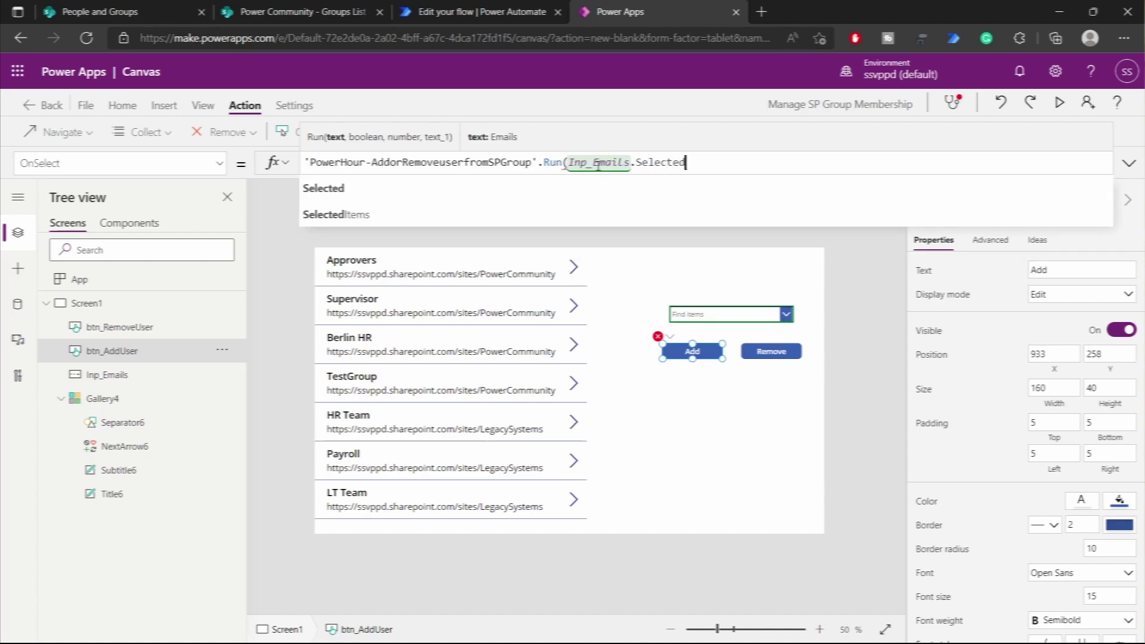
pyautogui.write('Item')
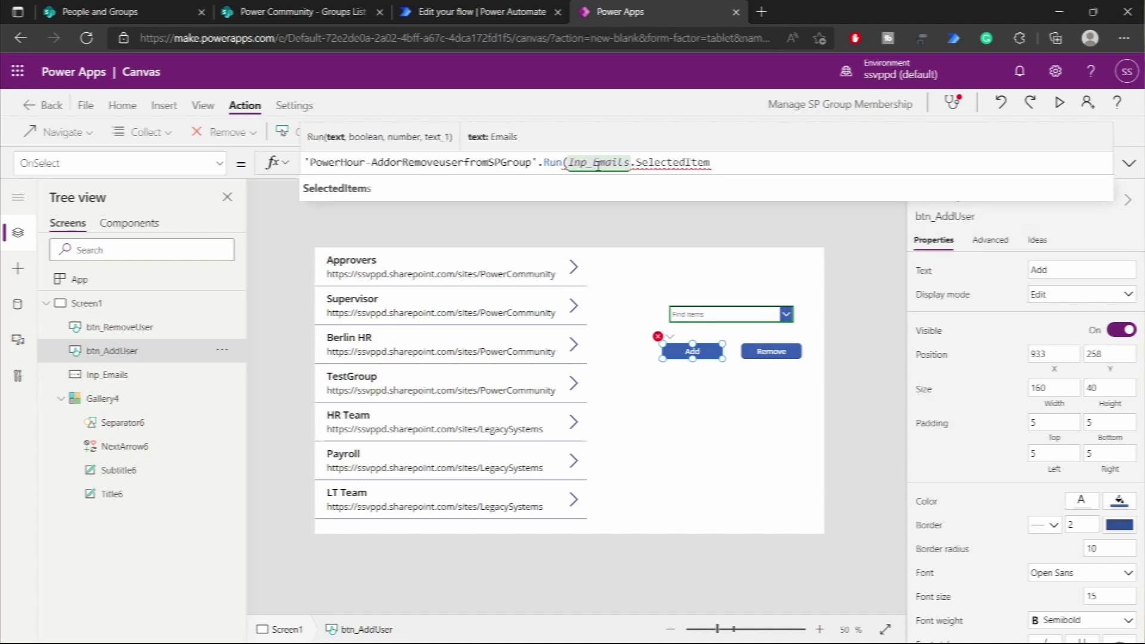
pyautogui.write('s.')
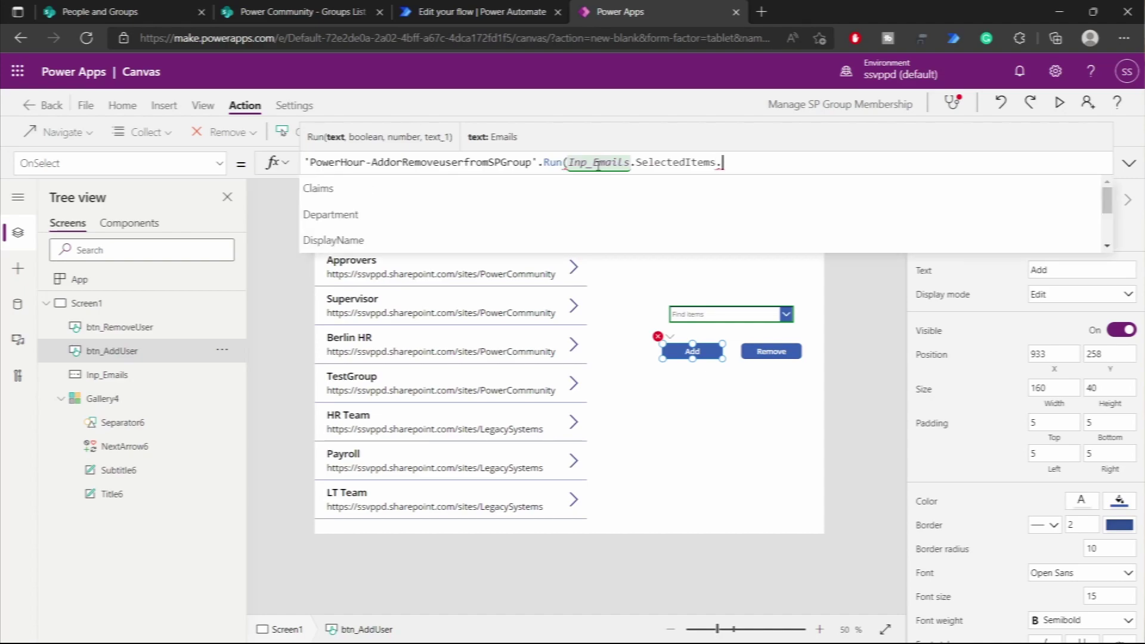
pyautogui.write('Email')
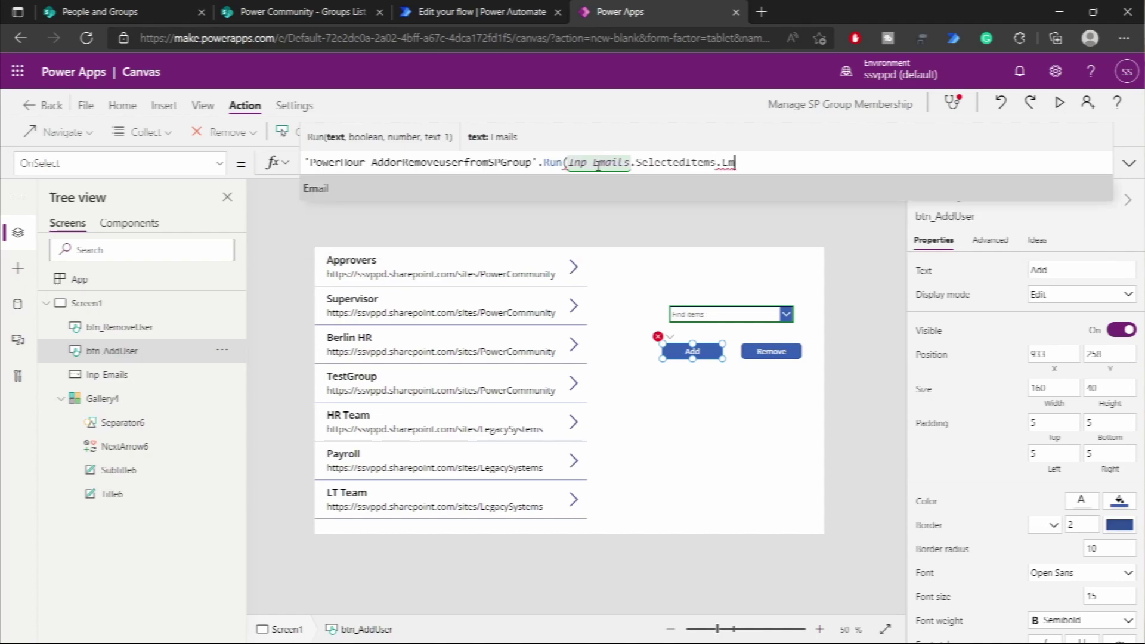
pyautogui.write(',')
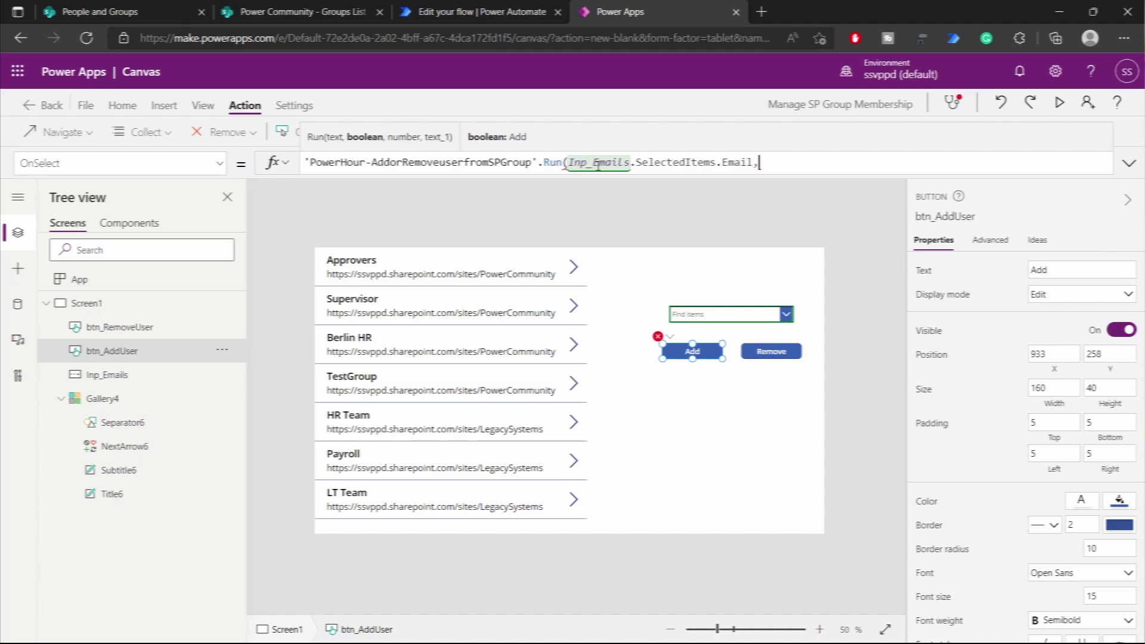
pyautogui.write('Tur')
pyautogui.press('BackSpace')
pyautogui.press('BackSpace')
pyautogui.press('BackSpace')
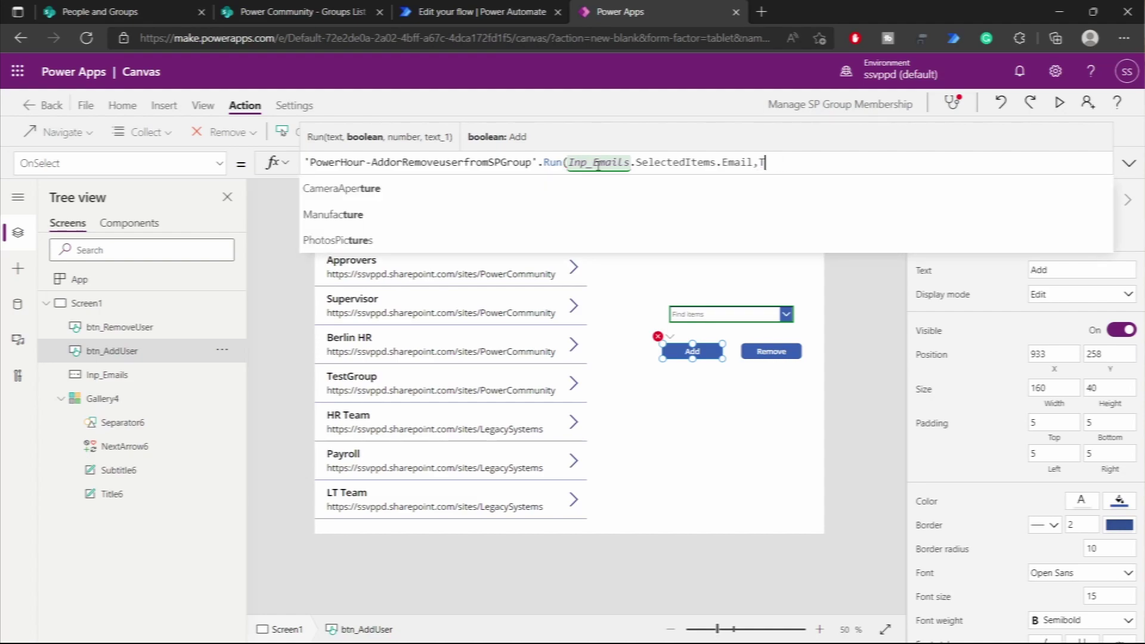
pyautogui.write('true,')
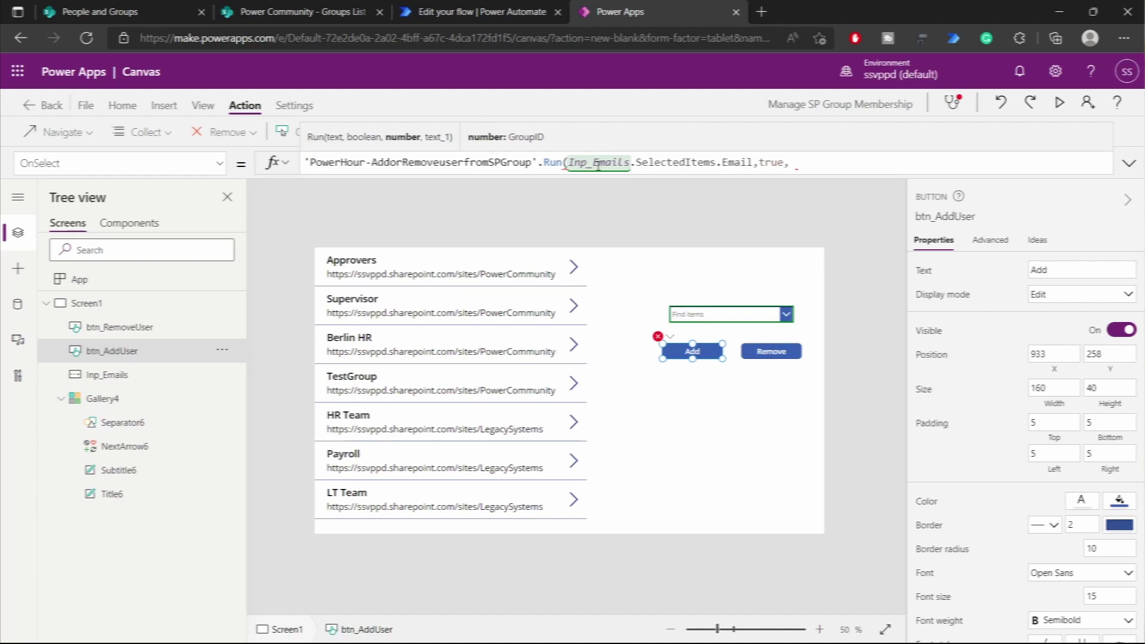
# - Rename the groups gallery to gal_SPGroups
pyautogui.click(113, 399)
pyautogui.click(933, 216)
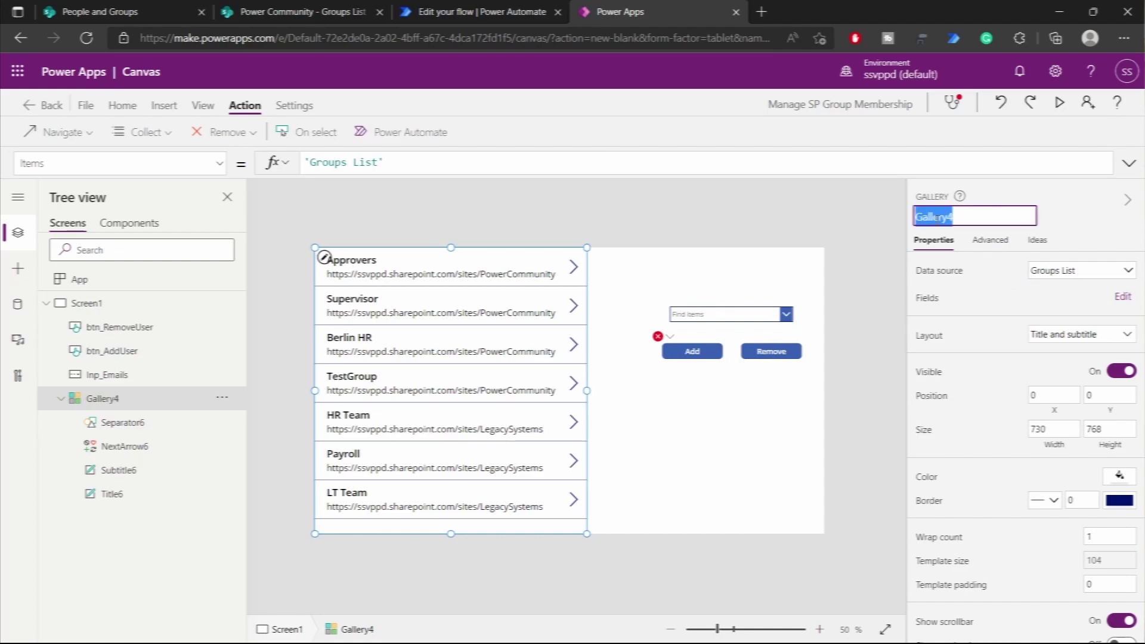
pyautogui.write('gal_SP')
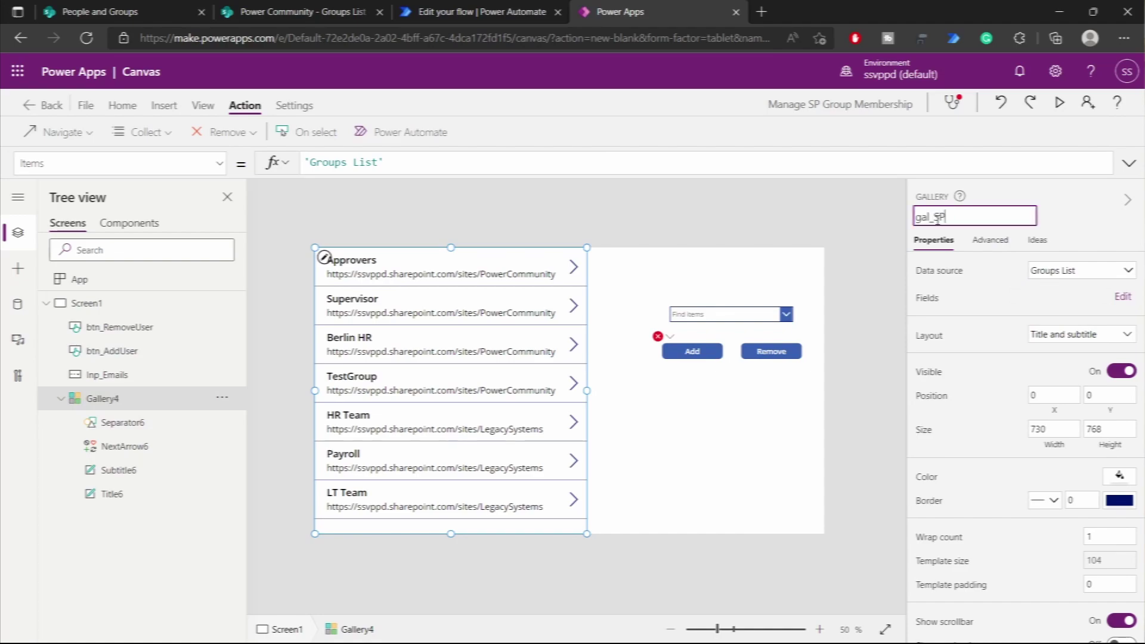
pyautogui.write('ups')
pyautogui.press('Return')
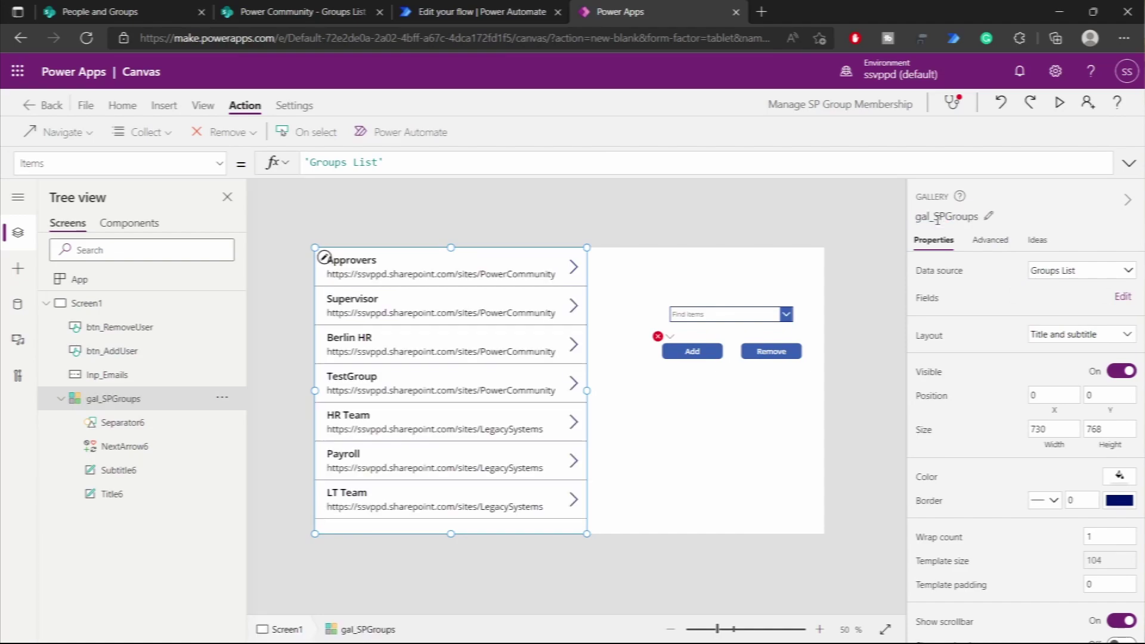
# - Finish the Run call with gal_SPGroups.Selected.'Group ID' and gal_SPGroups.Selected.Site
pyautogui.click(716, 356)
pyautogui.click(825, 166)
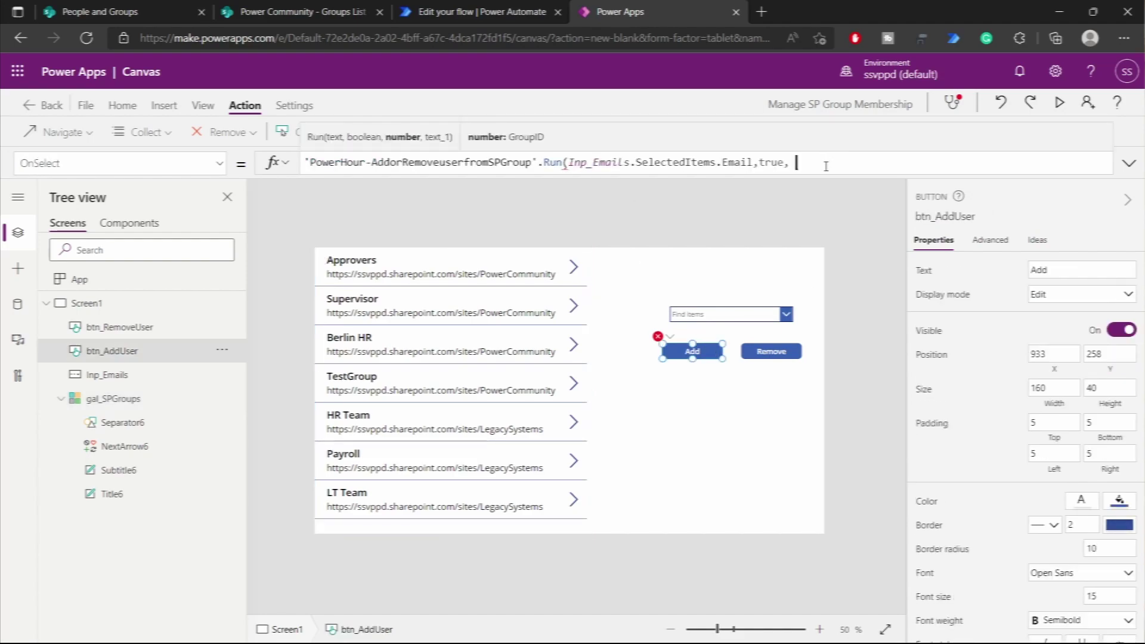
pyautogui.write('gal_Sp')
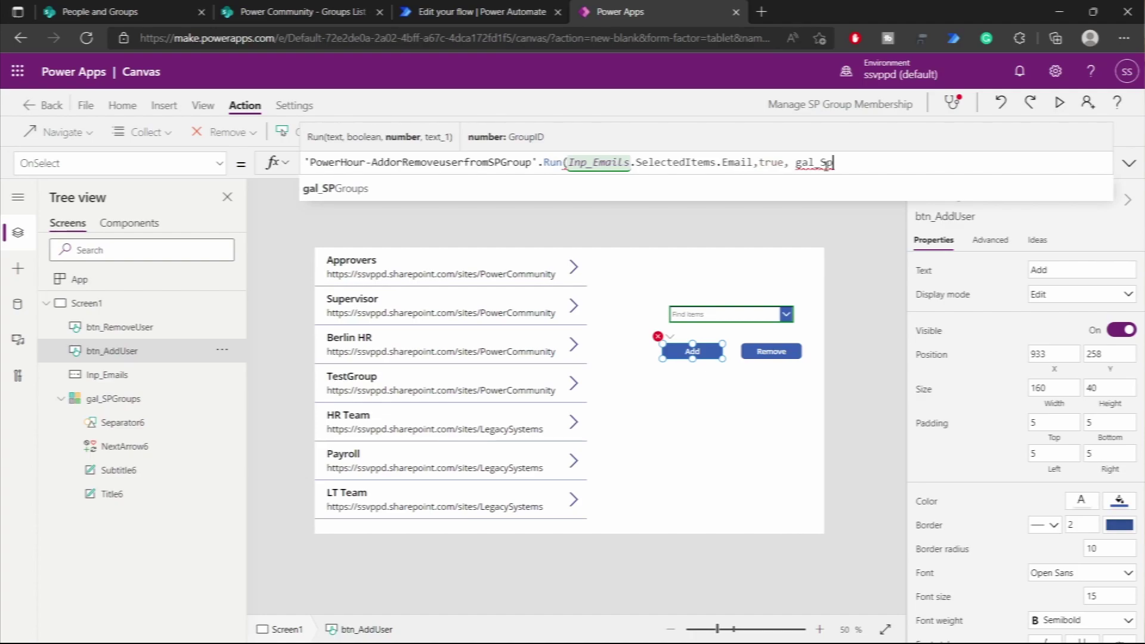
pyautogui.press('Tab')
pyautogui.write('.Selec')
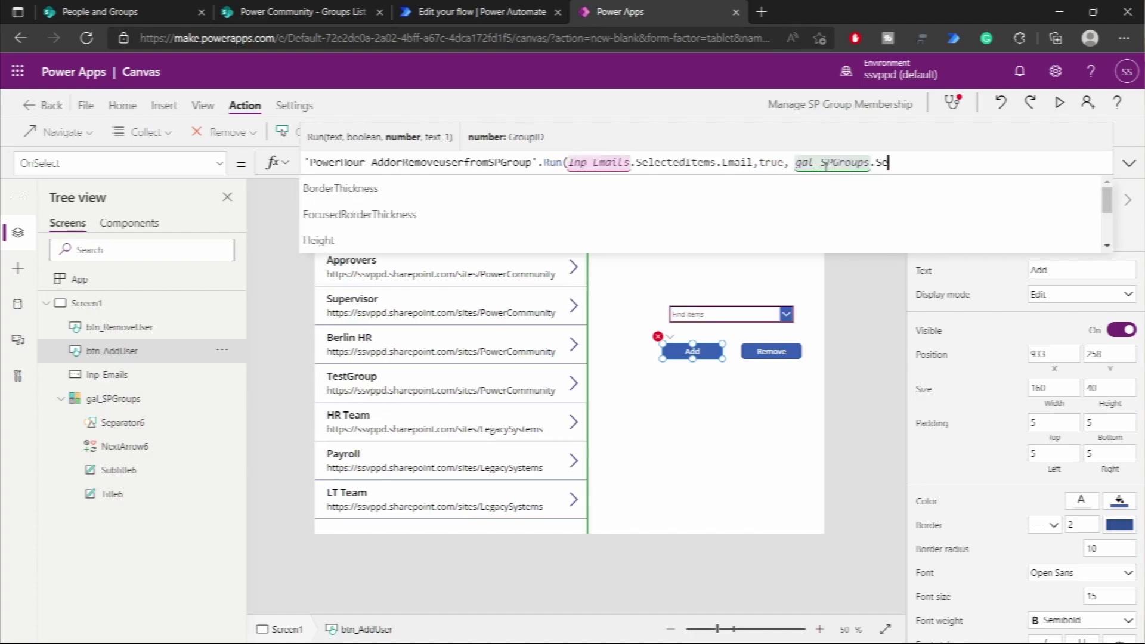
pyautogui.write('ted.Group')
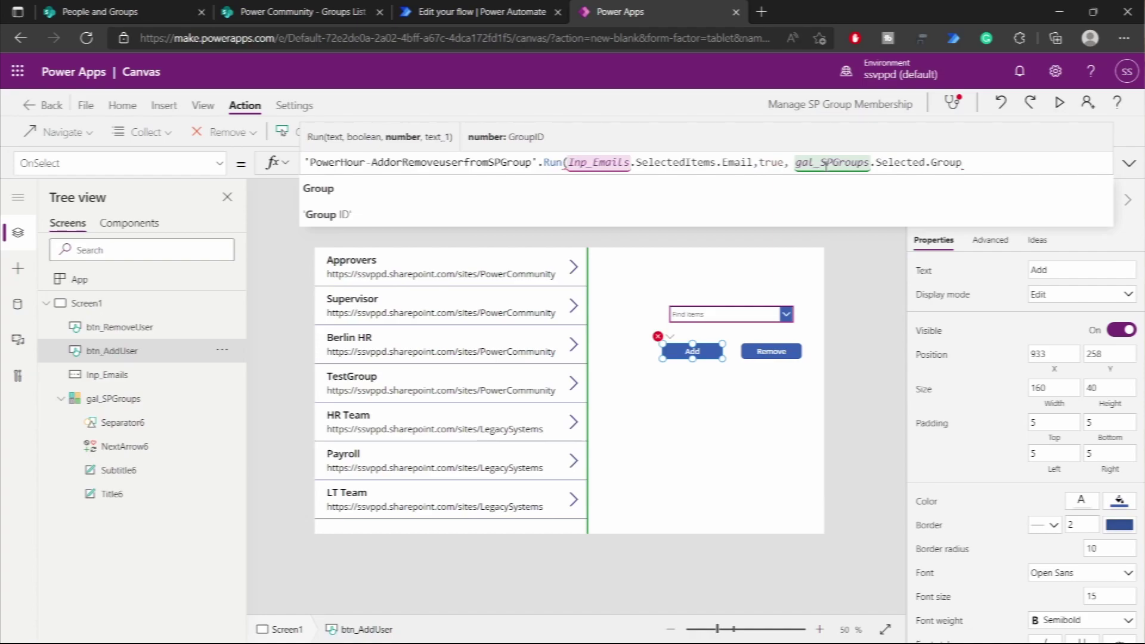
pyautogui.press('Down')
pyautogui.press('Tab')
pyautogui.write(', gal')
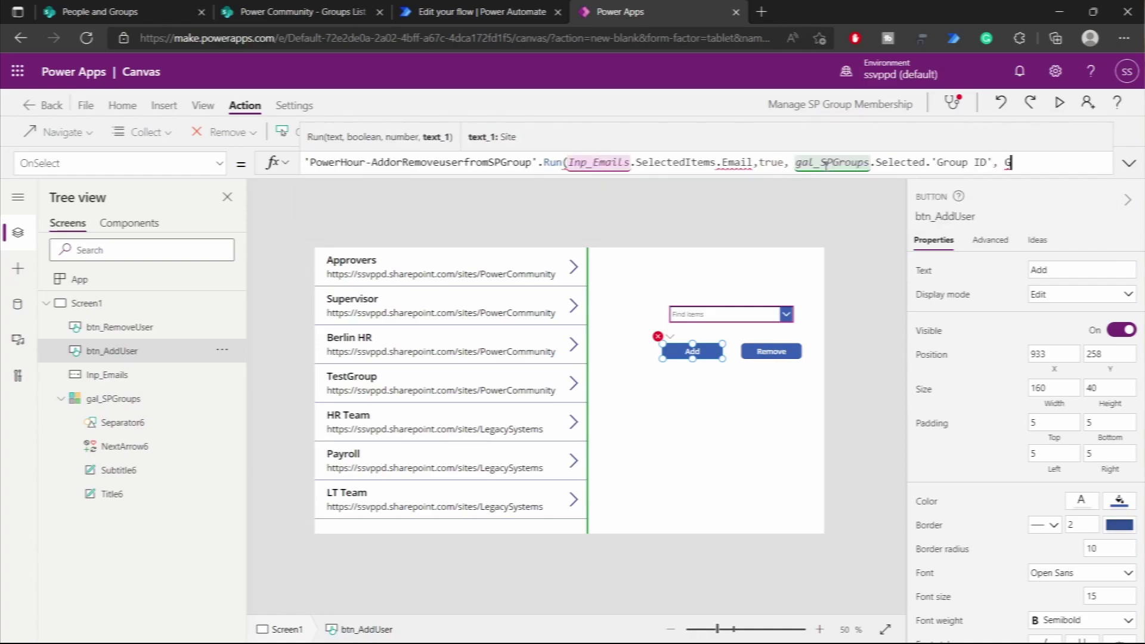
pyautogui.write('_')
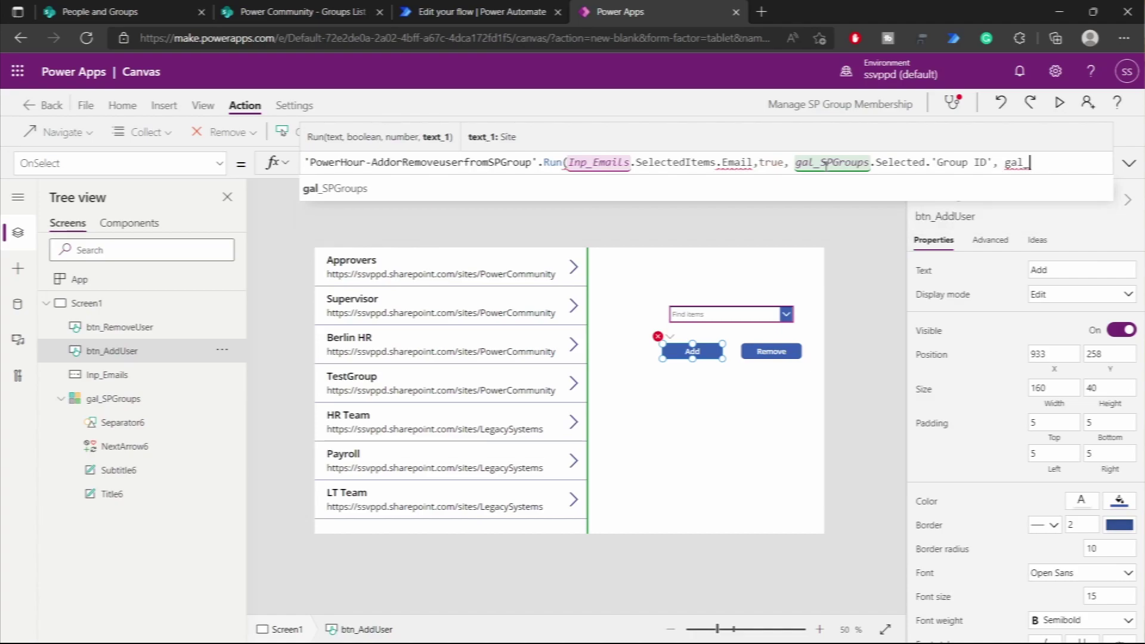
pyautogui.press('Tab')
pyautogui.write('.Selecte')
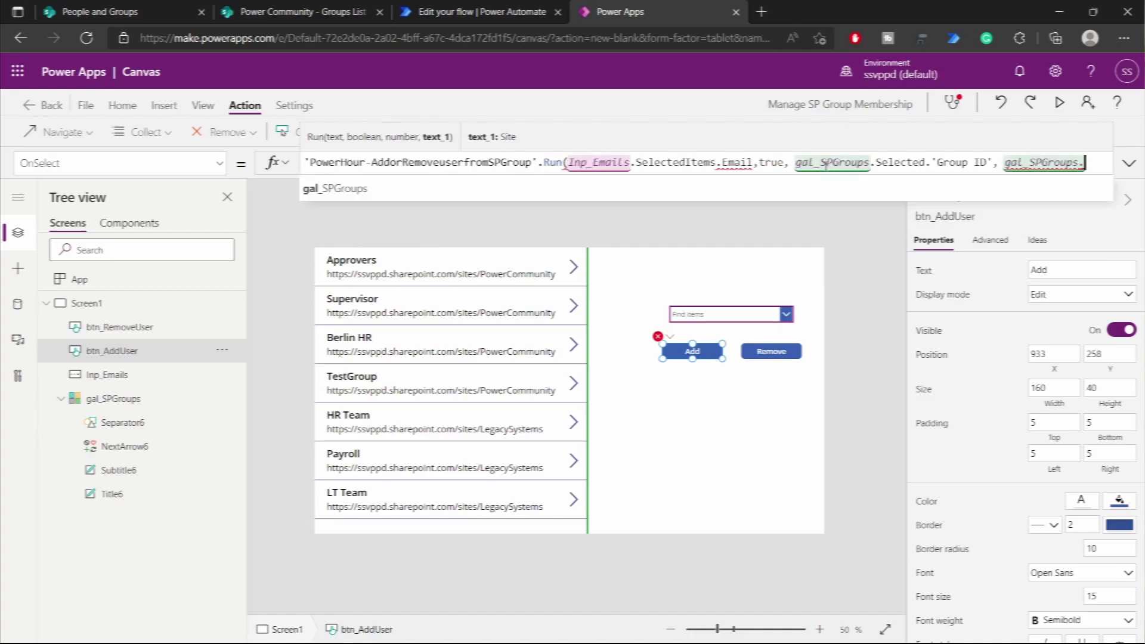
pyautogui.write('d.Sit')
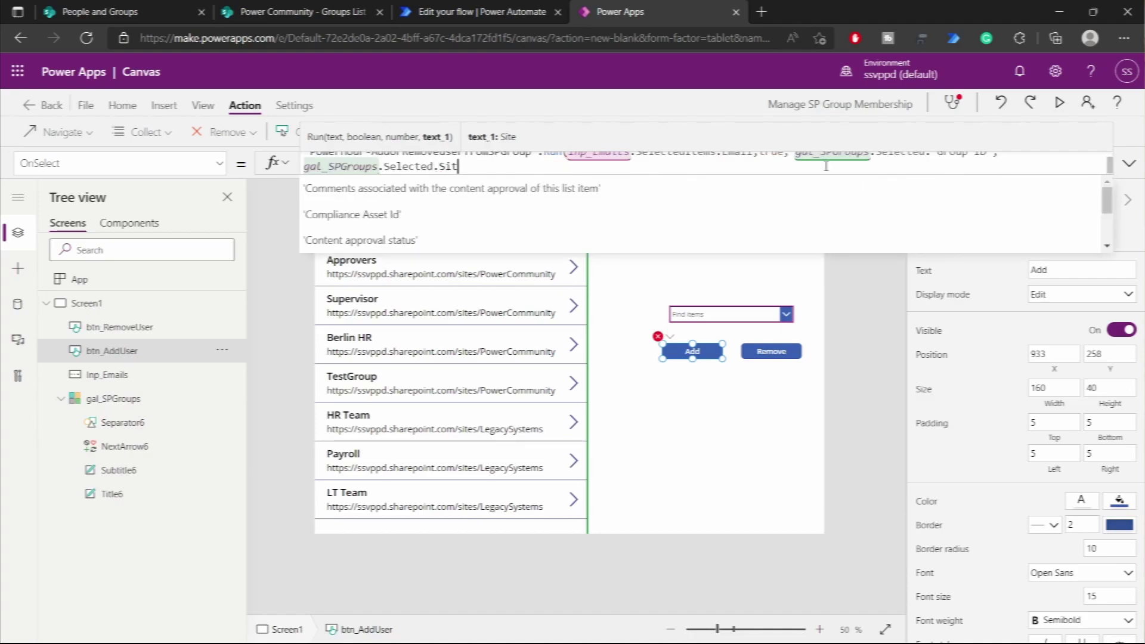
pyautogui.write('e)')
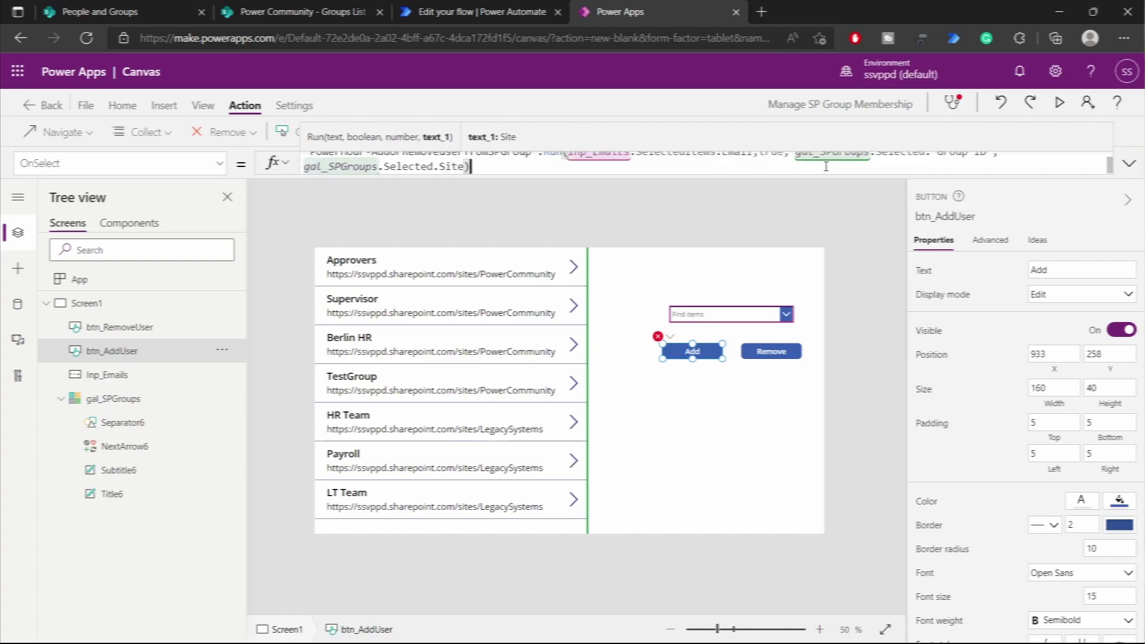
pyautogui.moveTo(824, 176); pyautogui.dragTo(825, 292)
pyautogui.click(686, 158)
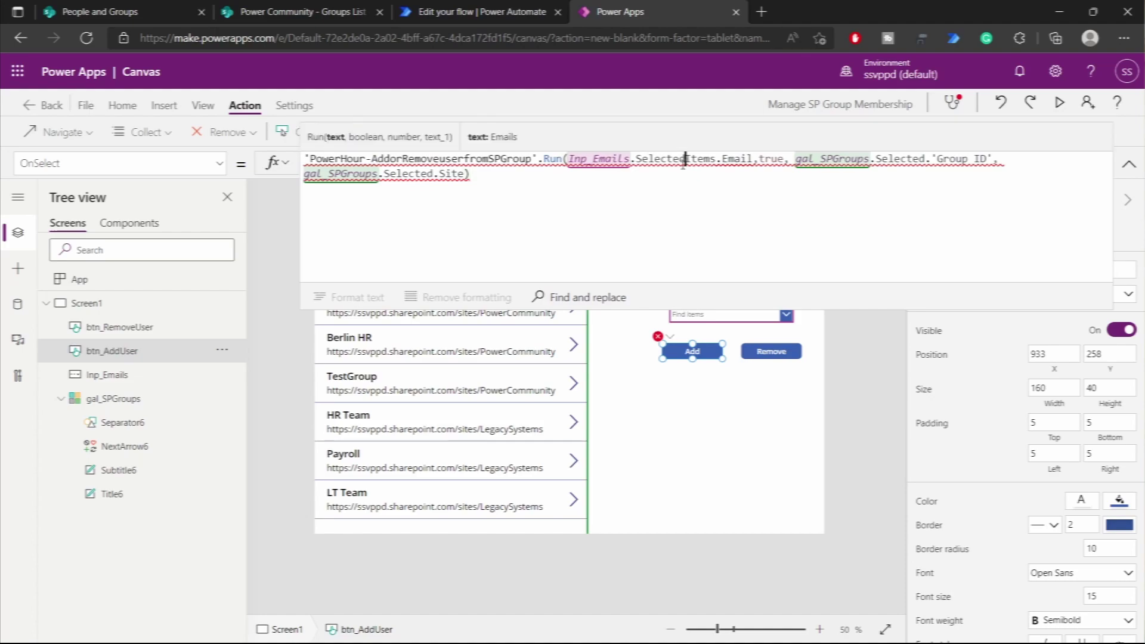
pyautogui.click(436, 13)
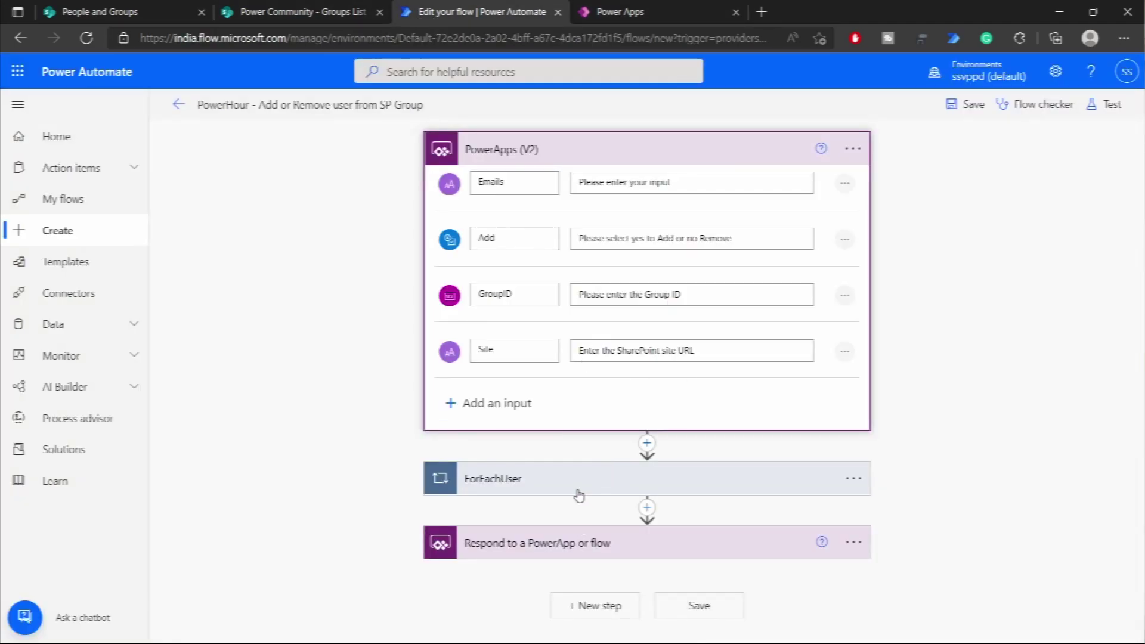
# - Expand the ForEachUser loop, If condition and both SharePoint HTTP actions to check their Uri
pyautogui.click(677, 159)
pyautogui.click(596, 215)
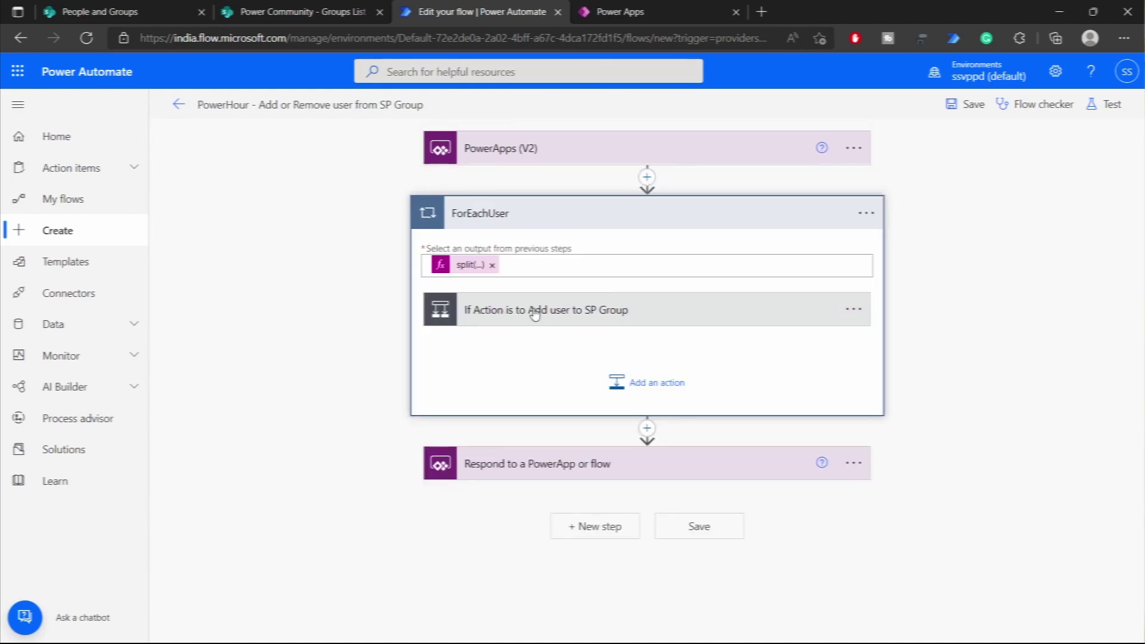
pyautogui.click(535, 314)
pyautogui.scroll(-2, 455, 378)
pyautogui.click(442, 430)
pyautogui.click(785, 420)
pyautogui.scroll(-3, 437, 486)
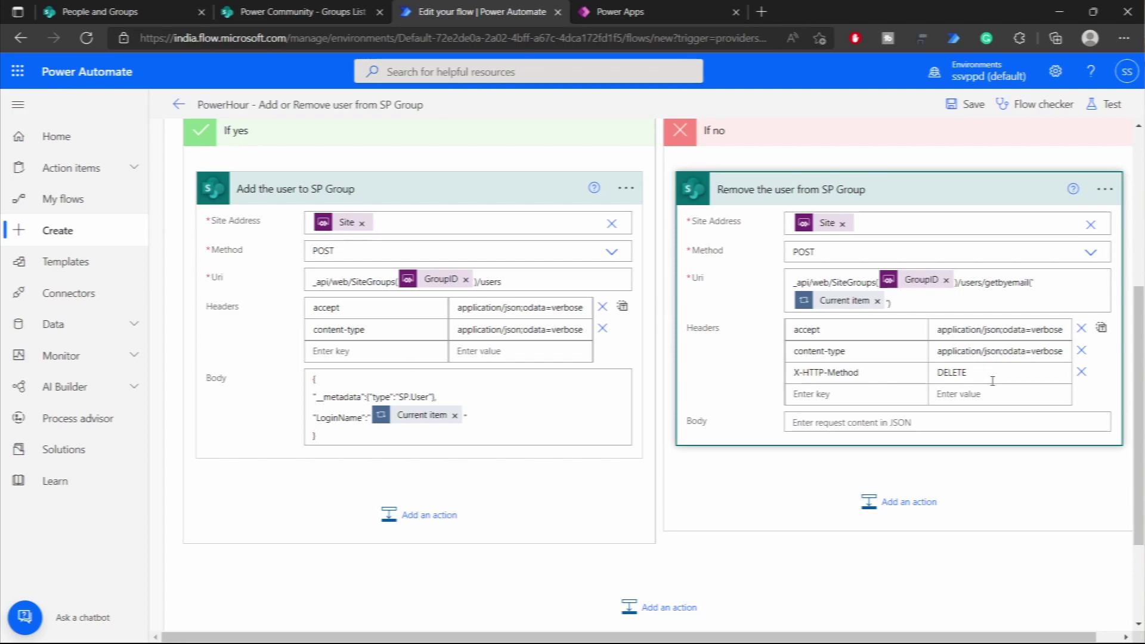
pyautogui.click(1038, 282)
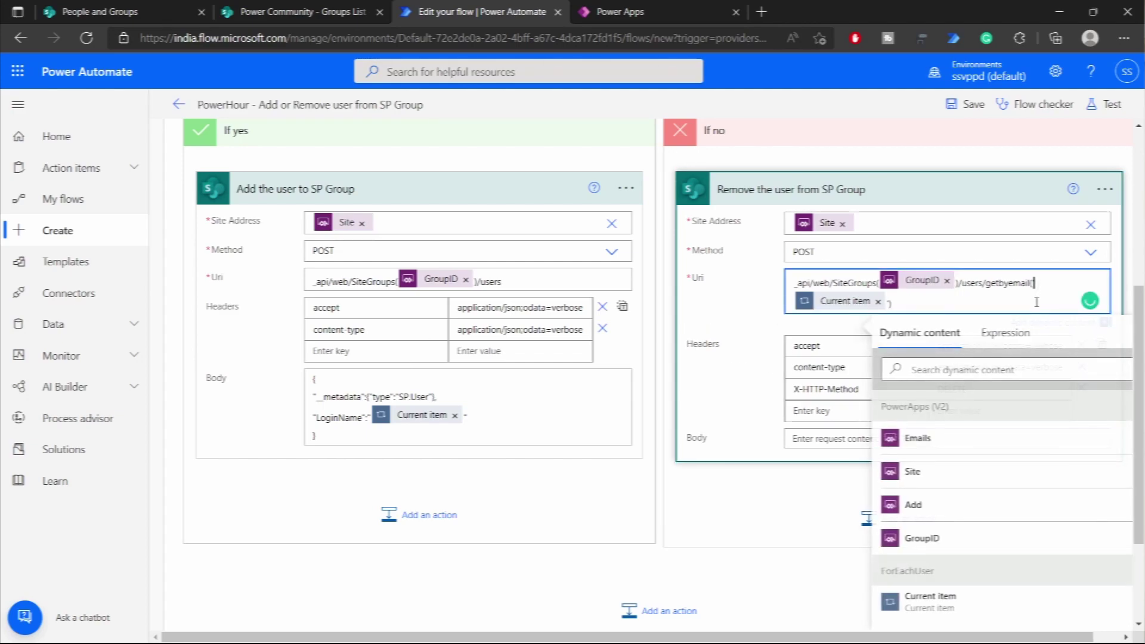
pyautogui.click(765, 356)
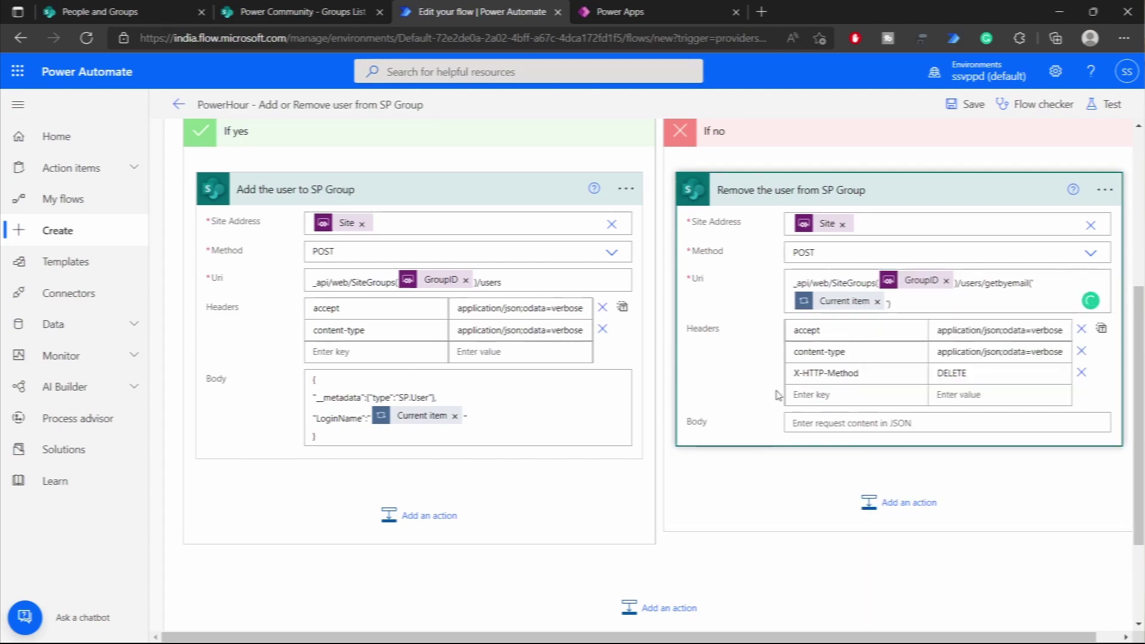
pyautogui.click(620, 11)
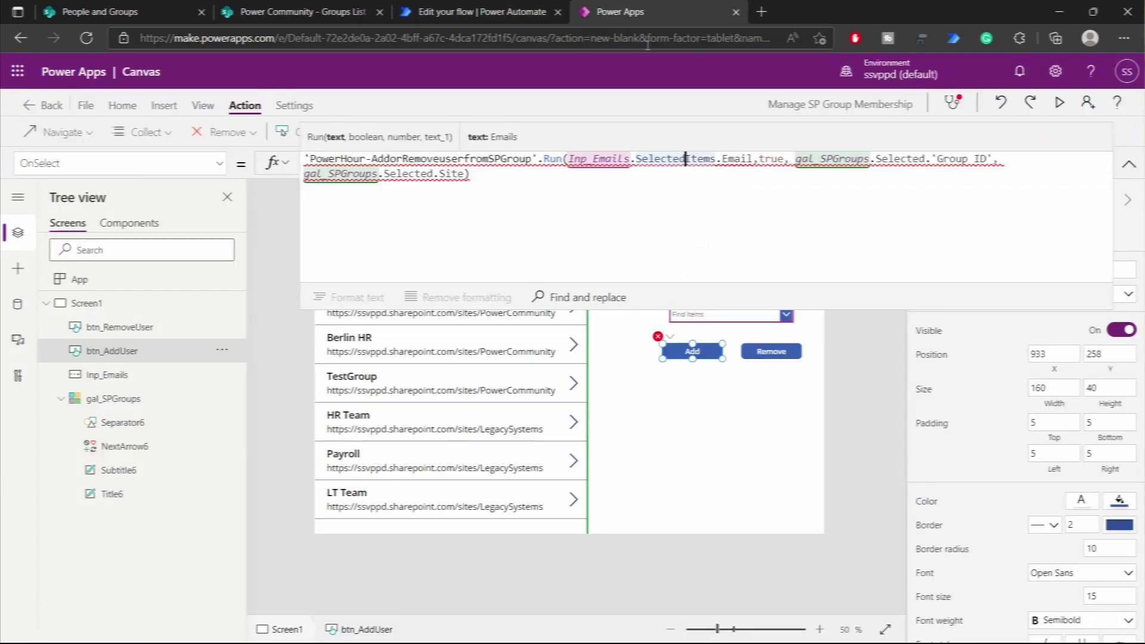
# - Change Email to Claims and move Inp_Emails.SelectedItems.Claims into UpdateContext({varUsers: ...}); above the flow call
pyautogui.doubleClick(739, 159)
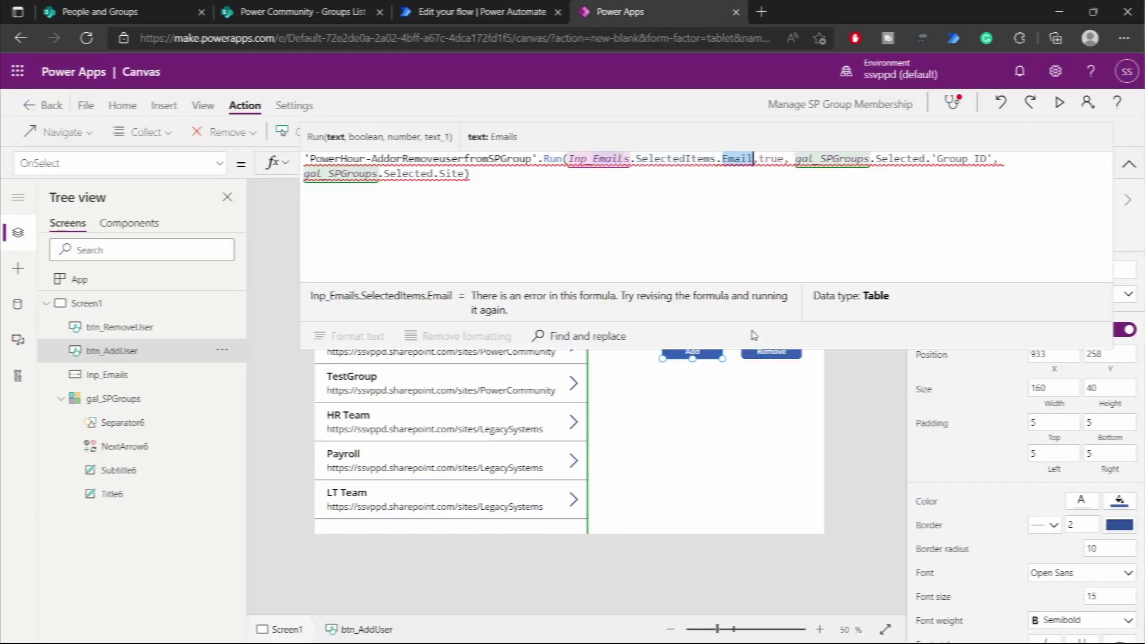
pyautogui.write('Clai')
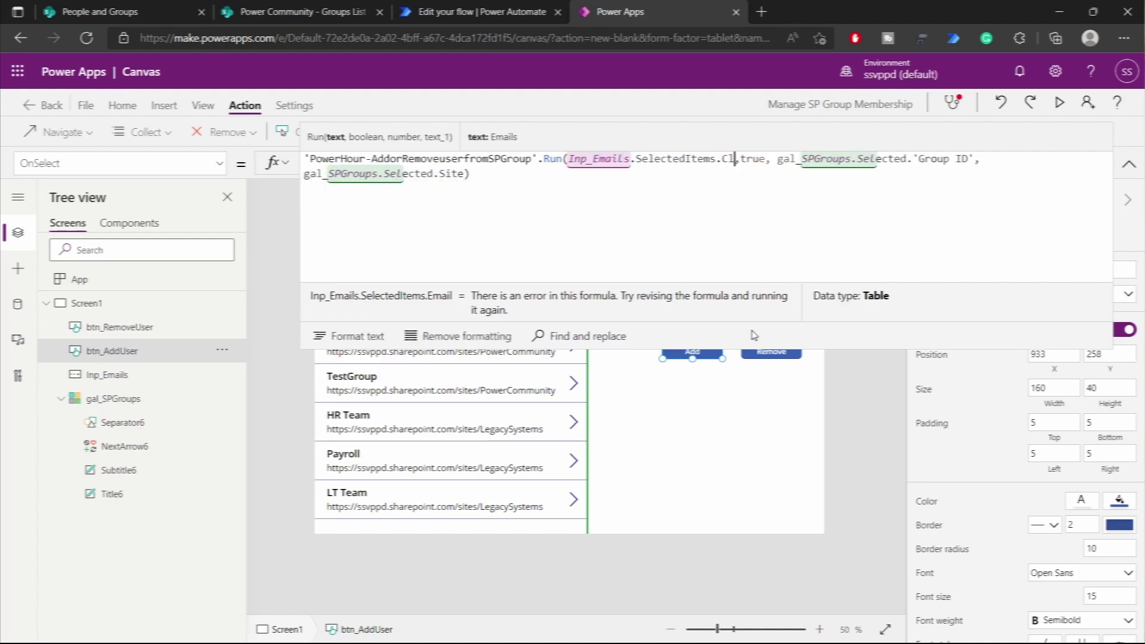
pyautogui.write('ms')
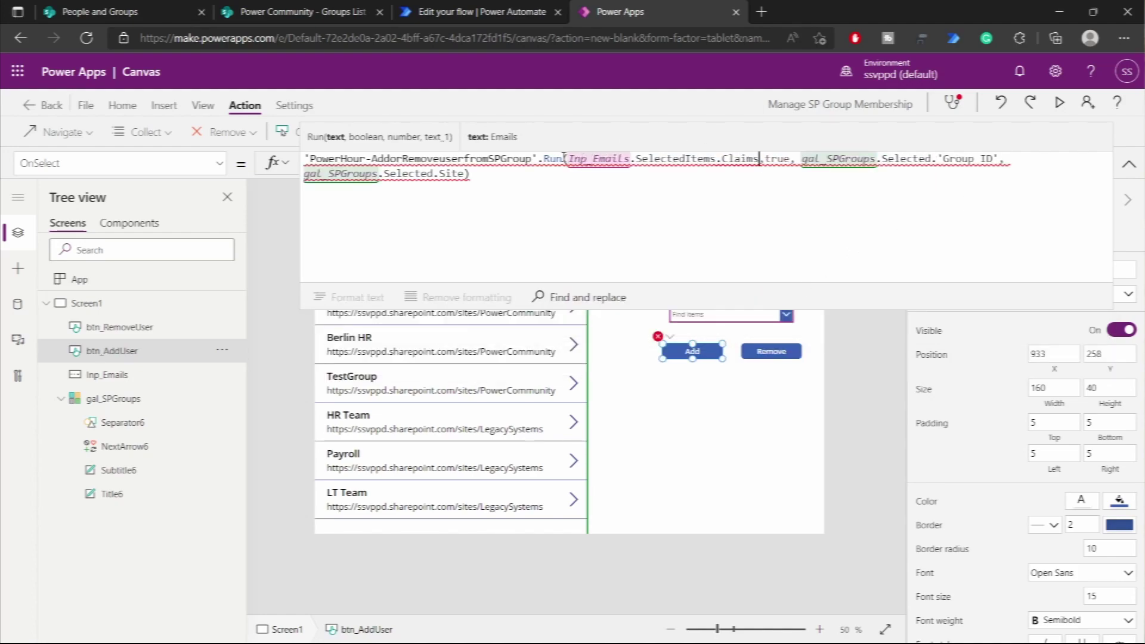
pyautogui.moveTo(569, 158); pyautogui.dragTo(759, 159)
pyautogui.hotkey('ctrl', 'c')
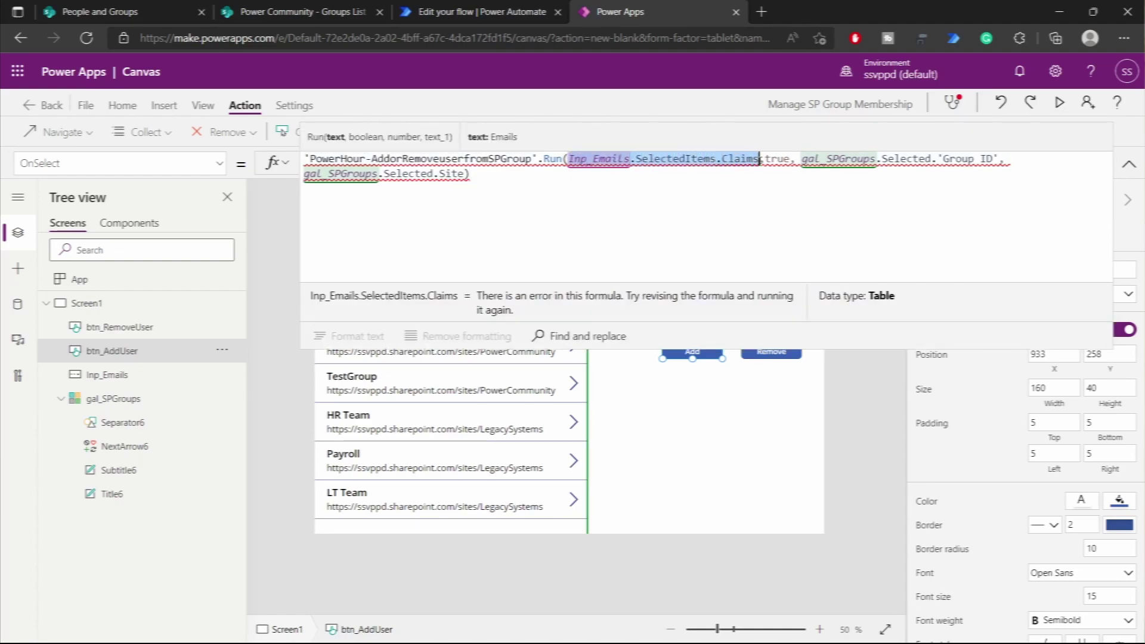
pyautogui.press('BackSpace')
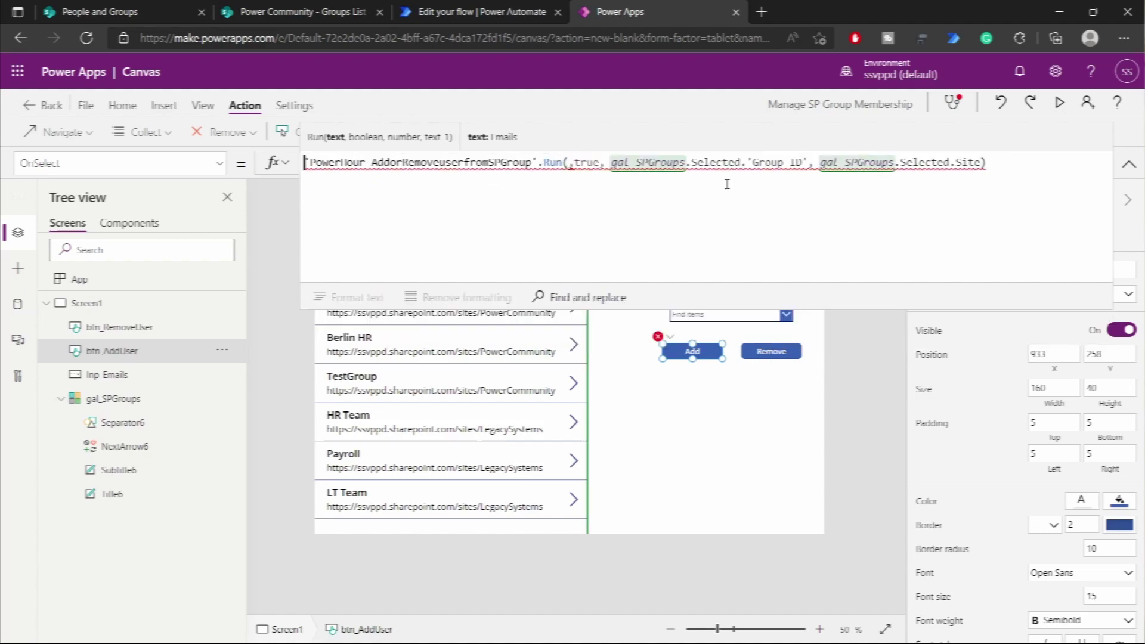
pyautogui.hotkey('ctrl', 'shift', 'Return')
pyautogui.write('Updat')
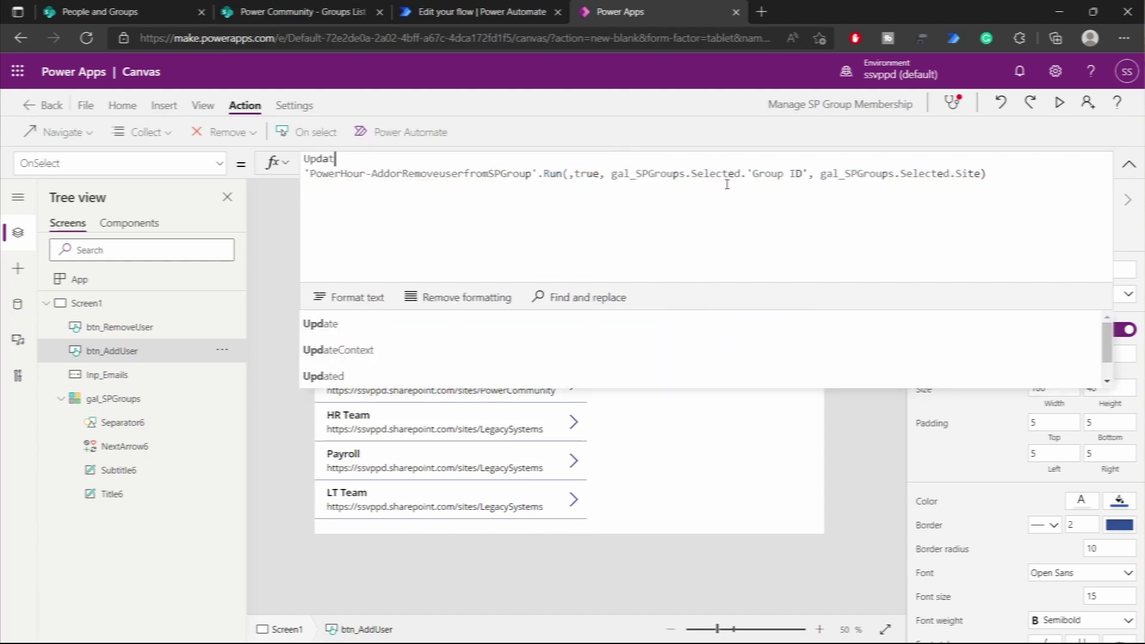
pyautogui.write('eContext(')
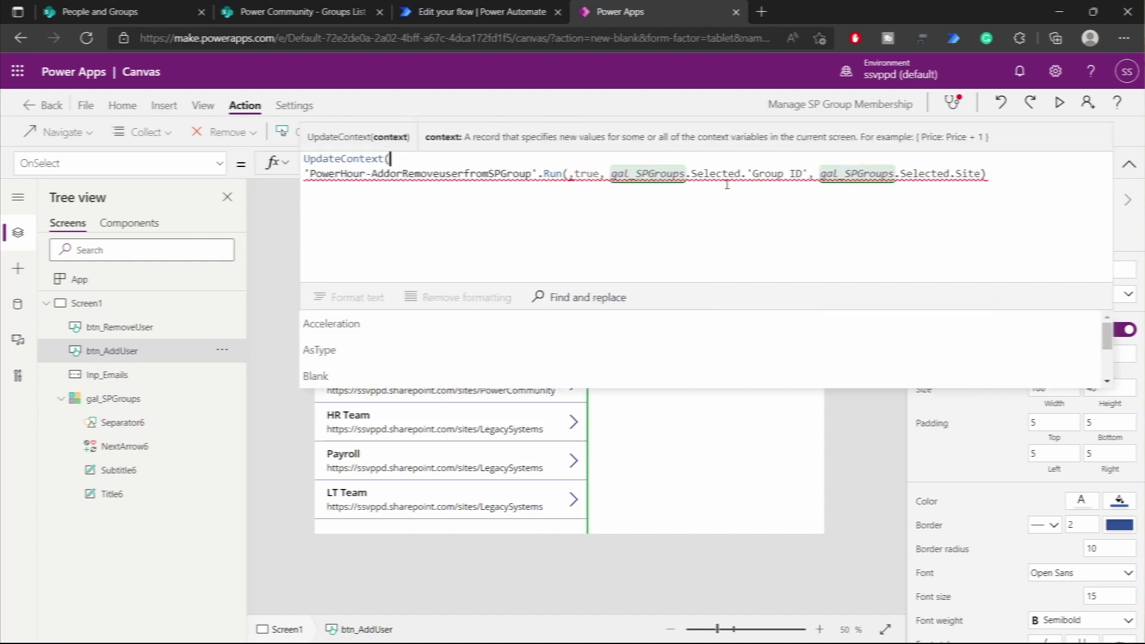
pyautogui.write('{')
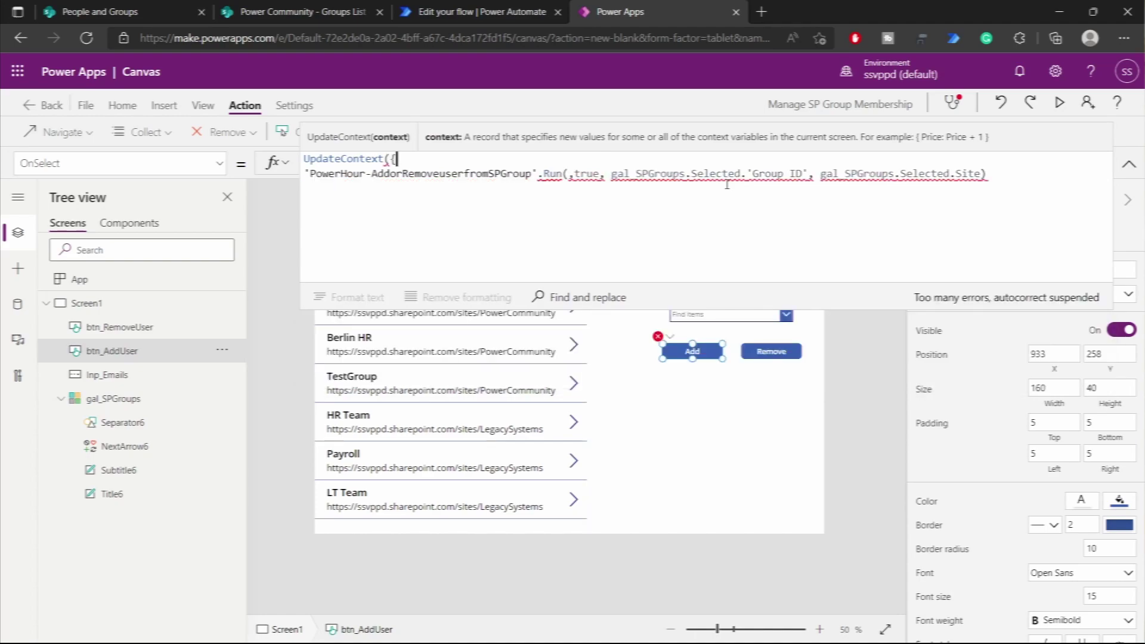
pyautogui.write('varUsers:')
pyautogui.hotkey('ctrl', 'v')
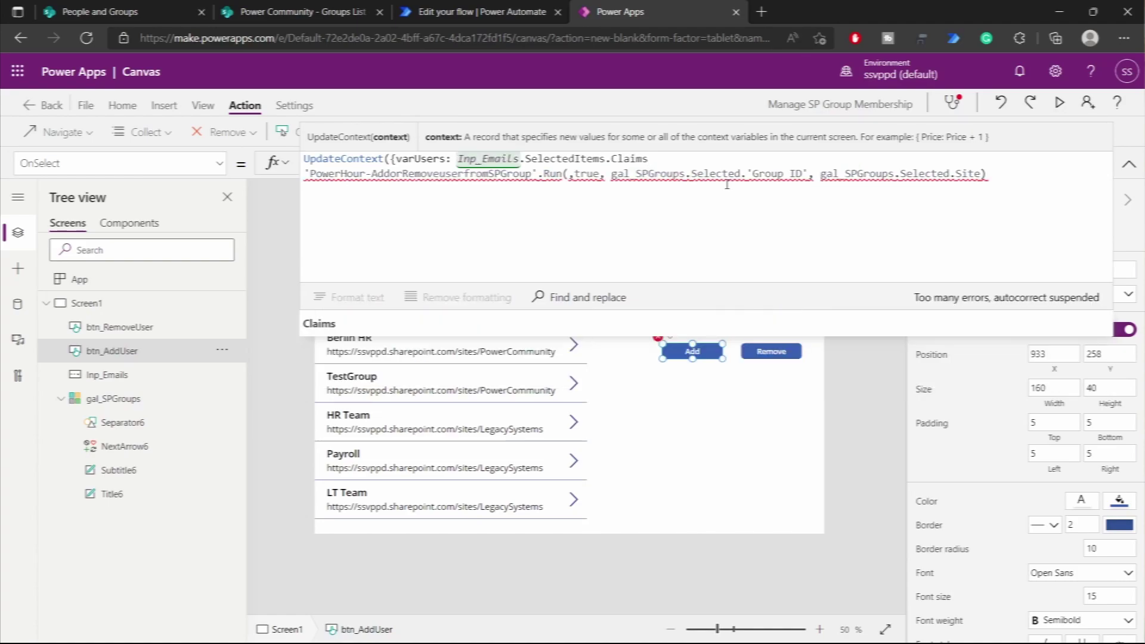
pyautogui.write('});')
pyautogui.click(567, 174)
pyautogui.click(477, 17)
pyautogui.scroll(5, 534, 162)
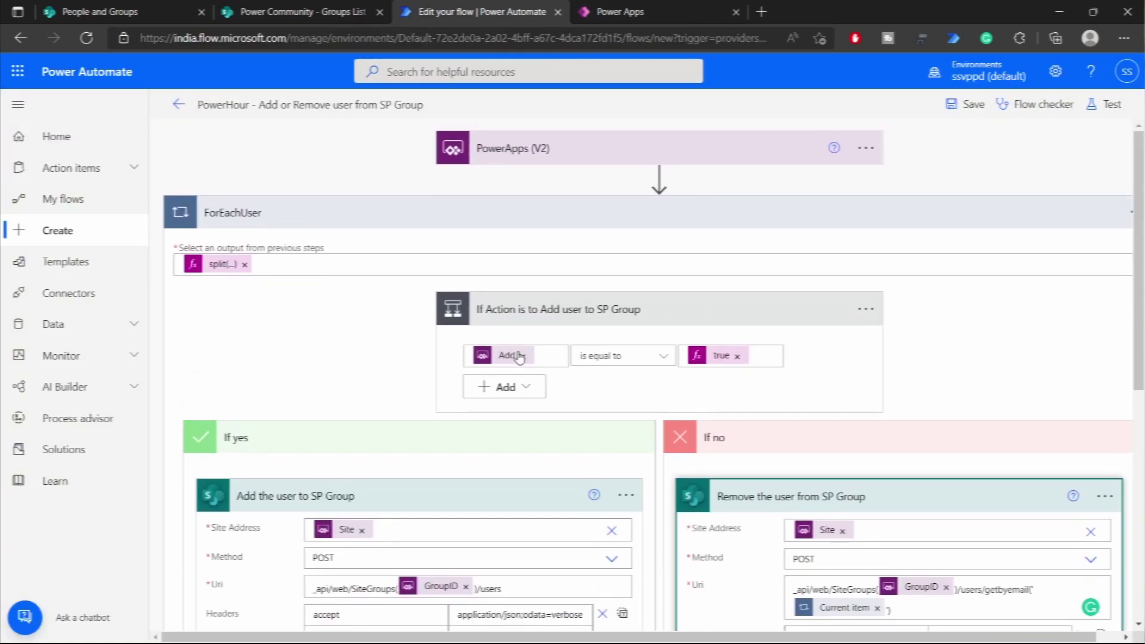
pyautogui.click(534, 158)
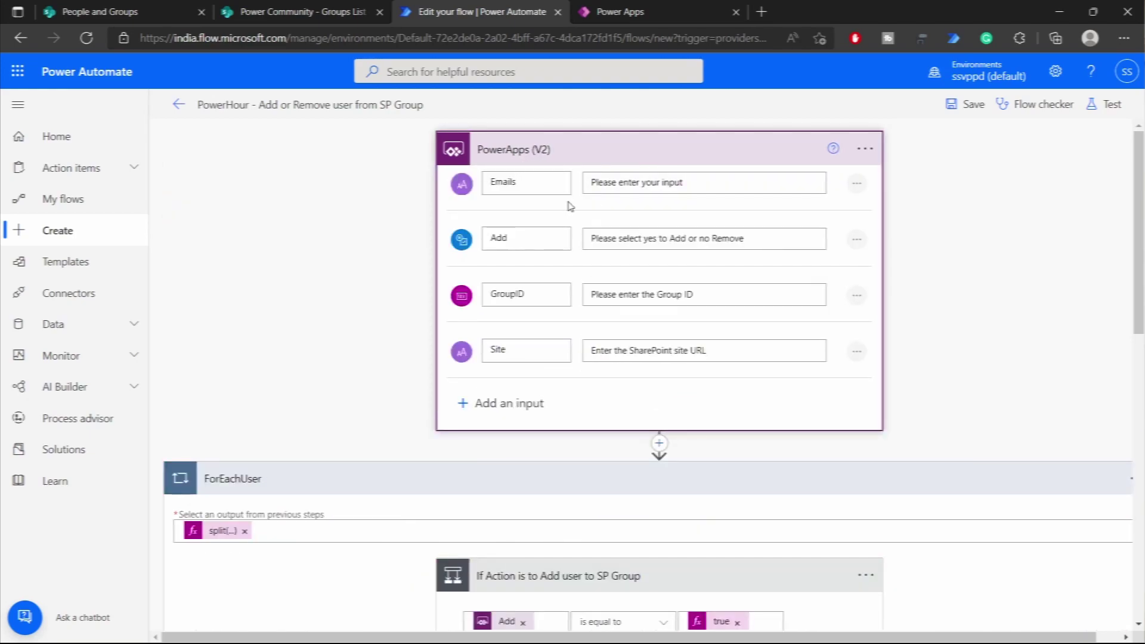
pyautogui.click(667, 15)
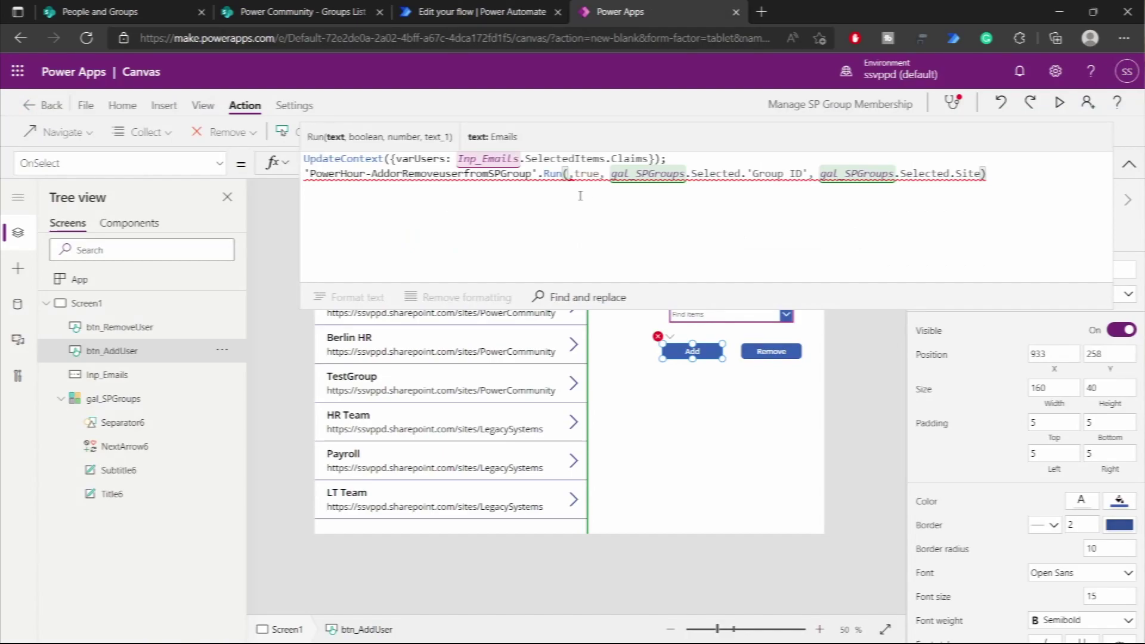
# - Set the flow's first argument to Concat(varUsers, Claims & ";")
pyautogui.moveTo(459, 160); pyautogui.dragTo(650, 161)
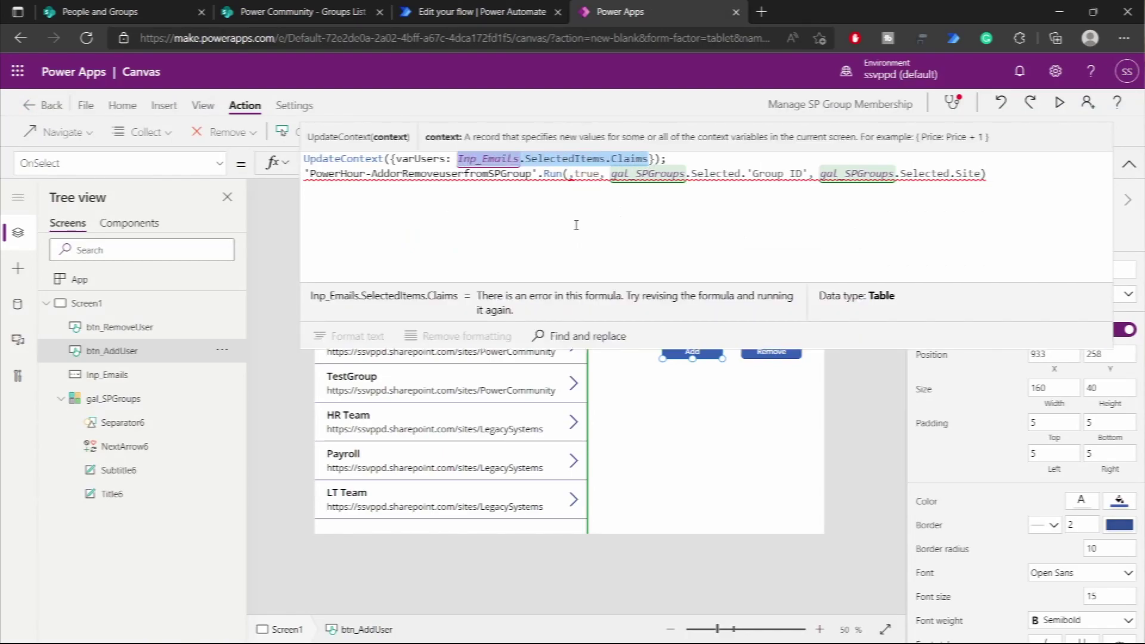
pyautogui.click(569, 174)
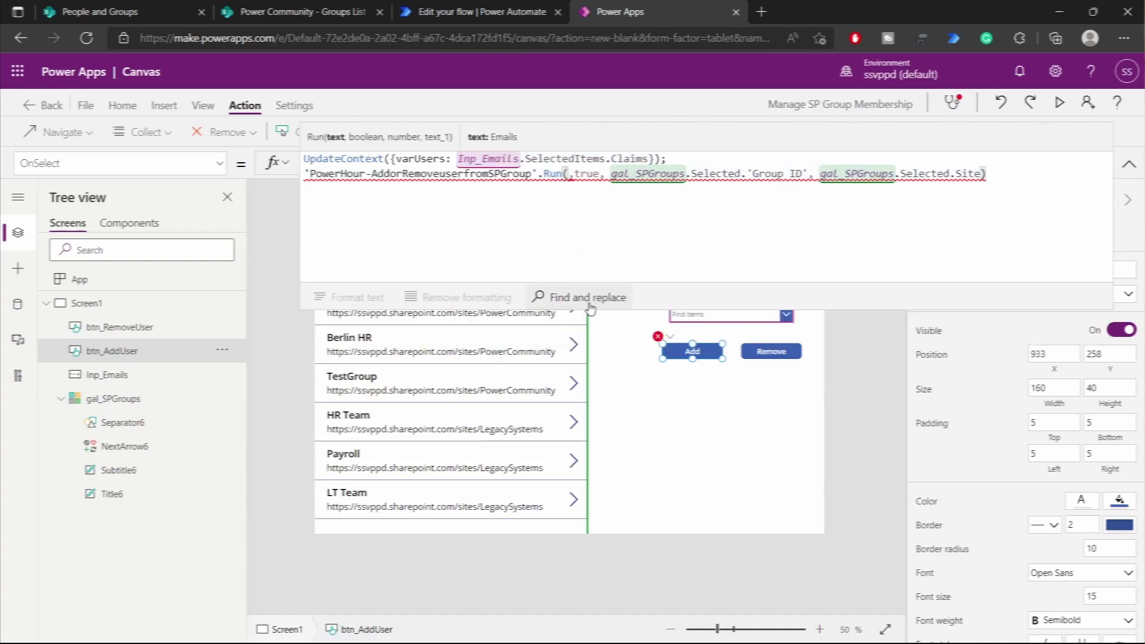
pyautogui.write('Con')
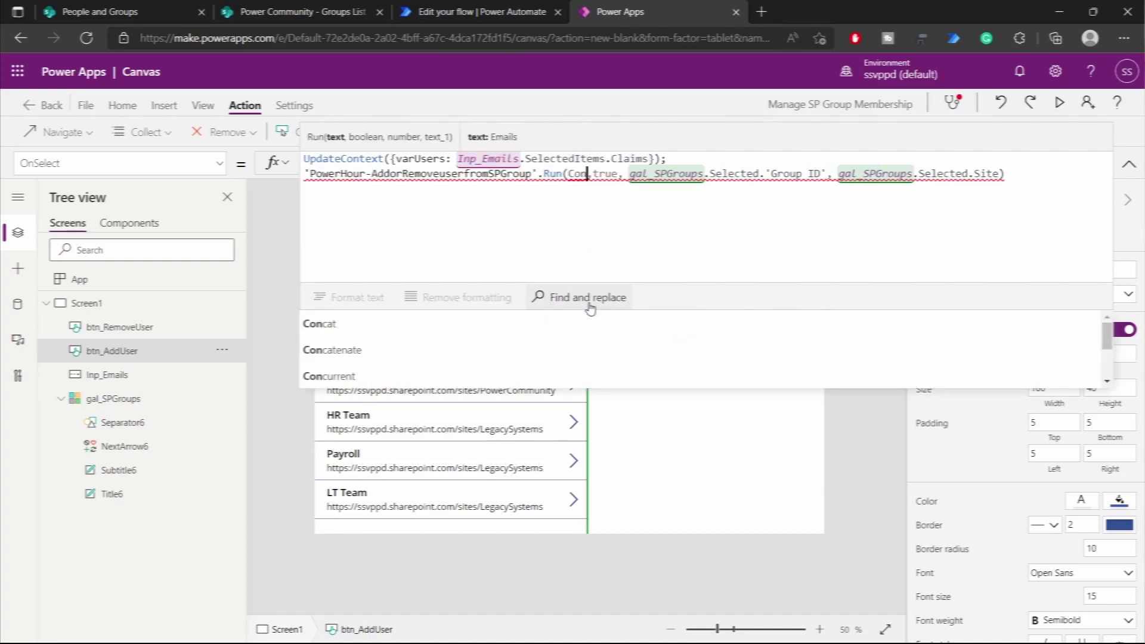
pyautogui.press('Tab')
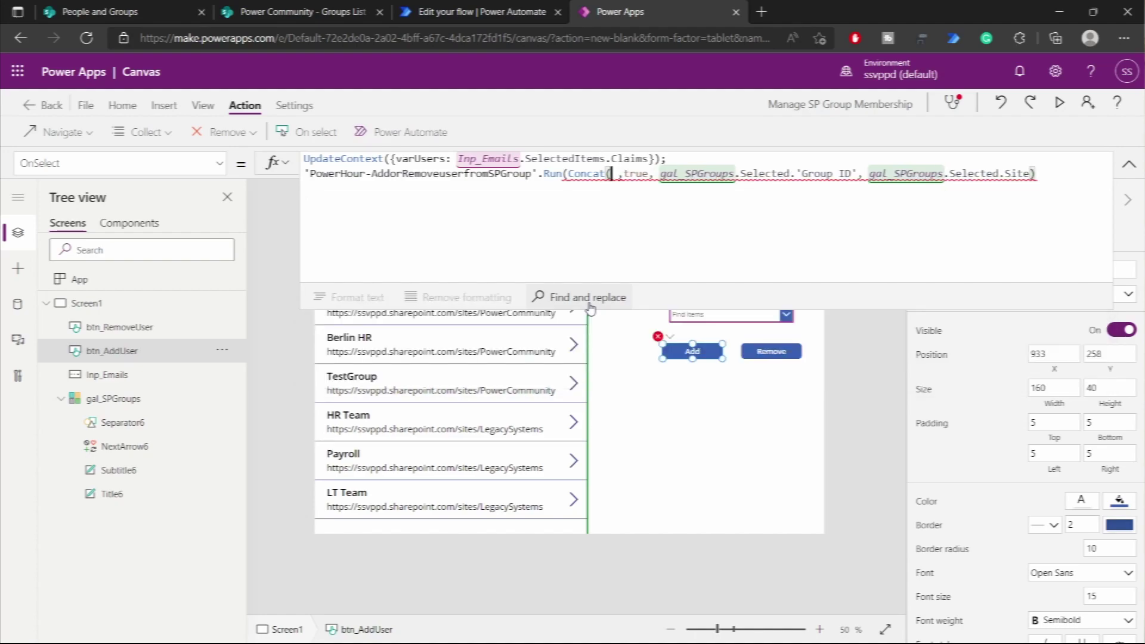
pyautogui.write('var')
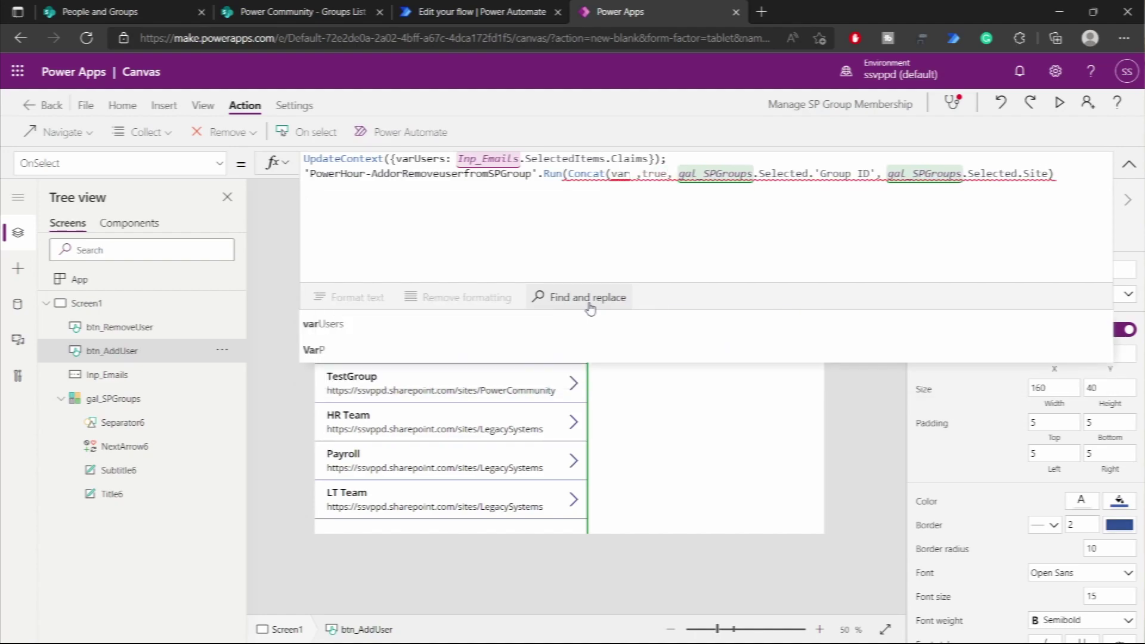
pyautogui.press('Tab')
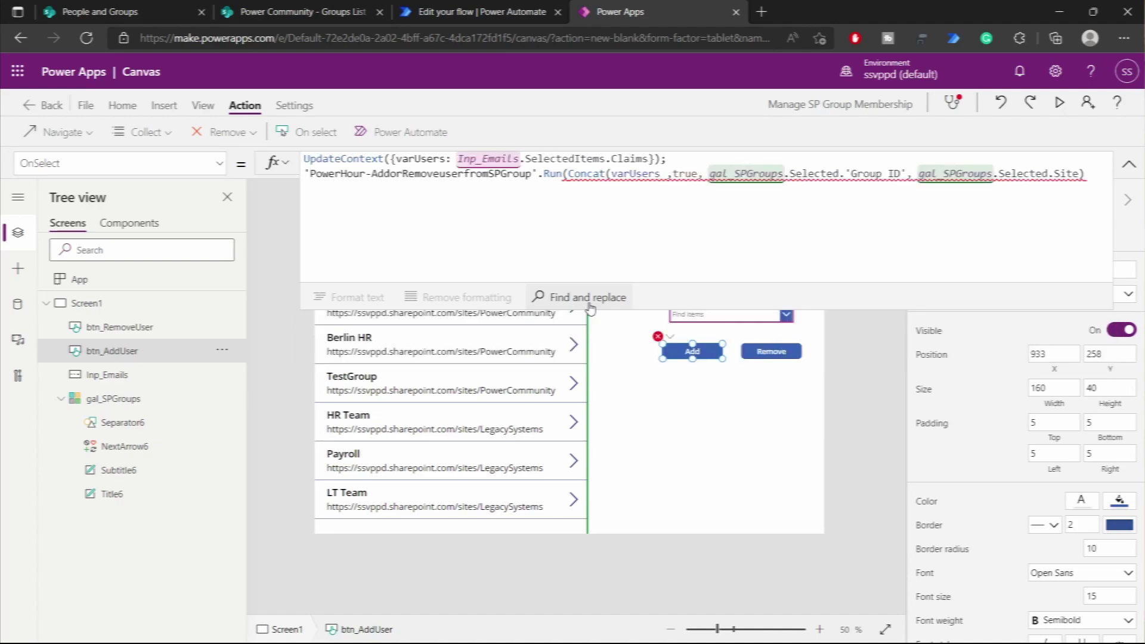
pyautogui.write(", '")
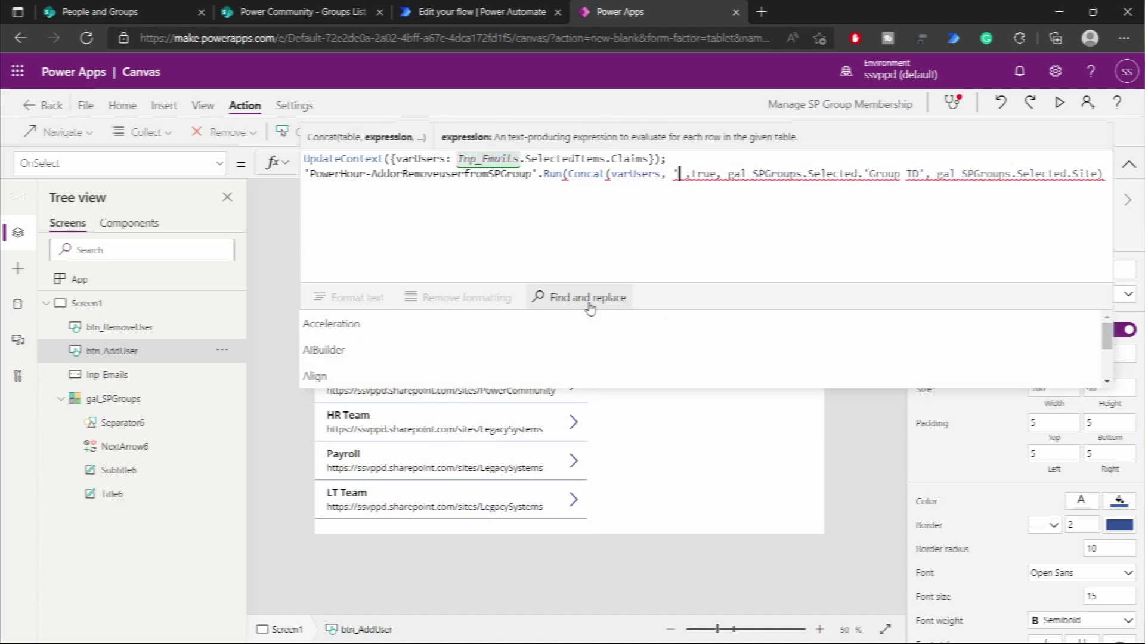
pyautogui.press('BackSpace')
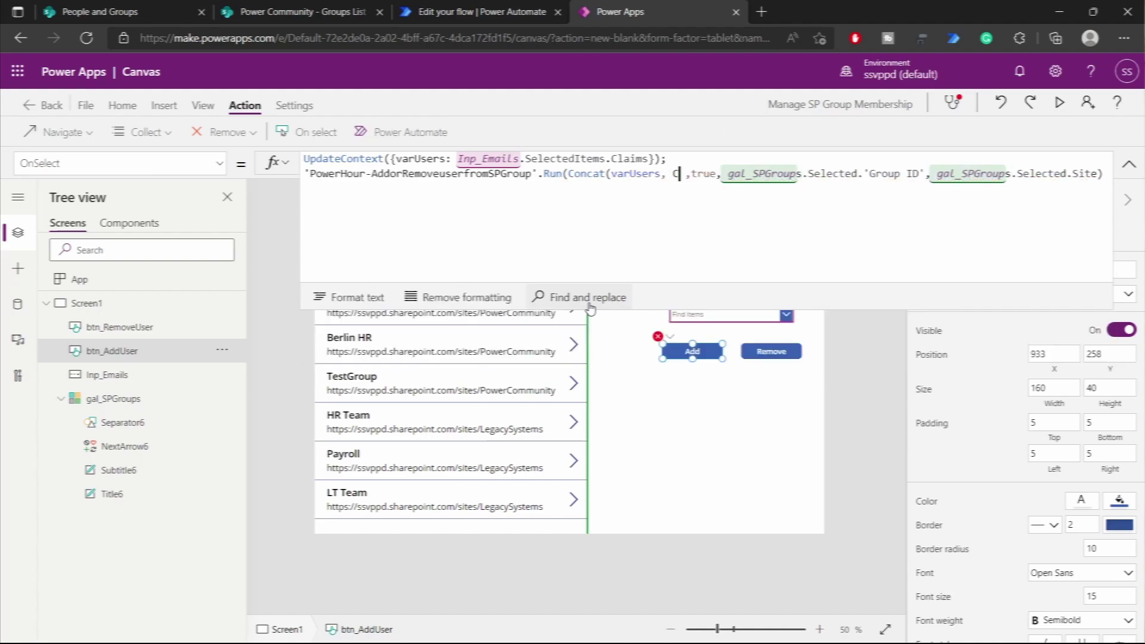
pyautogui.write('Claim')
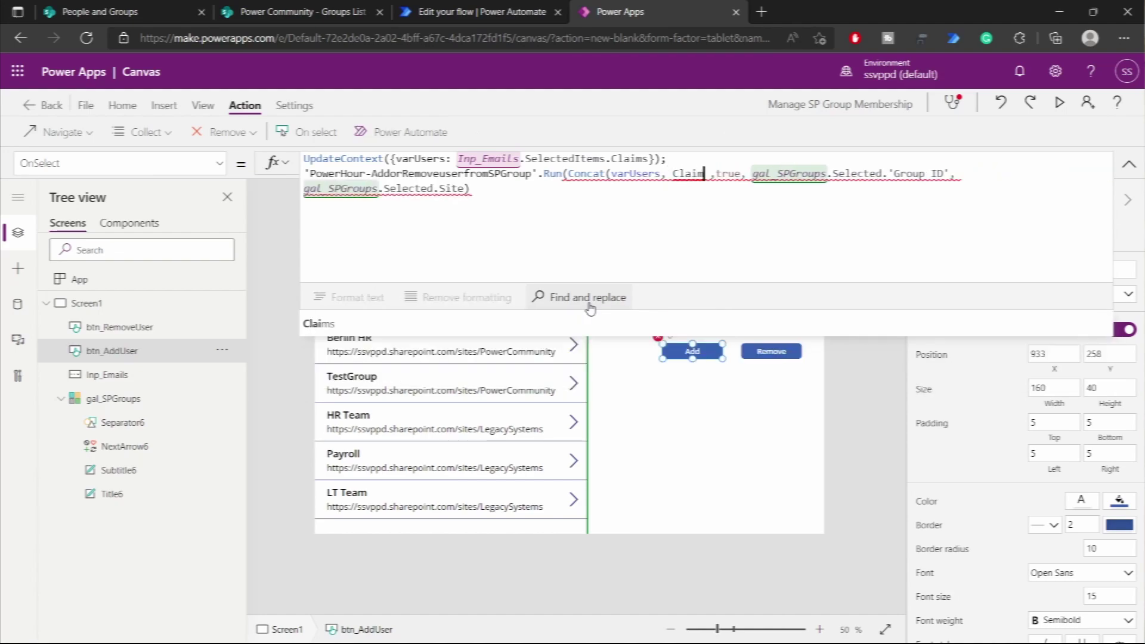
pyautogui.write('s &')
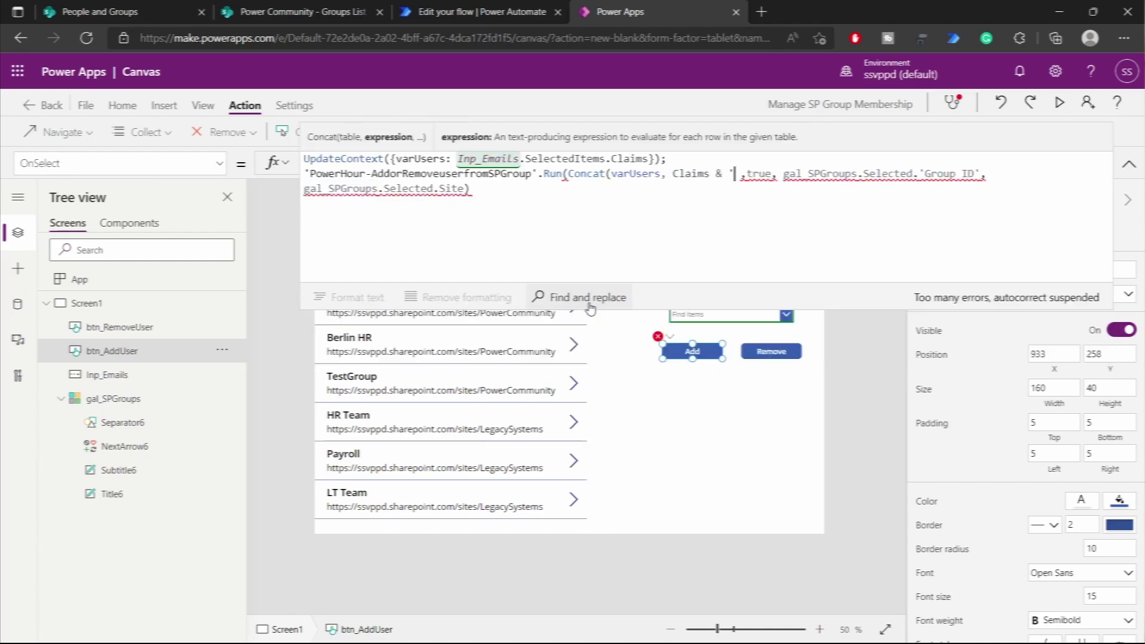
pyautogui.write(' ";"')
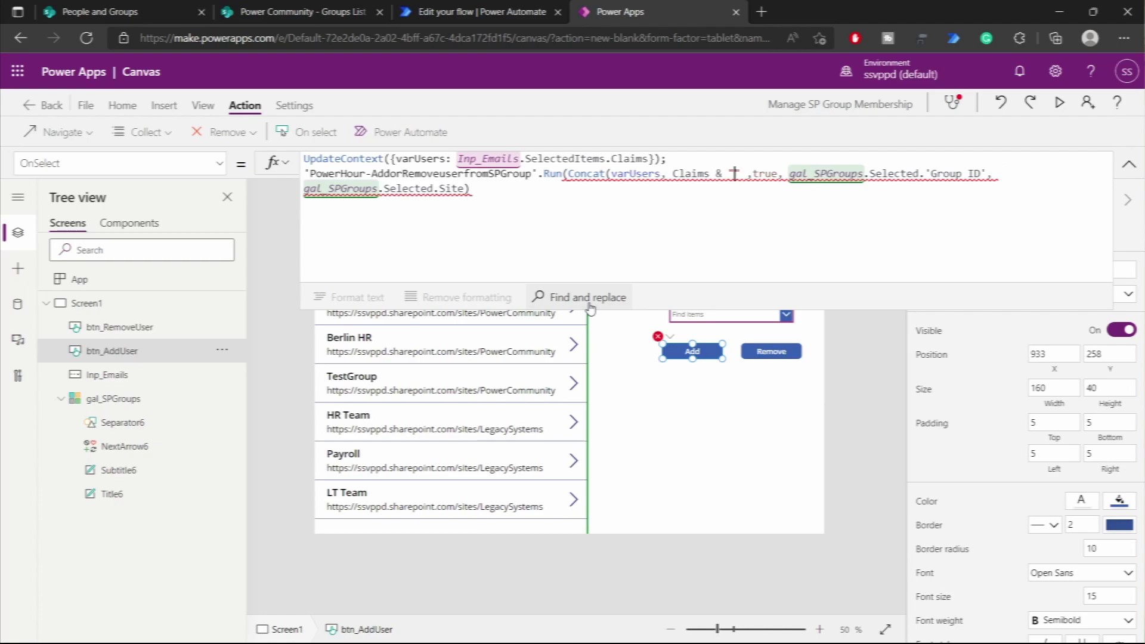
pyautogui.write(')')
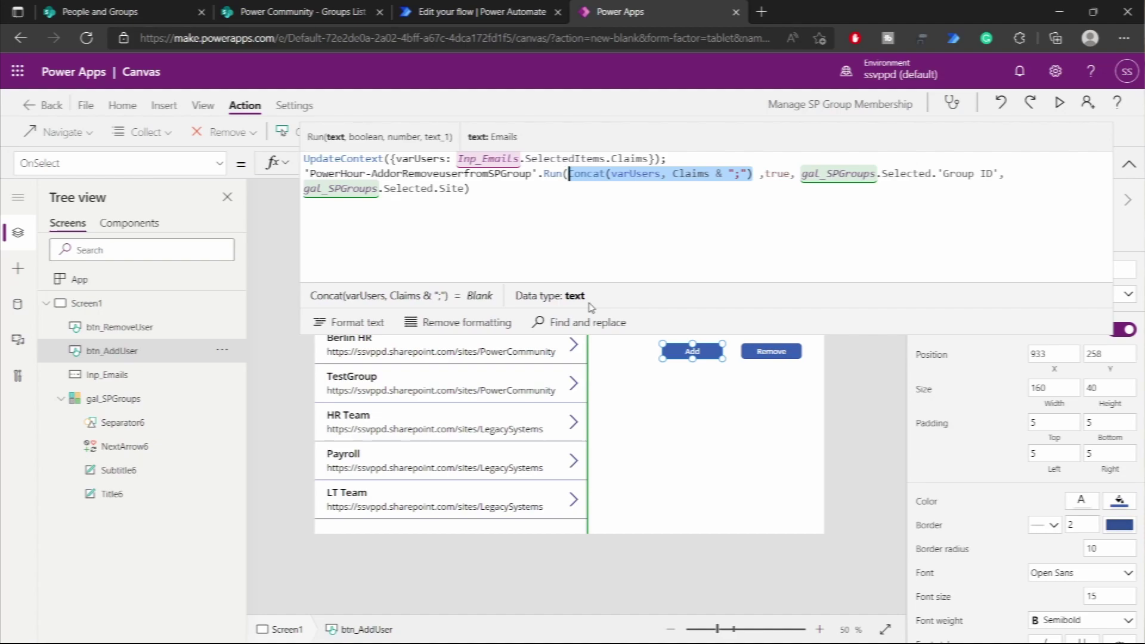
# - Wrap the Concat in Left(…, Len(Concat(varUsers, Claims & ";"))-1) to drop the final semicolon
pyautogui.press('Left')
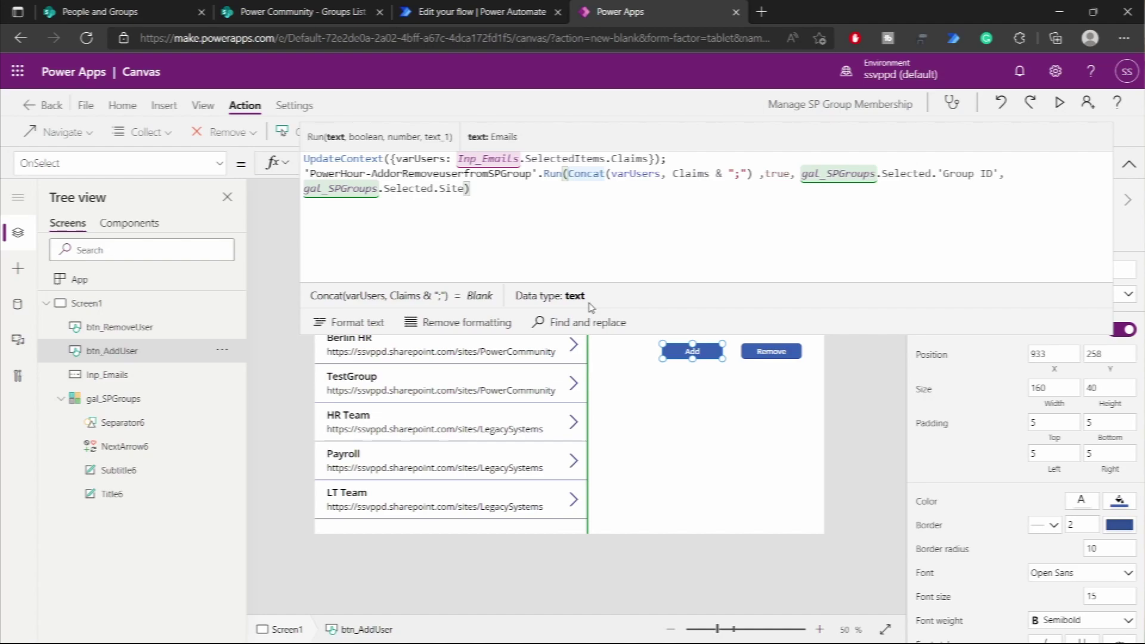
pyautogui.write('Left(')
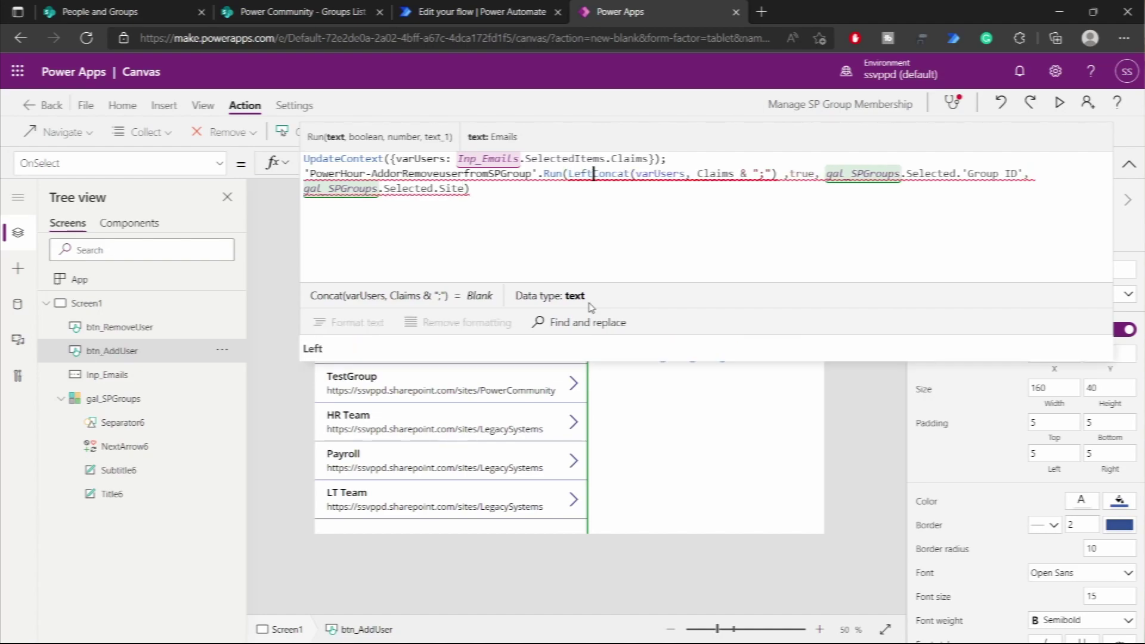
pyautogui.moveTo(783, 173); pyautogui.dragTo(599, 178)
pyautogui.hotkey('ctrl', 'c')
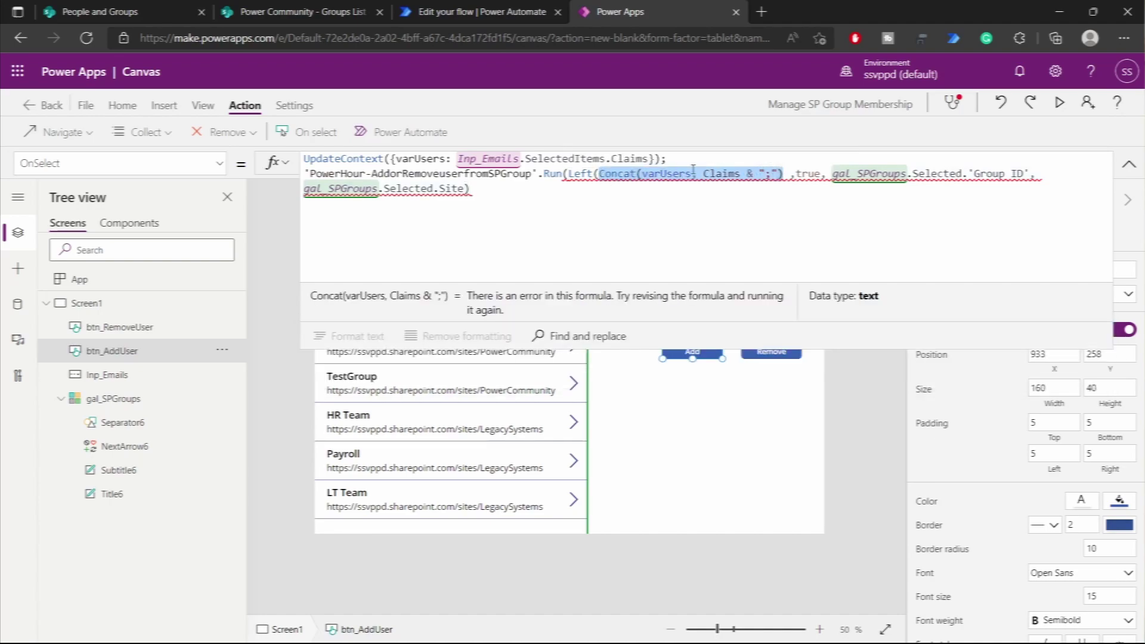
pyautogui.press('Right')
pyautogui.write(',')
pyautogui.write('Len()')
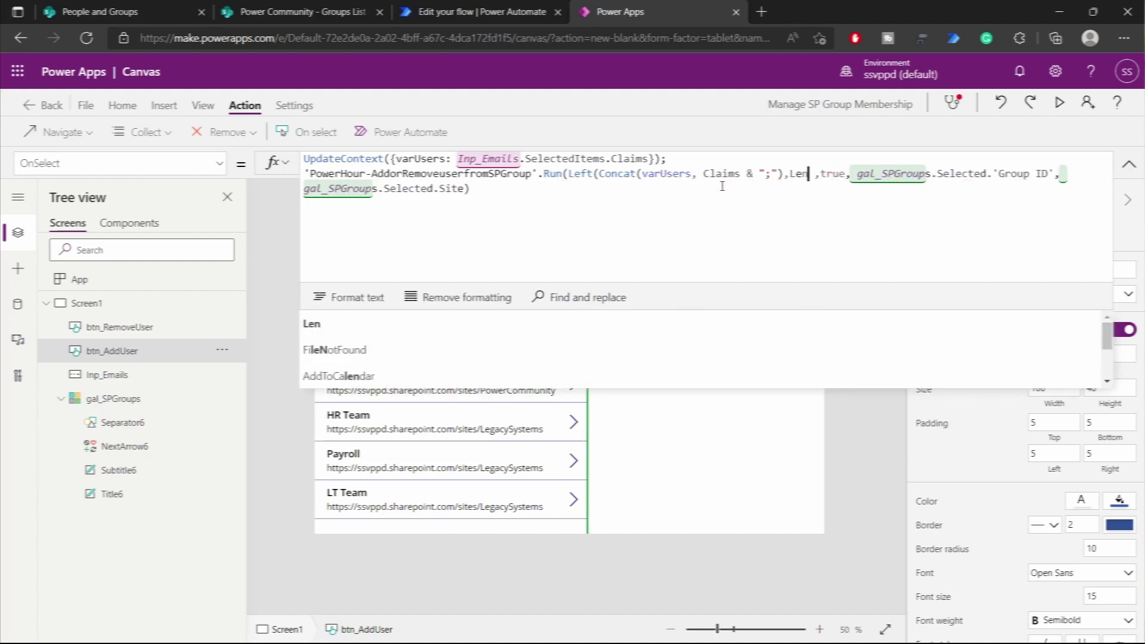
pyautogui.press('Left')
pyautogui.hotkey('ctrl', 'v')
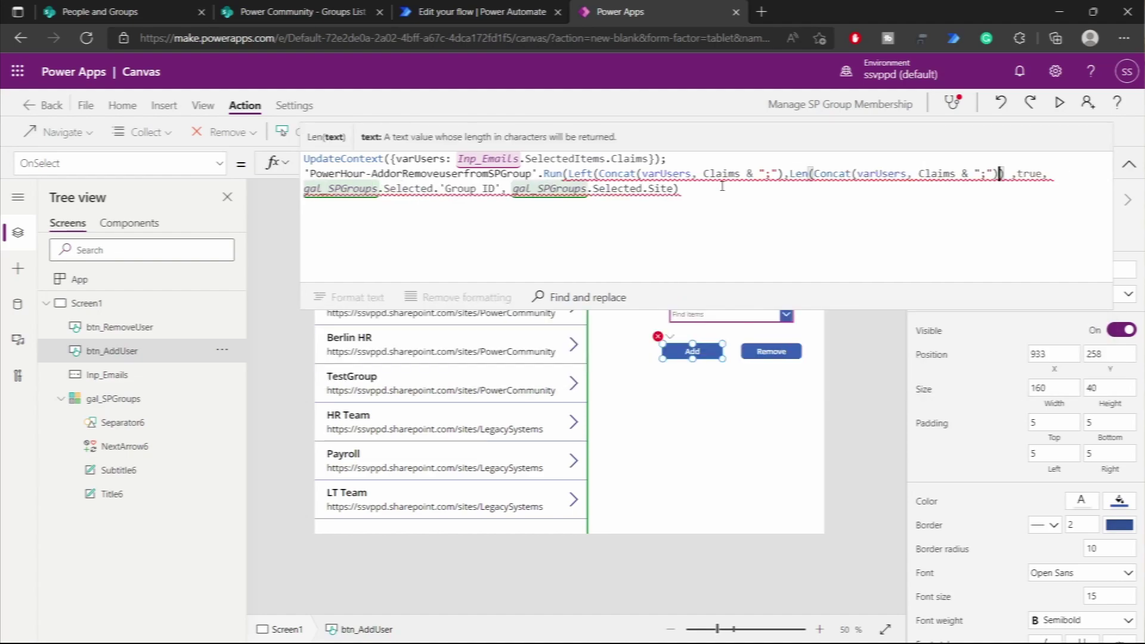
pyautogui.press('Right')
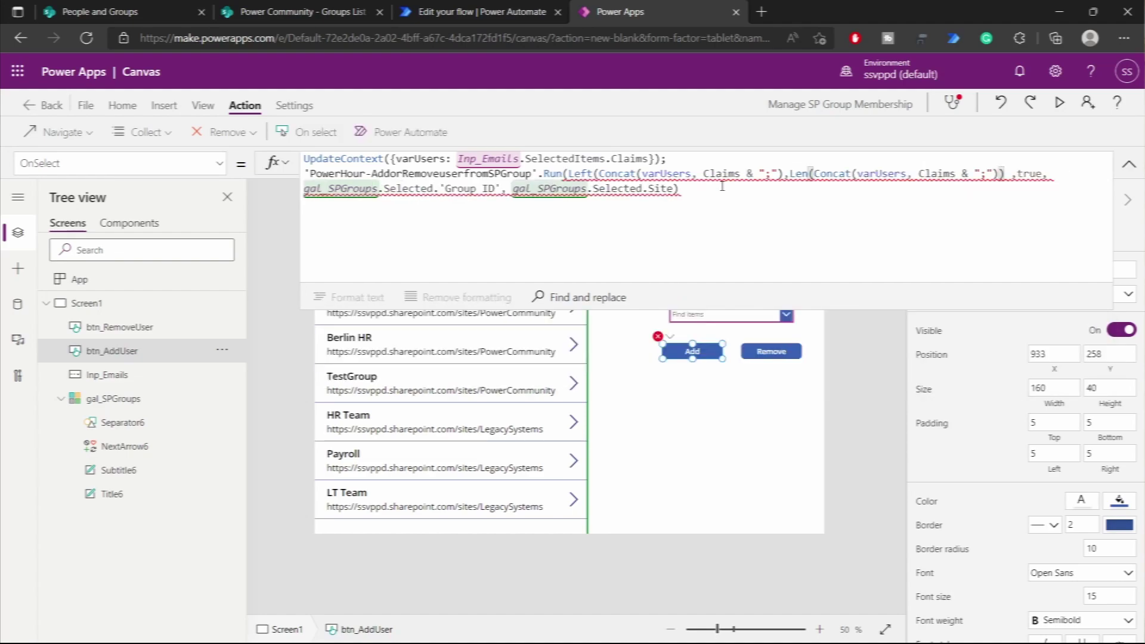
pyautogui.write('-1)')
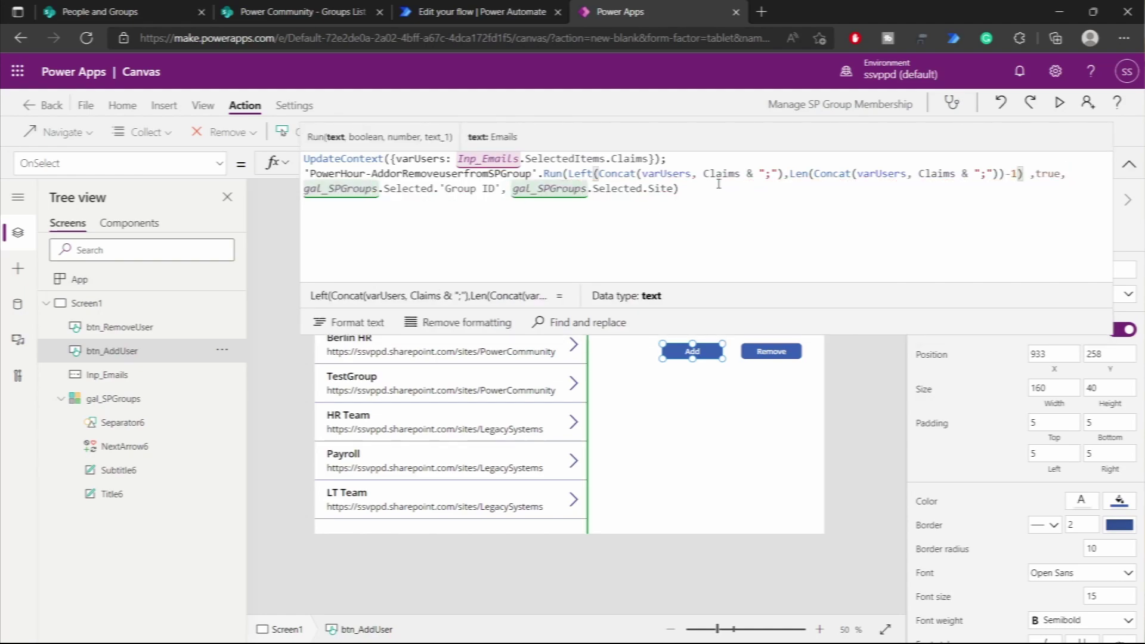
pyautogui.click(870, 304)
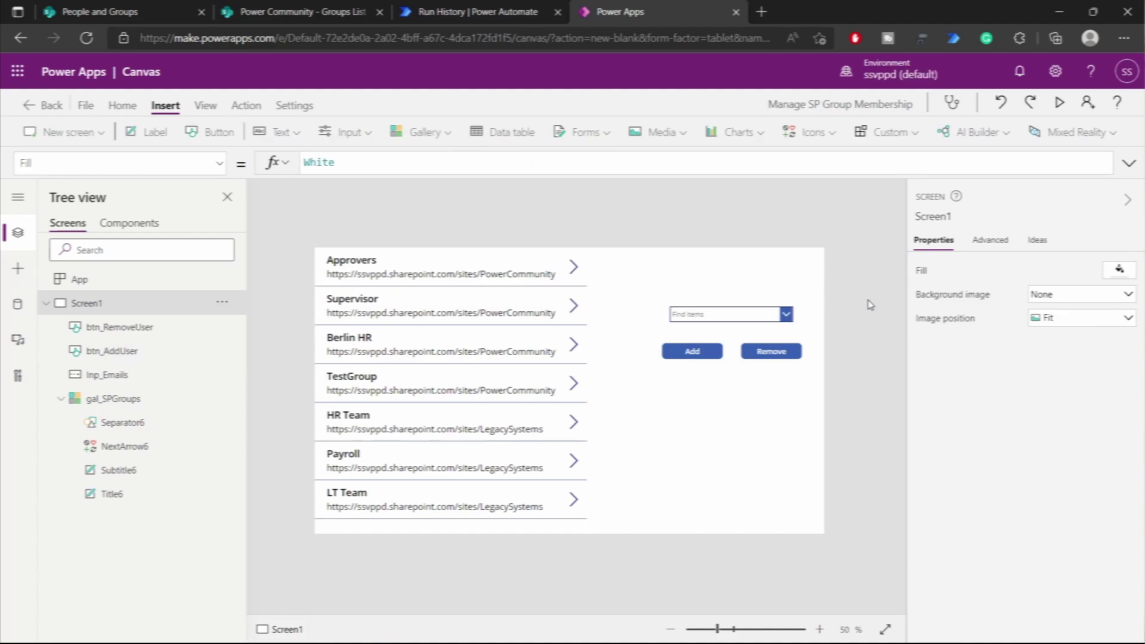
pyautogui.click(138, 421)
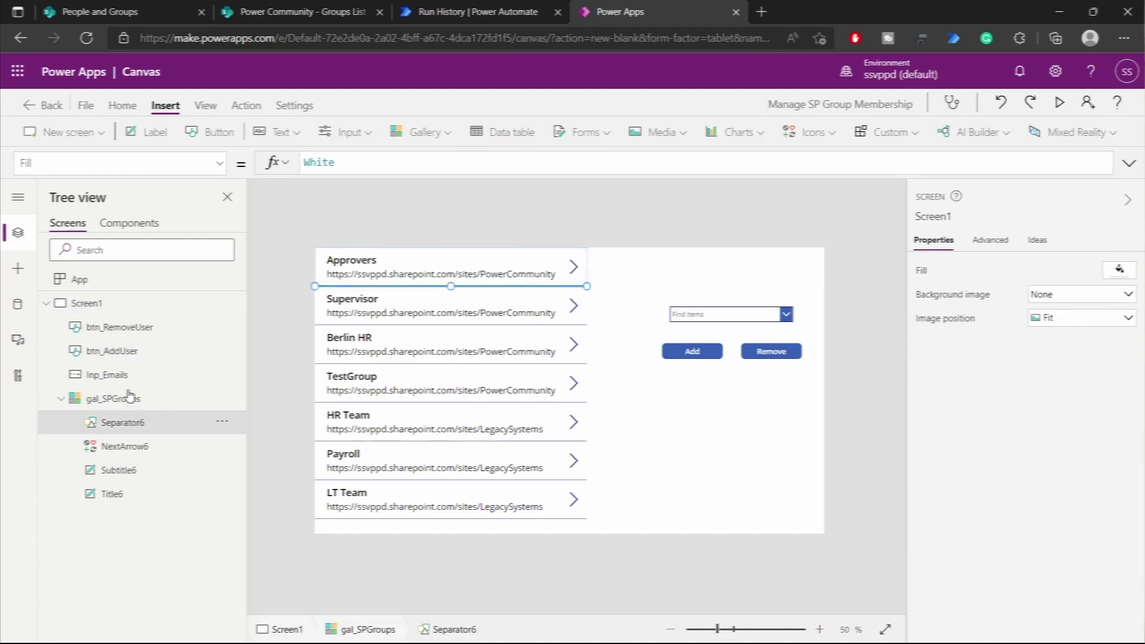
pyautogui.click(18, 304)
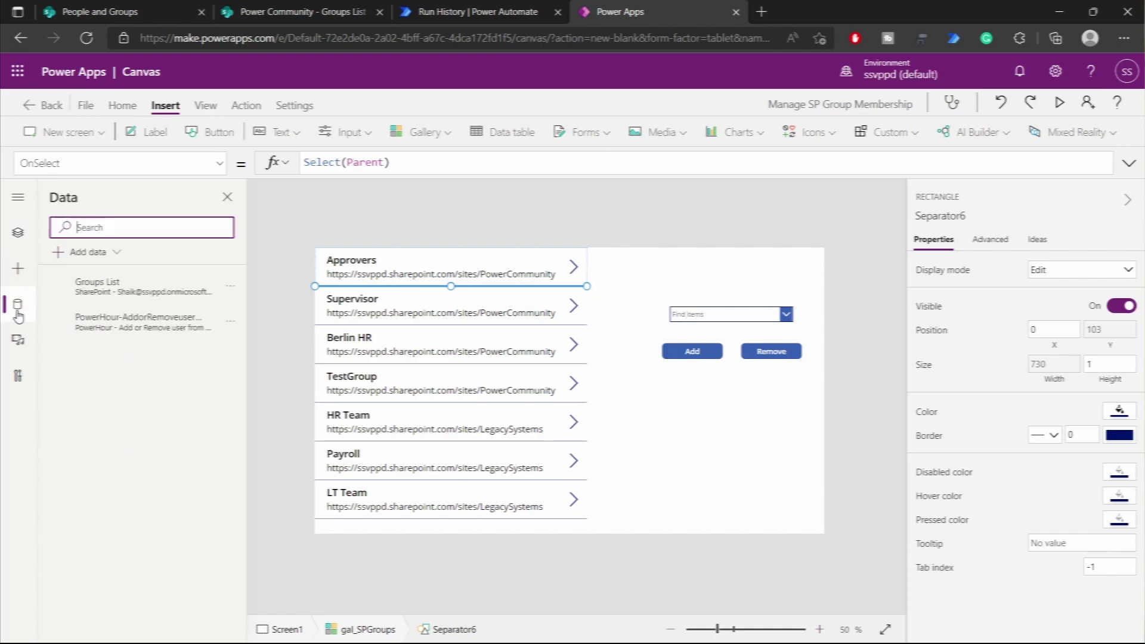
# - Insert a rectangle into the gallery rows at their left edge with width 5
pyautogui.click(18, 268)
pyautogui.click(110, 404)
pyautogui.moveTo(345, 263); pyautogui.dragTo(317, 263)
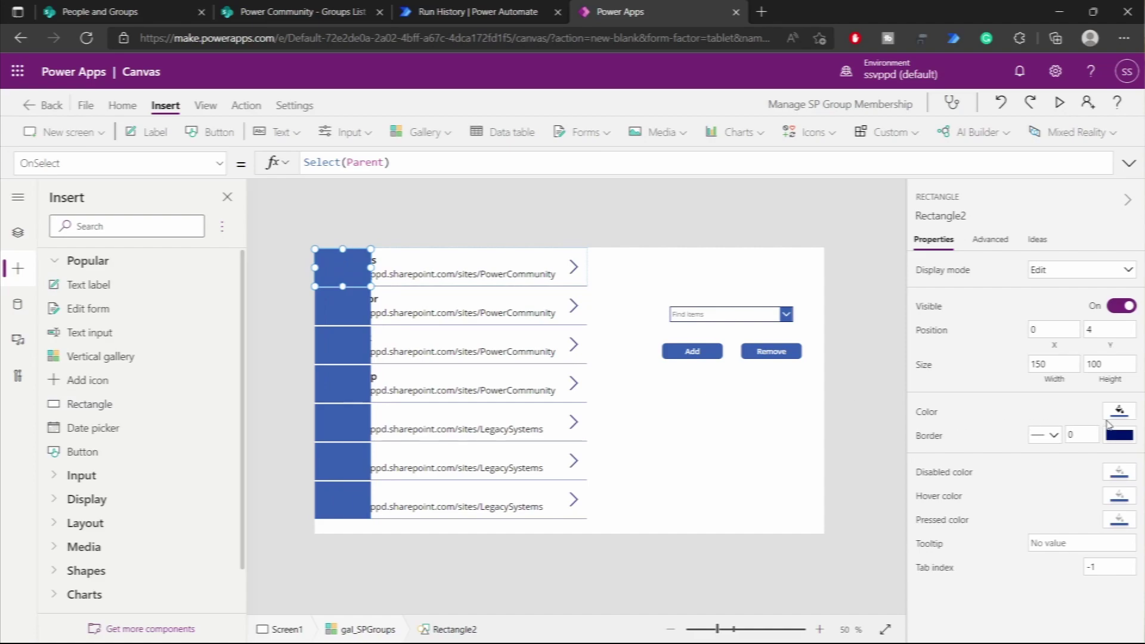
pyautogui.click(1052, 366)
pyautogui.write('5')
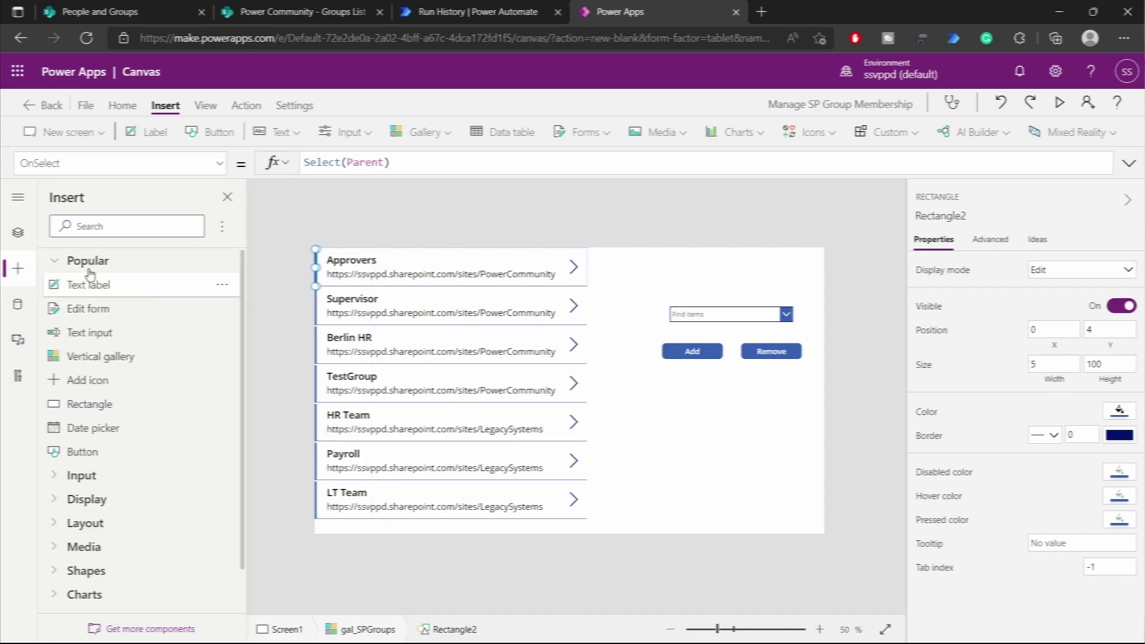
# - Set the rectangle's Visible property to ThisItem.IsSelected
pyautogui.click(18, 233)
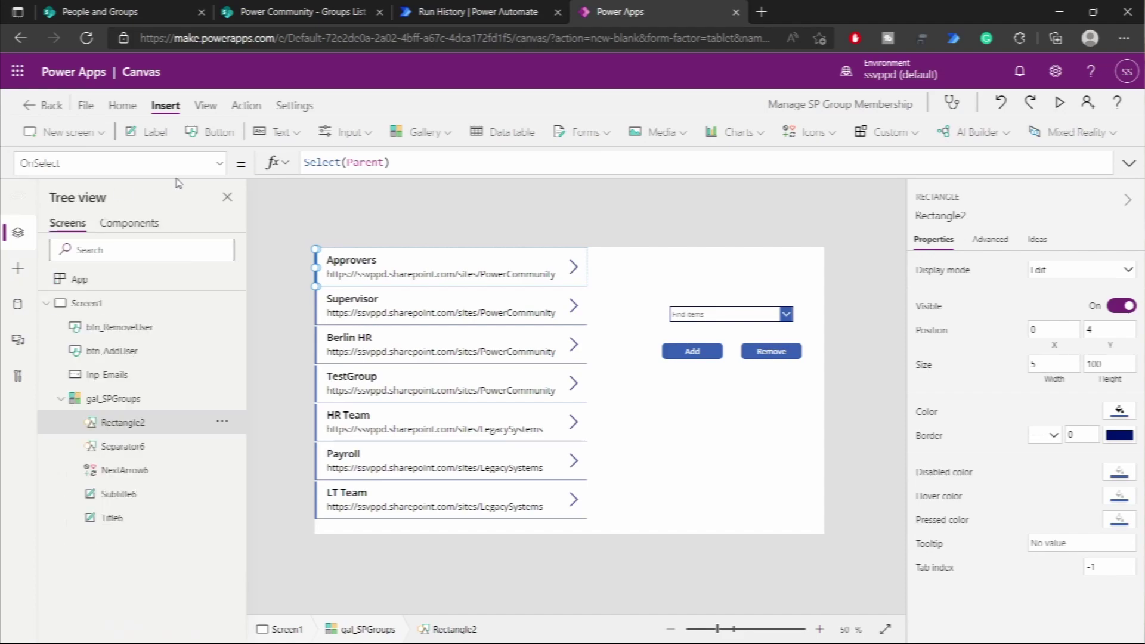
pyautogui.click(211, 164)
pyautogui.click(91, 360)
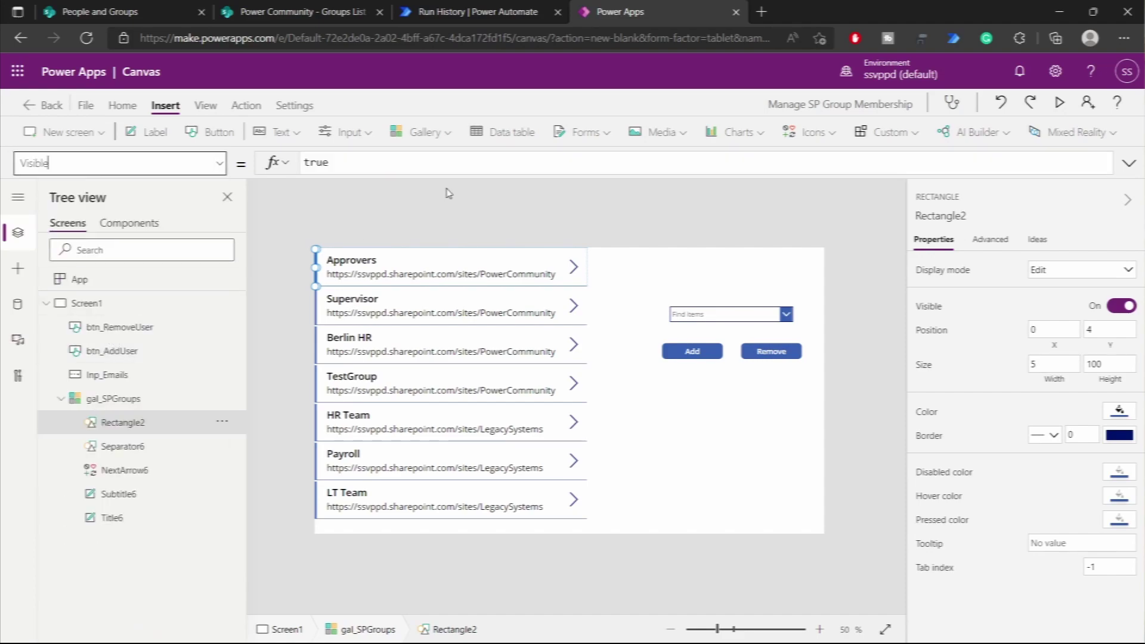
pyautogui.click(414, 162)
pyautogui.hotkey('ctrl', 'a')
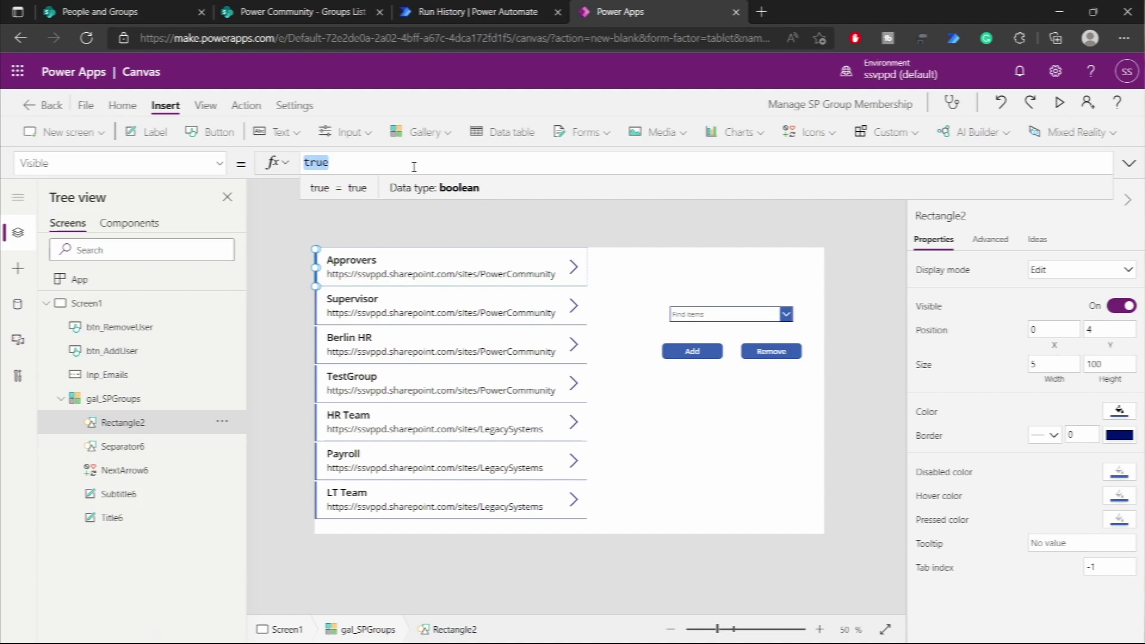
pyautogui.write('ThisItem.')
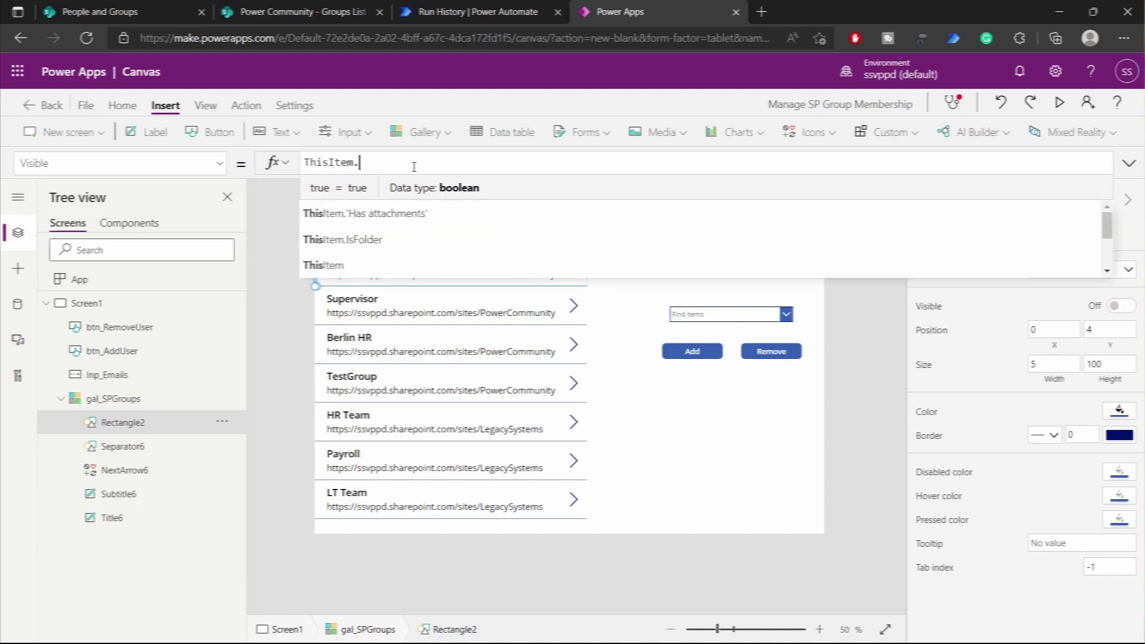
pyautogui.write('iS')
pyautogui.press('Down')
pyautogui.press('Tab')
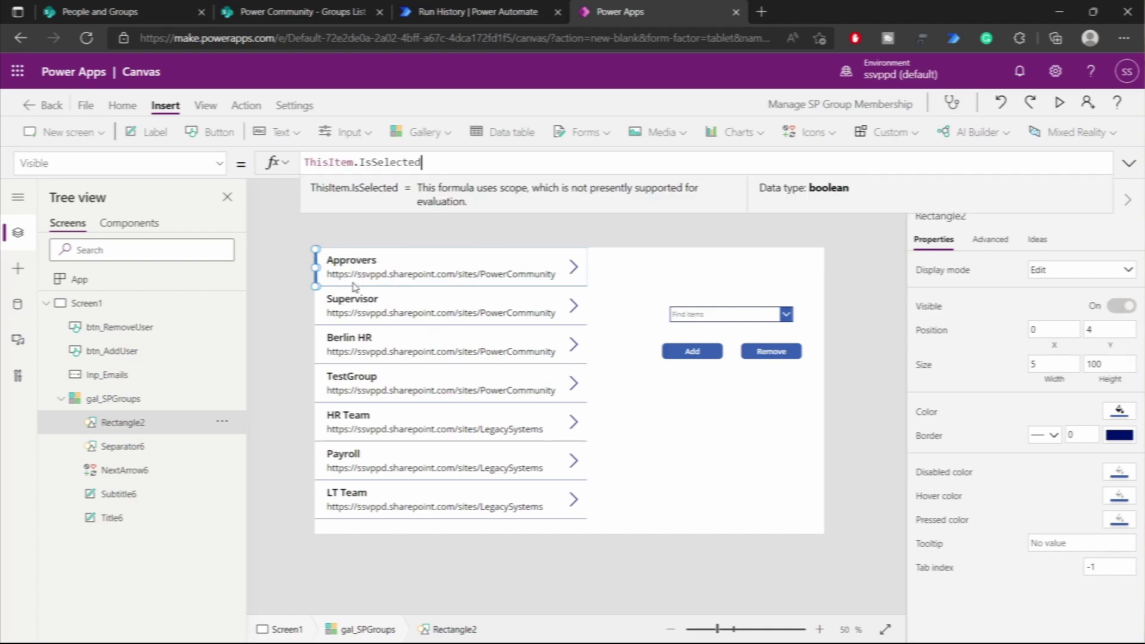
pyautogui.click(684, 451)
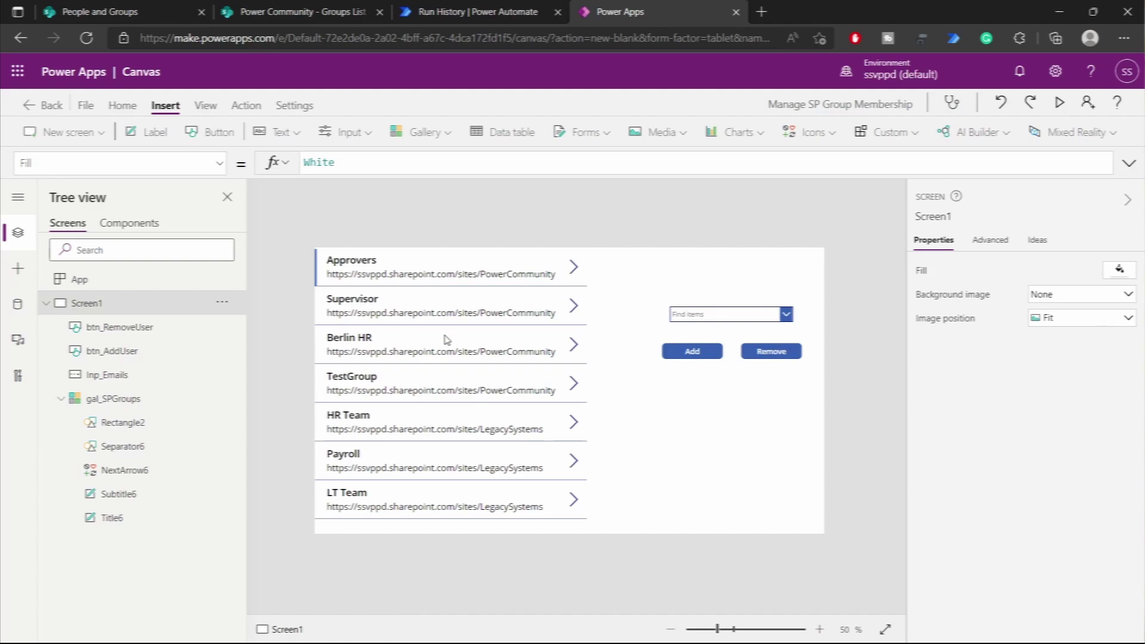
# - Start the app preview and check the Supervisor group's current members in SharePoint
pyautogui.click(1058, 102)
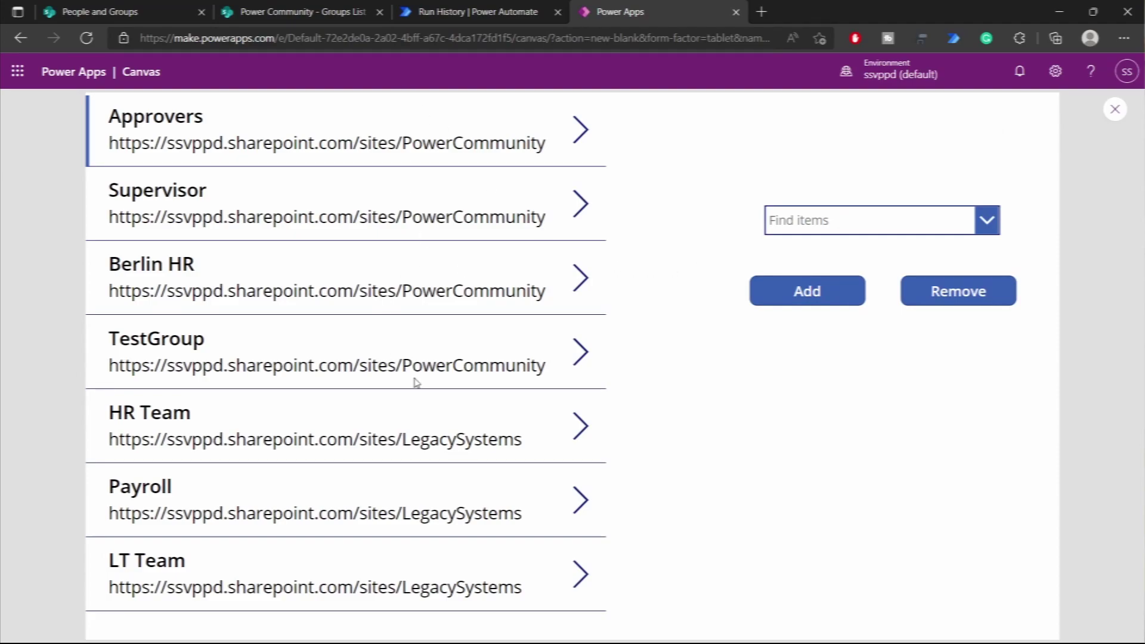
pyautogui.click(165, 16)
pyautogui.click(626, 13)
# - Select Supervisor in the gallery, search for a user, and add them to the group
pyautogui.click(581, 205)
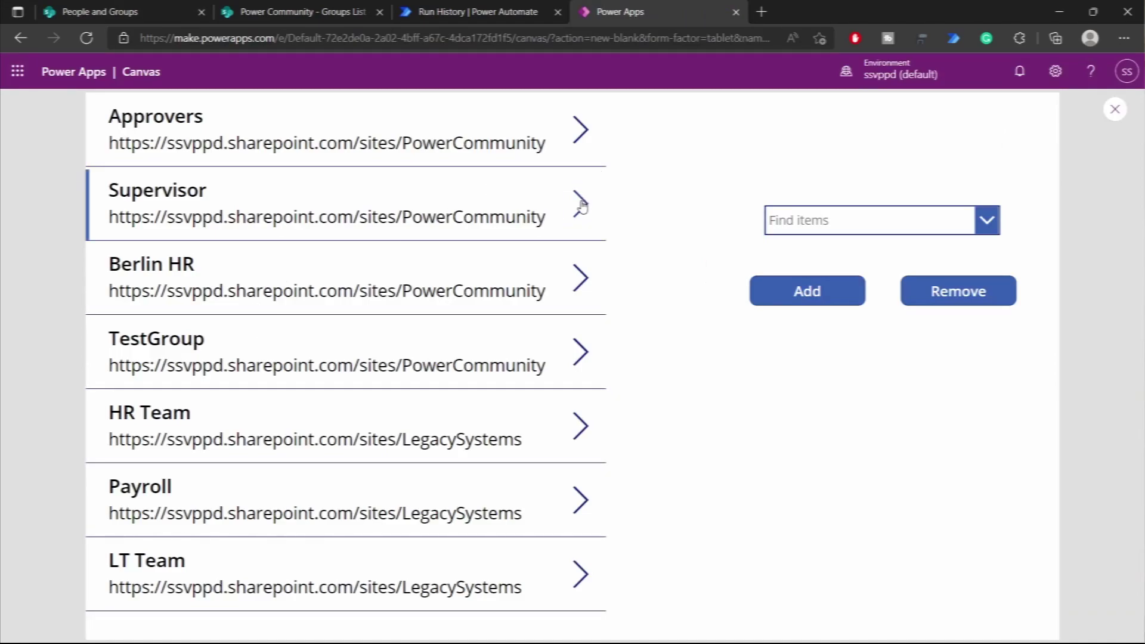
pyautogui.click(865, 216)
pyautogui.write('shaik')
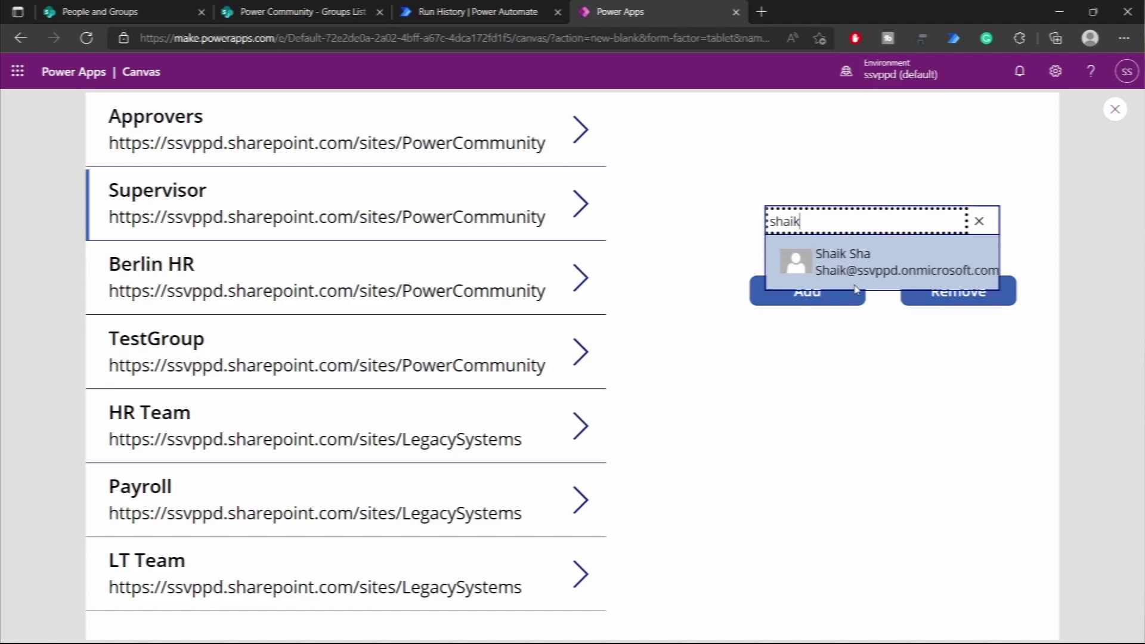
pyautogui.click(856, 285)
pyautogui.click(807, 301)
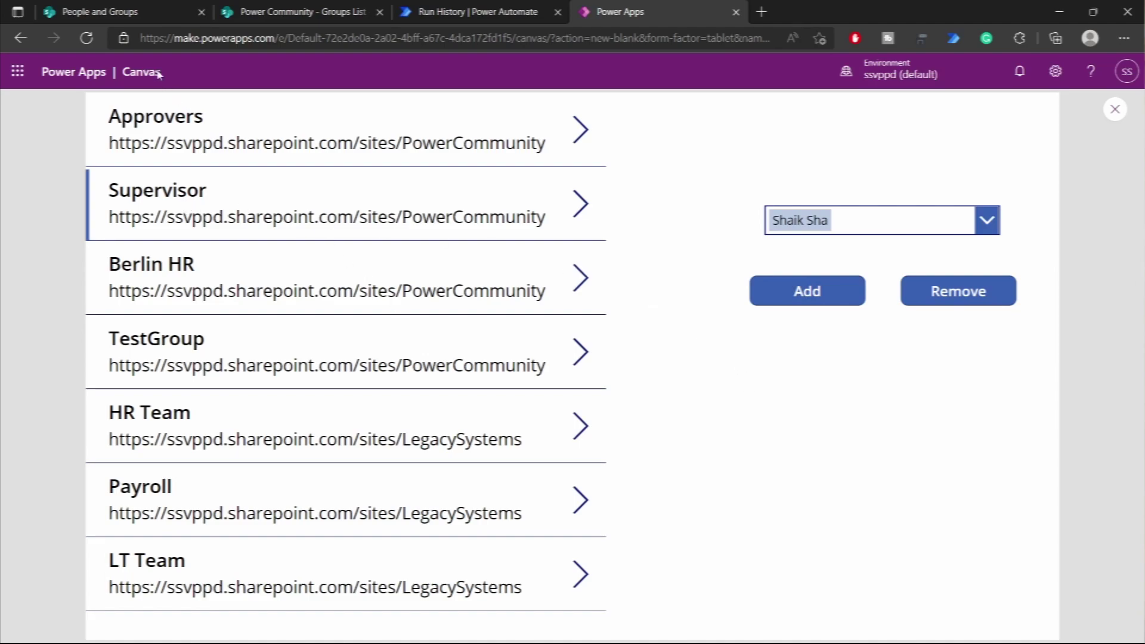
# - Reload SharePoint's Supervisor members to confirm three members, then close the preview
pyautogui.click(104, 13)
pyautogui.click(89, 38)
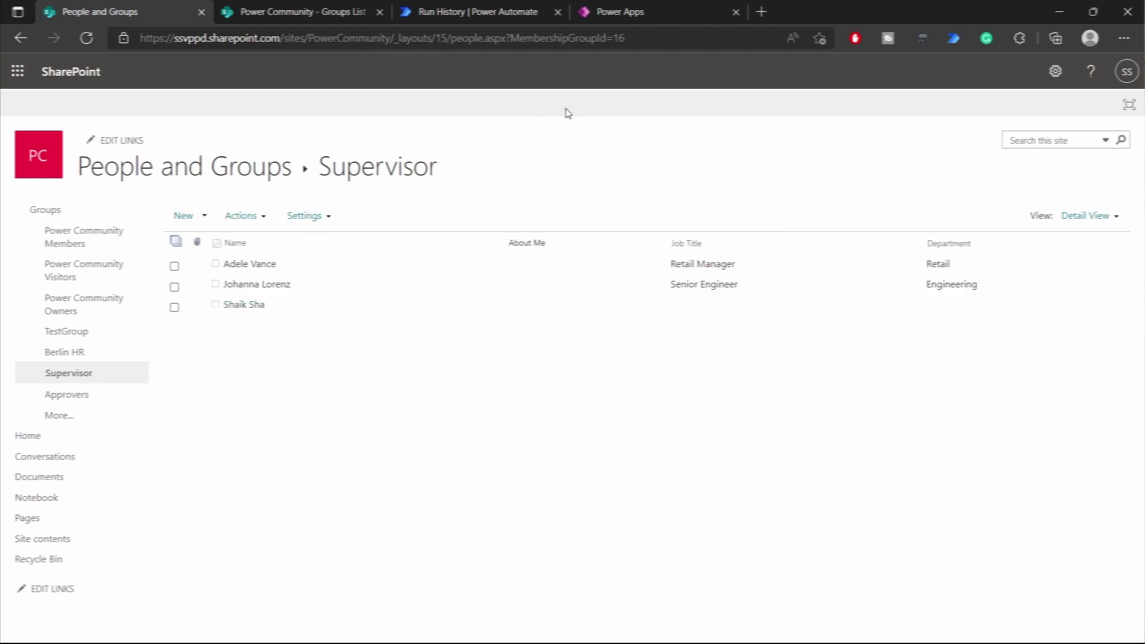
pyautogui.click(659, 15)
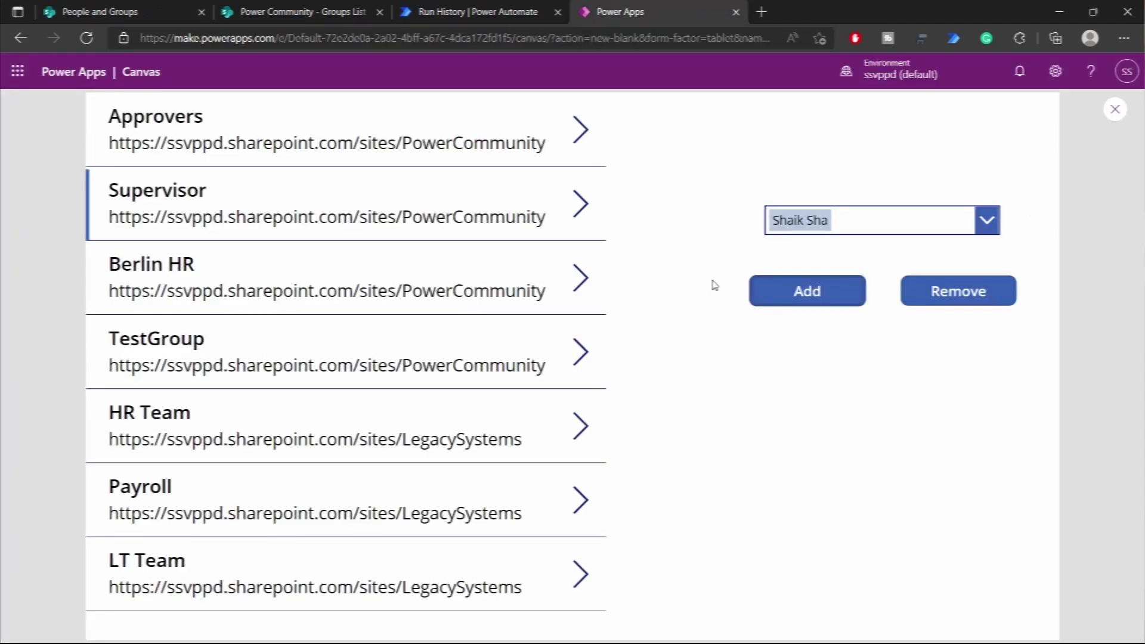
pyautogui.click(1112, 109)
# - Copy btn_AddUser's OnSelect formula into btn_RemoveUser's OnSelect
pyautogui.click(701, 353)
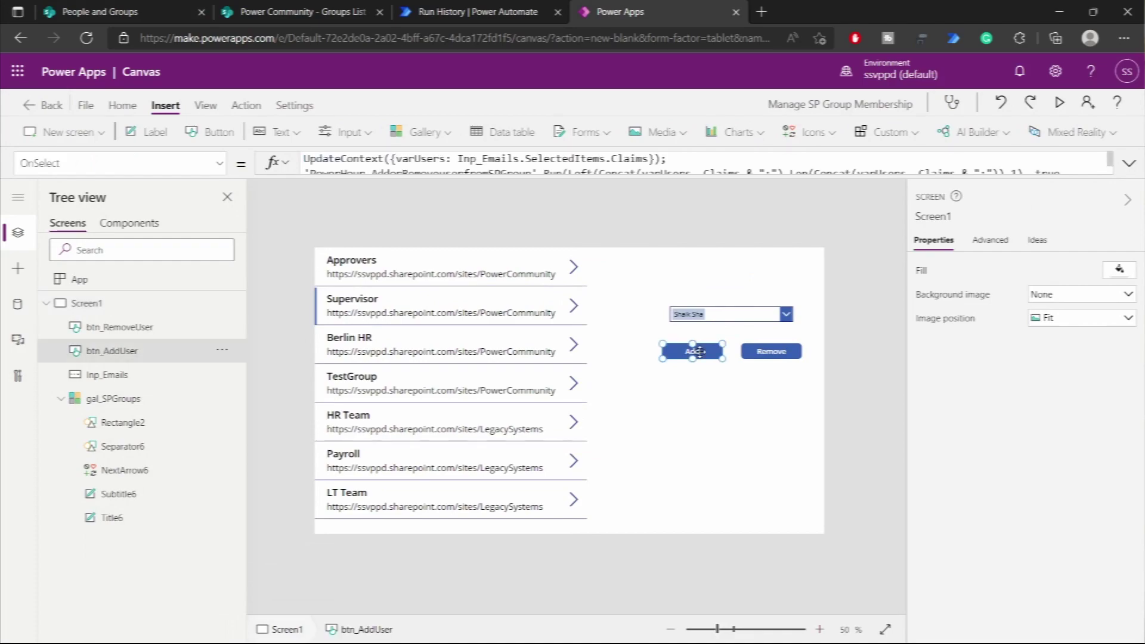
pyautogui.click(671, 173)
pyautogui.click(650, 198)
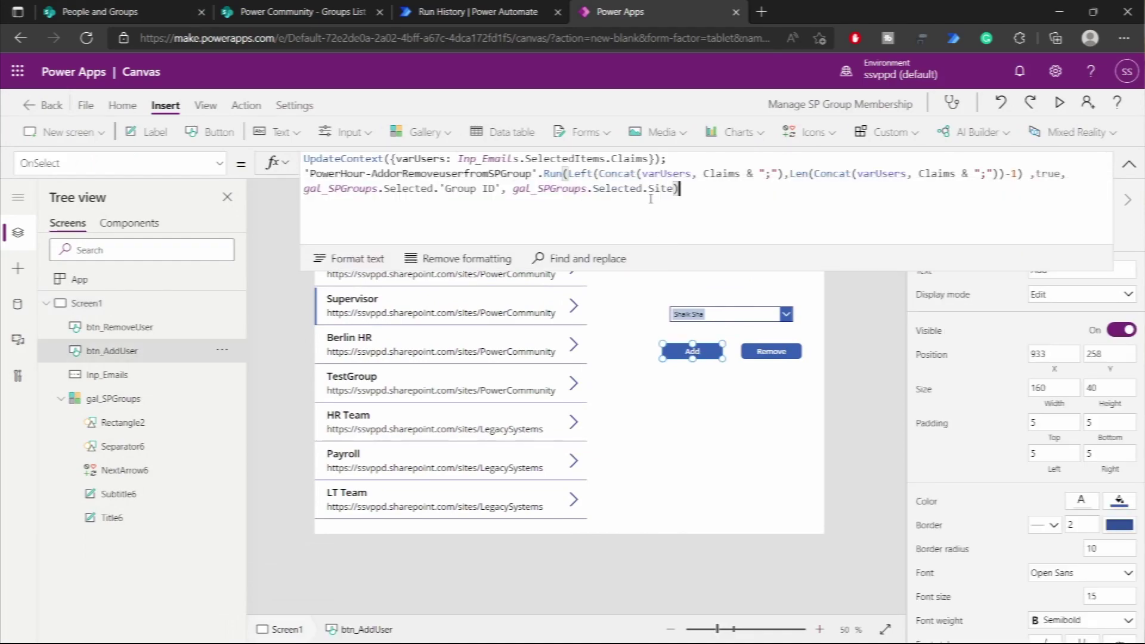
pyautogui.hotkey('ctrl', 'a')
pyautogui.hotkey('ctrl', 'c')
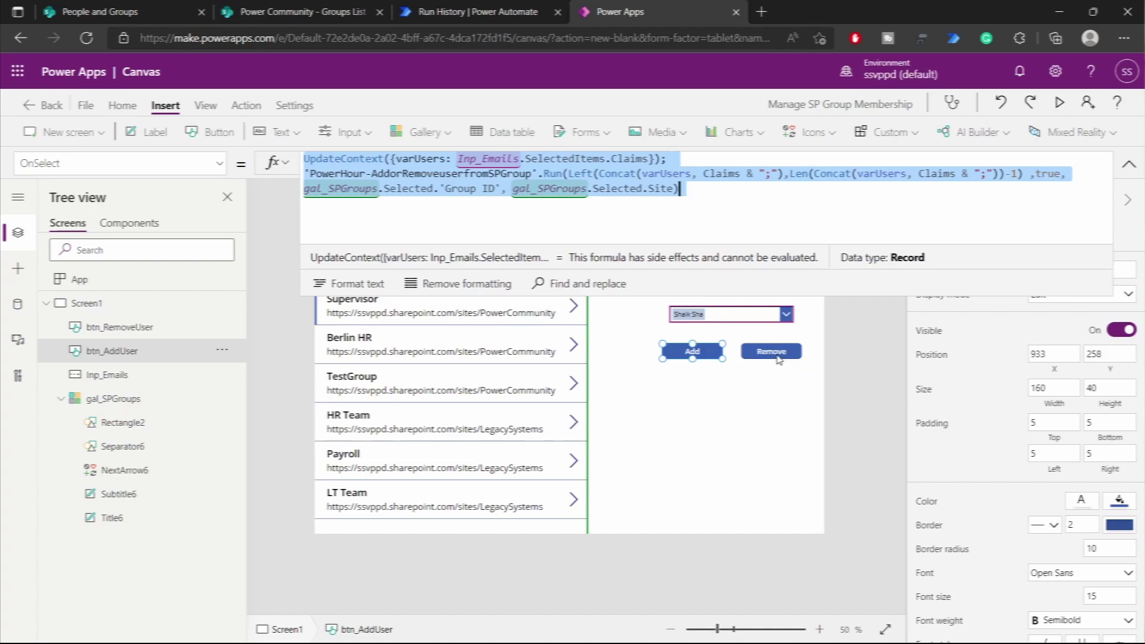
pyautogui.click(778, 359)
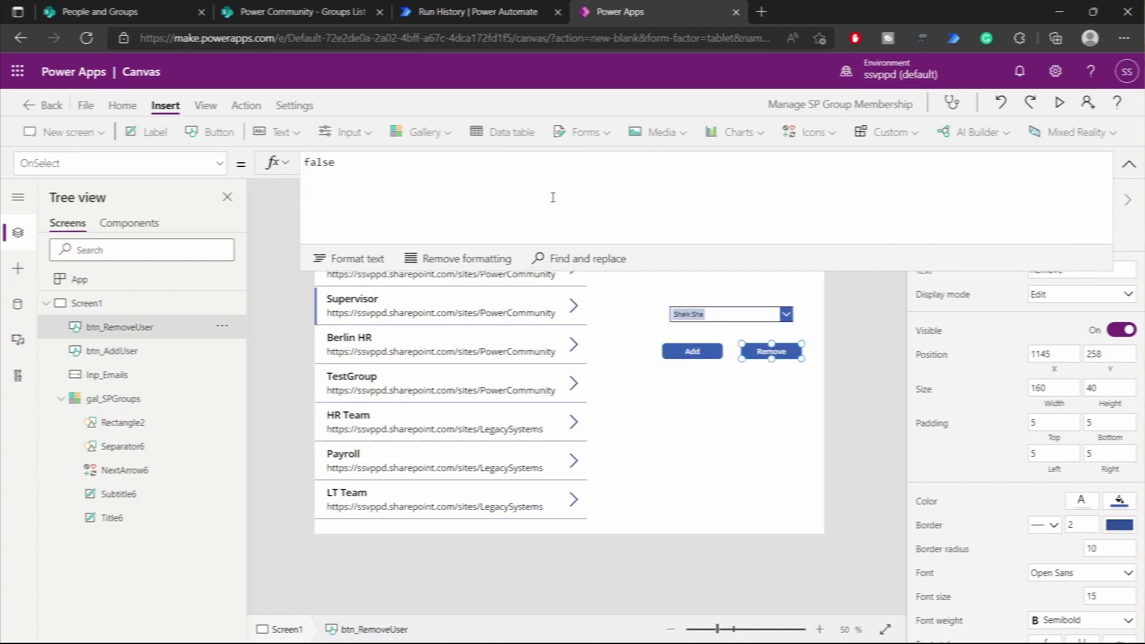
pyautogui.hotkey('ctrl', 'a')
pyautogui.hotkey('ctrl', 'v')
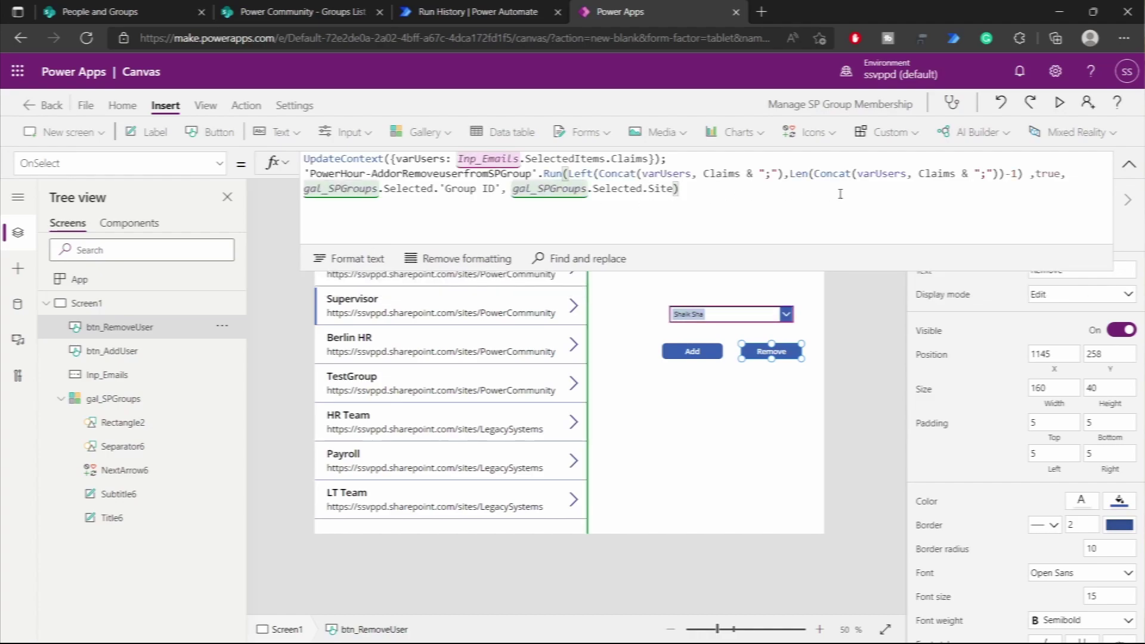
# - In the Remove formula, change the flow's true to false and each Claims to Email
pyautogui.doubleClick(1048, 174)
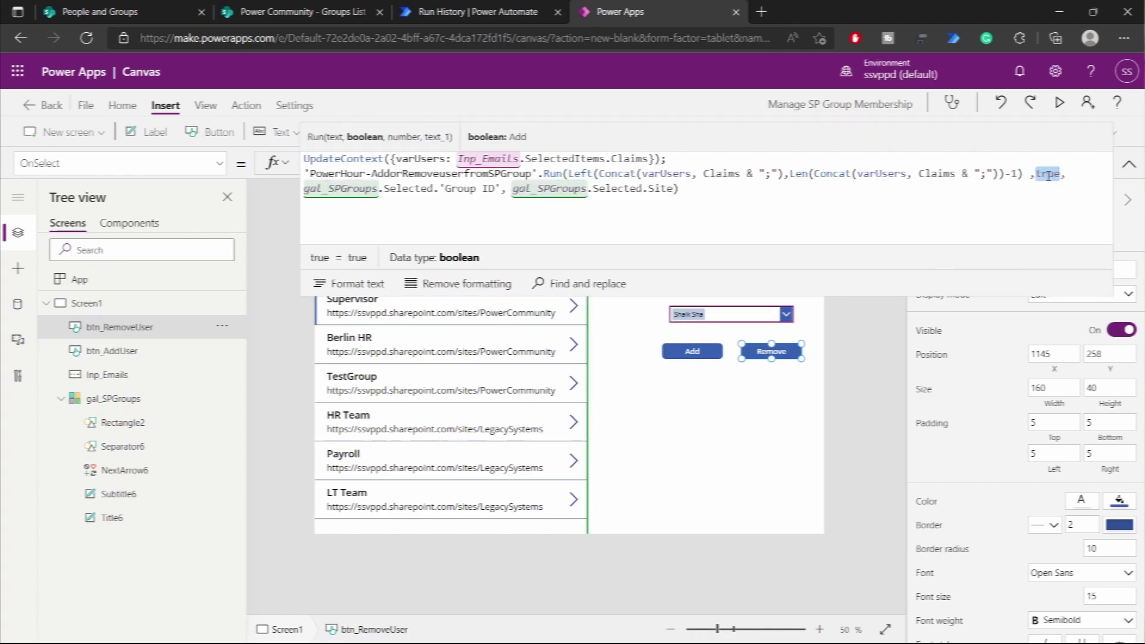
pyautogui.write('false')
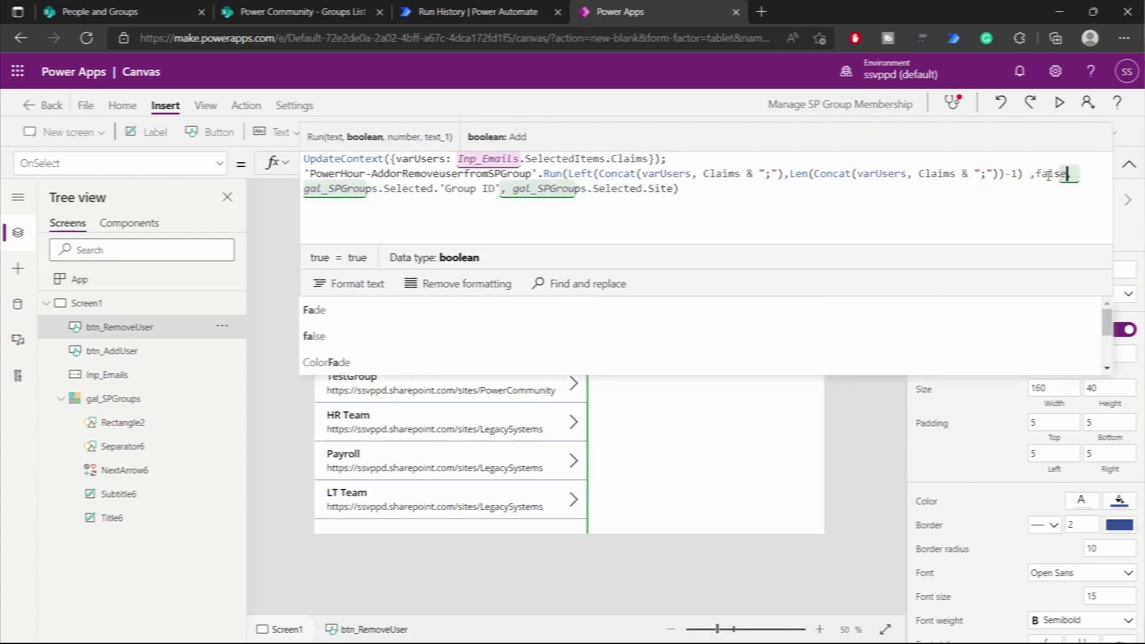
pyautogui.write(',')
pyautogui.click(624, 158)
pyautogui.write('Email')
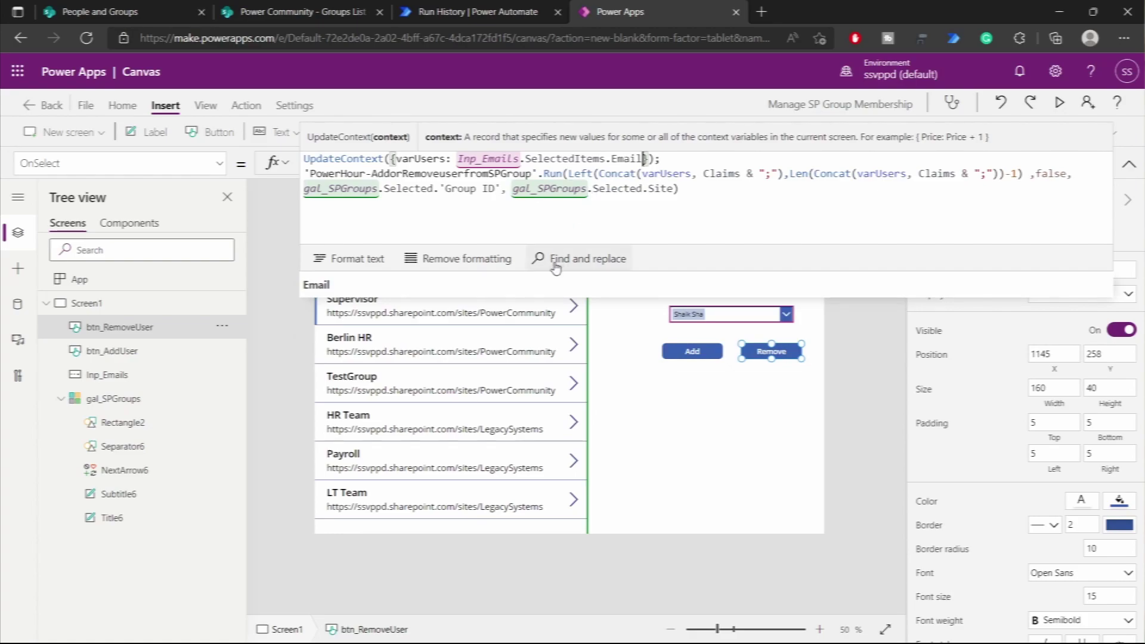
pyautogui.doubleClick(628, 158)
pyautogui.hotkey('ctrl', 'c')
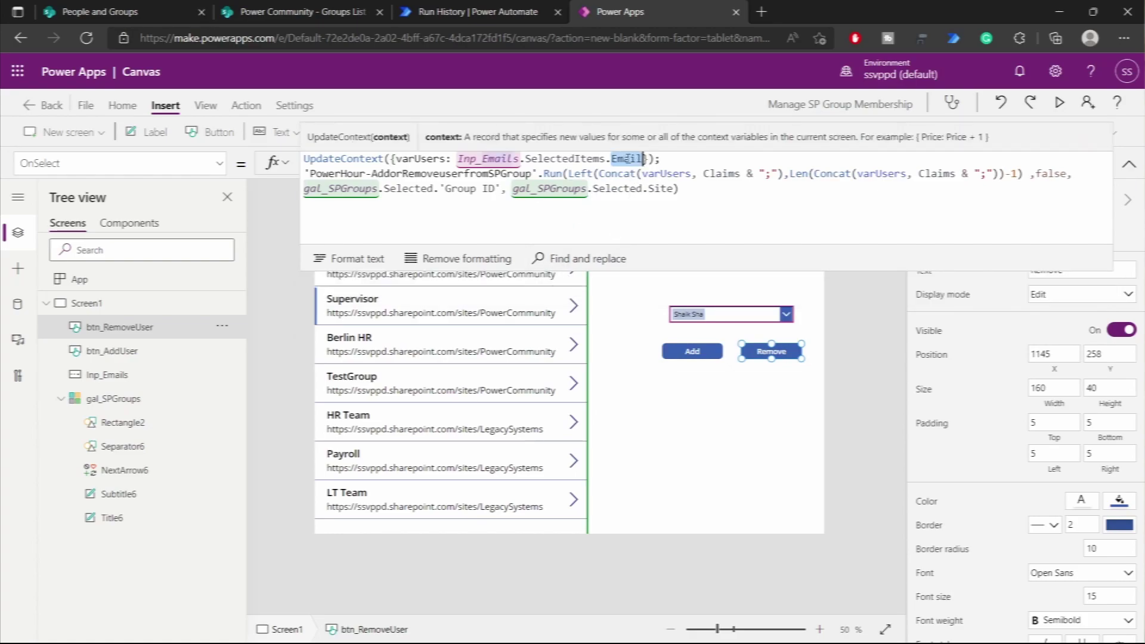
pyautogui.doubleClick(720, 173)
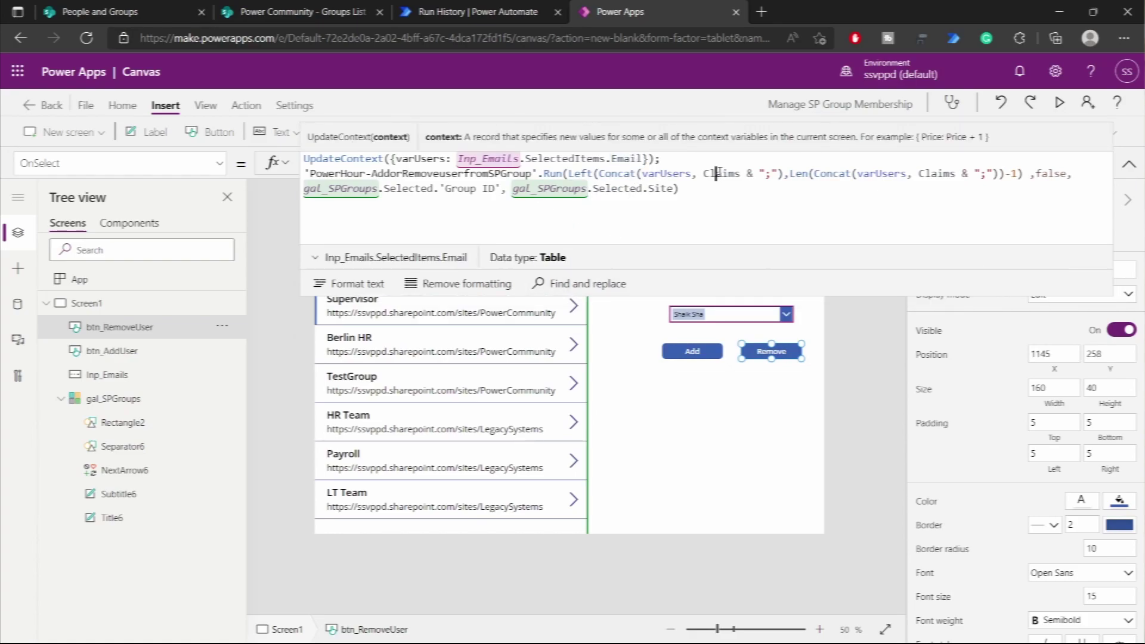
pyautogui.hotkey('ctrl', 'v')
pyautogui.doubleClick(923, 173)
pyautogui.hotkey('ctrl', 'v')
pyautogui.click(812, 203)
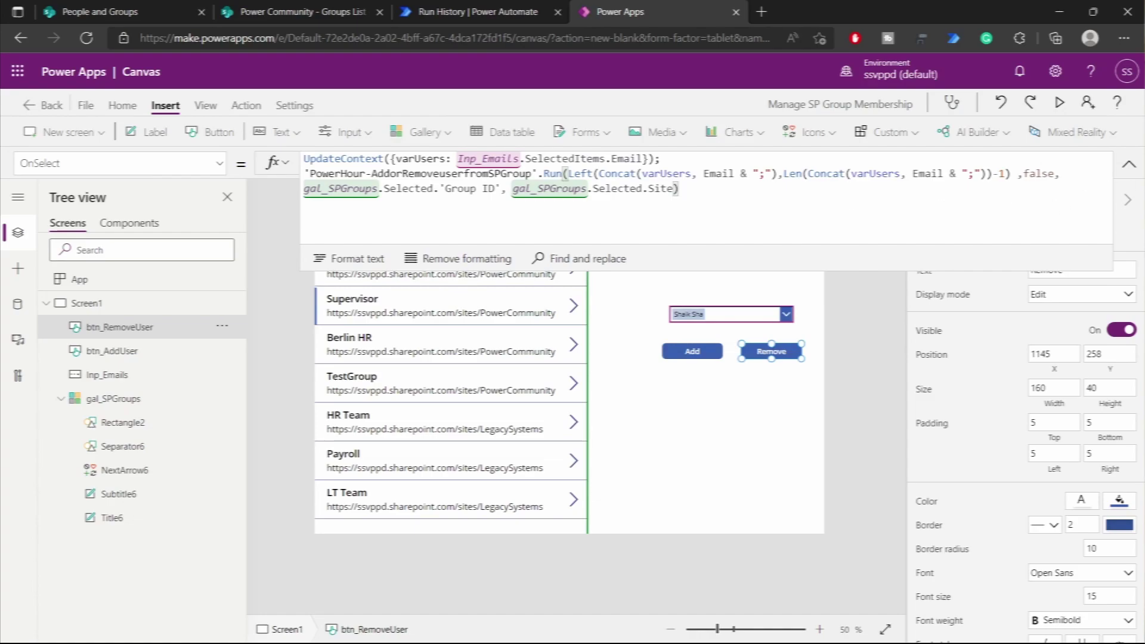
pyautogui.click(1128, 163)
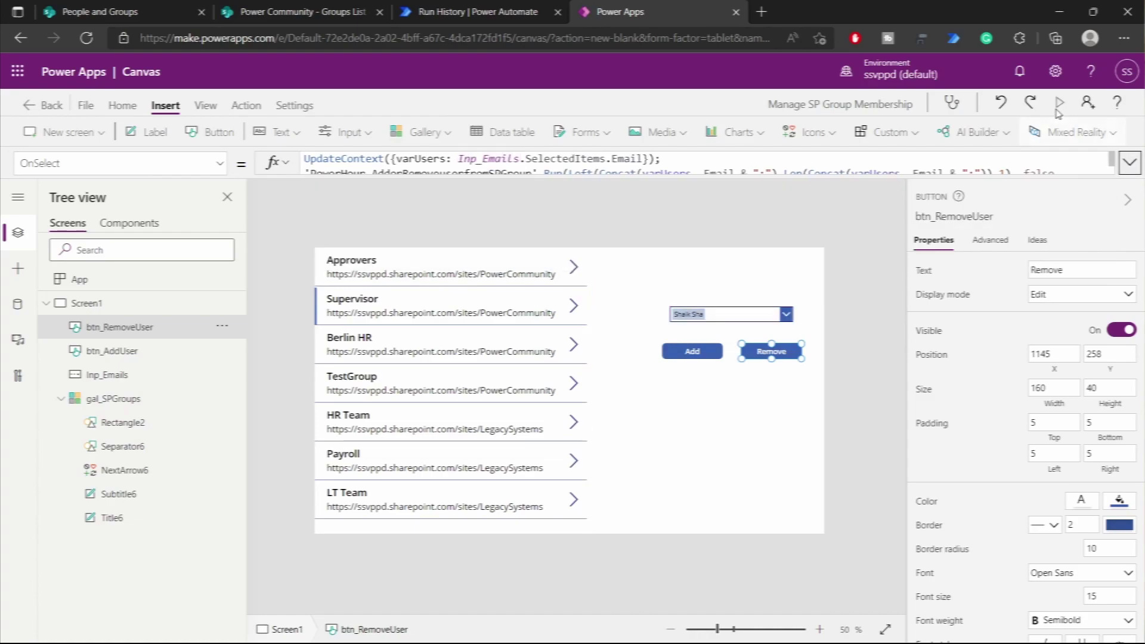
# - In preview, pick a third person, select Approvers, and add the chosen people
pyautogui.click(1058, 102)
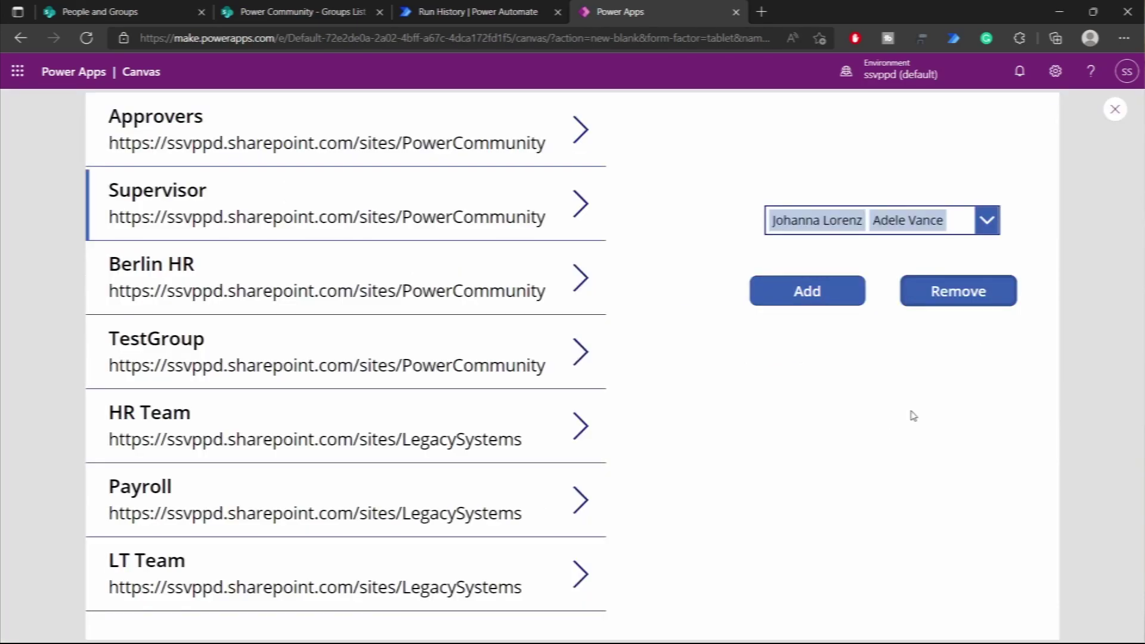
pyautogui.click(954, 225)
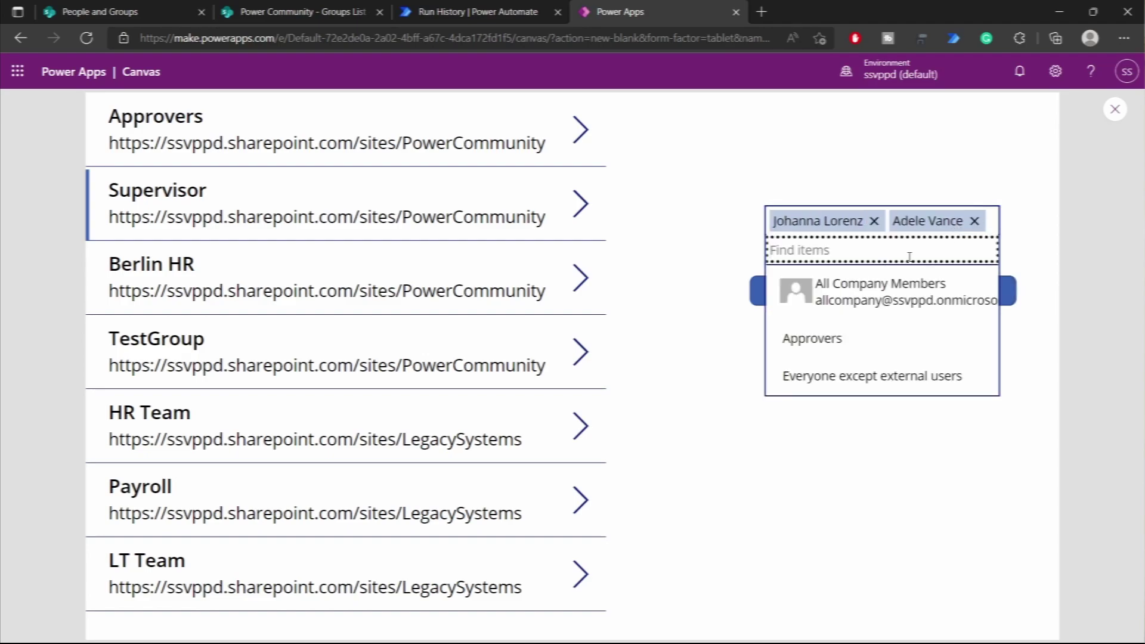
pyautogui.write('shaik')
pyautogui.click(869, 298)
pyautogui.click(839, 439)
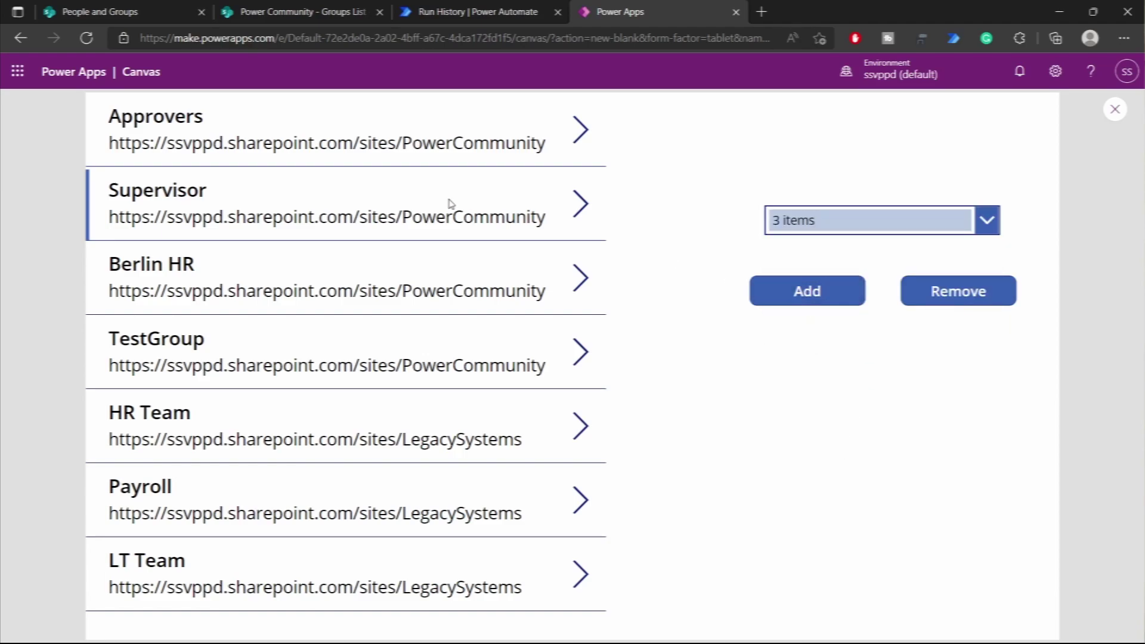
pyautogui.click(575, 131)
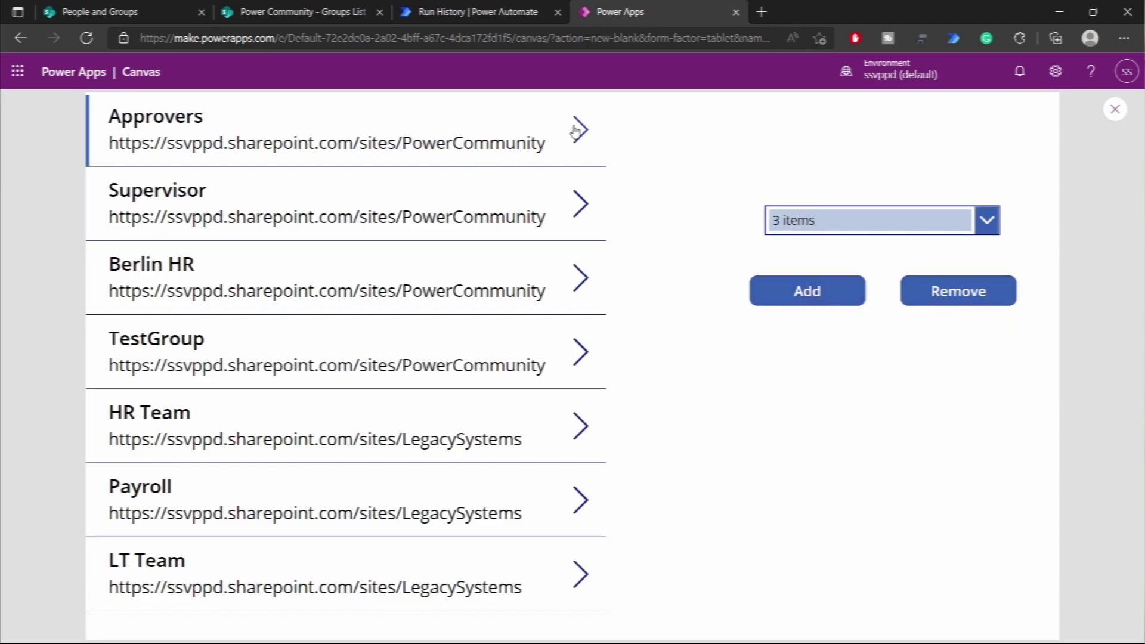
pyautogui.click(774, 302)
# - Check the Approvers group members page in SharePoint, then return to the app
pyautogui.click(119, 18)
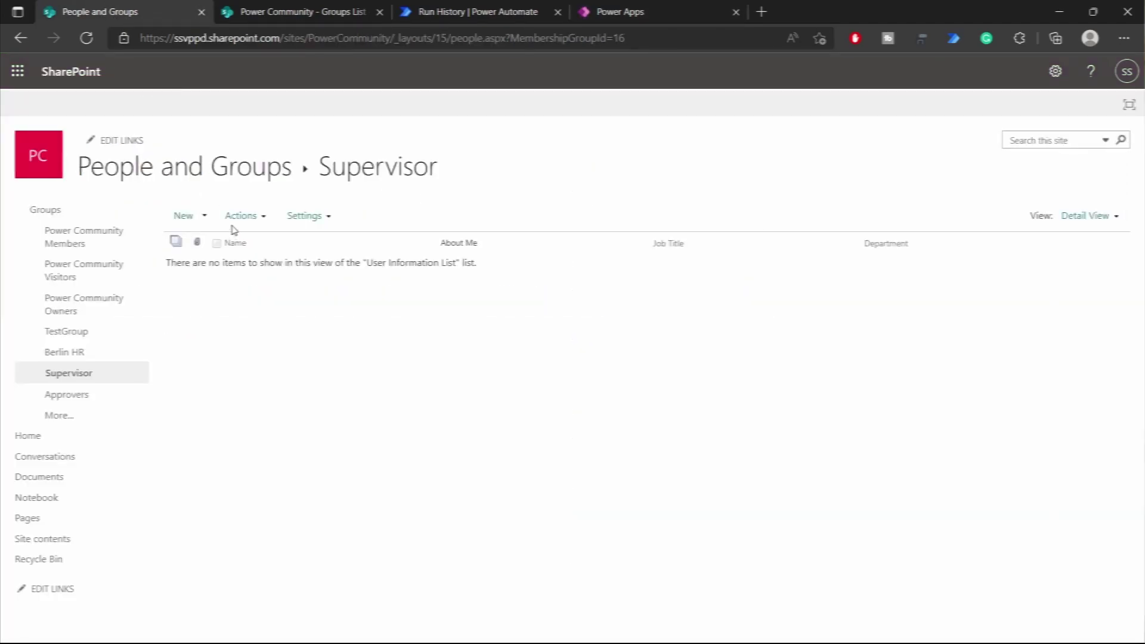
pyautogui.click(77, 397)
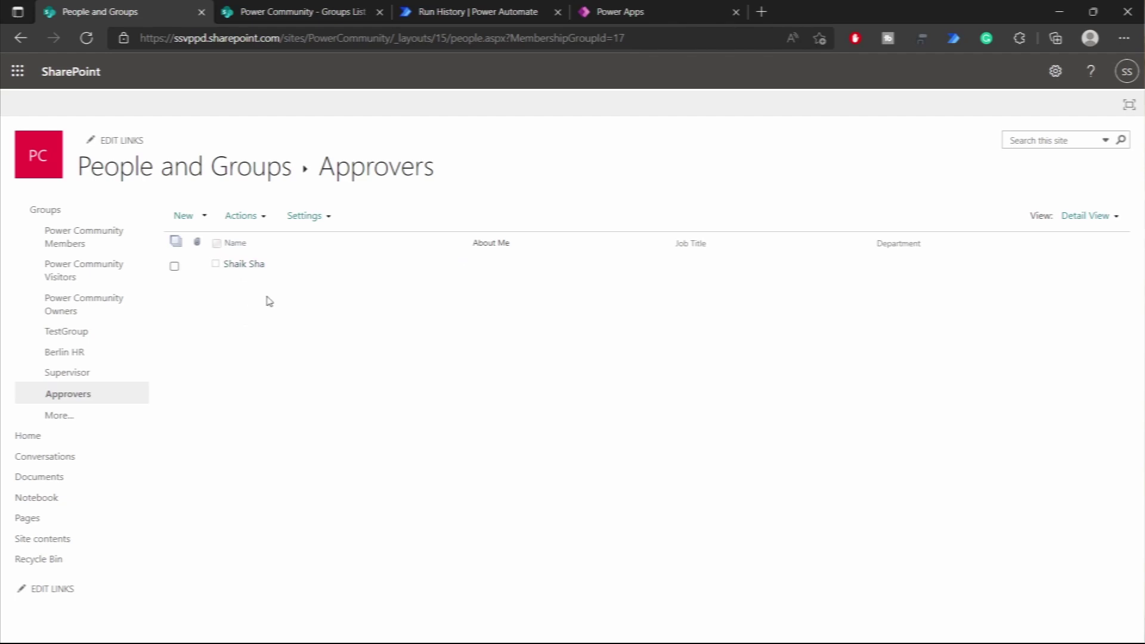
pyautogui.click(596, 17)
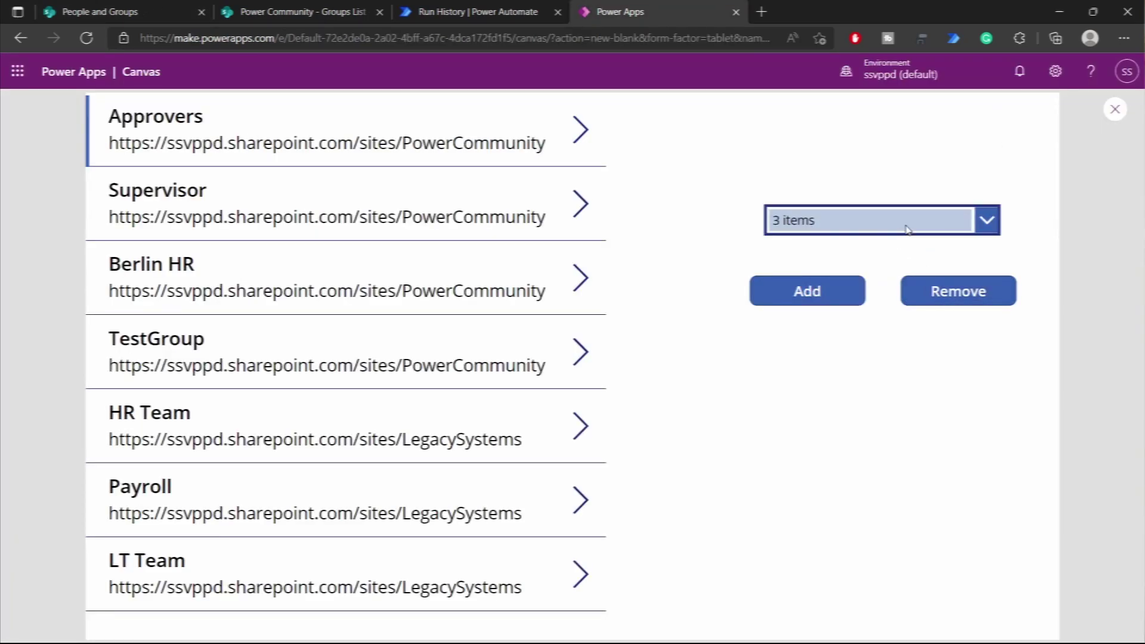
# - Remove the third person from the combo box and add the remaining two to Approvers
pyautogui.click(832, 223)
pyautogui.click(839, 245)
pyautogui.click(978, 248)
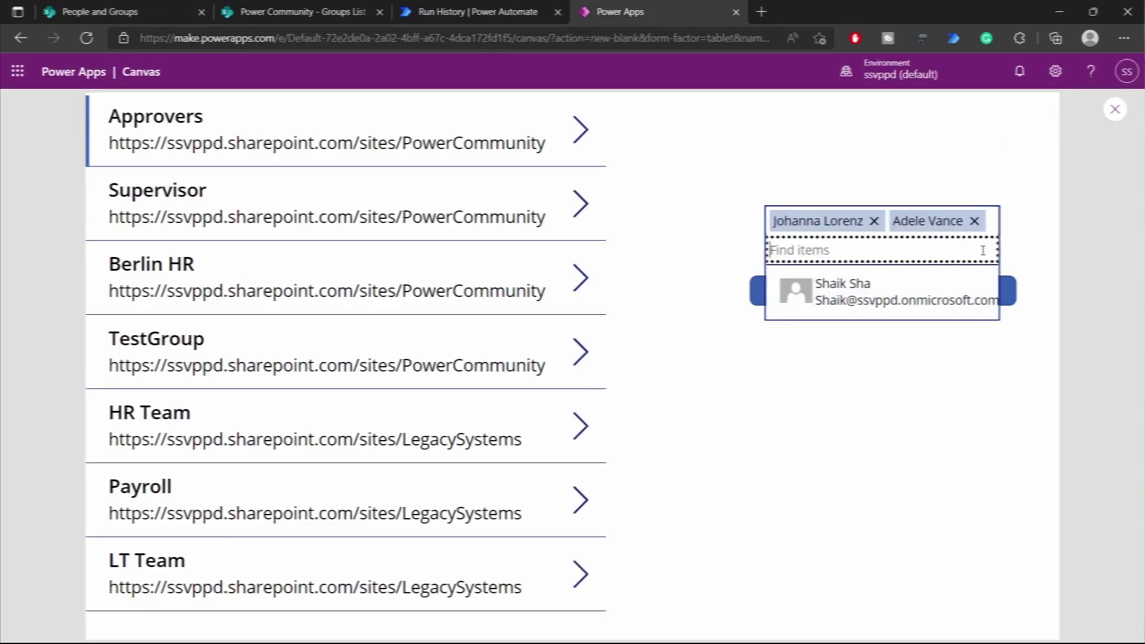
pyautogui.click(851, 407)
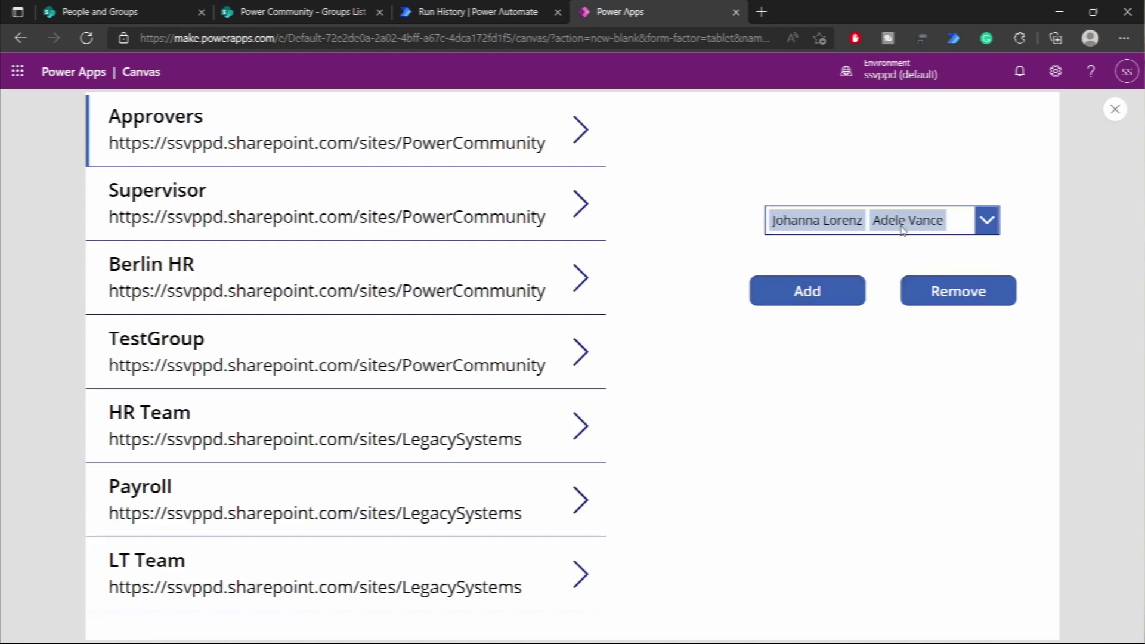
pyautogui.click(838, 297)
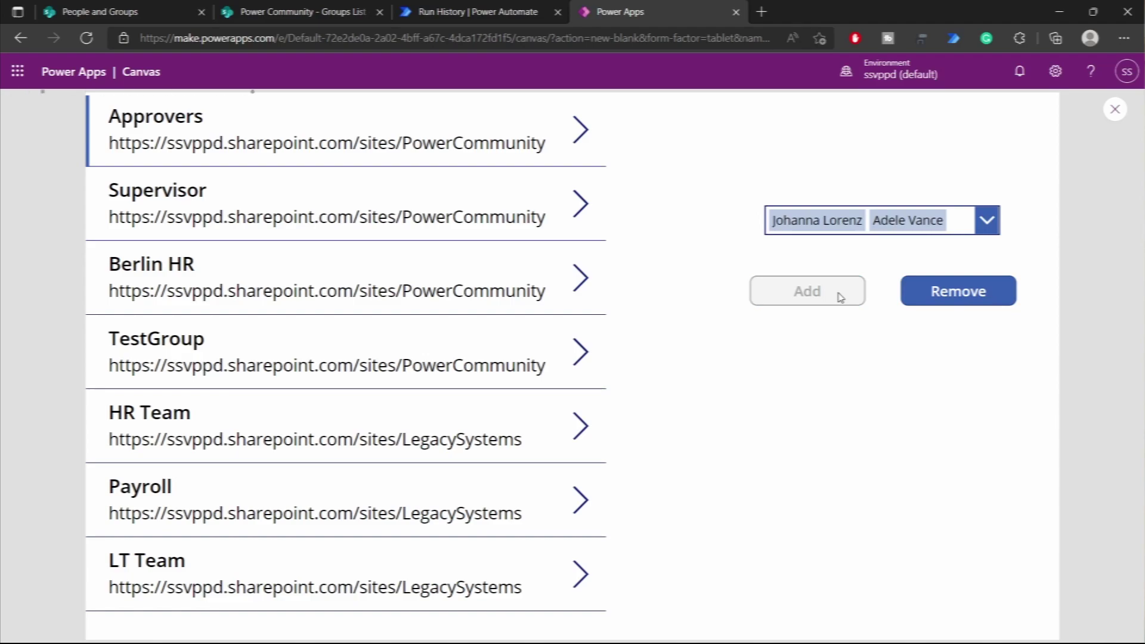
# - Reload SharePoint's Approvers page to see three members, then return to the app
pyautogui.click(112, 13)
pyautogui.click(88, 38)
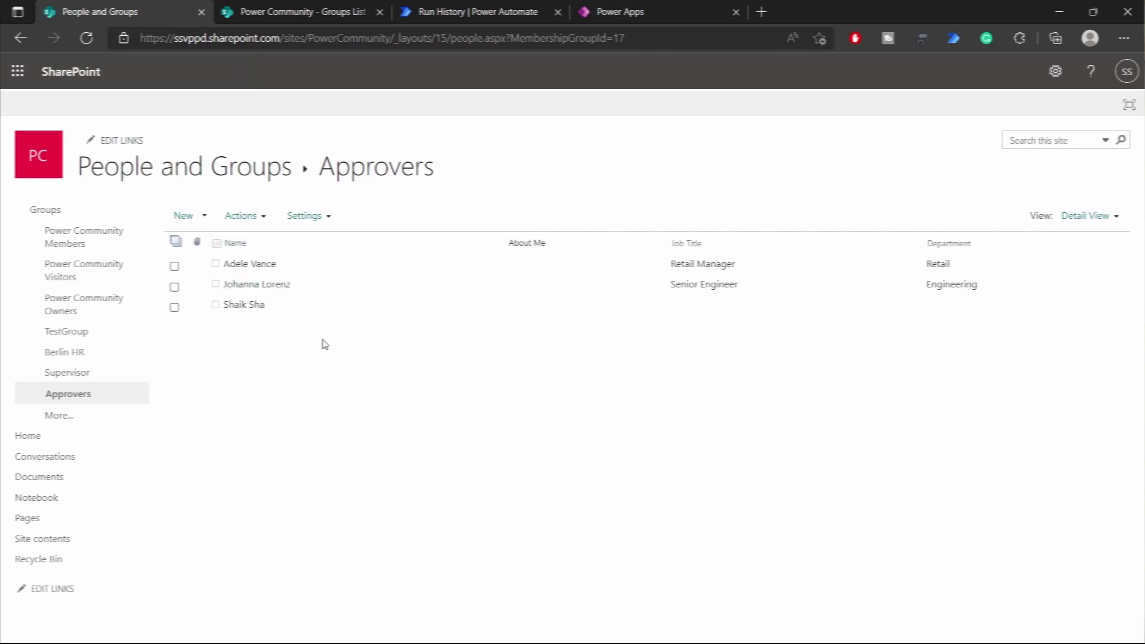
pyautogui.click(660, 13)
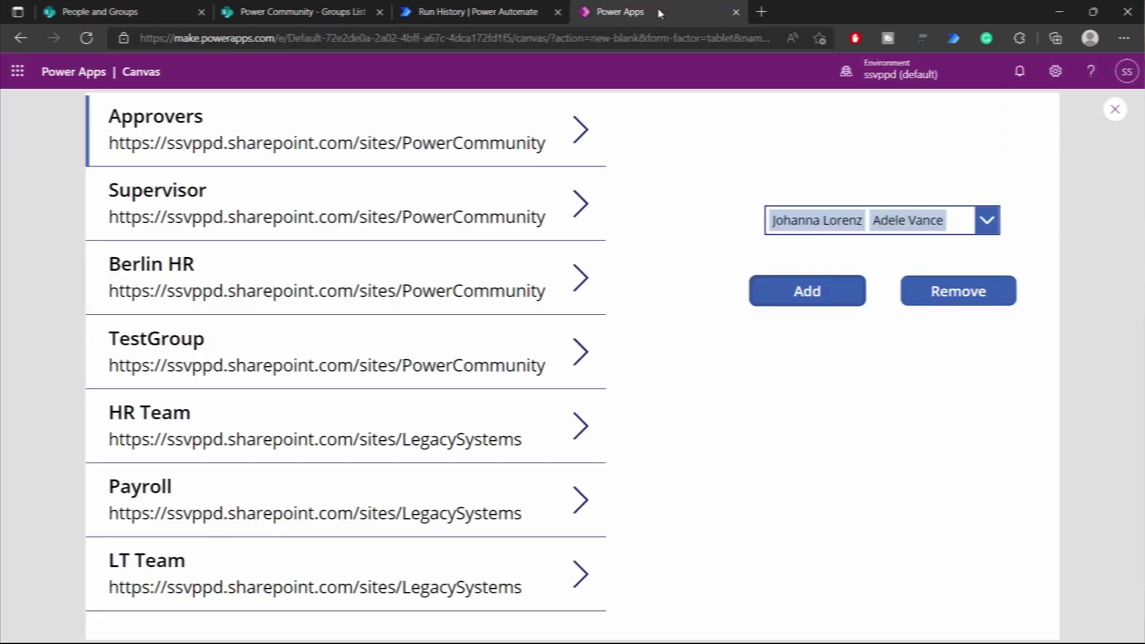